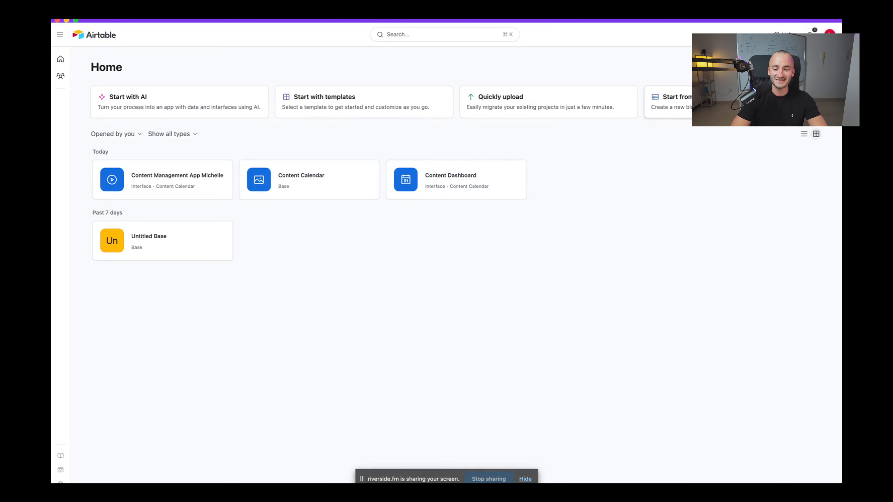
# Create a new blank base and dismiss the template suggestions and the Getting started checklist
pyautogui.click(711, 102)
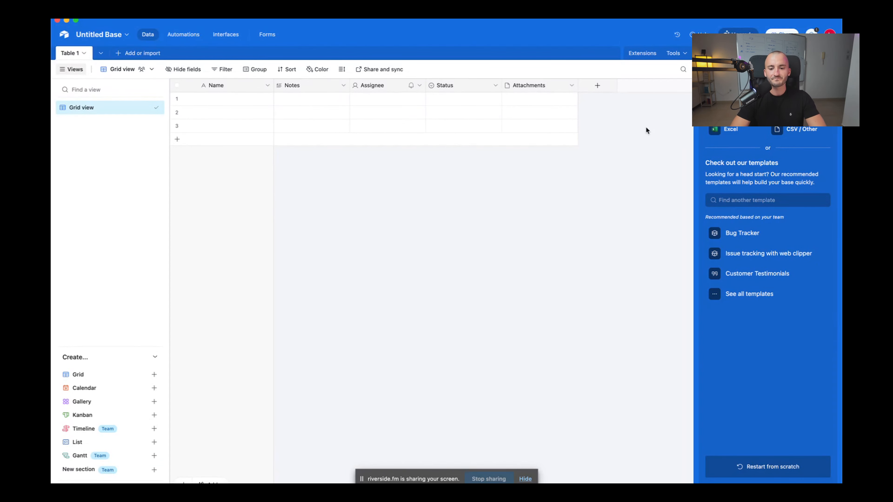
pyautogui.click(829, 60)
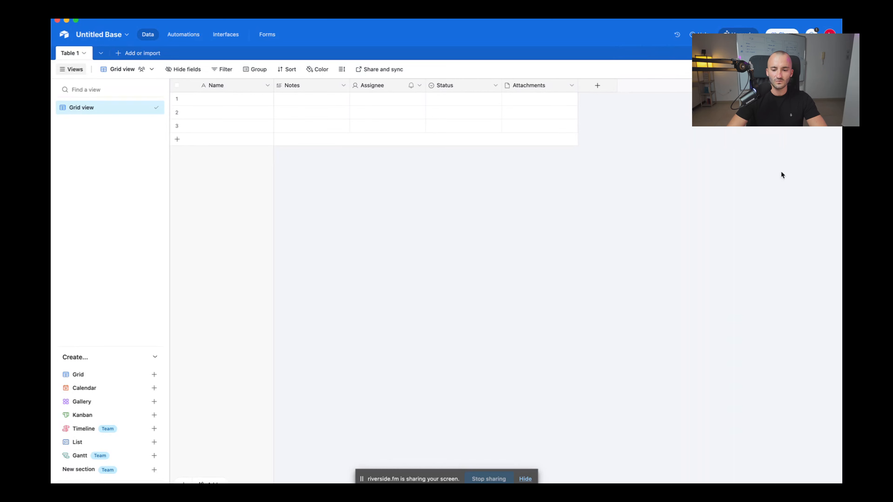
pyautogui.click(801, 264)
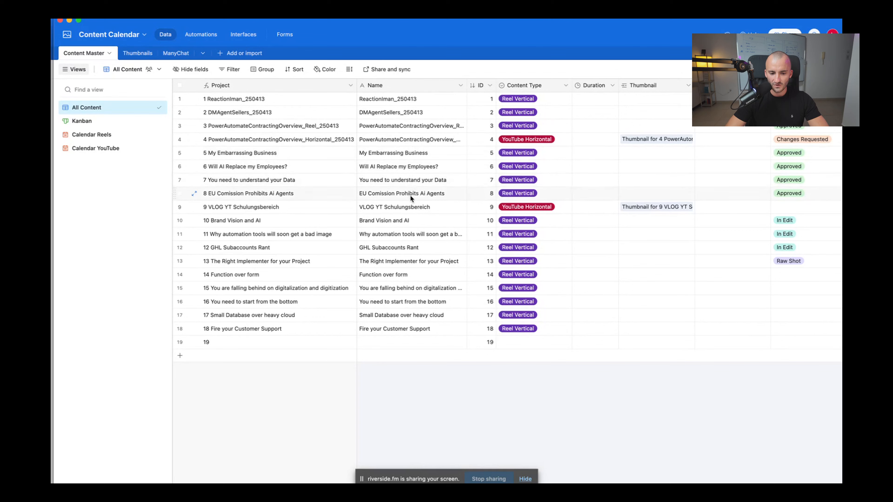
pyautogui.click(225, 152)
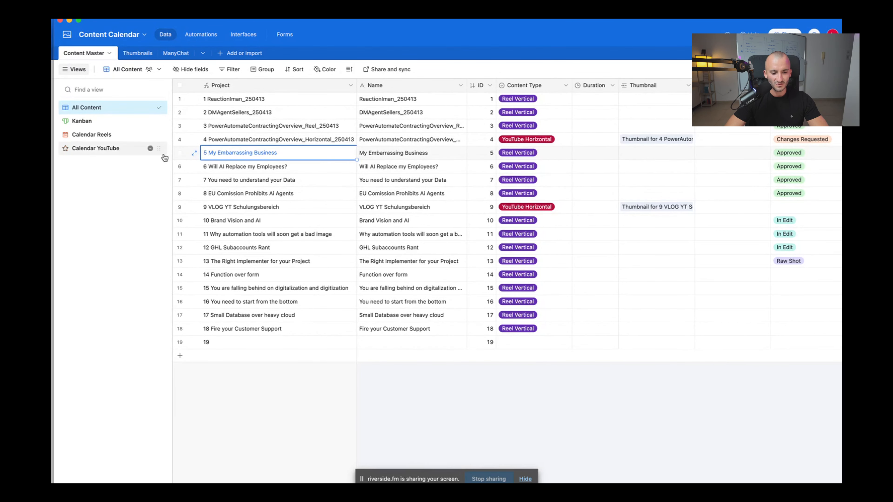
pyautogui.click(269, 154)
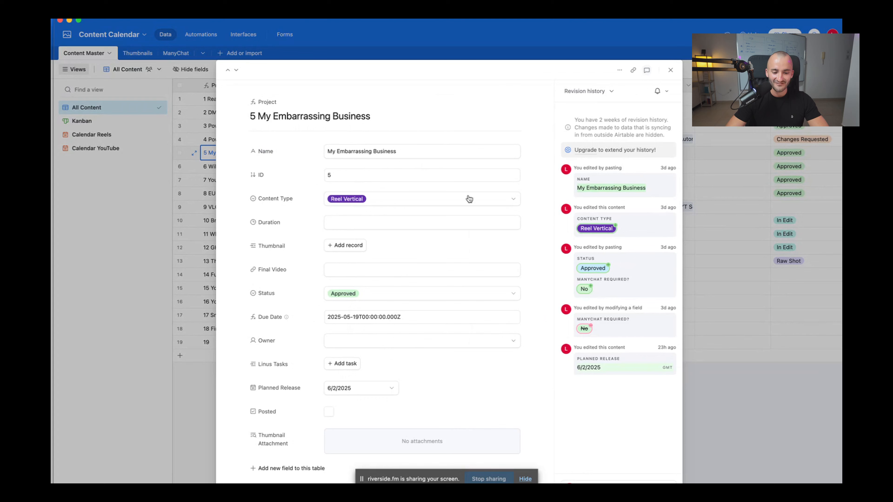
pyautogui.click(670, 70)
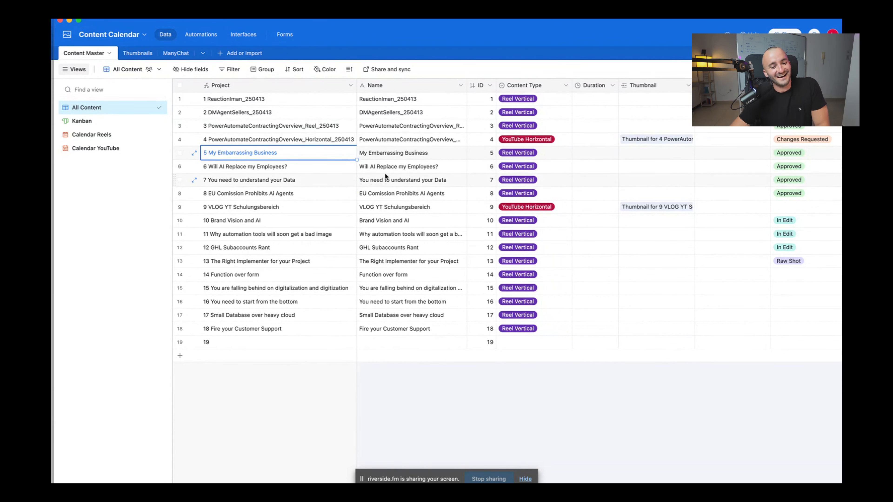
pyautogui.click(398, 155)
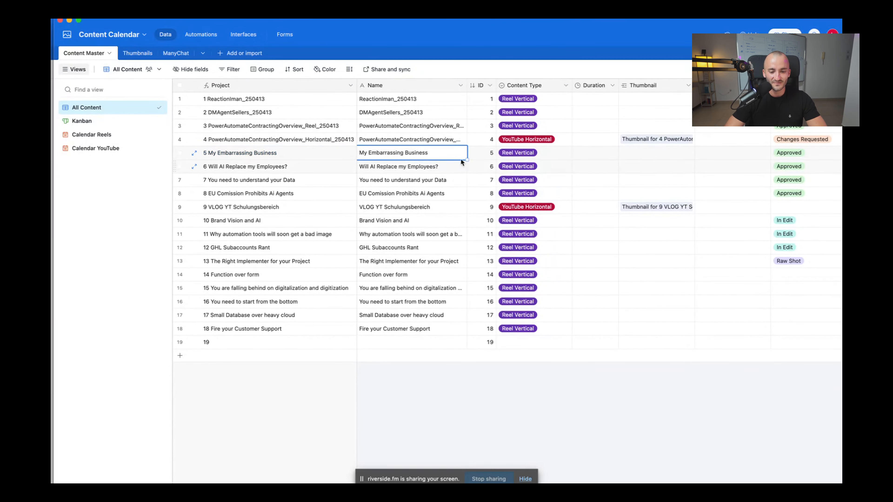
pyautogui.click(538, 154)
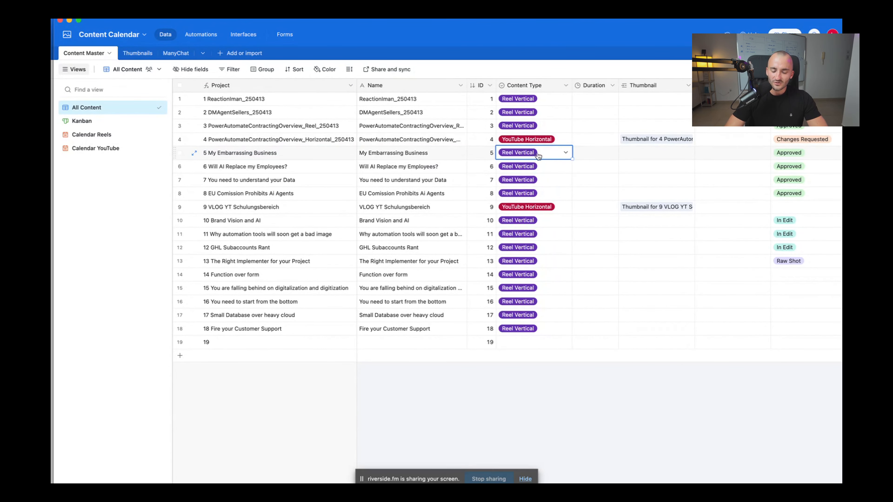
pyautogui.hscroll(5, 612, 159)
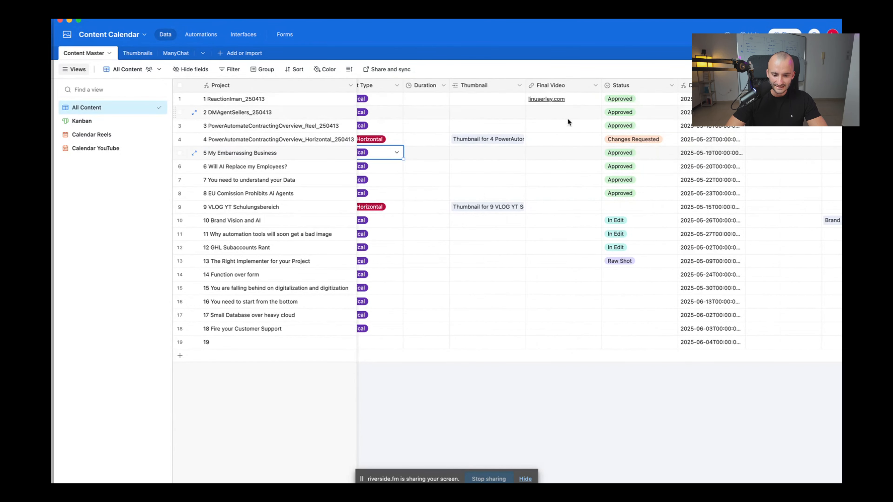
pyautogui.click(566, 116)
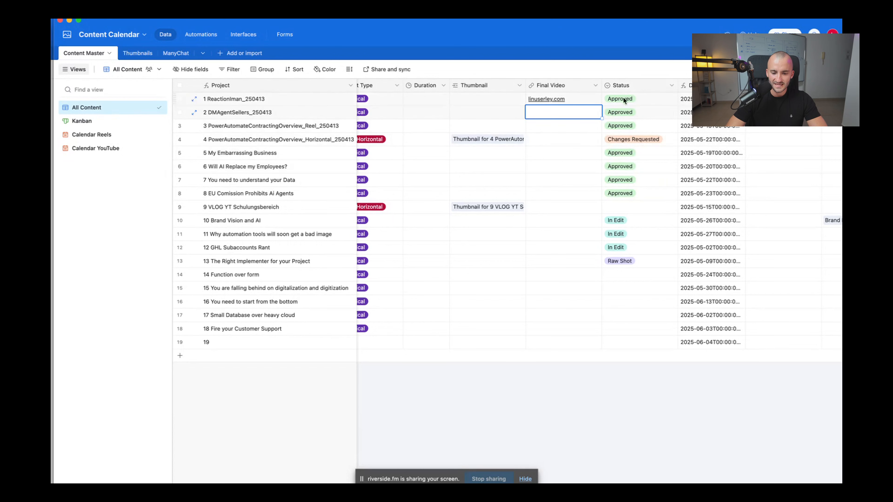
pyautogui.click(661, 153)
pyautogui.click(672, 152)
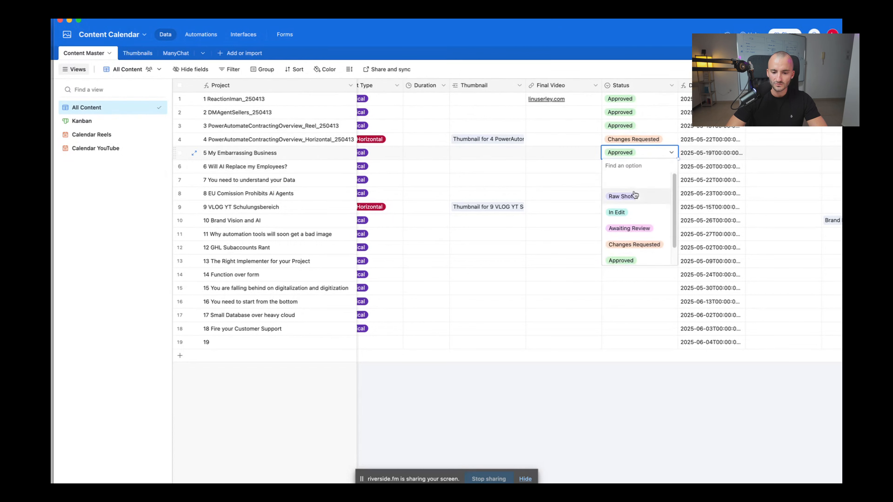
pyautogui.scroll(-1, 674, 197)
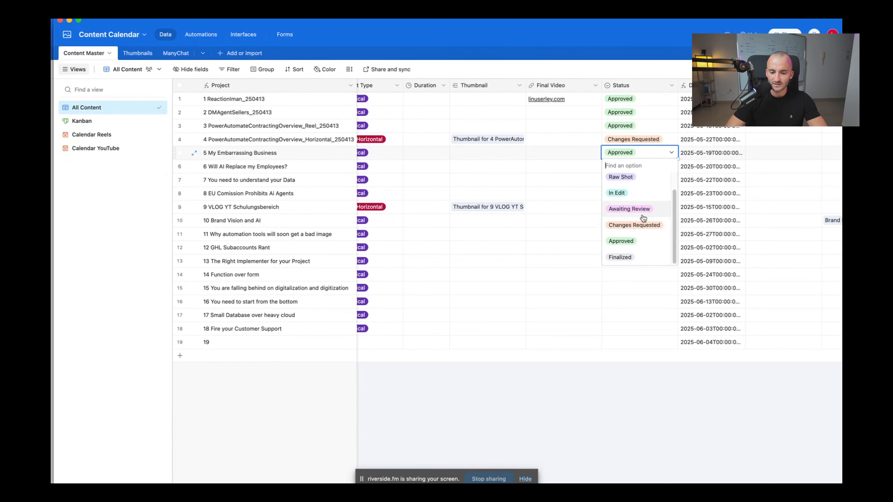
pyautogui.click(671, 414)
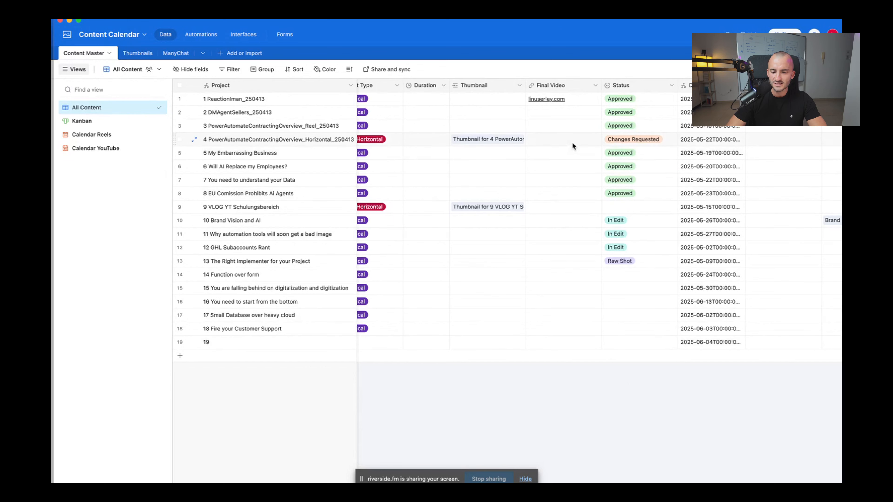
pyautogui.click(671, 139)
pyautogui.click(671, 139)
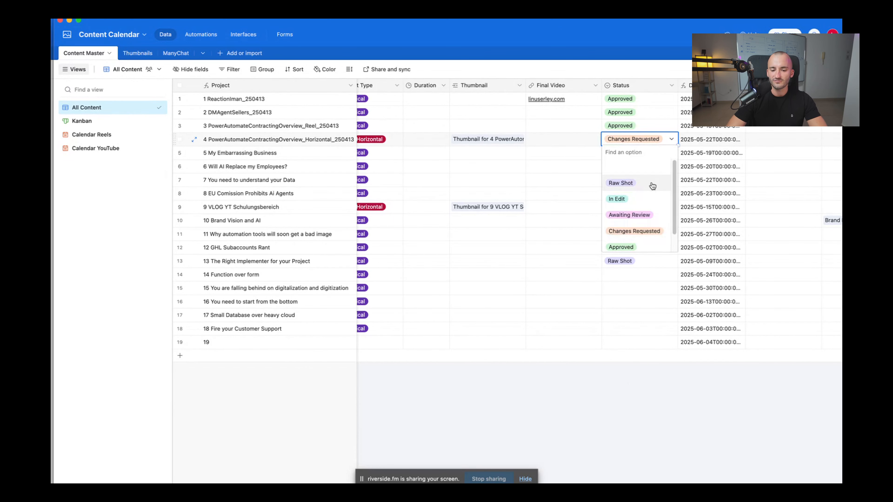
pyautogui.scroll(-1, 676, 186)
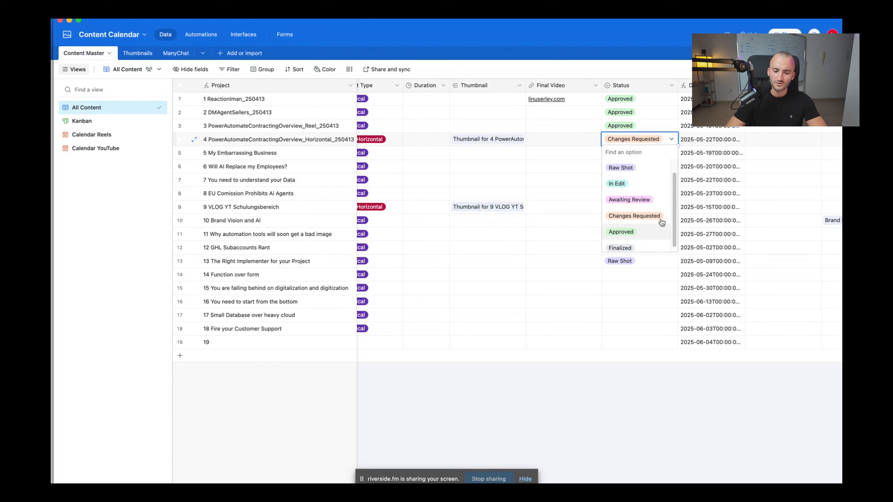
pyautogui.scroll(1, 675, 190)
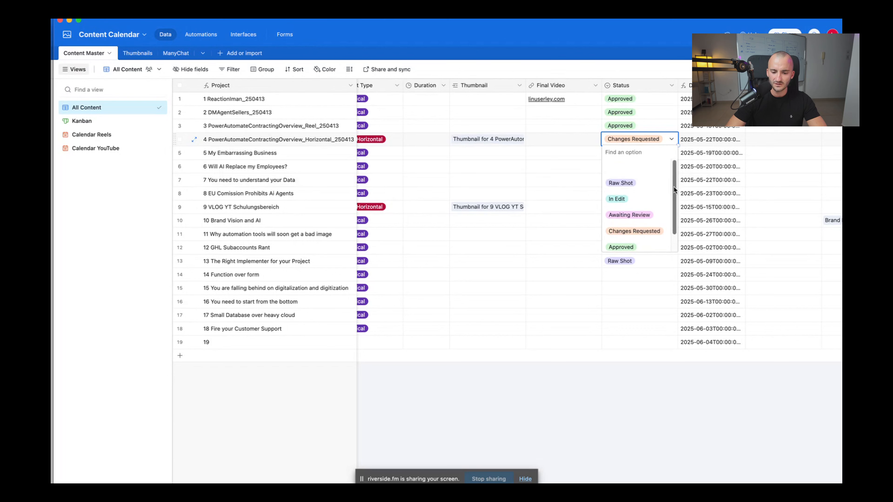
pyautogui.scroll(-1, 637, 233)
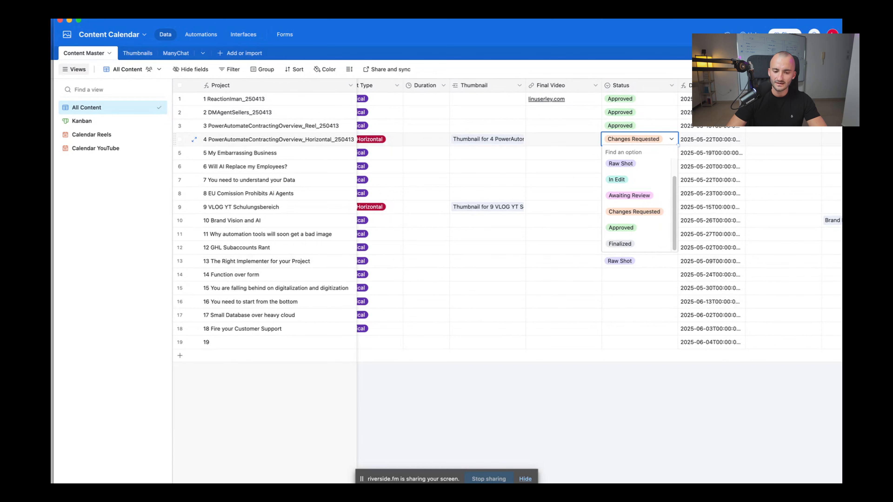
pyautogui.click(689, 441)
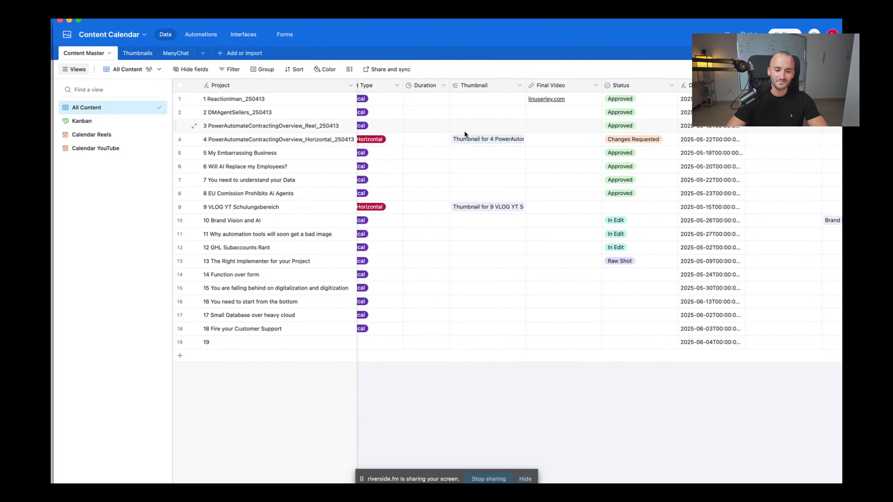
# Open and close row 3's Thumbnail link picker, then move the Content Calendar window aside to reveal Untitled Base
pyautogui.click(477, 123)
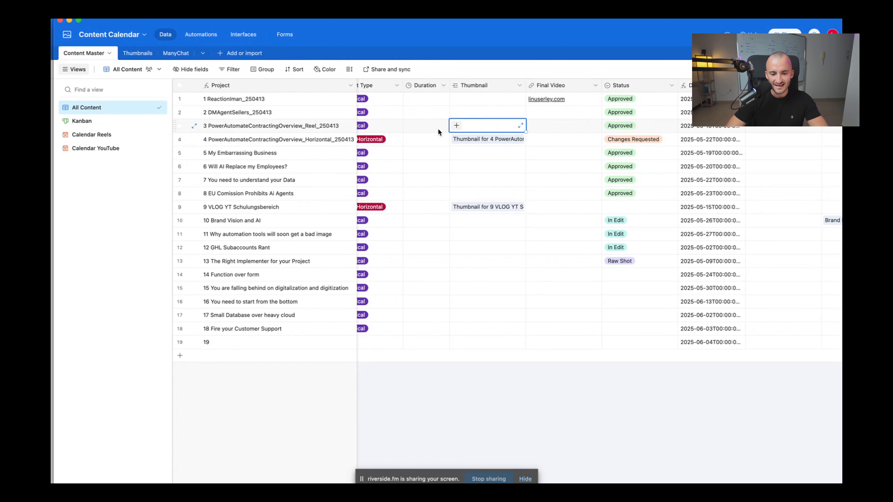
pyautogui.click(456, 126)
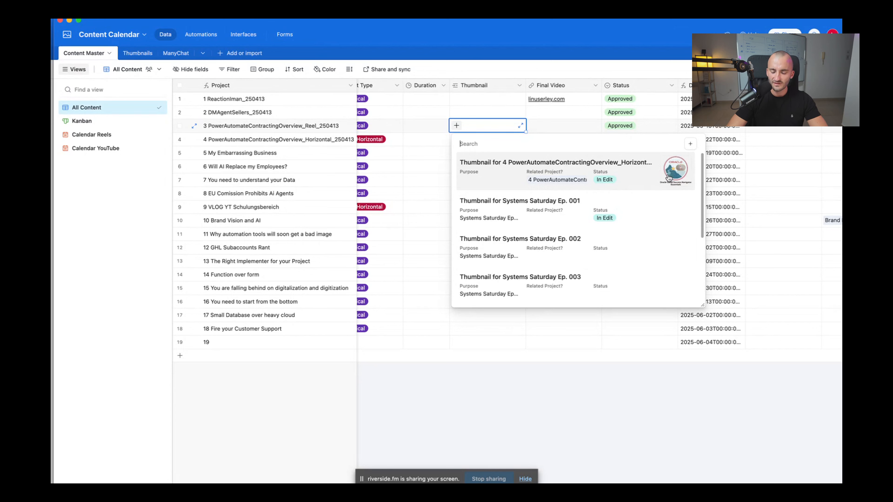
pyautogui.click(599, 447)
pyautogui.moveTo(511, 21); pyautogui.dragTo(51, 21)
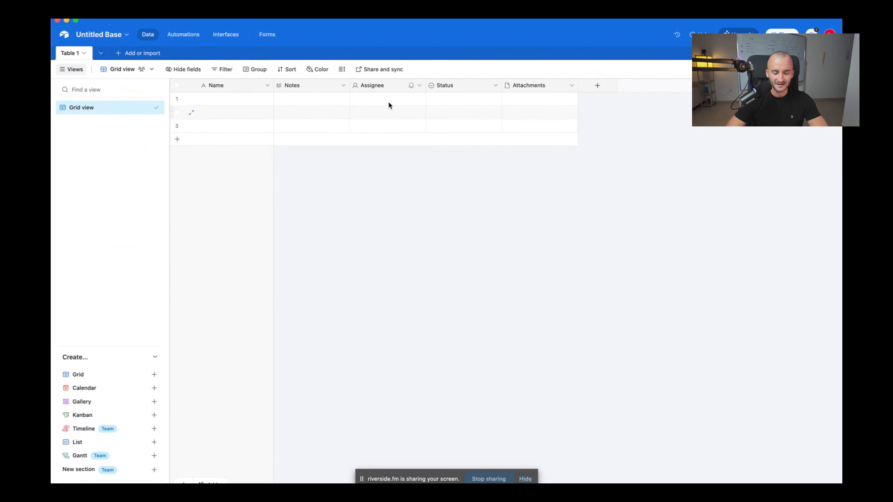
# Delete the Attachments, Status, Assignee and Notes fields together, leaving only Name in Table 1
pyautogui.click(555, 88)
pyautogui.keyDown('shift'); pyautogui.click(471, 85); pyautogui.keyUp('shift')
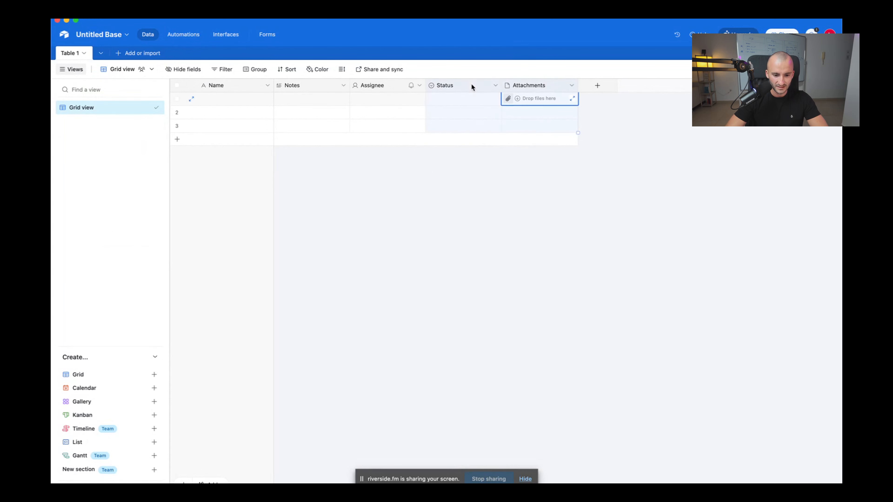
pyautogui.keyDown('shift'); pyautogui.click(392, 93); pyautogui.keyUp('shift')
pyautogui.keyDown('shift'); pyautogui.click(319, 87); pyautogui.keyUp('shift')
pyautogui.click(343, 86)
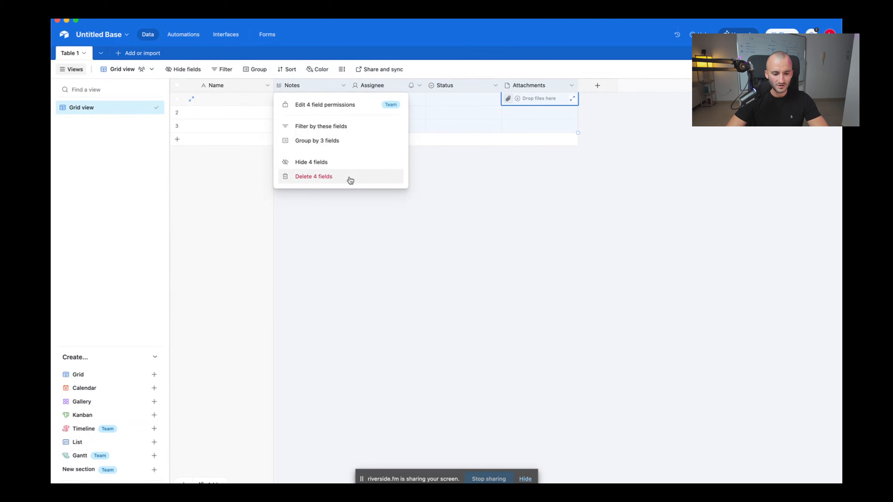
pyautogui.click(329, 181)
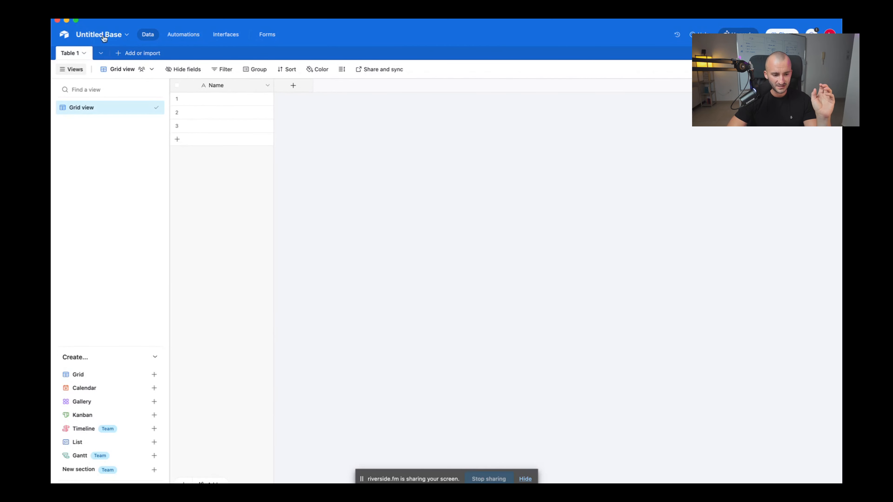
# Rename the base to 'Content Planner' and give it the green colour theme
pyautogui.click(125, 36)
pyautogui.write('CO')
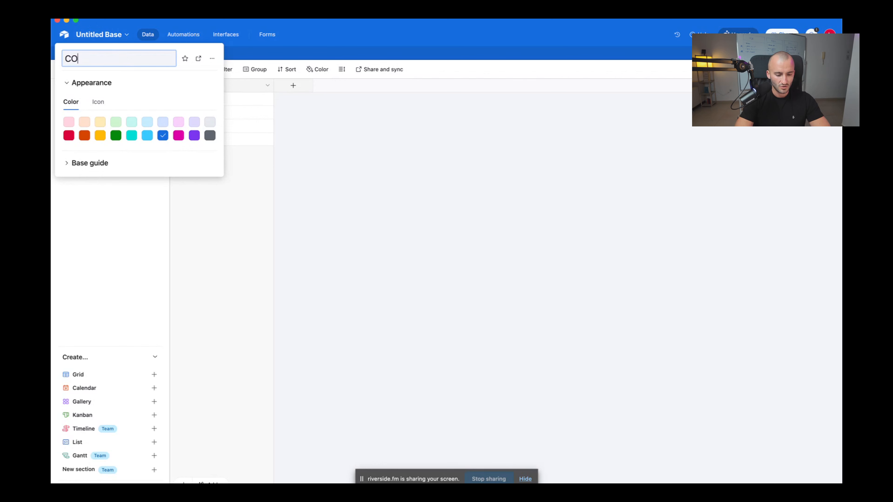
pyautogui.write('nontent ')
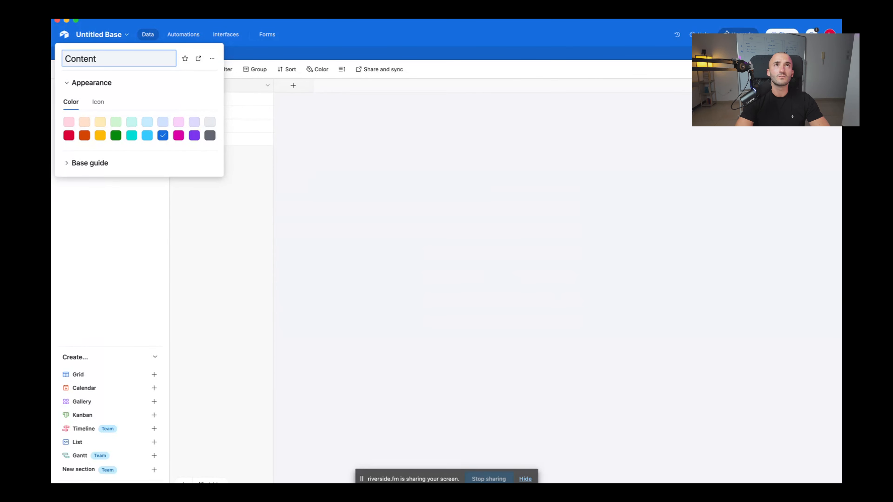
pyautogui.write('Planner')
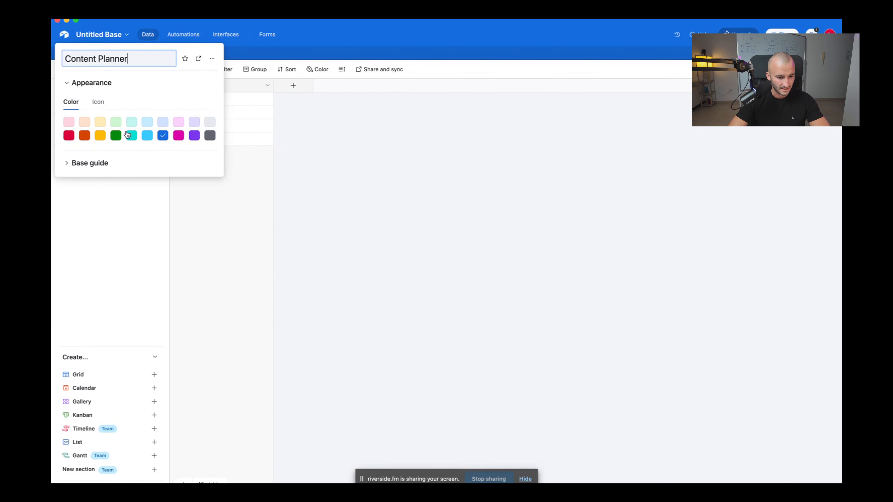
pyautogui.click(115, 135)
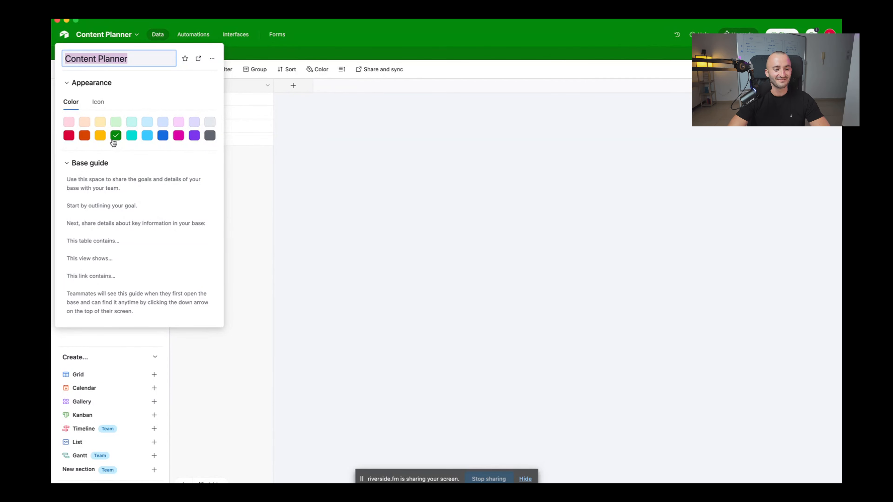
pyautogui.click(481, 192)
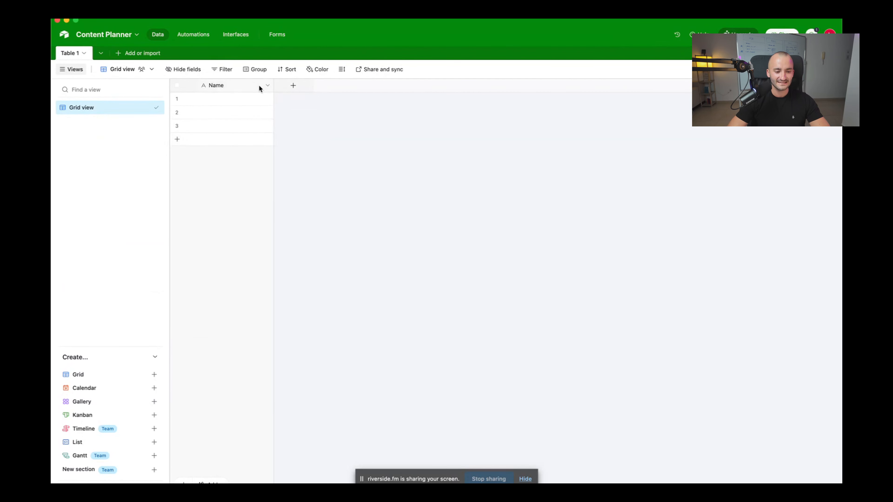
# Add a narrow Autonumber field named ID and a fourth record, numbered 4
pyautogui.click(293, 85)
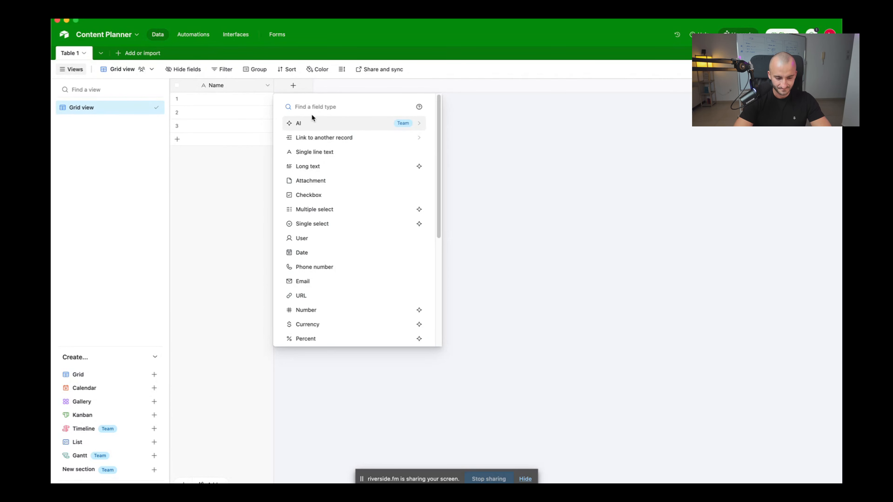
pyautogui.write('Auto')
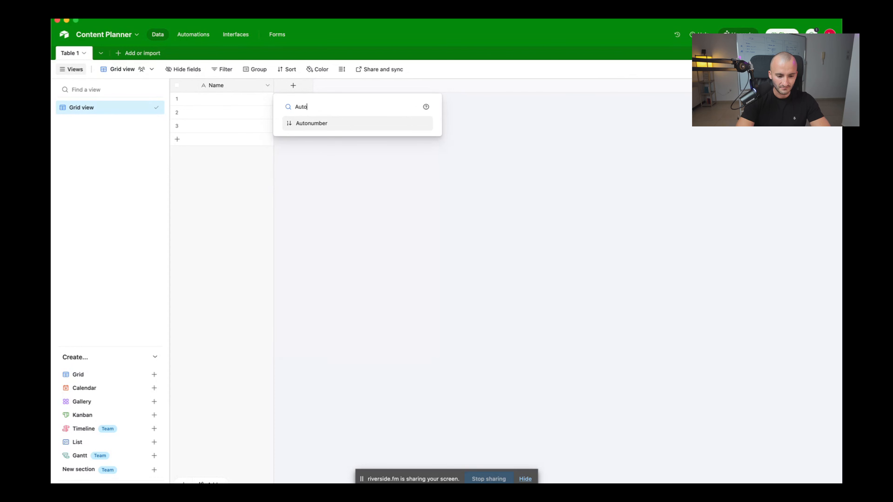
pyautogui.click(311, 123)
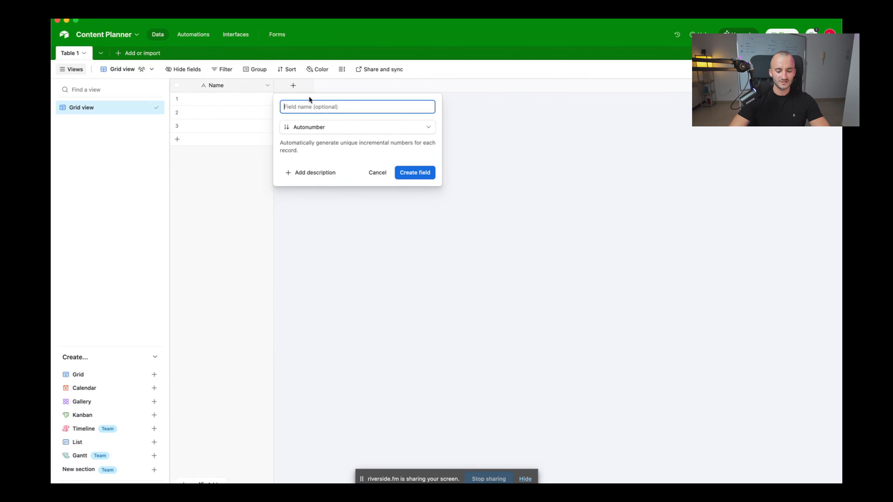
pyautogui.write('ID')
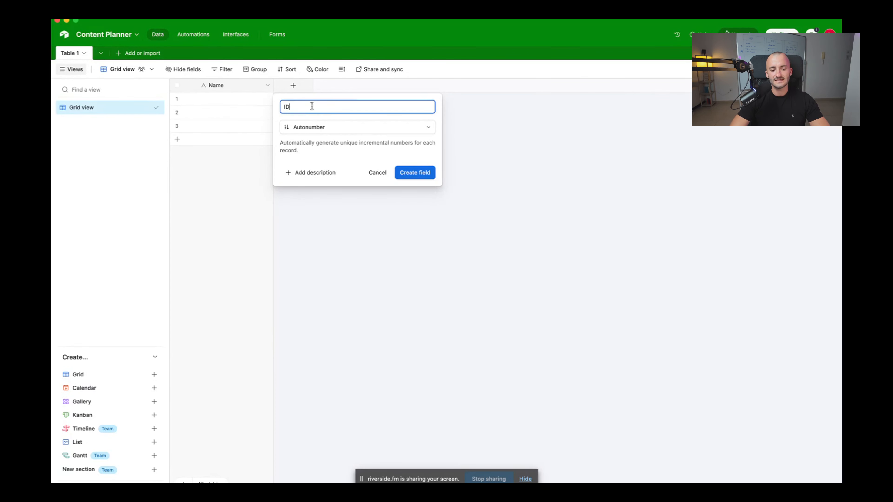
pyautogui.click(416, 174)
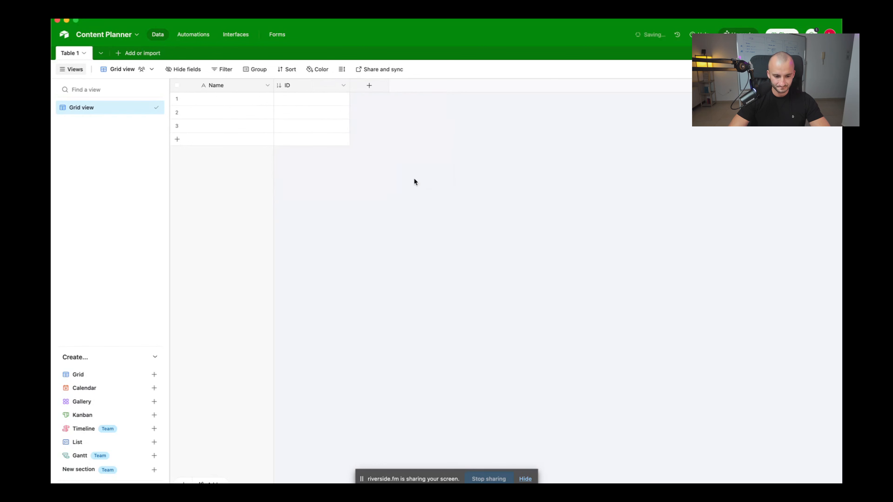
pyautogui.moveTo(349, 86); pyautogui.dragTo(308, 85)
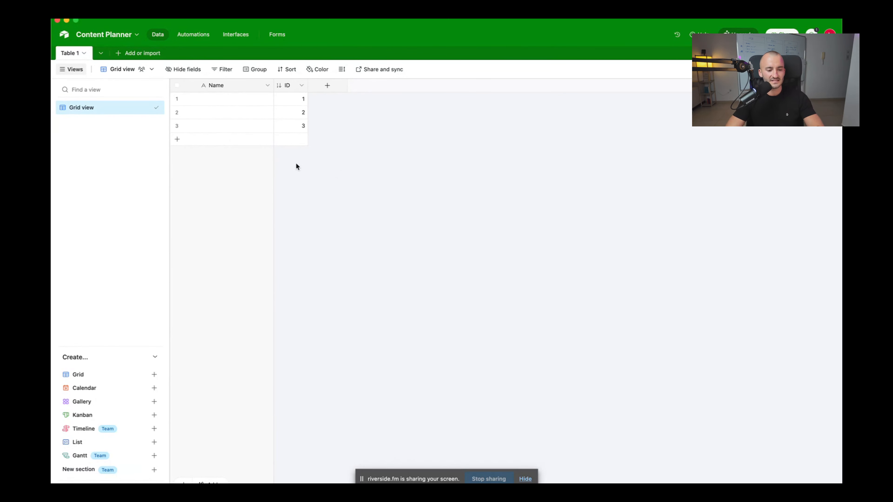
pyautogui.click(177, 139)
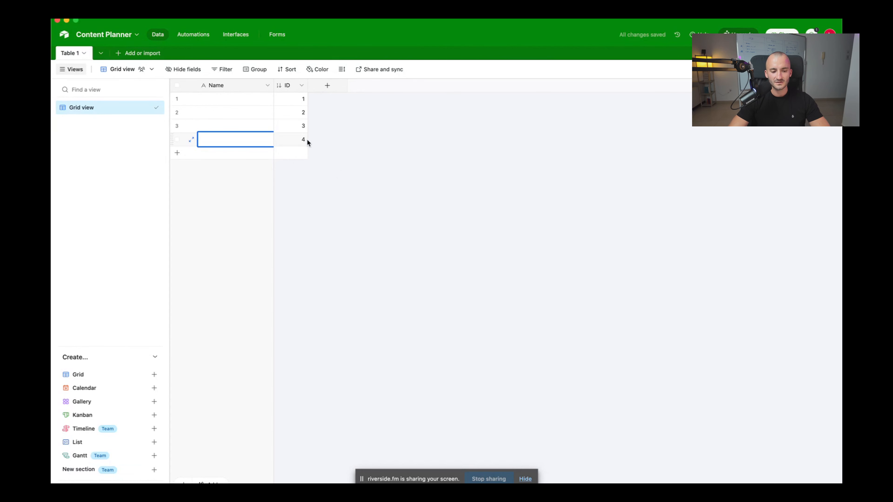
pyautogui.click(435, 158)
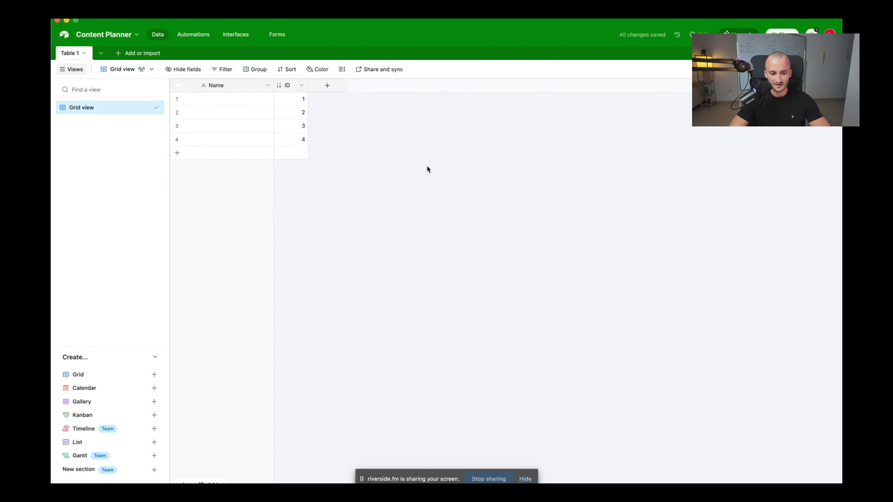
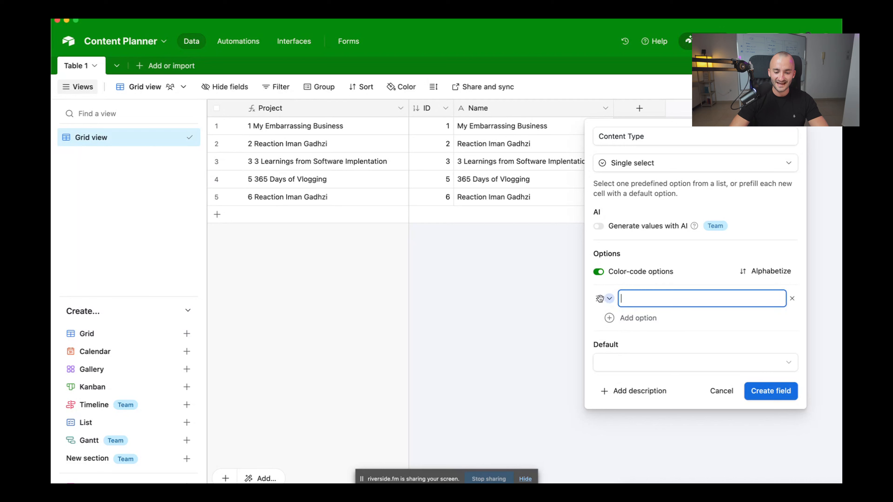
# Add a Reel option to the Content Type single-select field
pyautogui.click(610, 298)
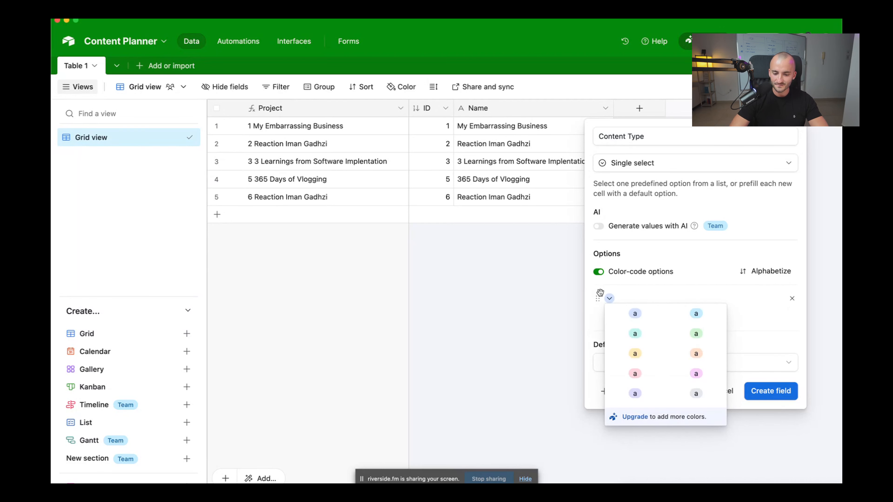
pyautogui.click(634, 333)
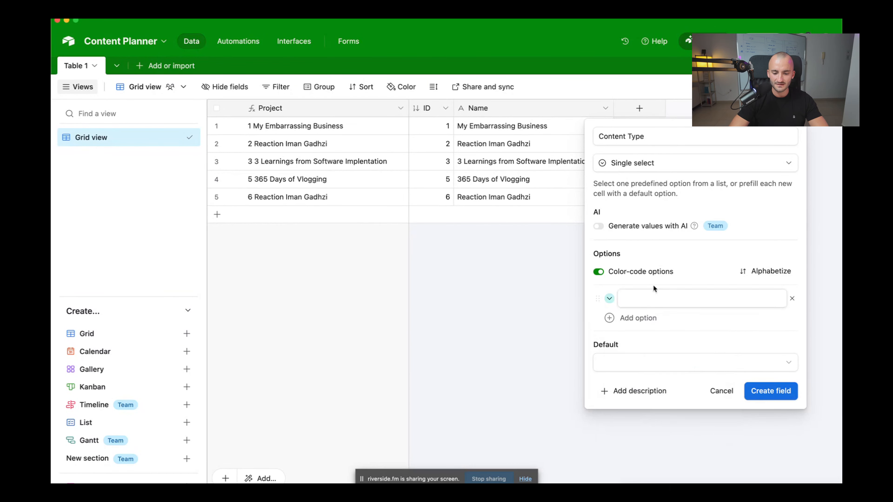
pyautogui.click(635, 295)
pyautogui.write('Ra')
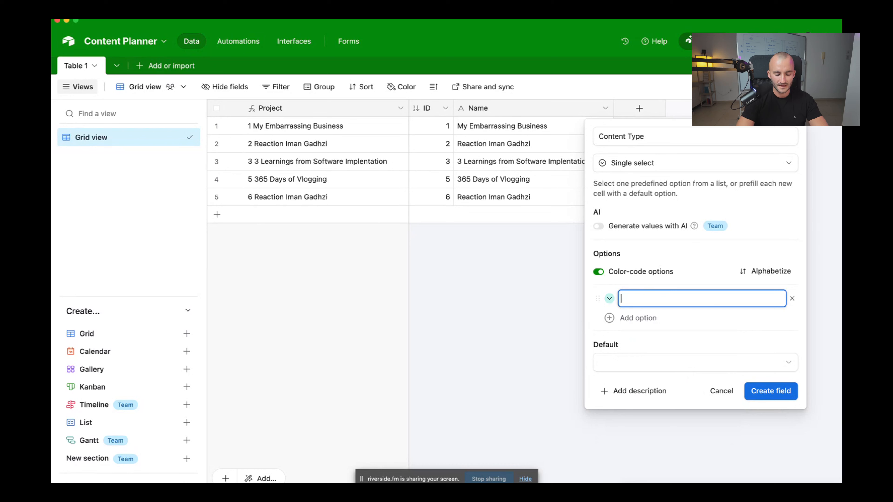
pyautogui.write('Rel')
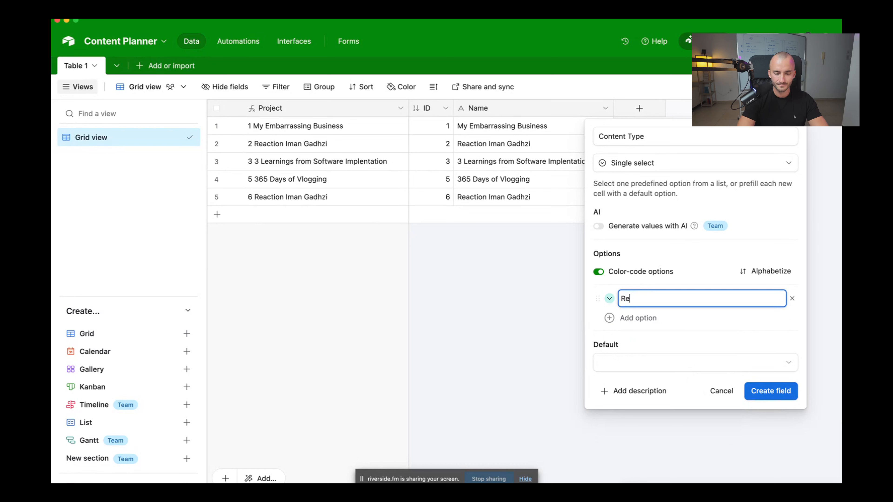
pyautogui.click(610, 298)
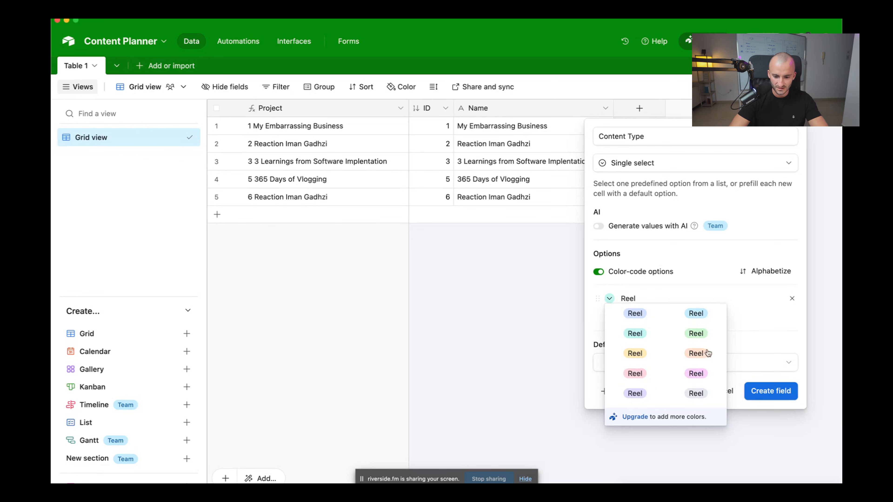
pyautogui.click(628, 374)
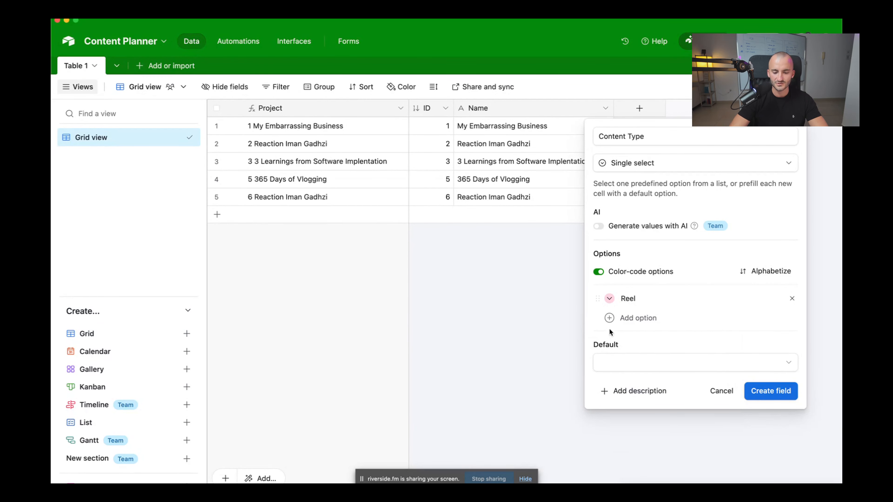
# Add a YouTube option, colouring Reel blue and YouTube pink
pyautogui.click(629, 318)
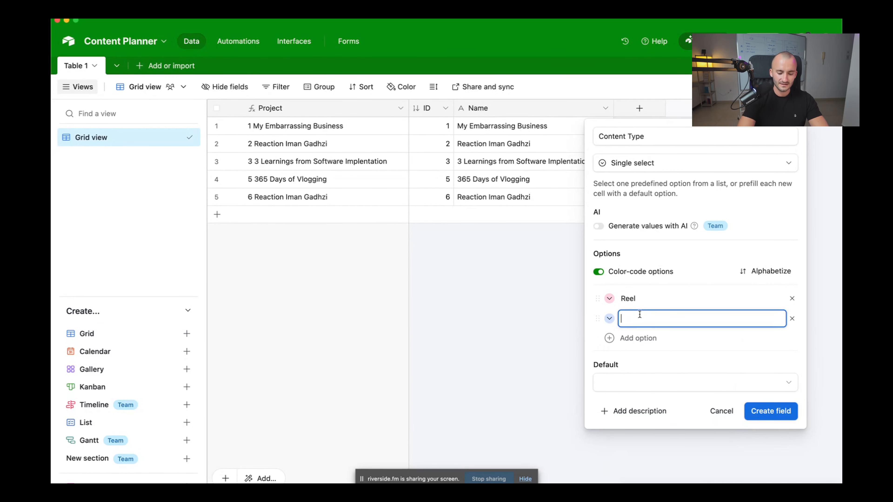
pyautogui.write('YouTube')
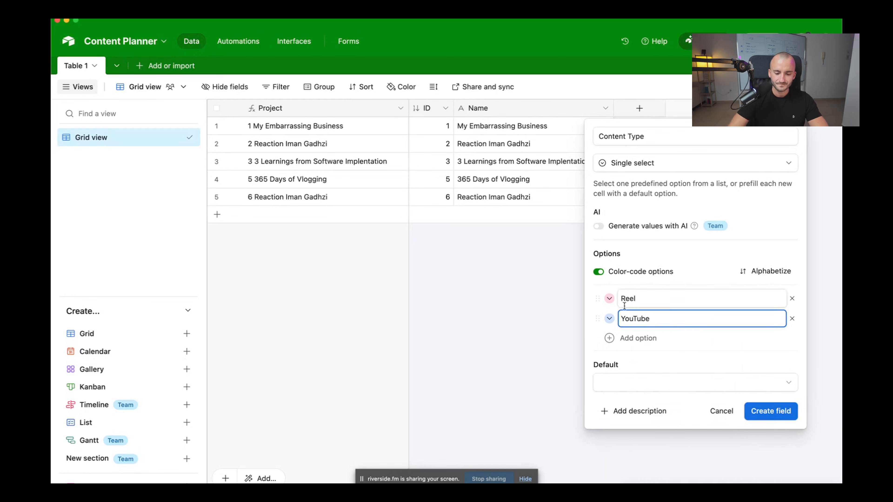
pyautogui.click(609, 319)
pyautogui.click(610, 298)
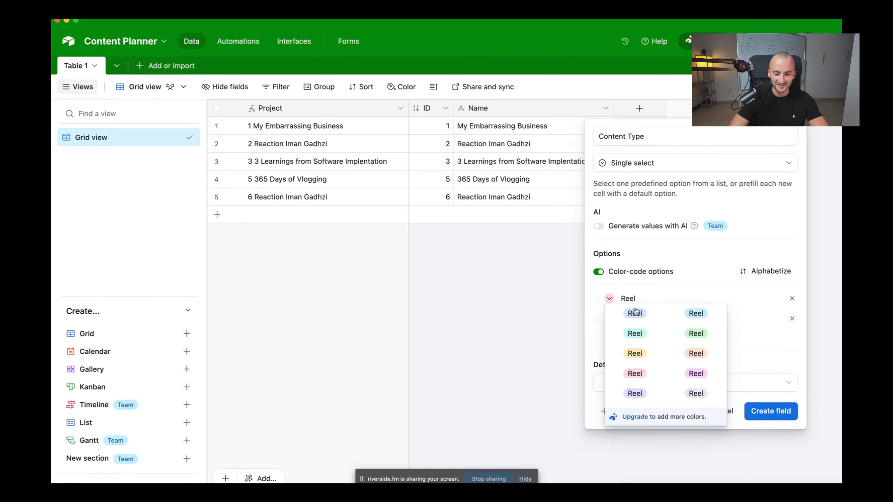
pyautogui.click(635, 313)
pyautogui.click(610, 318)
pyautogui.click(638, 396)
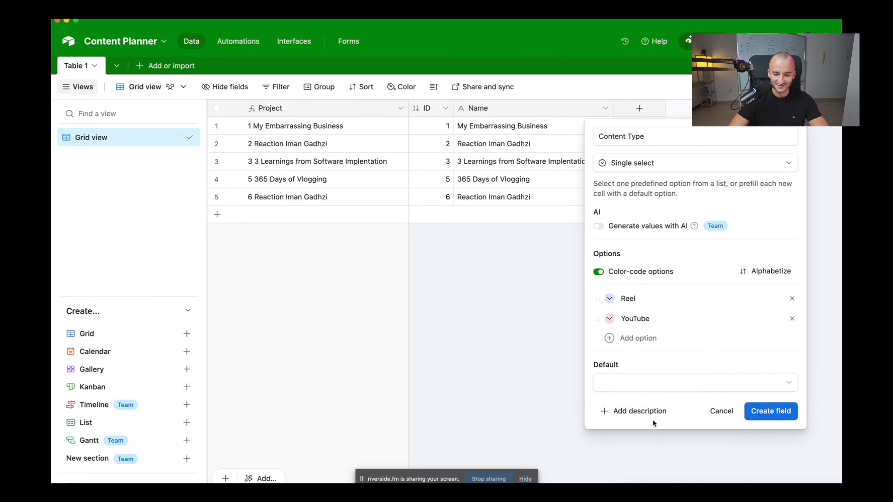
# Create the Content Type field and set row 1 to YouTube and row 2 to Reel
pyautogui.click(775, 410)
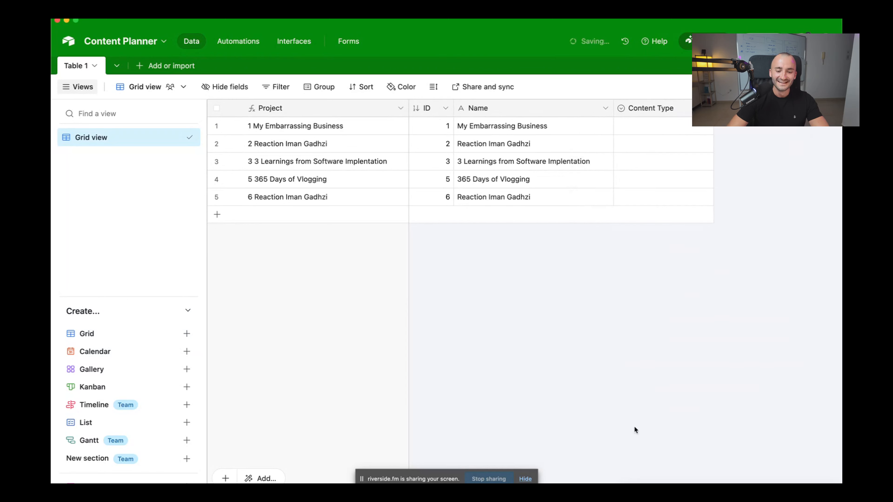
pyautogui.click(670, 127)
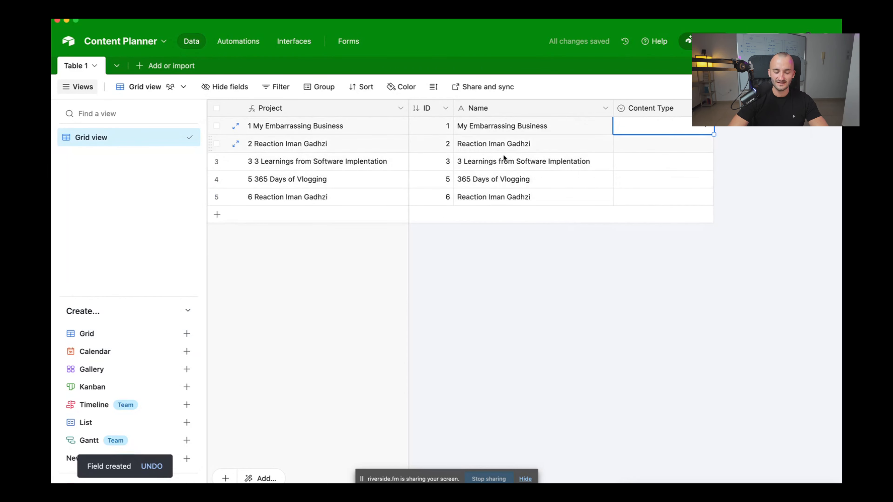
pyautogui.click(703, 130)
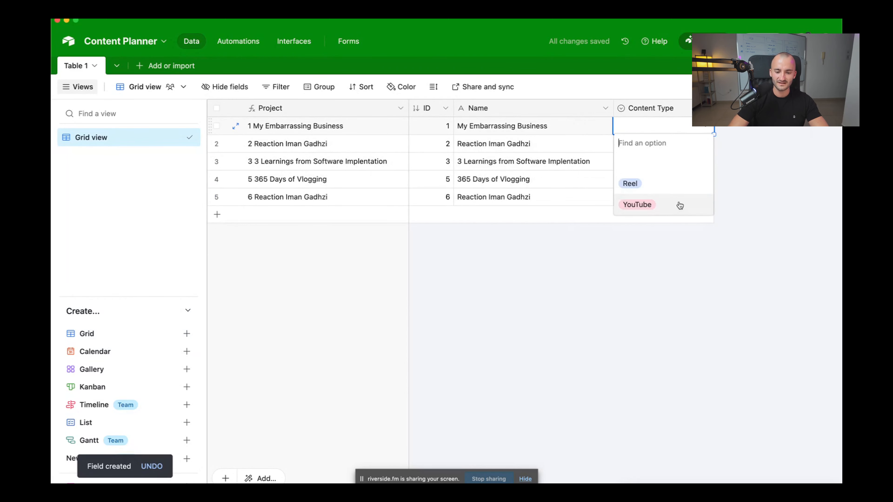
pyautogui.click(647, 206)
pyautogui.click(703, 144)
pyautogui.click(705, 145)
pyautogui.click(653, 201)
# Set rows 3, 4 and 5 to Reel, YouTube and Reel
pyautogui.click(691, 168)
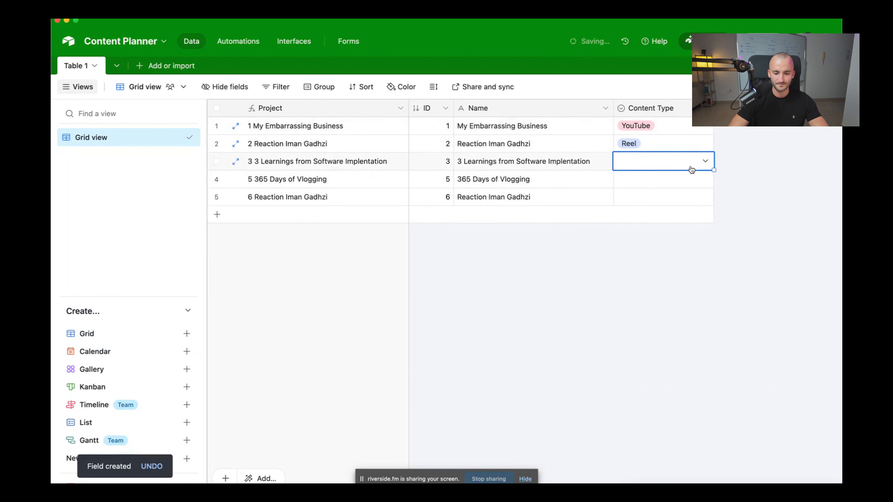
pyautogui.click(704, 162)
pyautogui.click(668, 218)
pyautogui.click(706, 184)
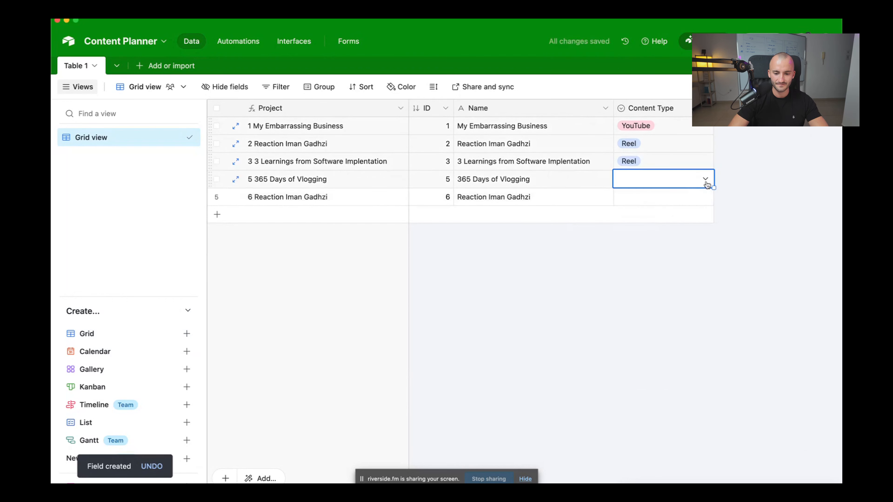
pyautogui.click(707, 184)
pyautogui.click(637, 256)
pyautogui.click(665, 201)
pyautogui.click(704, 197)
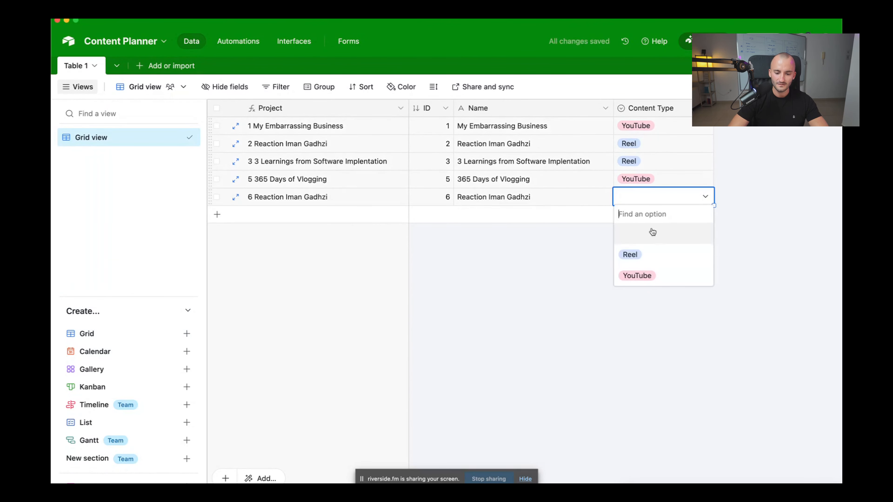
pyautogui.click(661, 254)
pyautogui.click(693, 267)
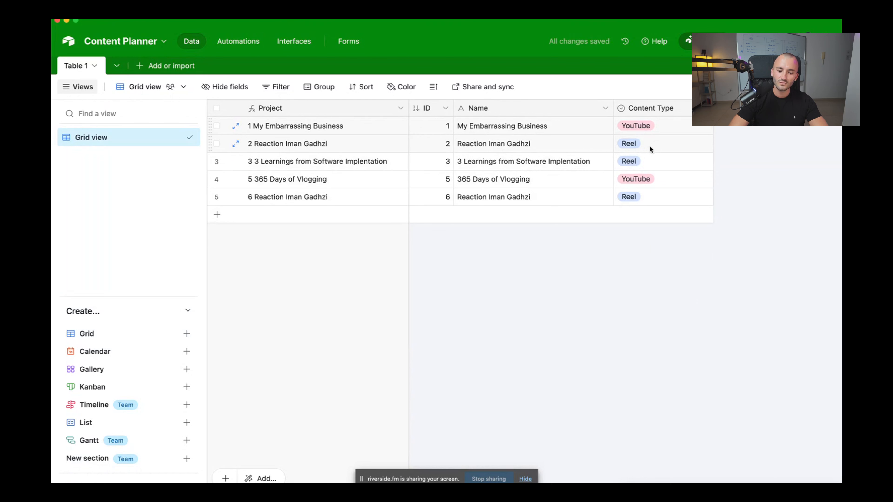
# Fill YouTube down all five rows, then set rows 2–4 back to Reel
pyautogui.click(647, 129)
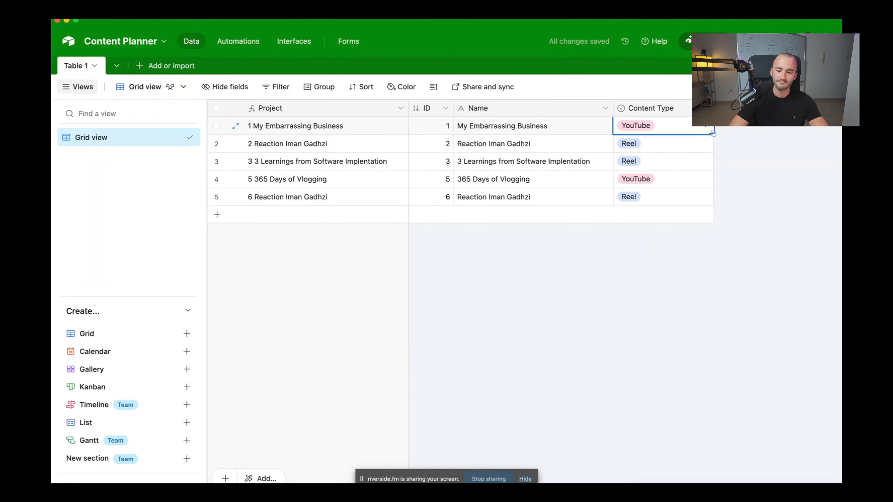
pyautogui.moveTo(713, 134); pyautogui.dragTo(714, 206)
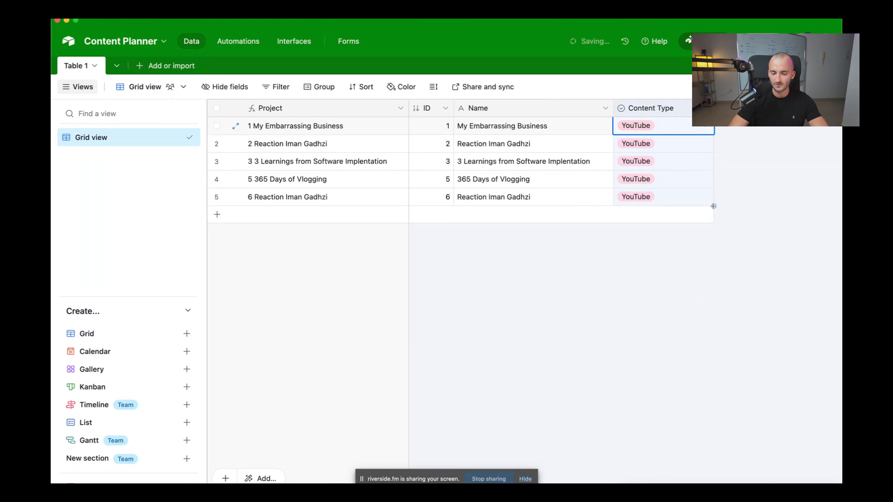
pyautogui.click(691, 142)
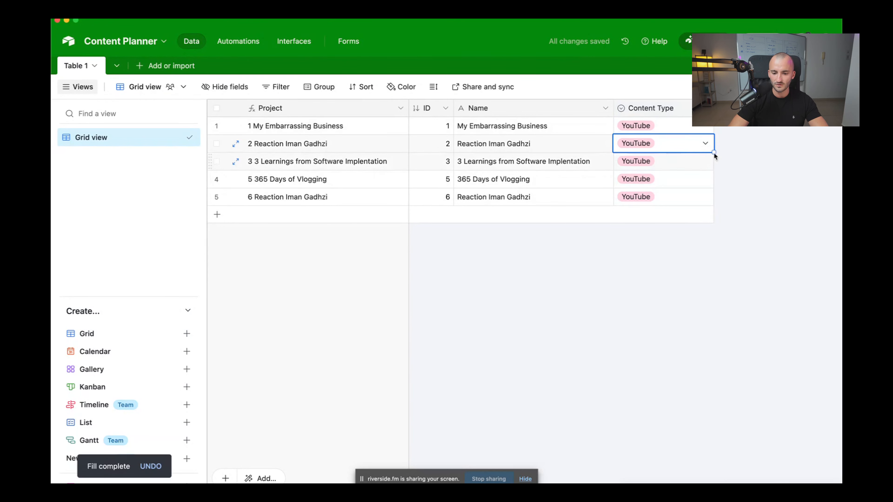
pyautogui.click(705, 144)
pyautogui.click(689, 201)
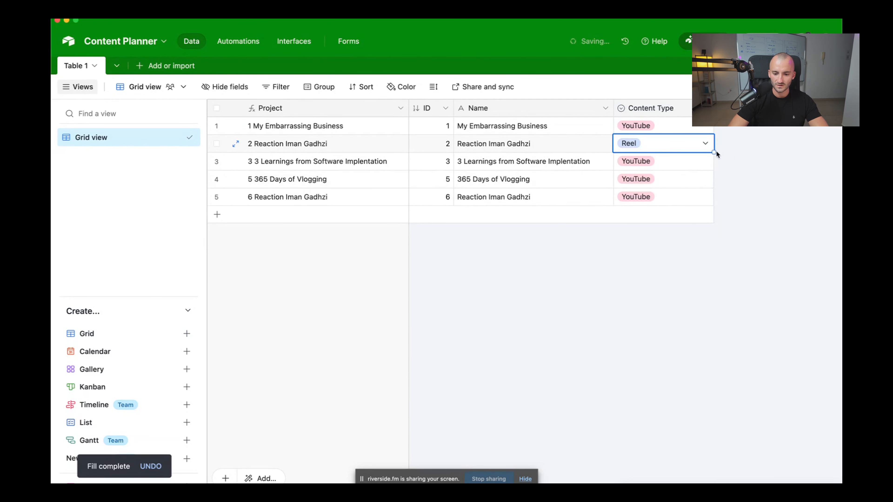
pyautogui.moveTo(715, 152); pyautogui.dragTo(713, 180)
pyautogui.click(665, 358)
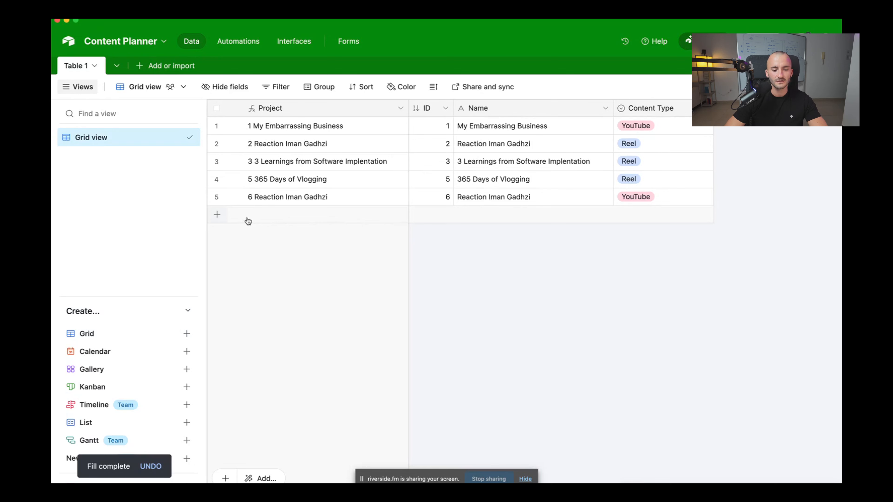
# Add a sixth record named 'DB with Airtable'
pyautogui.click(217, 214)
pyautogui.click(502, 215)
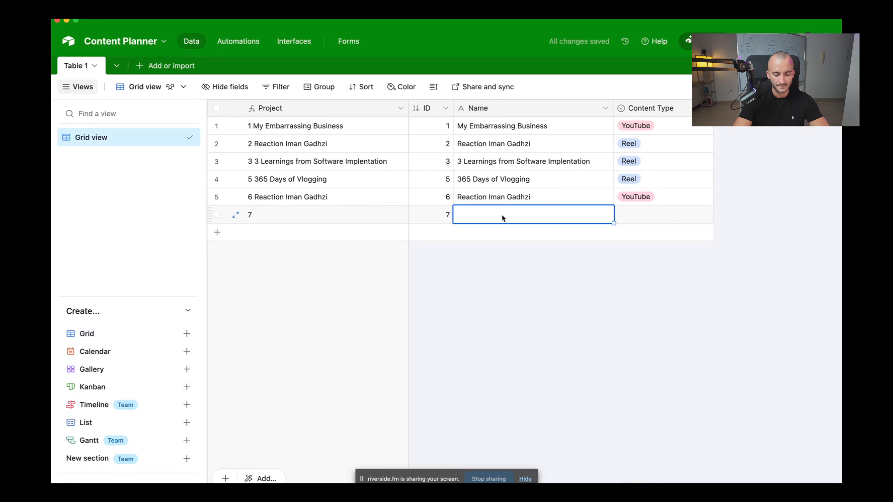
pyautogui.write('Never')
pyautogui.press('BackSpace')
pyautogui.press('BackSpace')
pyautogui.press('BackSpace')
pyautogui.press('BackSpace')
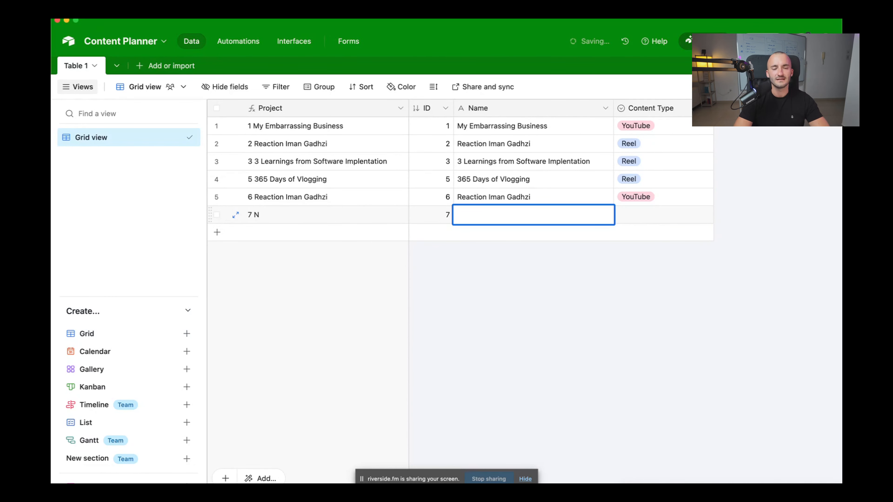
pyautogui.write('eew')
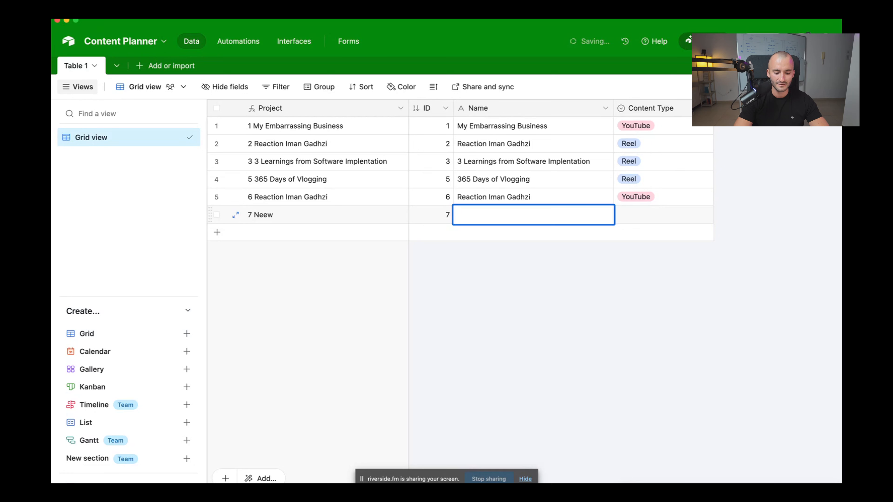
pyautogui.write('DB ')
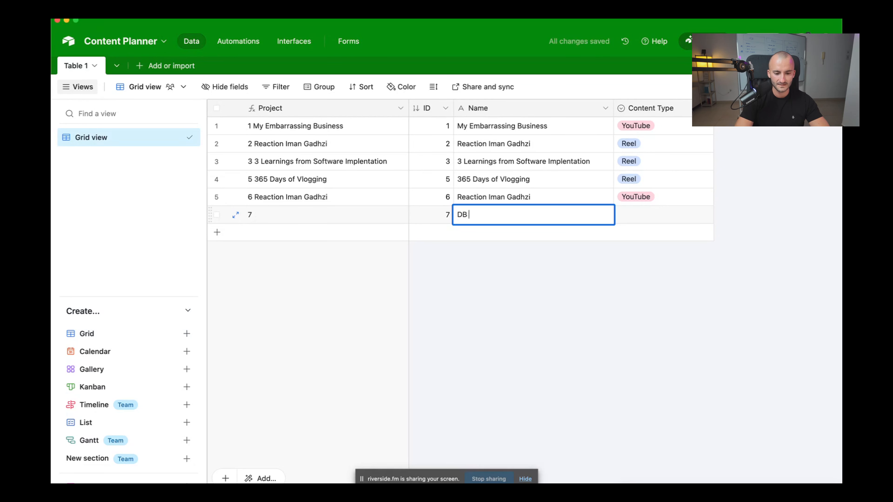
pyautogui.write('with ')
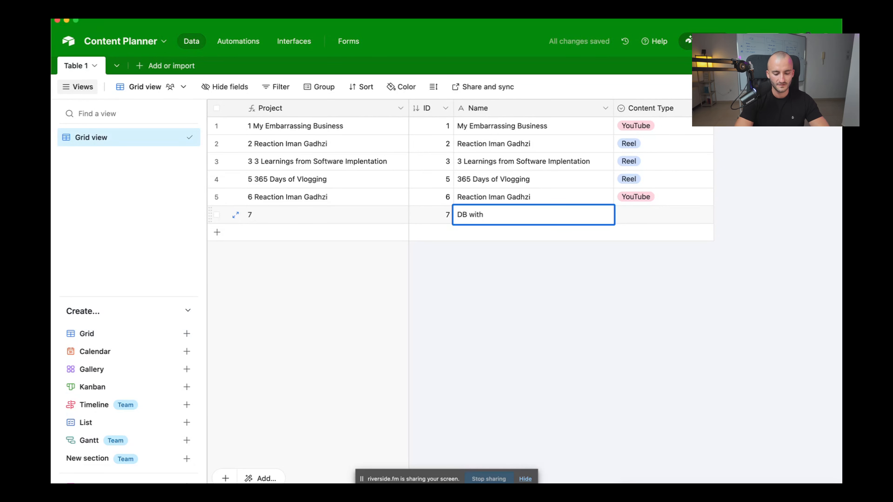
pyautogui.write('Airt')
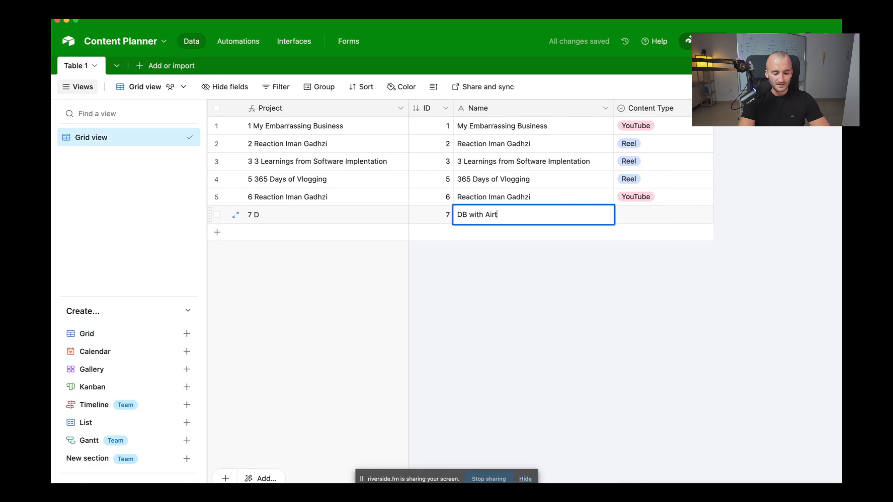
pyautogui.write('able')
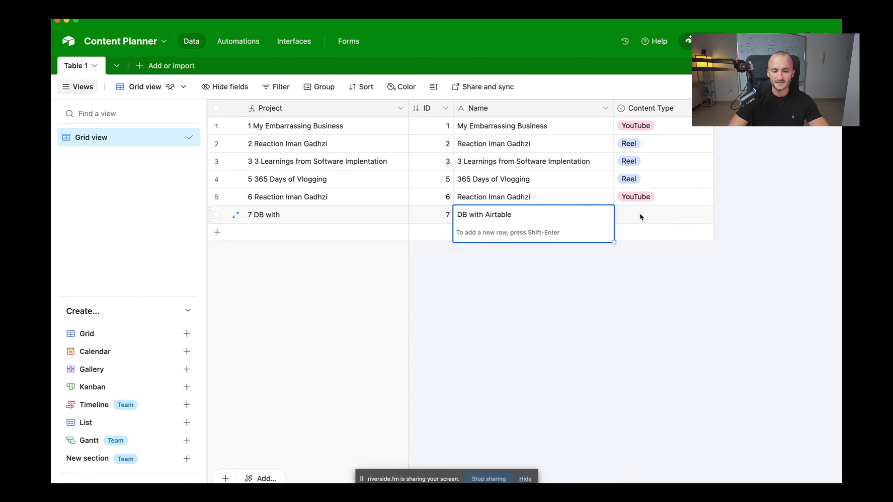
# Set the new record's Content Type to YouTube
pyautogui.click(639, 216)
pyautogui.click(705, 214)
pyautogui.click(637, 295)
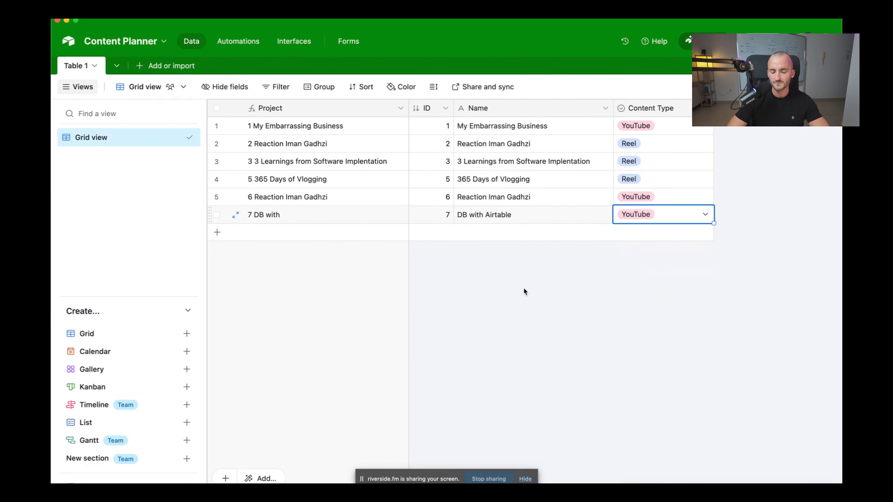
pyautogui.click(524, 289)
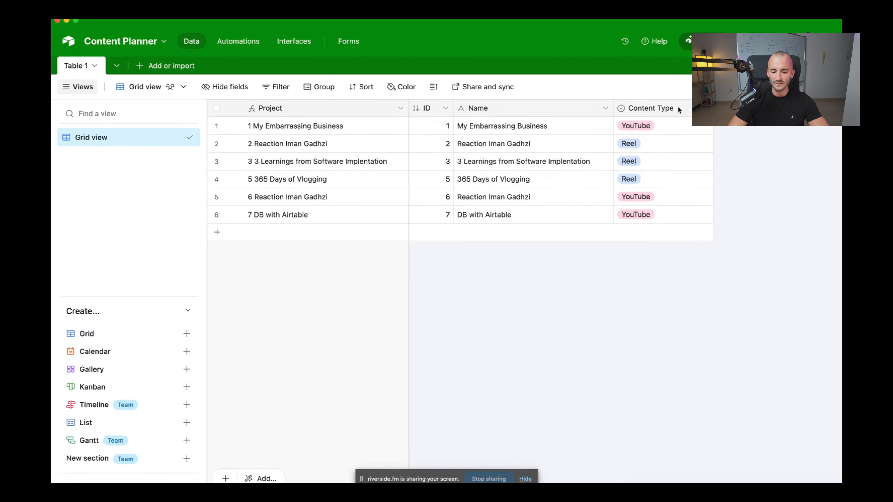
# Add a new Duration-type field named Duration
pyautogui.press('super+minus')
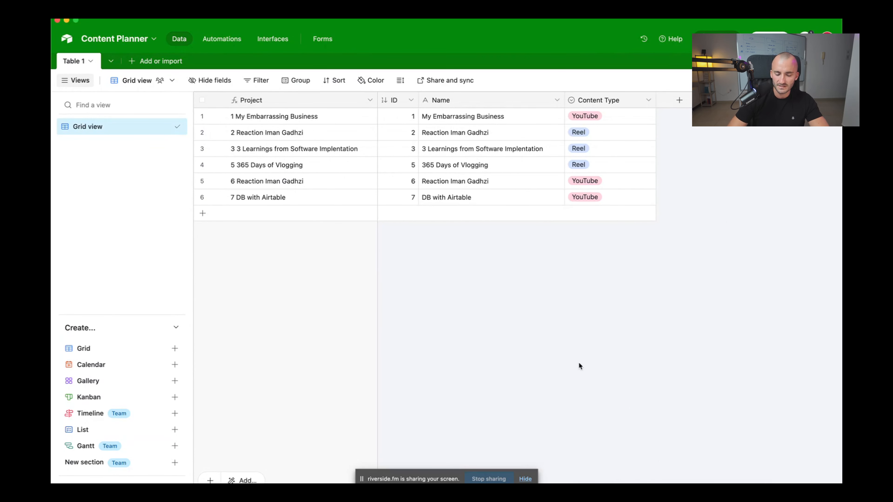
pyautogui.click(678, 100)
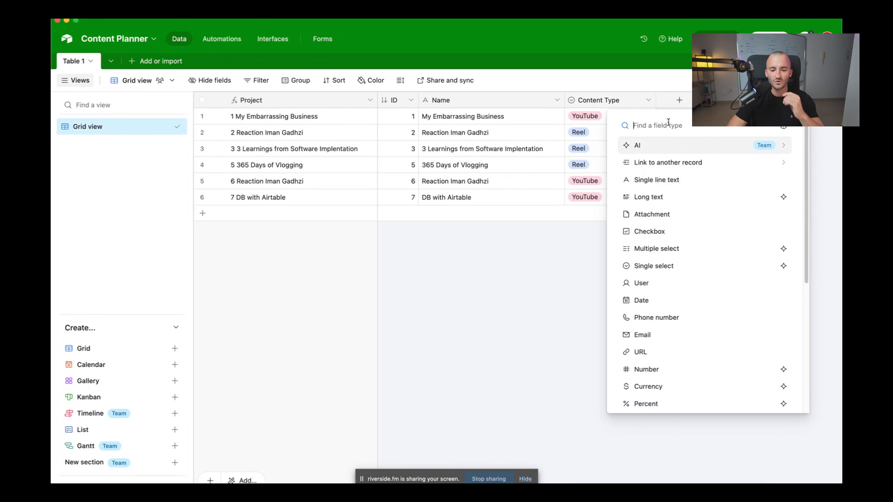
pyautogui.write('dur')
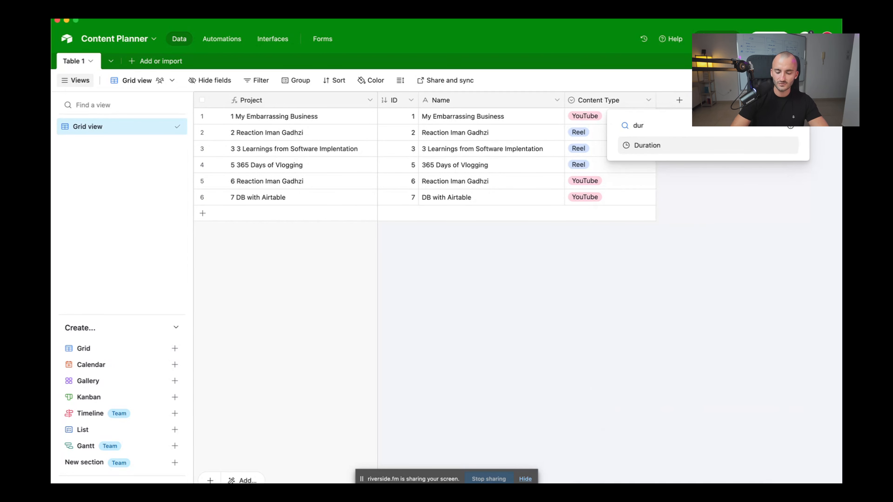
pyautogui.press('Return')
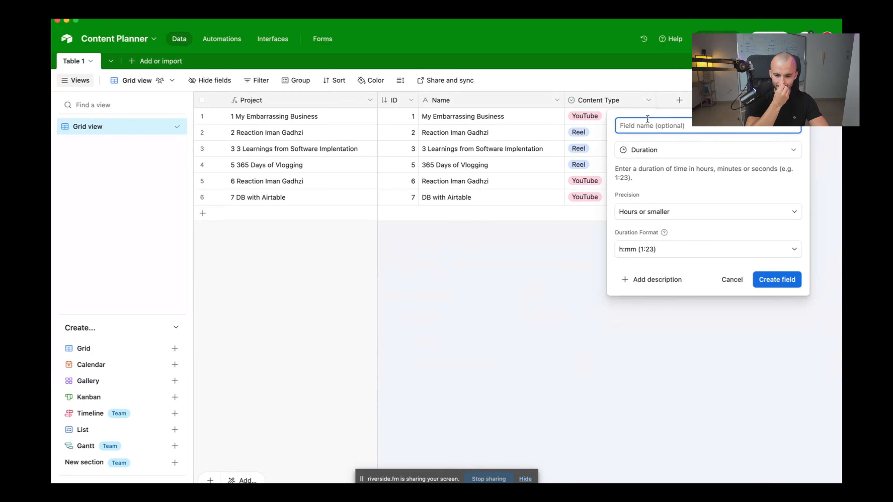
pyautogui.write('Du')
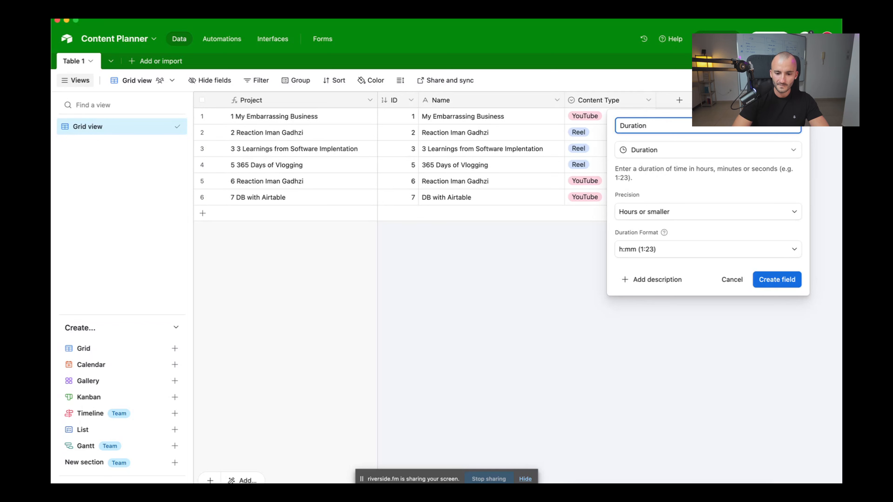
pyautogui.write('ration')
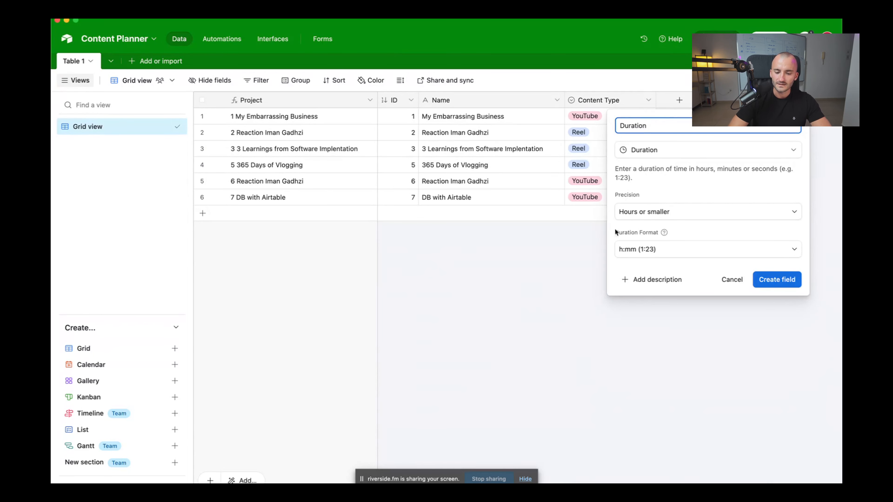
pyautogui.click(657, 150)
pyautogui.write('du')
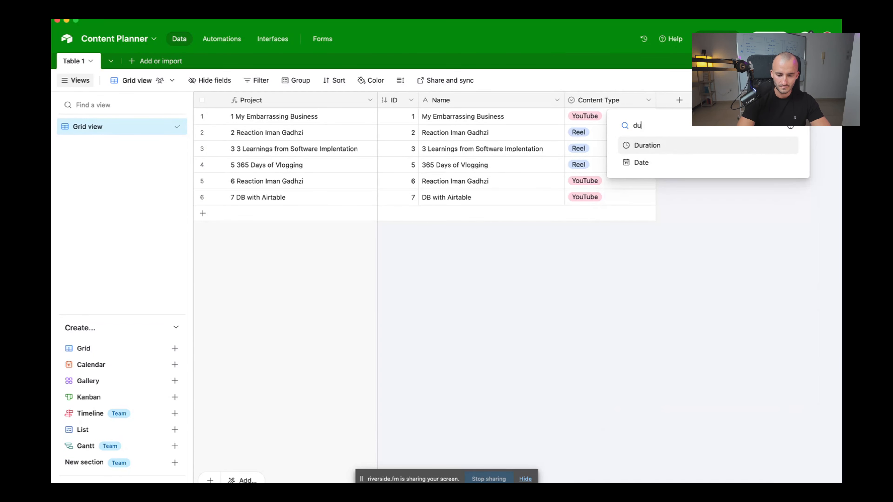
pyautogui.click(648, 144)
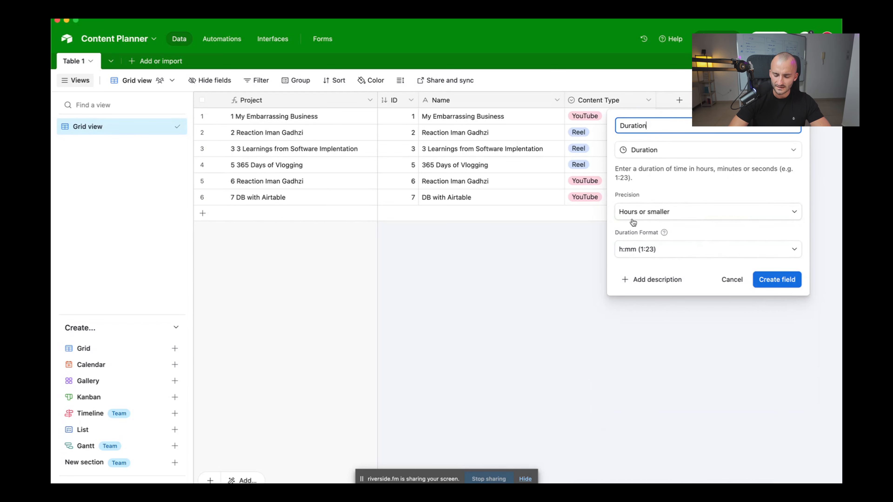
# Set the Duration format to h:mm:ss and create the field
pyautogui.click(645, 212)
pyautogui.click(659, 212)
pyautogui.click(660, 254)
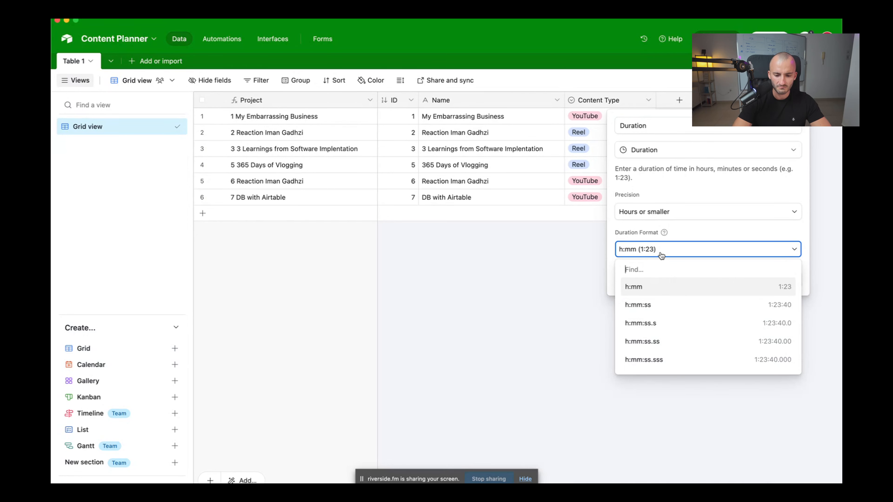
pyautogui.write('m:ss')
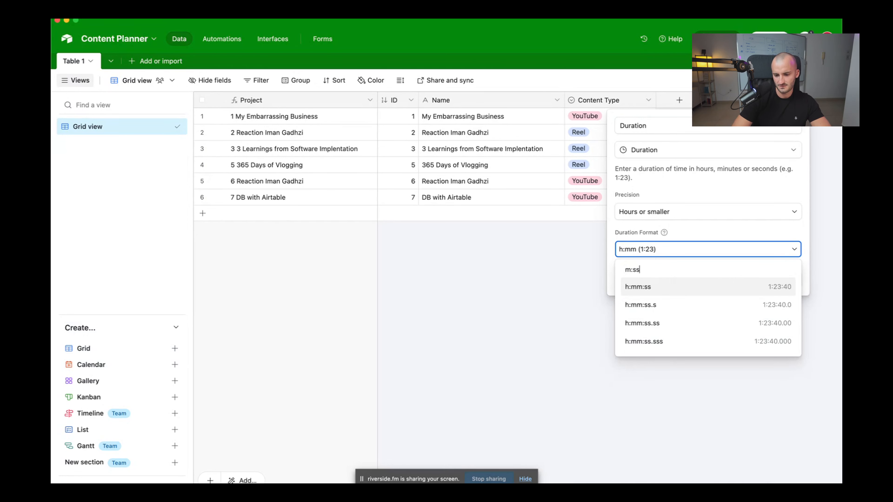
pyautogui.press('Return')
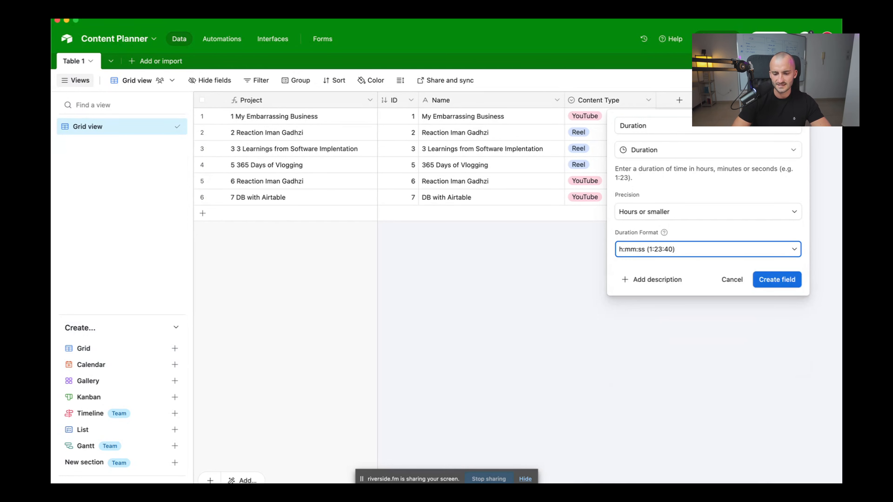
pyautogui.click(631, 255)
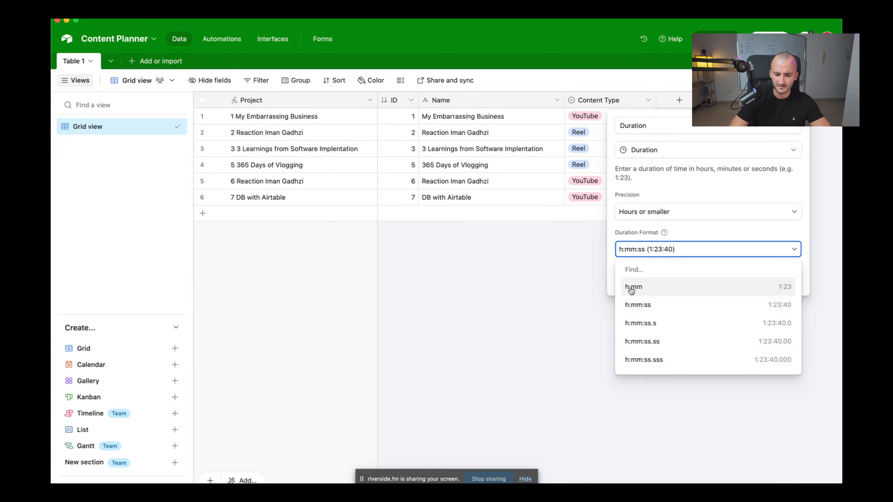
pyautogui.write('mm')
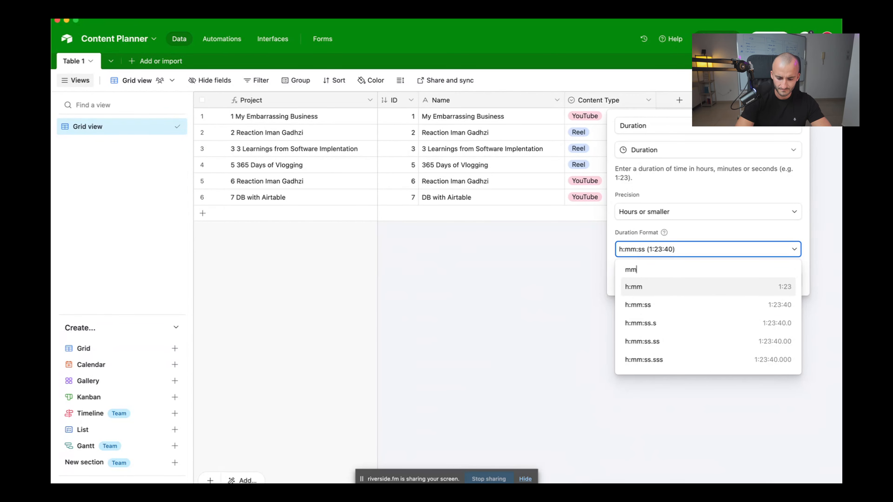
pyautogui.write(':ss')
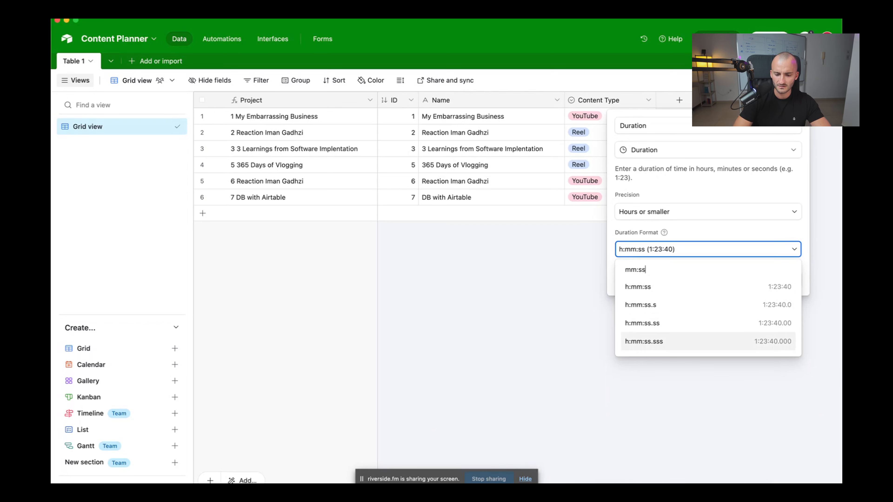
pyautogui.click(708, 287)
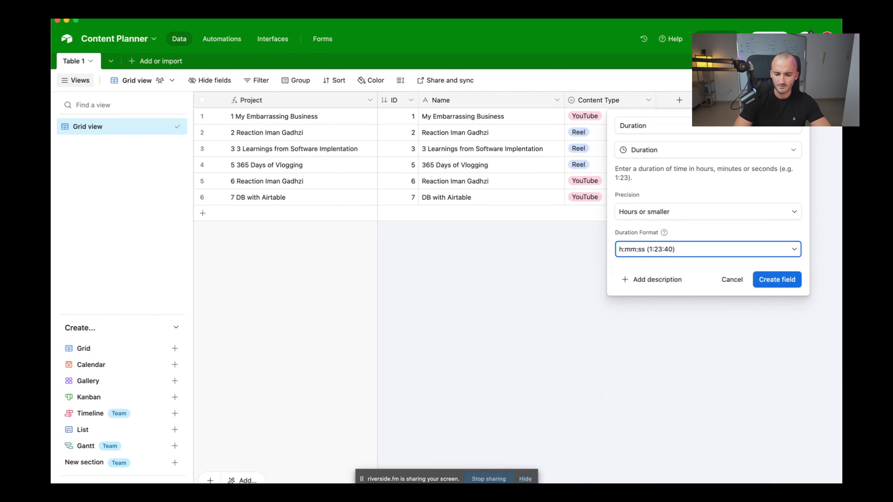
pyautogui.click(623, 249)
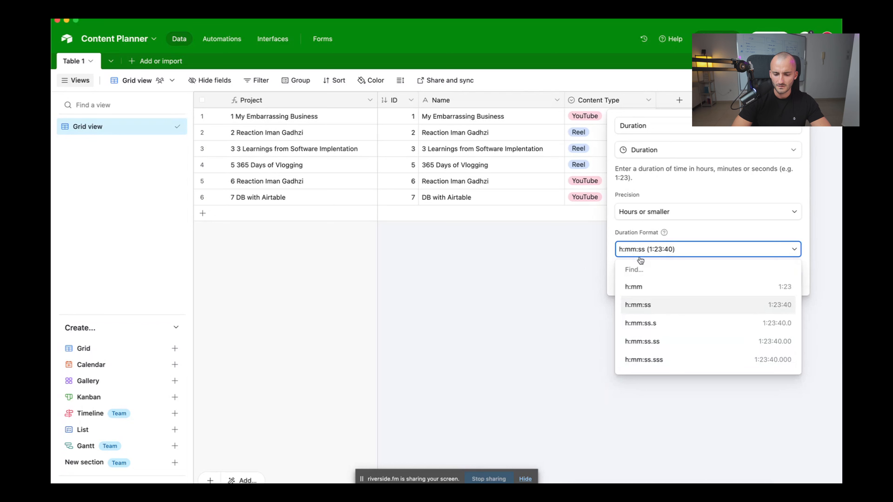
pyautogui.write('m:ss')
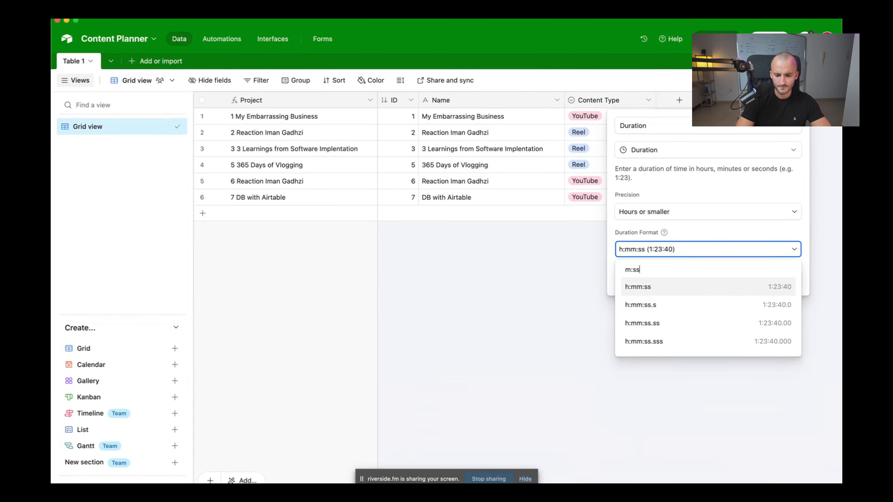
pyautogui.press('Return')
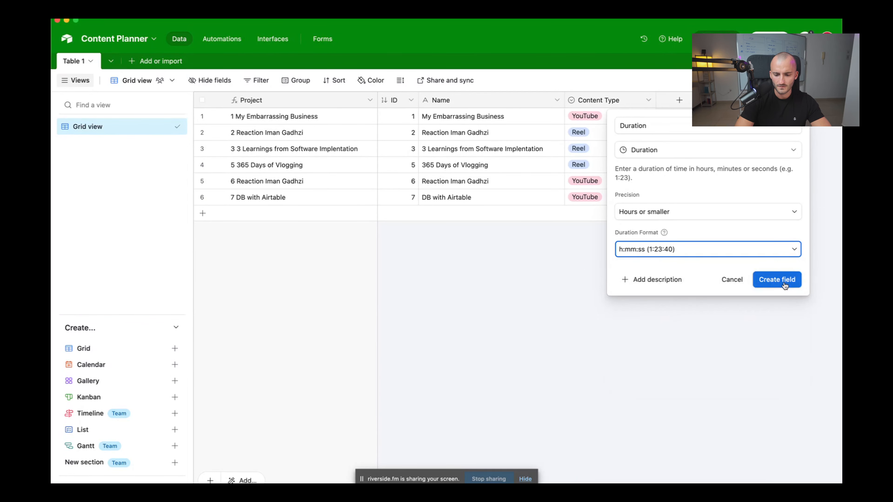
pyautogui.click(777, 279)
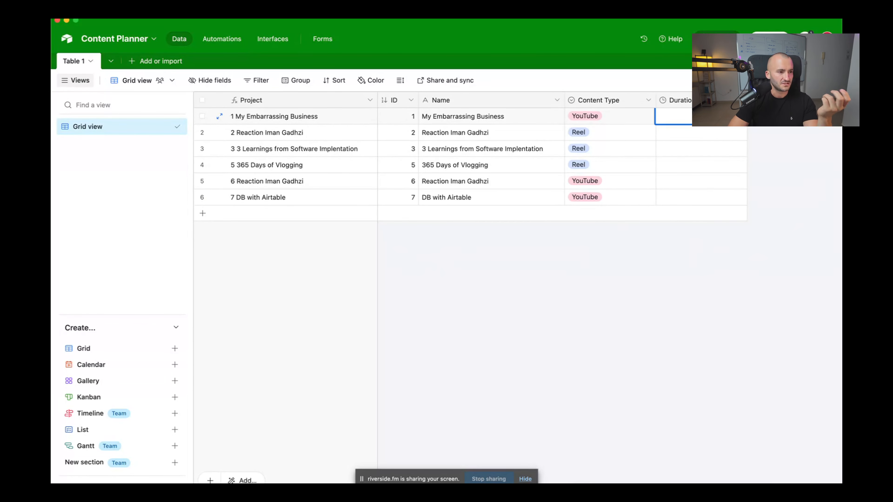
# Start a new field to the right of the Duration column
pyautogui.click(770, 134)
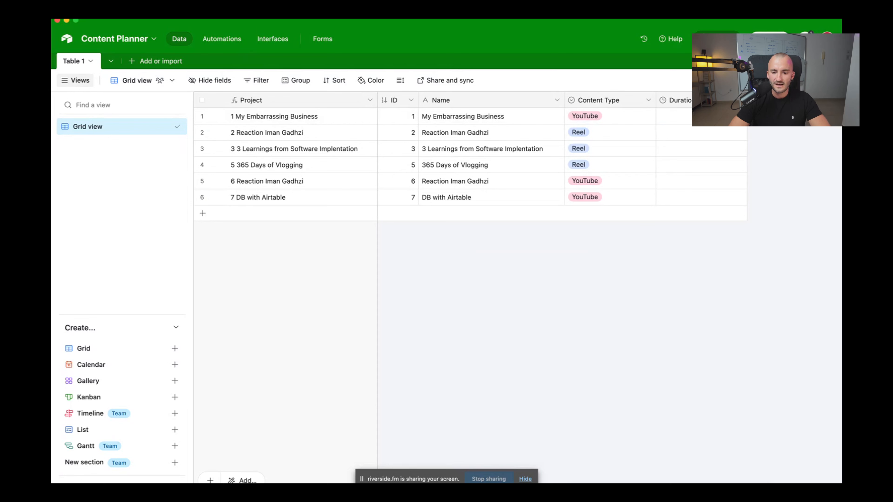
pyautogui.click(770, 100)
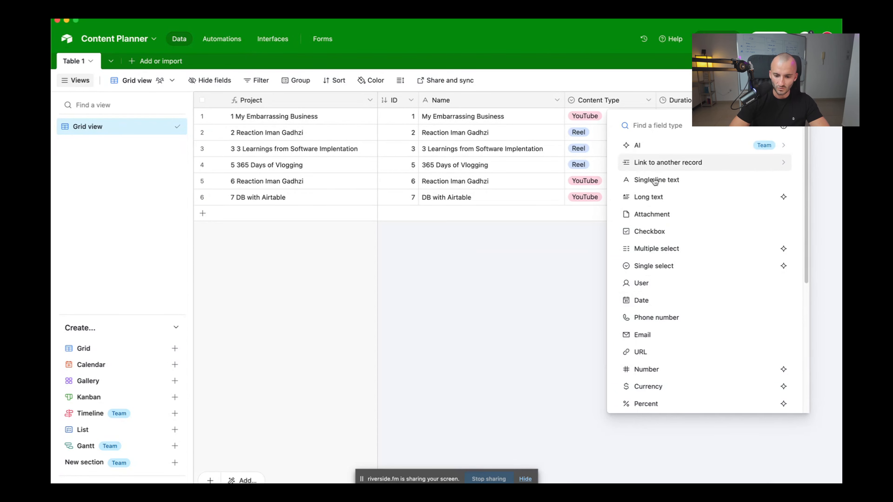
# Choose Single select as the new field's type and name it Status
pyautogui.scroll(-3, 655, 183)
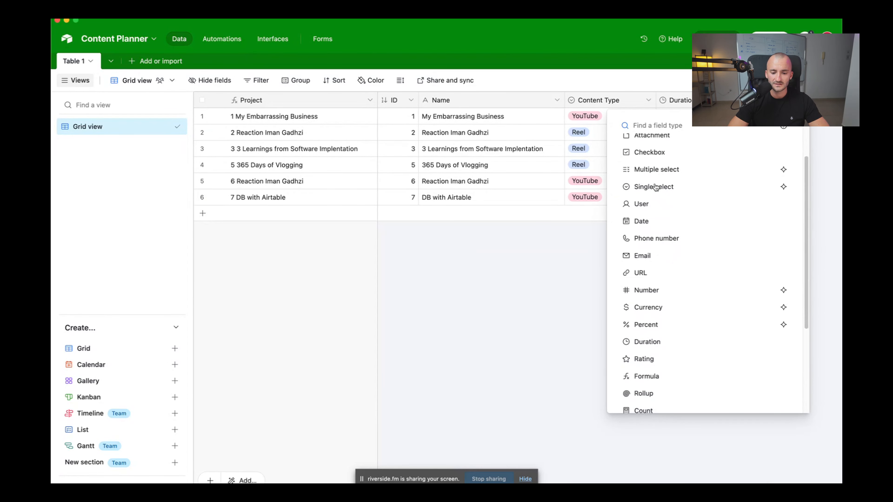
pyautogui.click(519, 299)
pyautogui.click(769, 100)
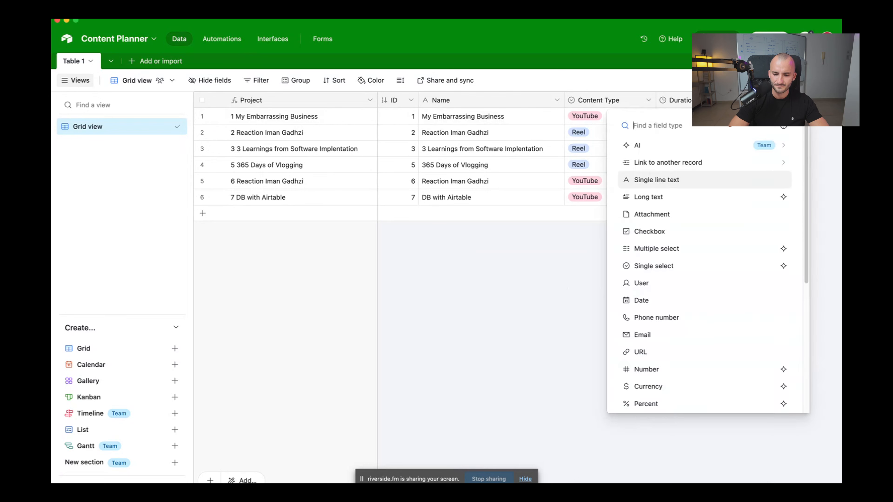
pyautogui.write('Stat')
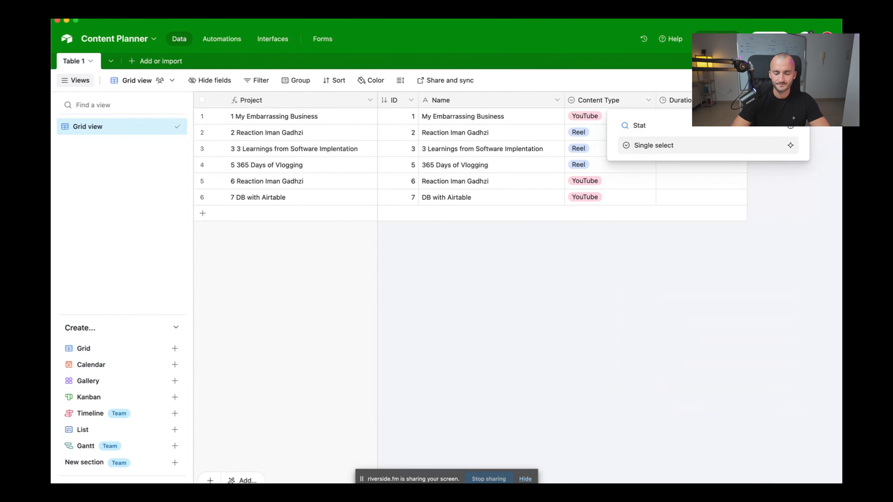
pyautogui.press('Return')
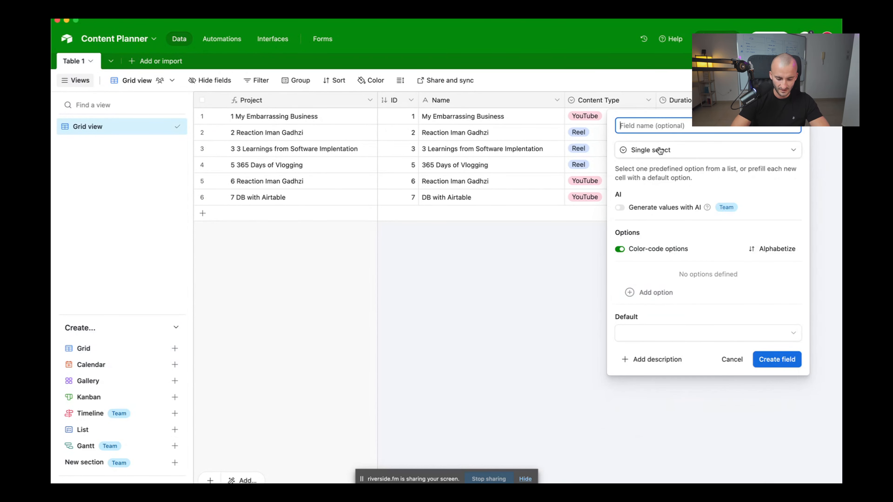
pyautogui.write('Status')
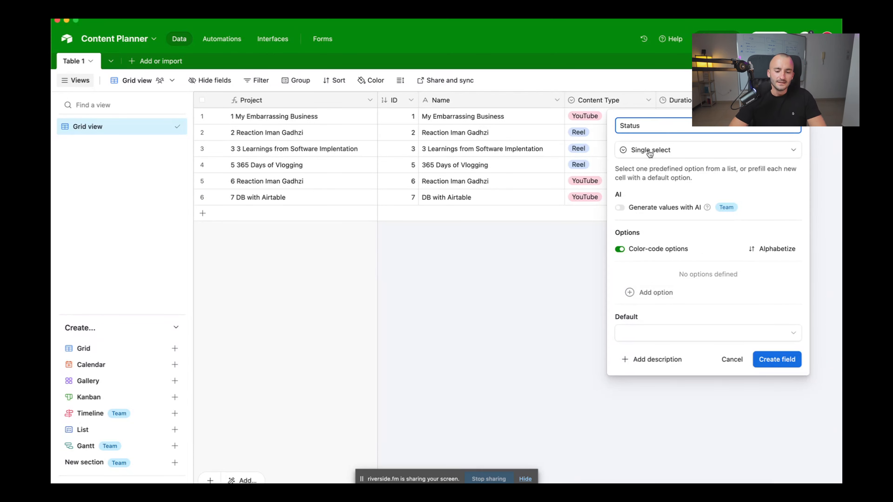
# Add the Status options Raw Shot, In Edit and For Review
pyautogui.click(652, 293)
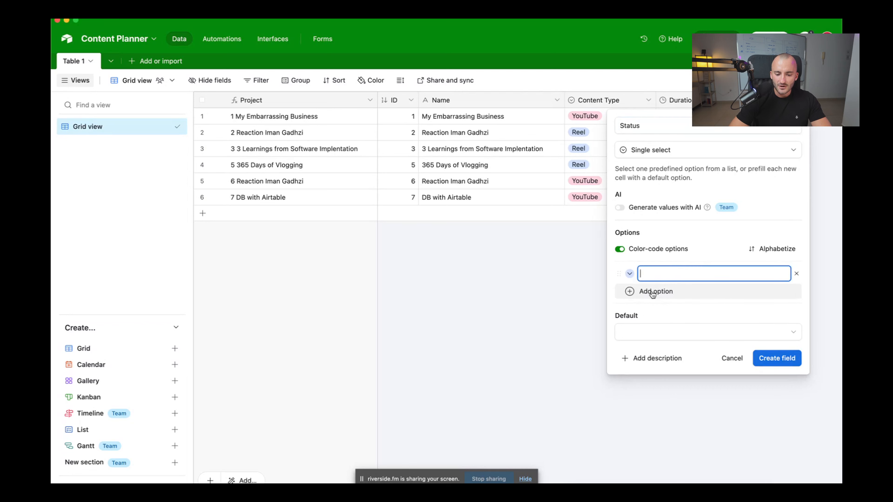
pyautogui.write('Raw ')
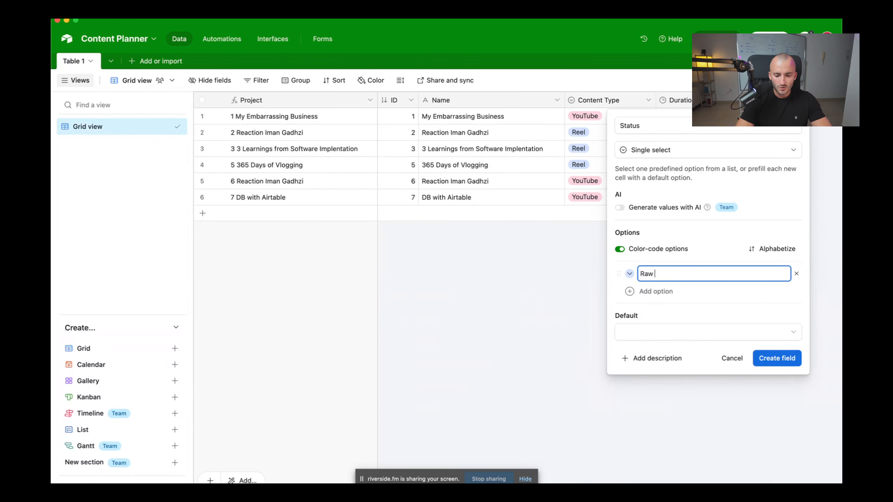
pyautogui.write('Shot')
pyautogui.press('Return')
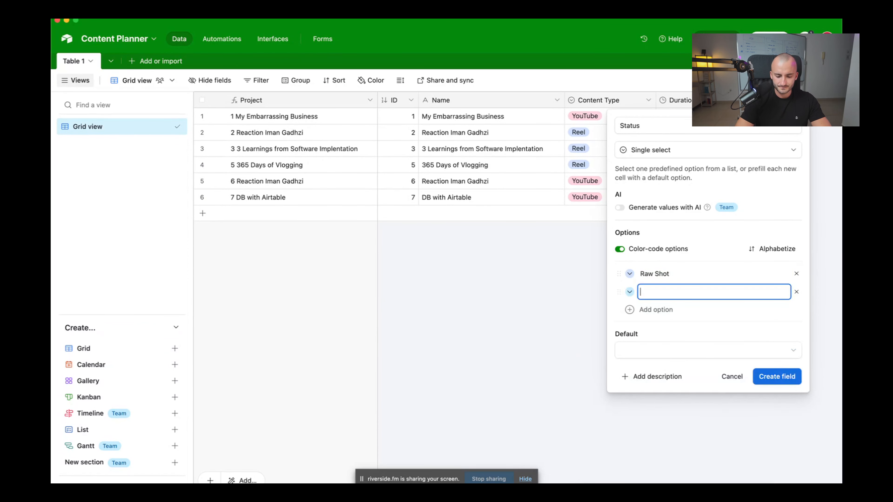
pyautogui.write('In Edit')
pyautogui.press('Return')
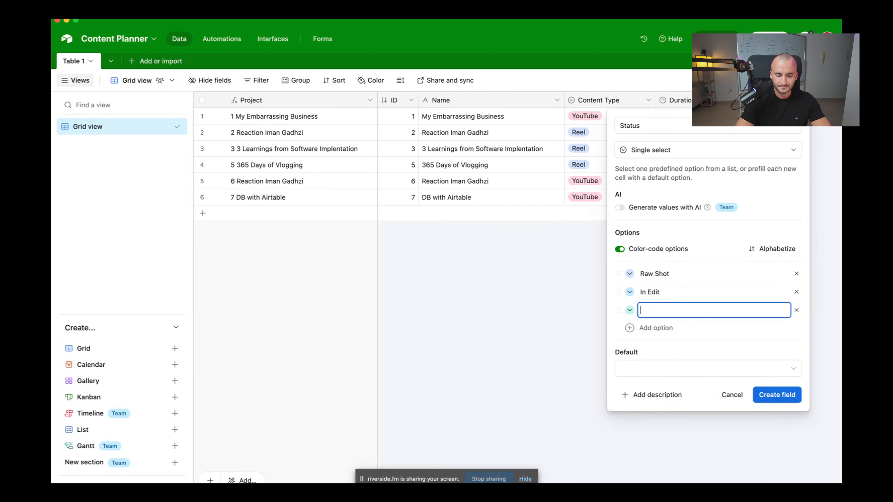
pyautogui.write('For Review')
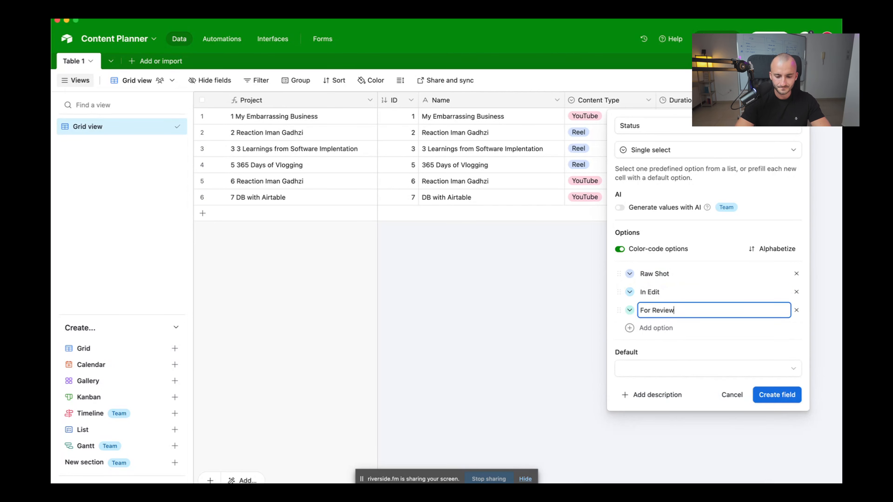
pyautogui.press('Return')
# Add Changes Requested, Approved and Finalized, removing the extra empty option
pyautogui.write('Cha')
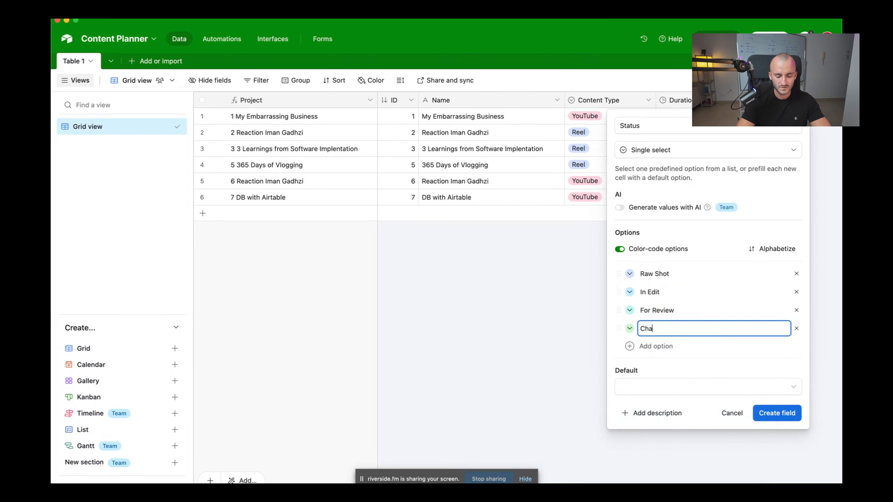
pyautogui.write('ng')
pyautogui.press('BackSpace')
pyautogui.write('nges Requested')
pyautogui.press('Return')
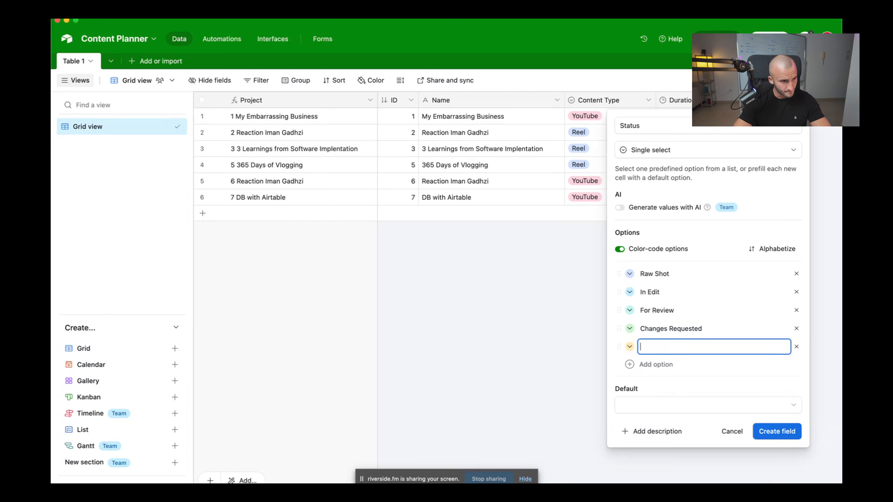
pyautogui.write('Approved')
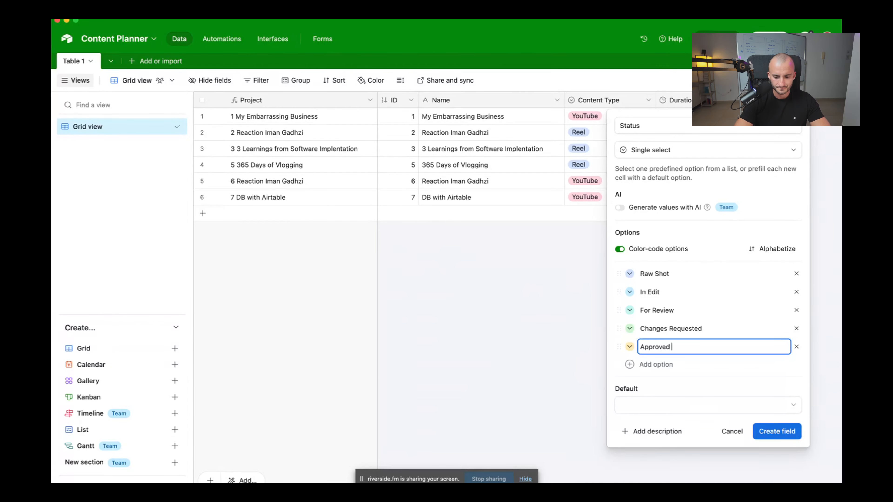
pyautogui.press('Return')
pyautogui.write('Fin')
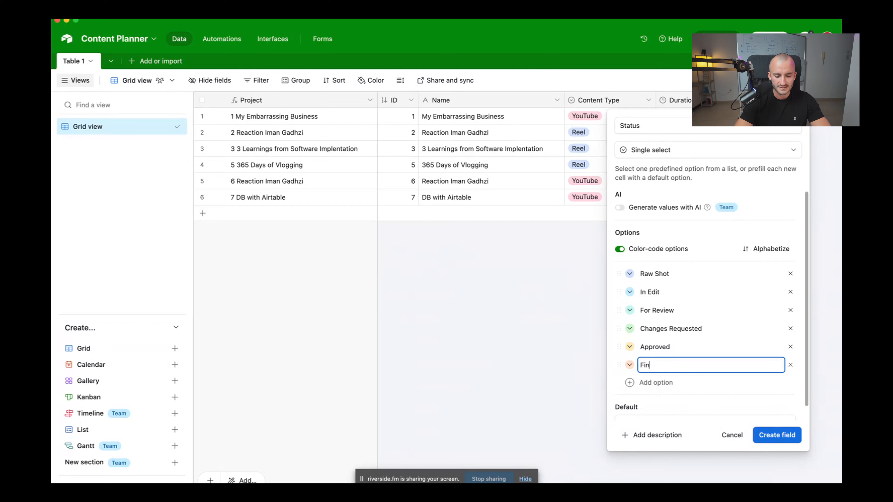
pyautogui.write('alized')
pyautogui.press('Return')
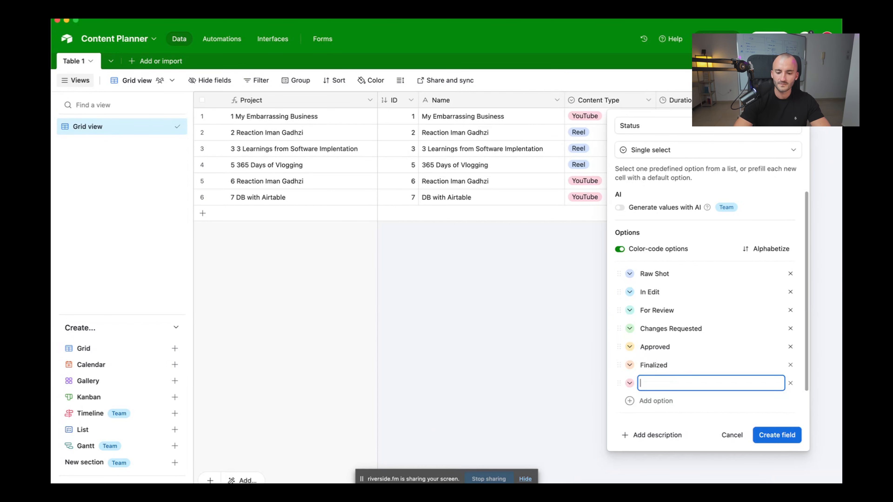
pyautogui.press('BackSpace')
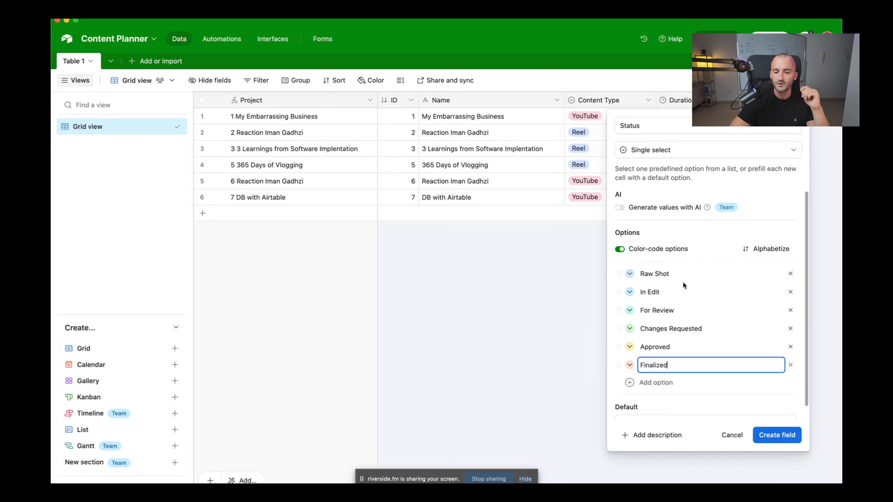
# Check the six Status option names and save the Status field
pyautogui.moveTo(675, 274); pyautogui.dragTo(633, 278)
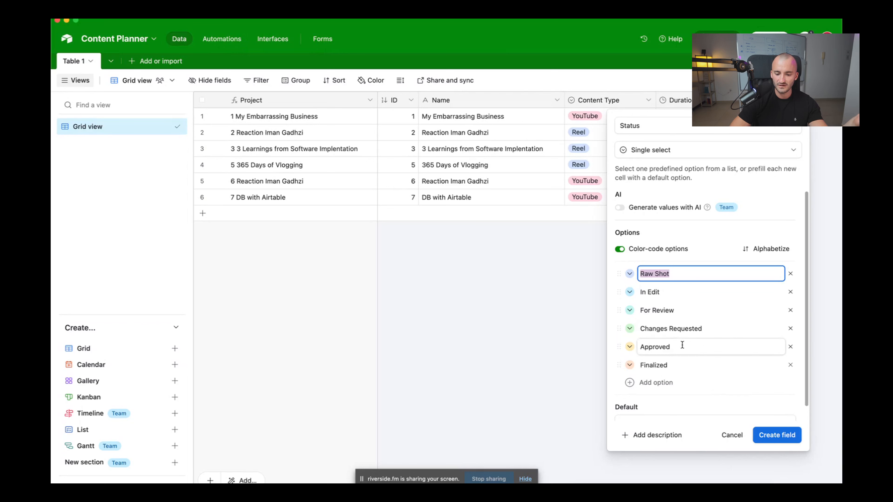
pyautogui.click(715, 331)
pyautogui.hotkey('shift', 'Left')
pyautogui.hotkey('shift', 'Left')
pyautogui.hotkey('shift', 'Left')
pyautogui.hotkey('shift', 'Left')
pyautogui.hotkey('shift', 'Left')
pyautogui.hotkey('shift', 'Left')
pyautogui.hotkey('shift', 'Left')
pyautogui.hotkey('shift', 'Left')
pyautogui.hotkey('shift', 'Left')
pyautogui.hotkey('shift', 'Left')
pyautogui.hotkey('shift', 'Left')
pyautogui.hotkey('shift', 'Left')
pyautogui.hotkey('shift', 'Left')
pyautogui.hotkey('shift', 'Left')
pyautogui.hotkey('shift', 'Left')
pyautogui.hotkey('shift', 'Left')
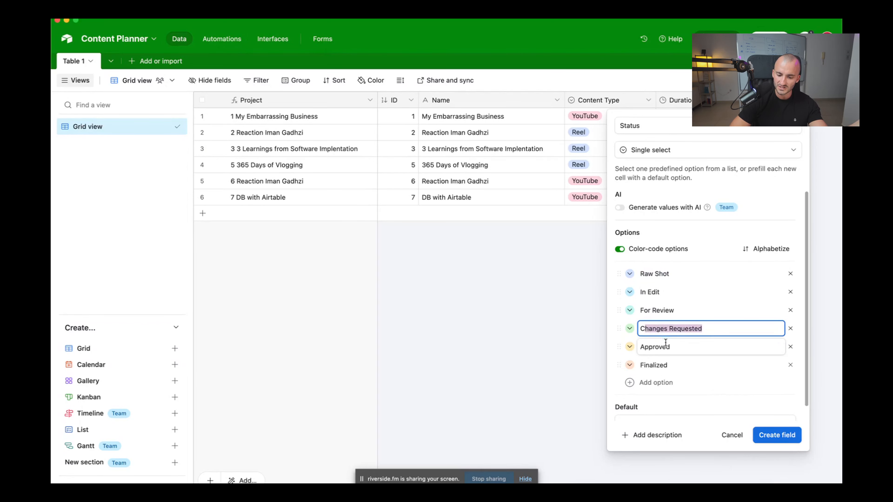
pyautogui.doubleClick(679, 345)
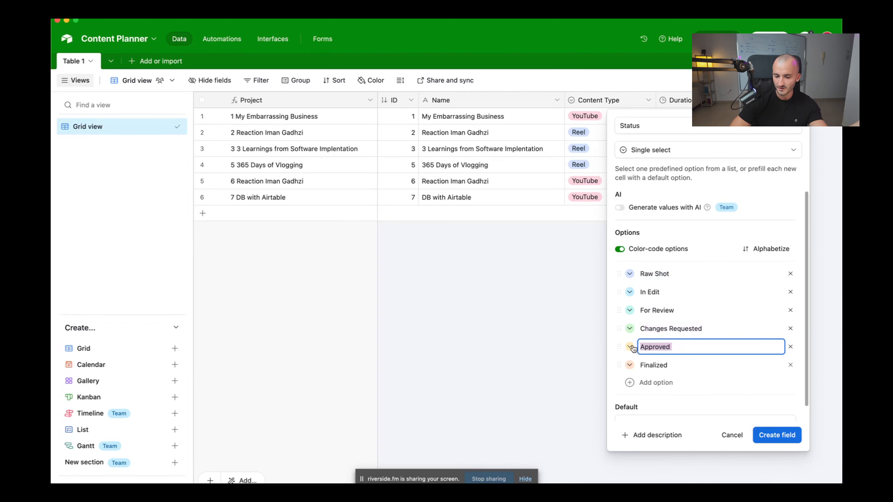
pyautogui.doubleClick(675, 369)
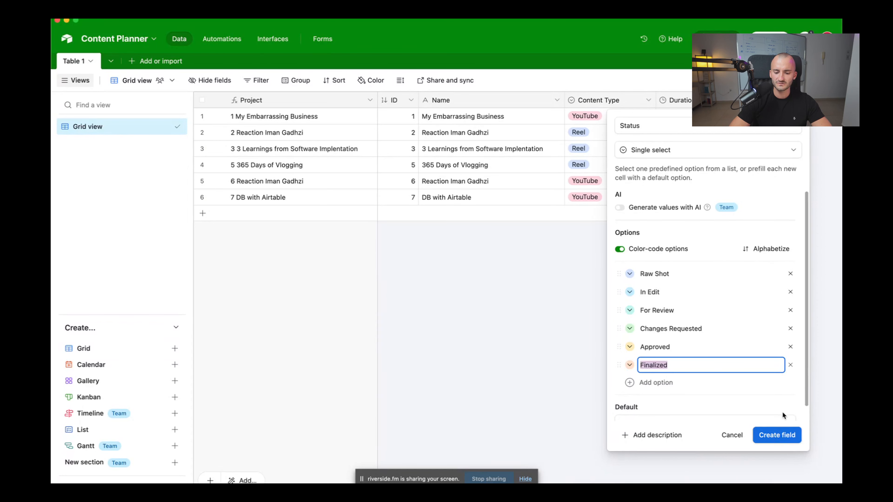
pyautogui.click(767, 436)
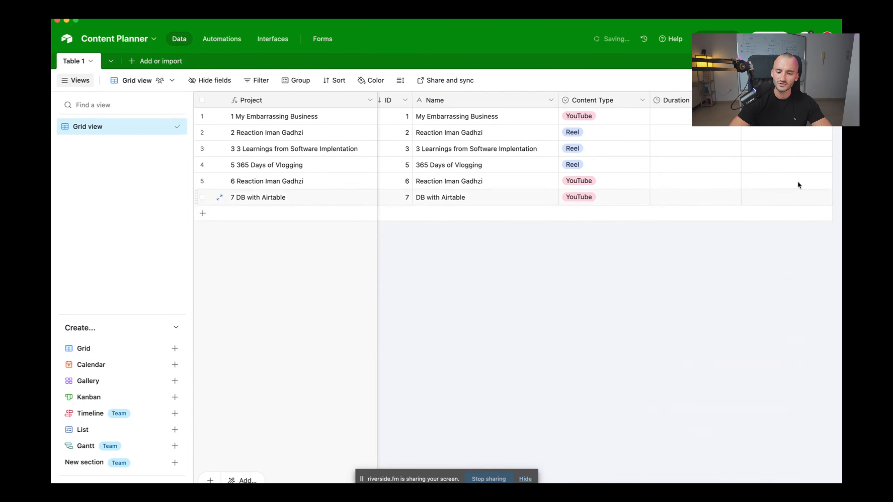
# Create a URL-type field named 'Final Video URL' after the Status column
pyautogui.hscroll(3, 738, 134)
pyautogui.click(781, 100)
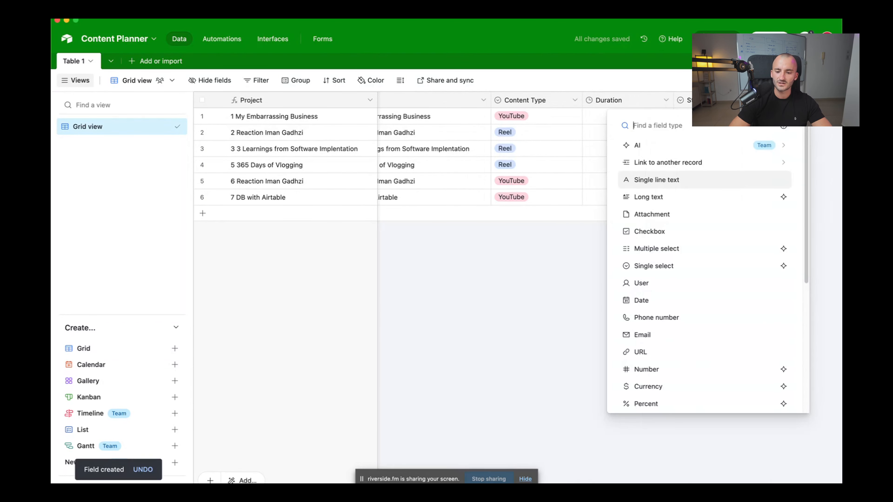
pyautogui.scroll(-3, 654, 253)
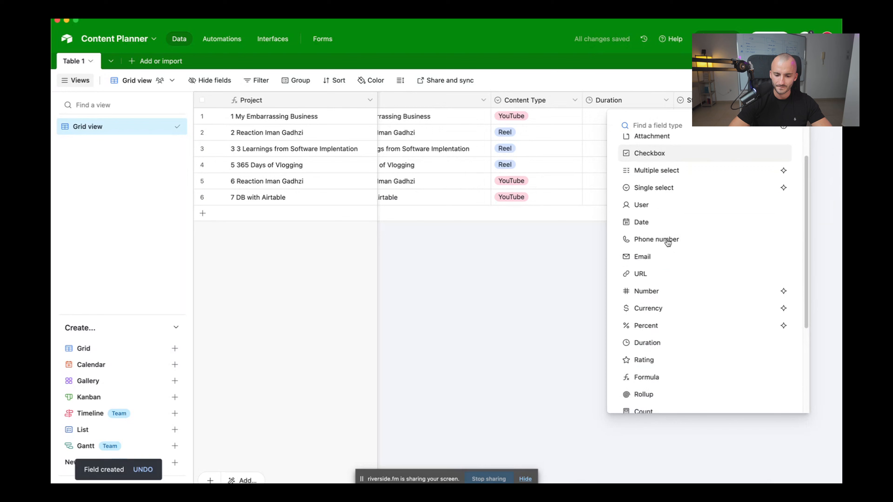
pyautogui.click(650, 276)
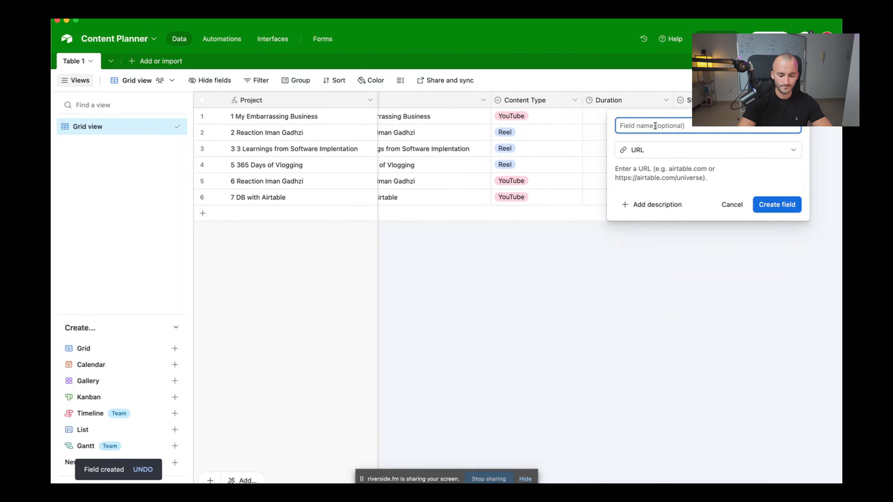
pyautogui.write('Final ')
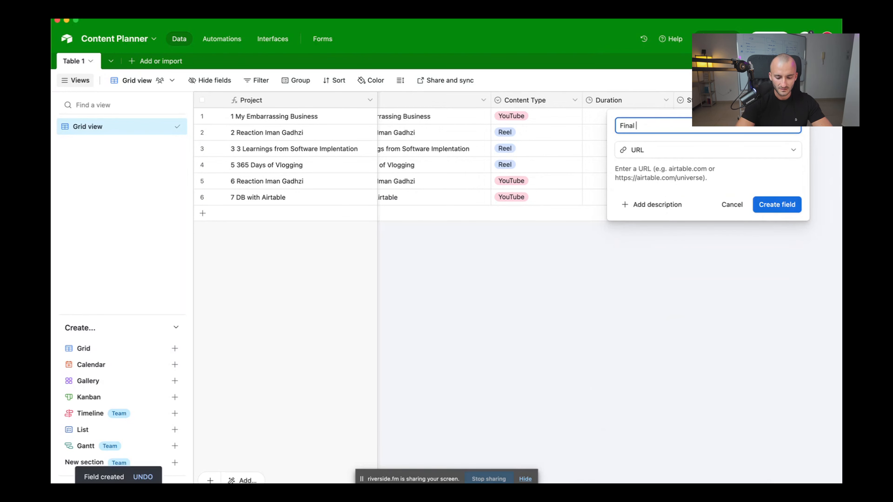
pyautogui.write('Video URL')
pyautogui.press('BackSpace')
pyautogui.press('BackSpace')
pyautogui.press('BackSpace')
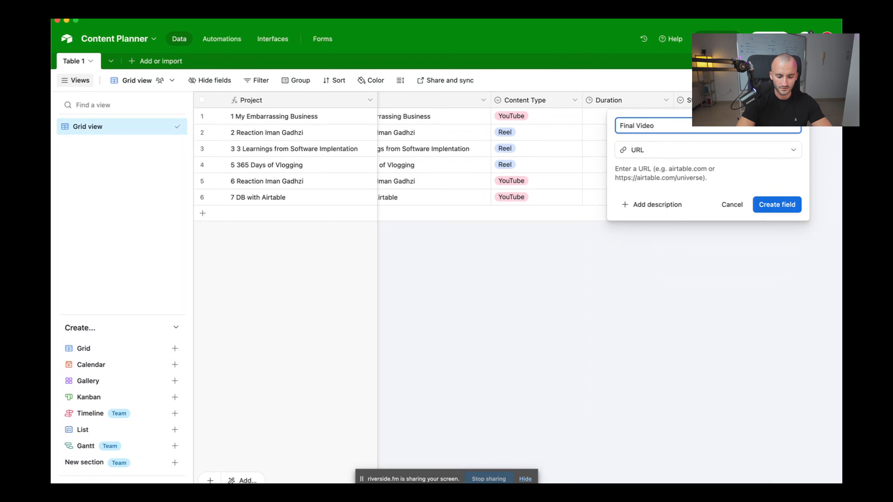
pyautogui.write('lURL')
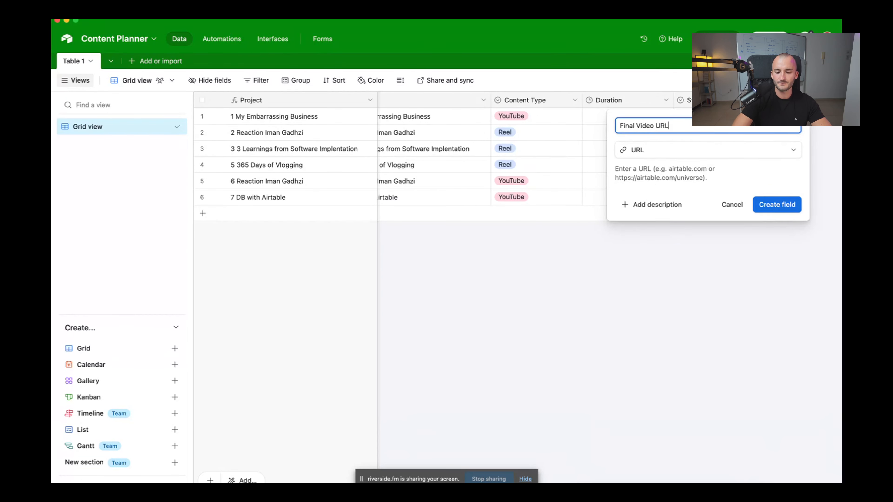
pyautogui.press('Return')
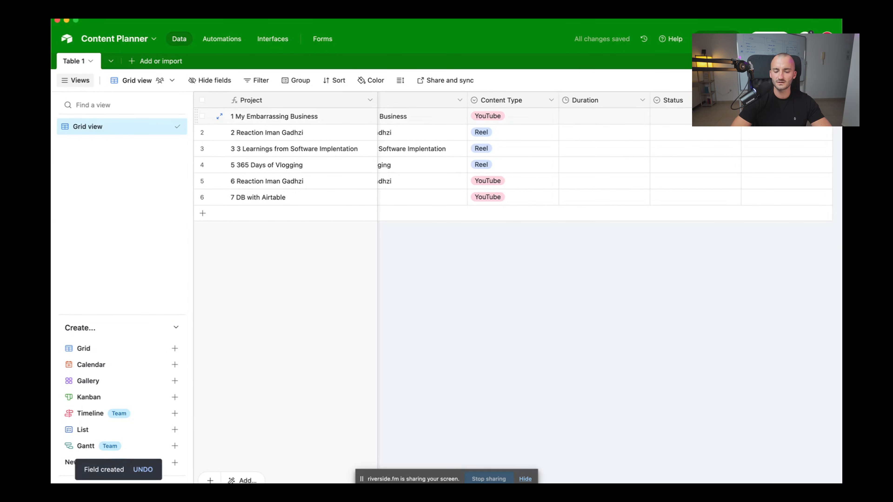
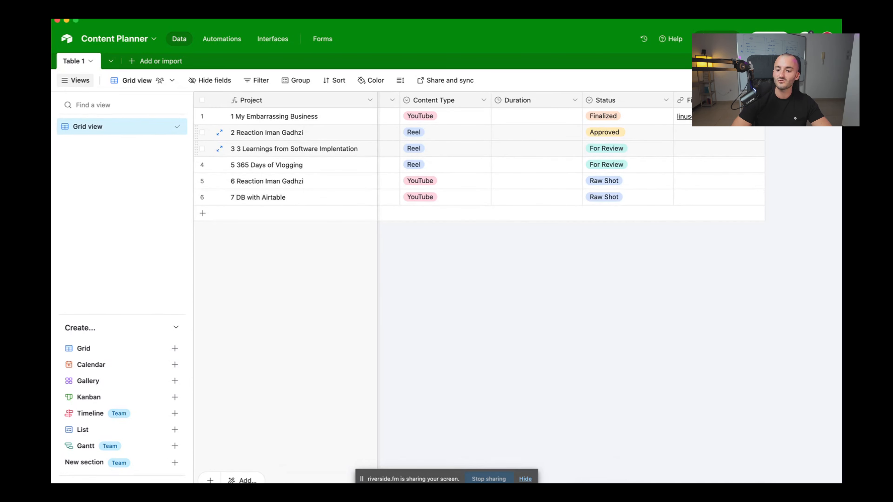
# Add a Date field named 'Planned Release Date' in Local format with time turned off
pyautogui.click(788, 101)
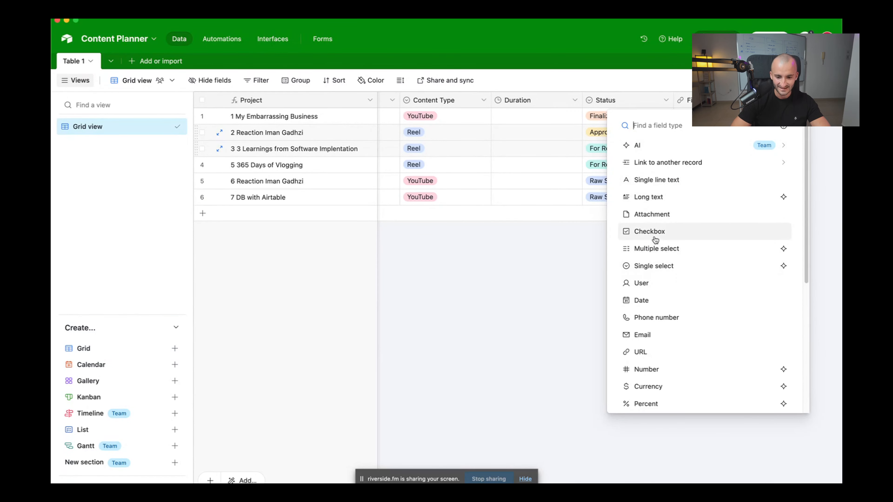
pyautogui.click(652, 300)
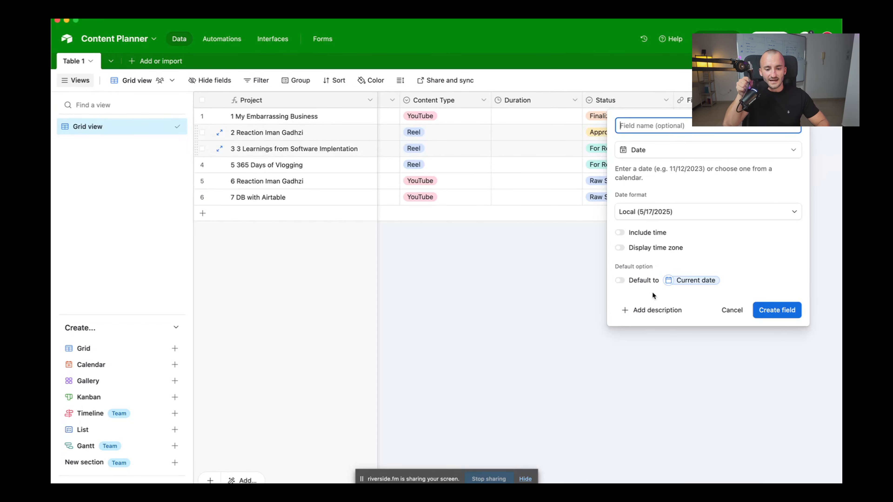
pyautogui.write('Planned Release Date')
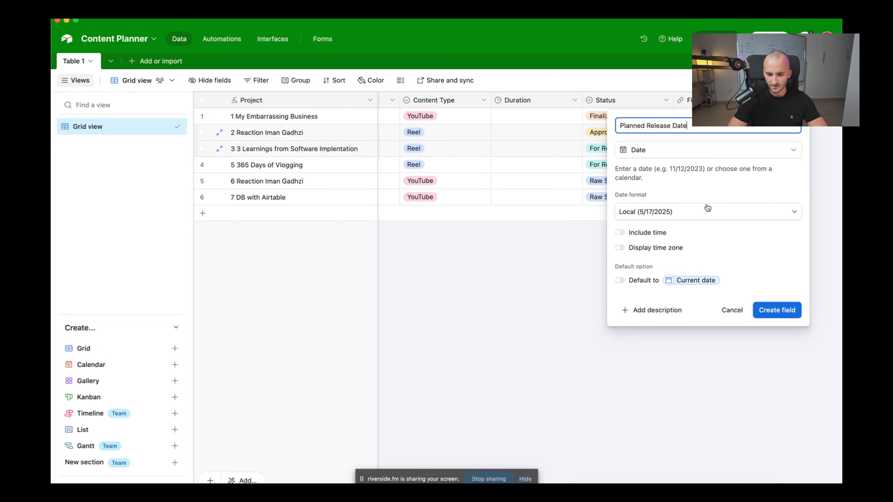
pyautogui.click(717, 213)
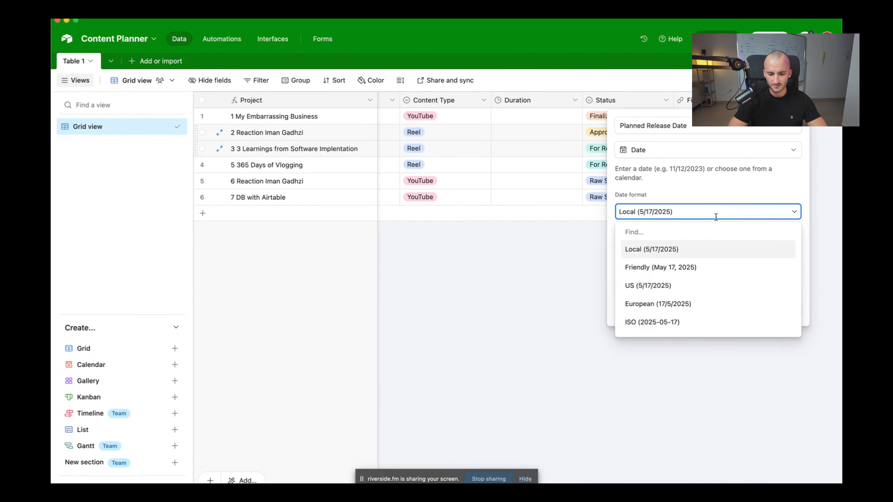
pyautogui.click(736, 214)
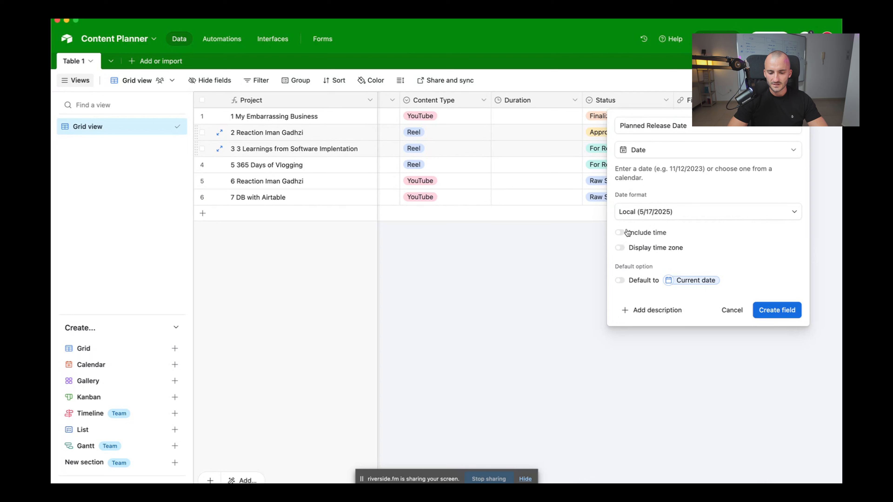
pyautogui.click(631, 235)
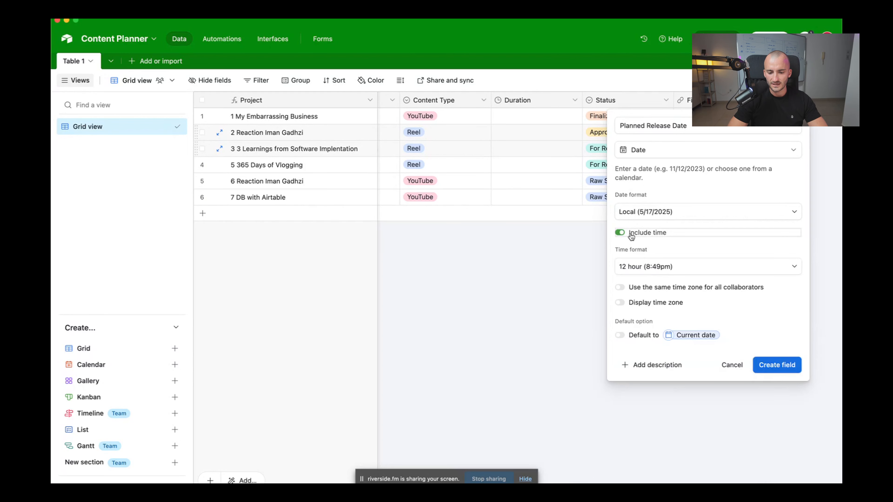
pyautogui.click(623, 235)
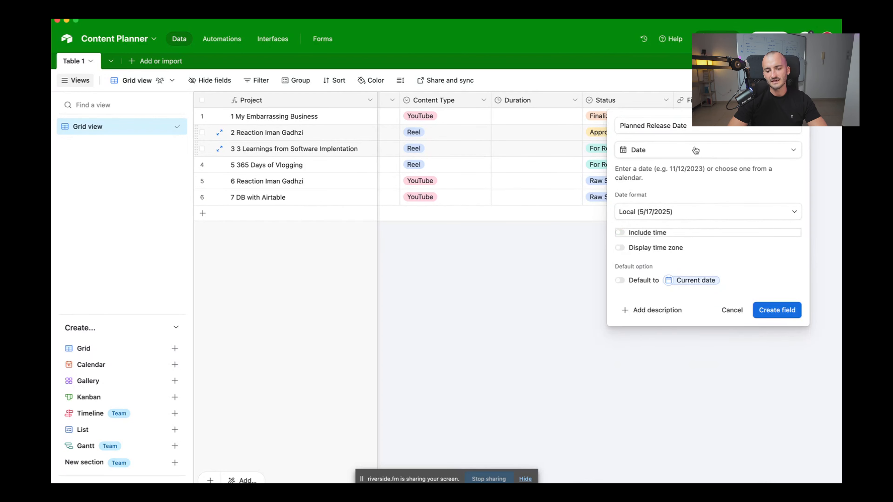
pyautogui.click(780, 312)
# Set the first project's Planned Release Date to May 24, 2025 (5/24/2025)
pyautogui.doubleClick(785, 120)
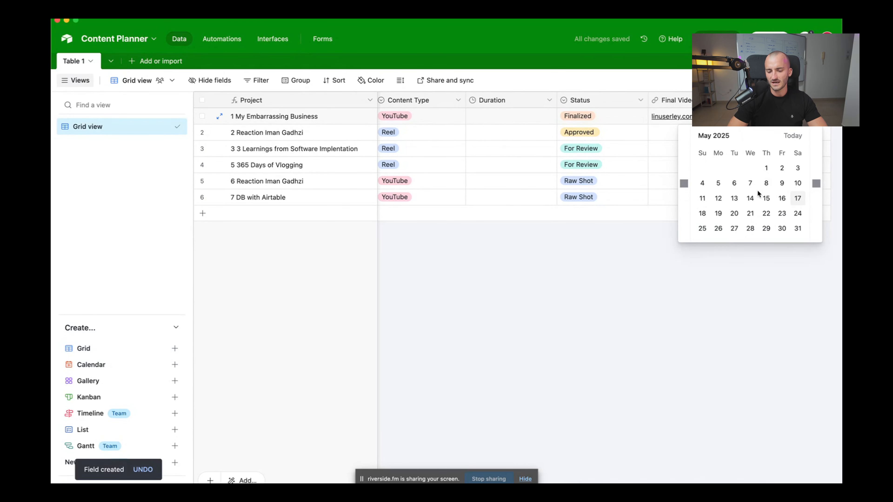
pyautogui.click(797, 214)
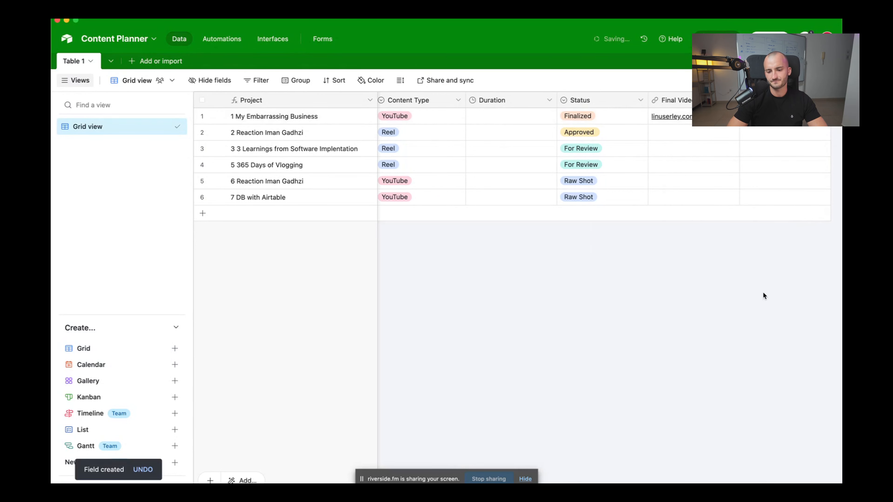
pyautogui.hscroll(3, 736, 139)
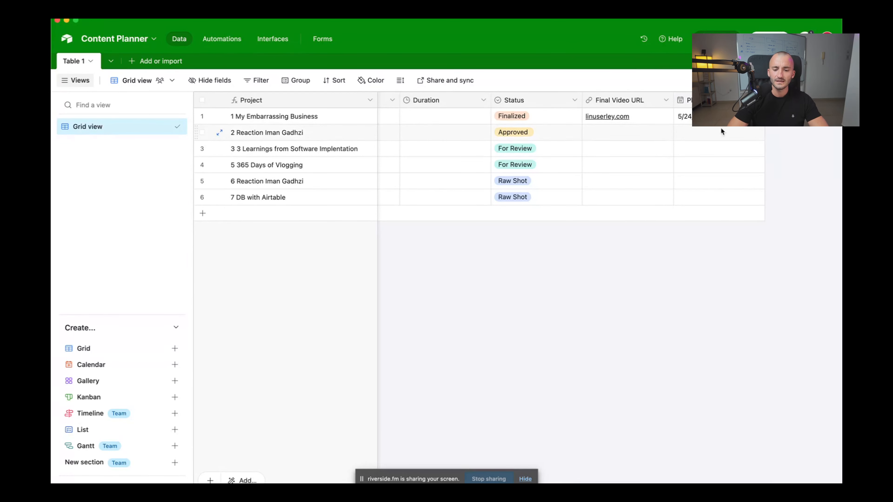
pyautogui.hscroll(-5, 663, 123)
pyautogui.hscroll(5, 663, 123)
pyautogui.hscroll(-1, 663, 123)
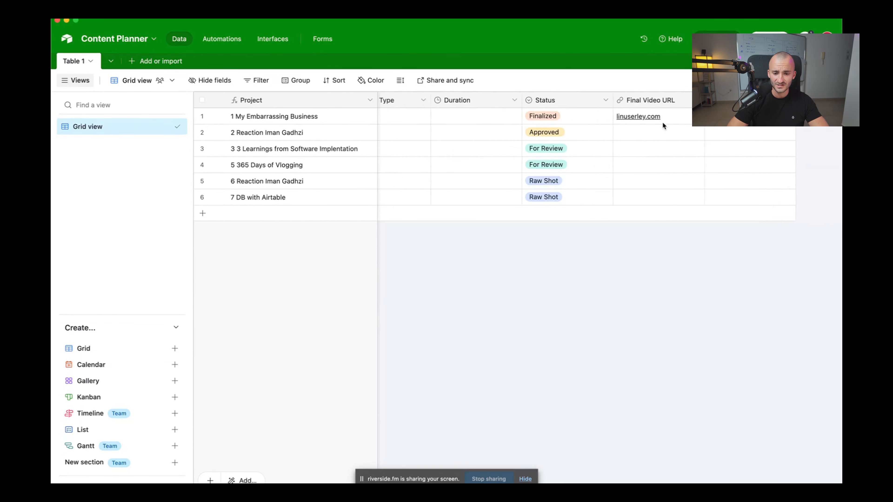
pyautogui.hscroll(-5, 662, 125)
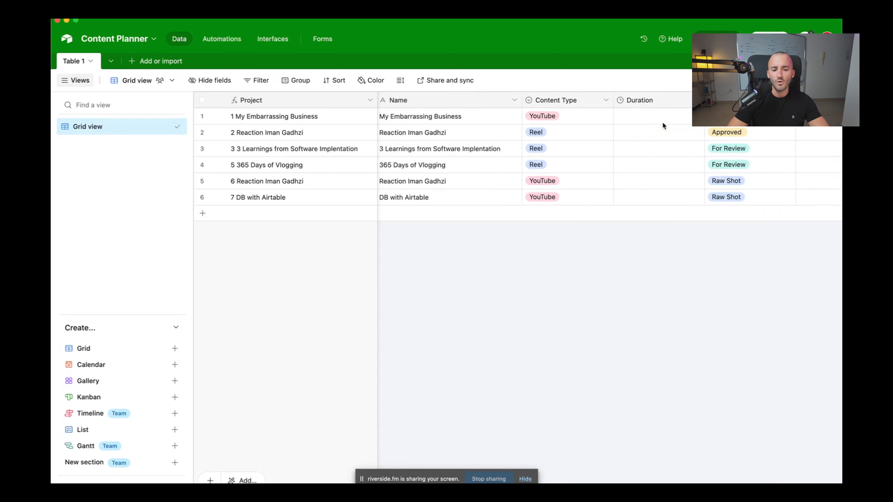
pyautogui.hscroll(-2, 662, 122)
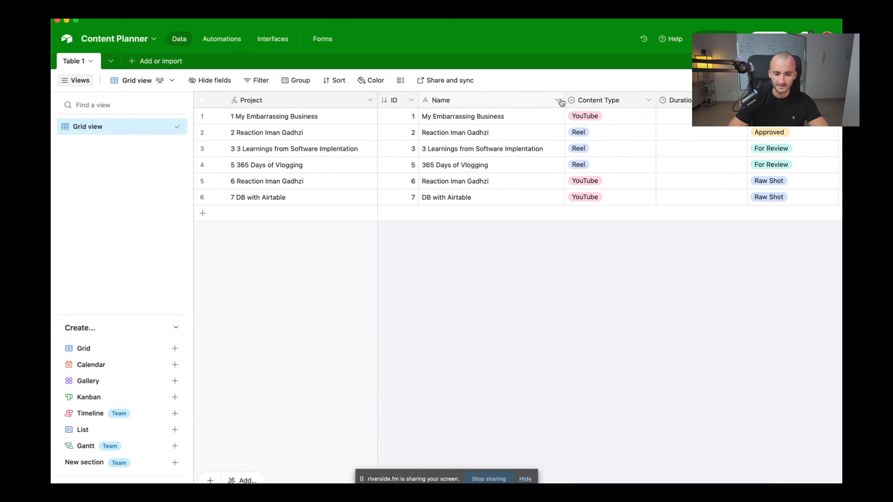
pyautogui.hscroll(6, 561, 102)
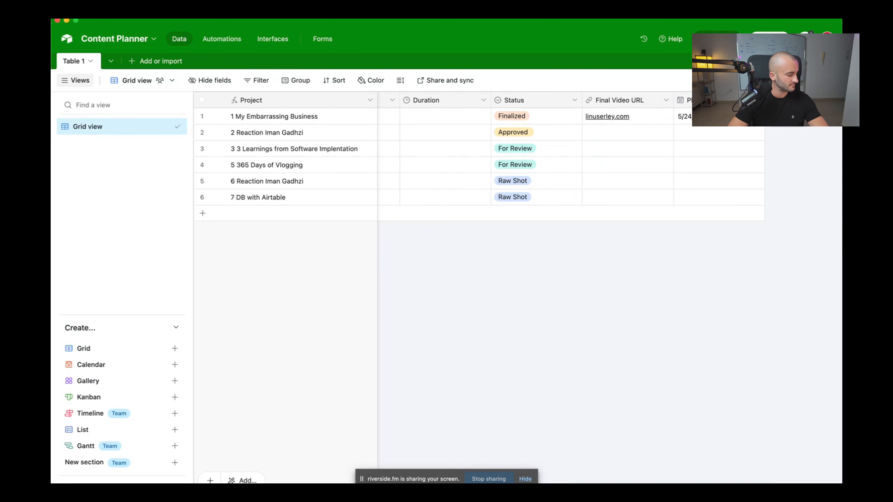
# Create a long-text 'Description' field and move its column further left
pyautogui.click(787, 100)
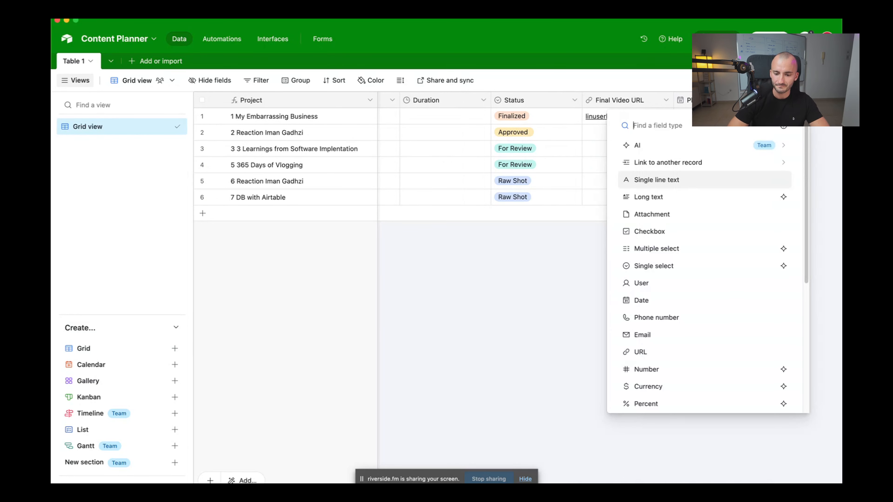
pyautogui.click(674, 199)
pyautogui.write('Description')
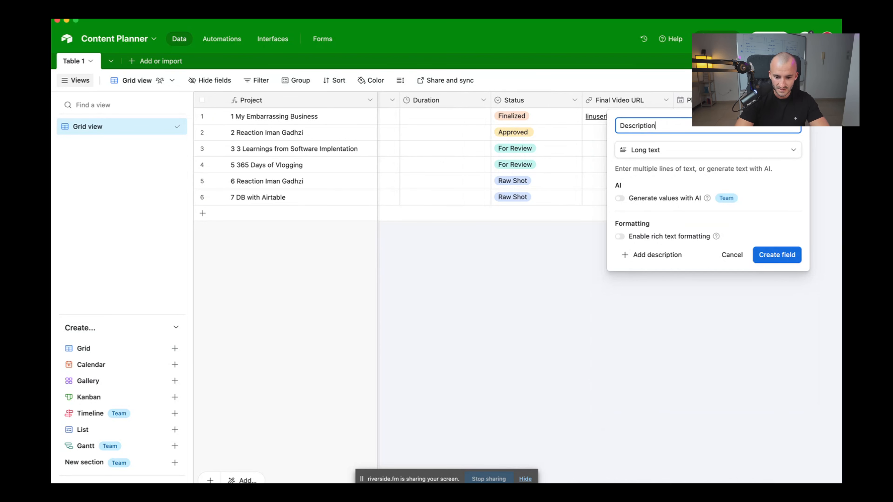
pyautogui.press('Return')
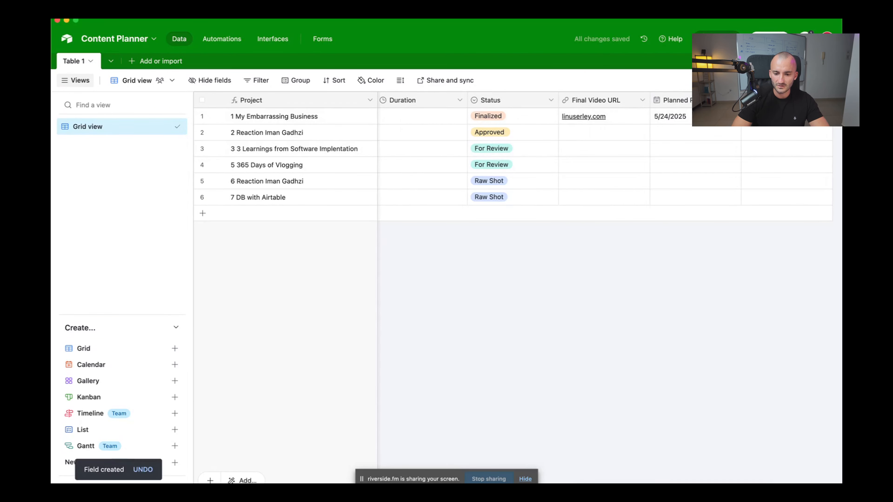
pyautogui.moveTo(805, 100); pyautogui.dragTo(583, 120)
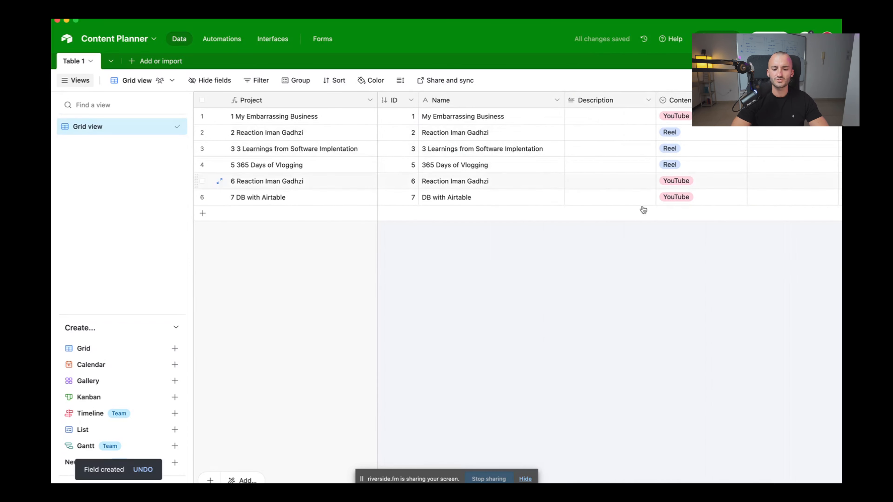
pyautogui.doubleClick(606, 95)
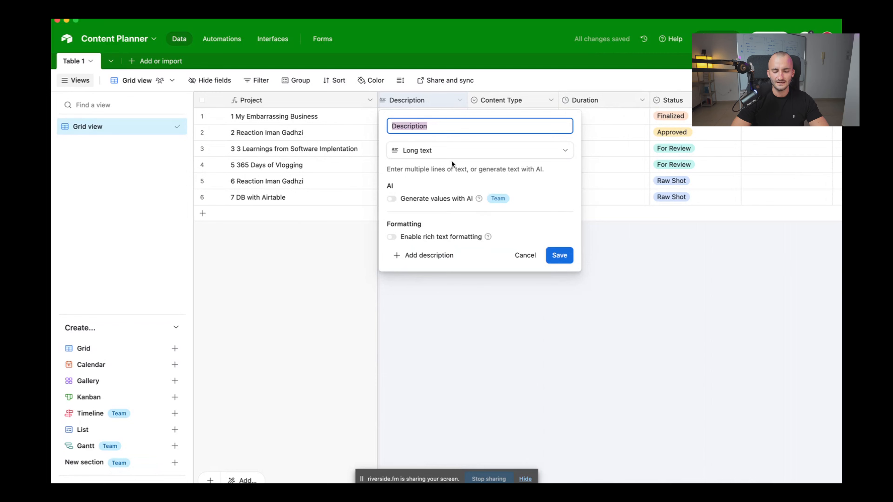
pyautogui.click(629, 281)
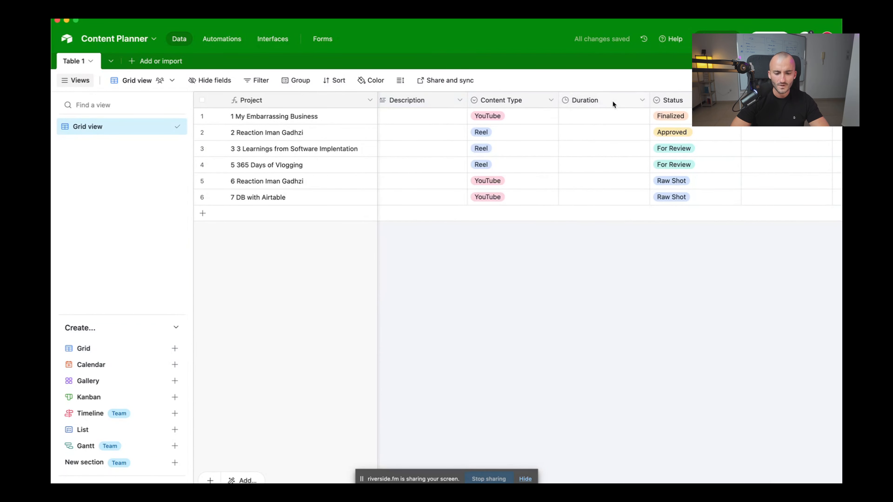
# Leave the first project's Duration empty and begin its expanded Description with a 'Script:' line
pyautogui.click(605, 116)
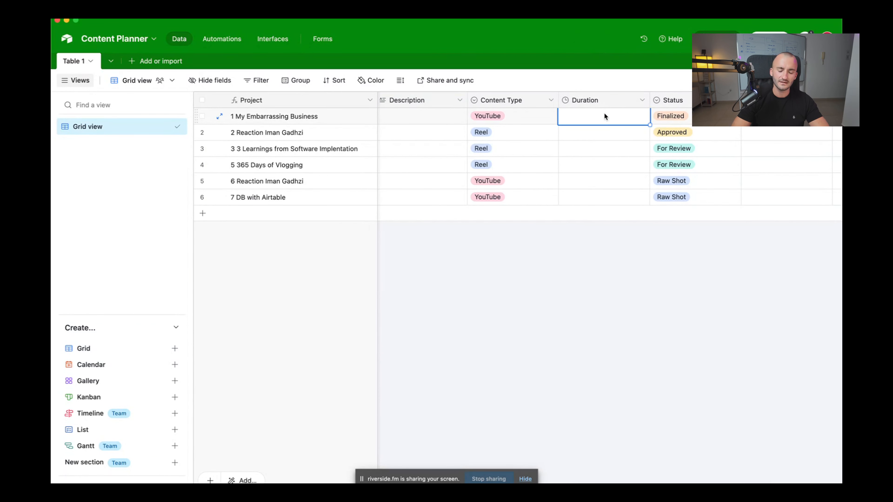
pyautogui.click(603, 116)
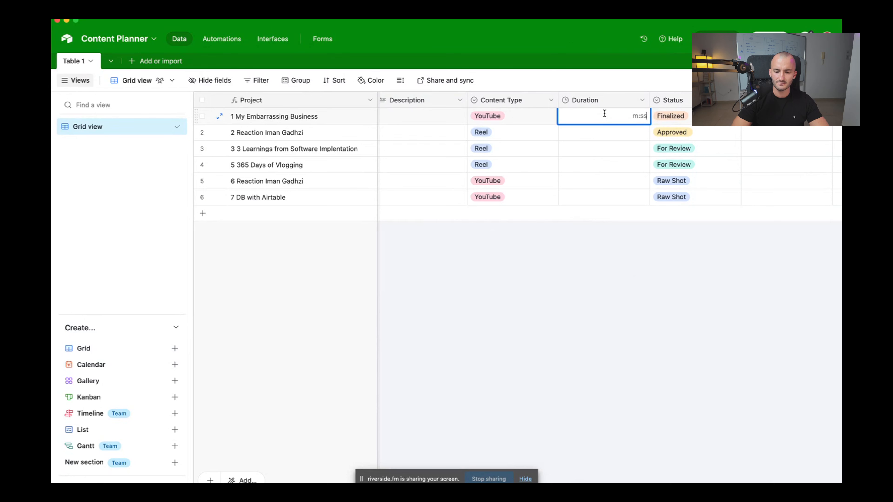
pyautogui.click(632, 225)
pyautogui.hscroll(-5, 442, 101)
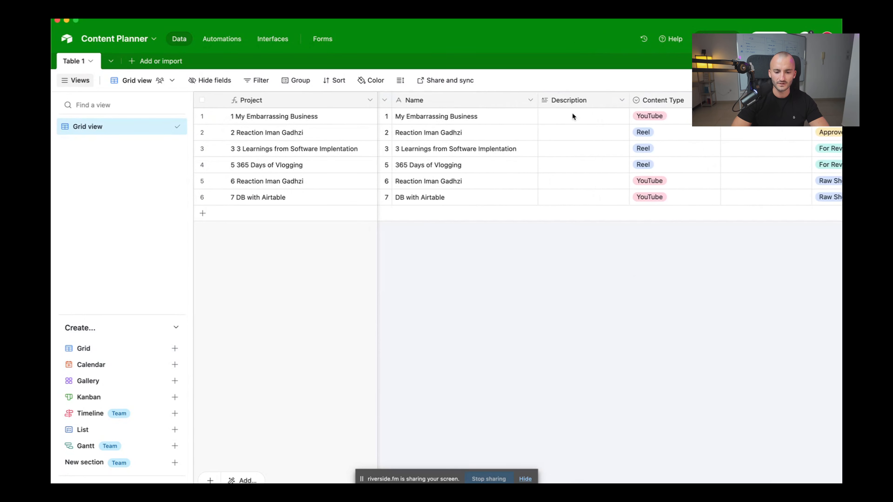
pyautogui.click(572, 116)
pyautogui.click(622, 118)
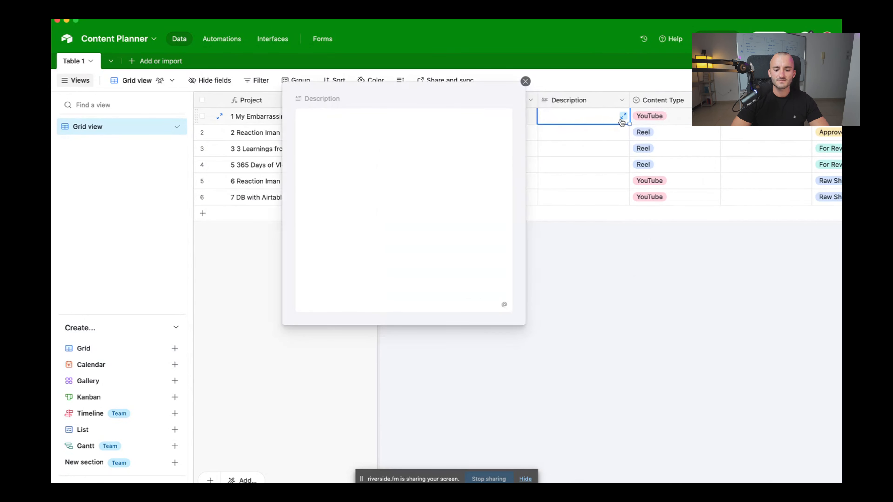
pyautogui.click(369, 186)
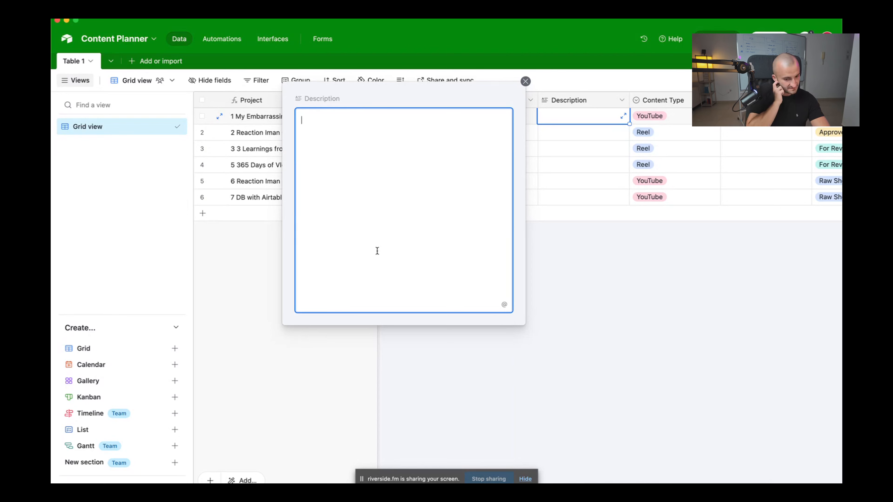
pyautogui.write('Script:')
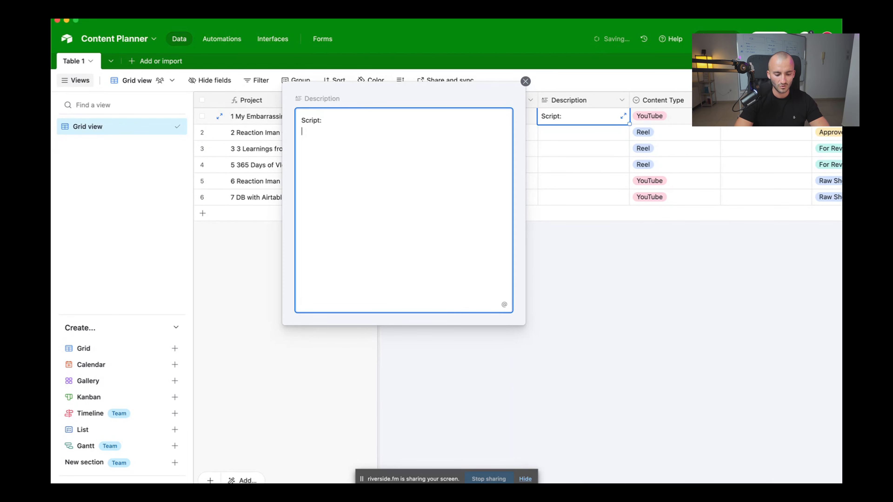
pyautogui.press('Return')
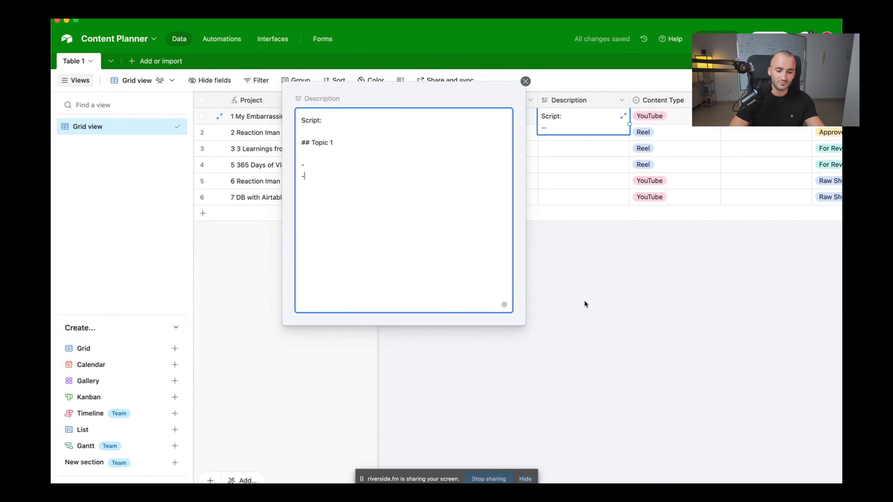
pyautogui.click(525, 81)
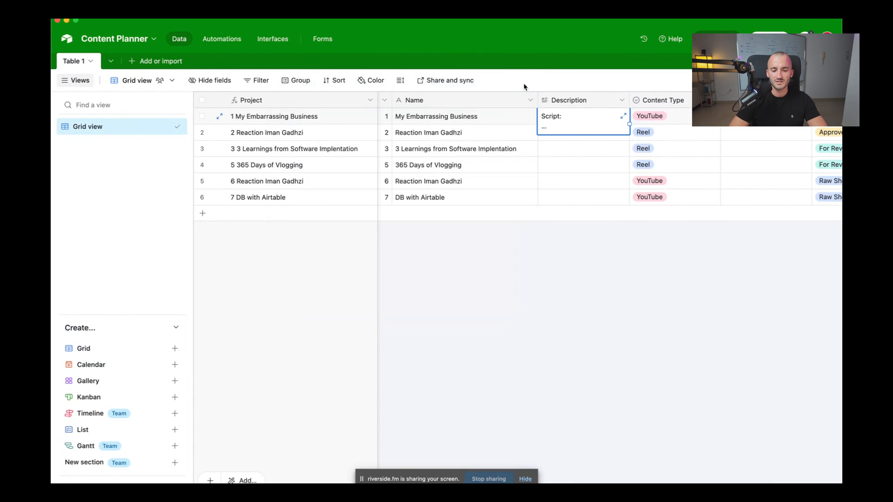
pyautogui.click(612, 242)
pyautogui.click(593, 120)
pyautogui.click(622, 100)
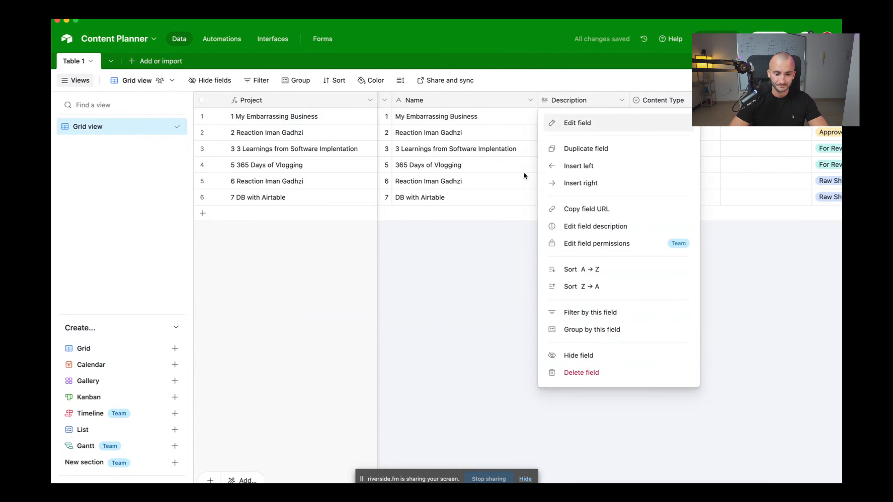
pyautogui.click(589, 129)
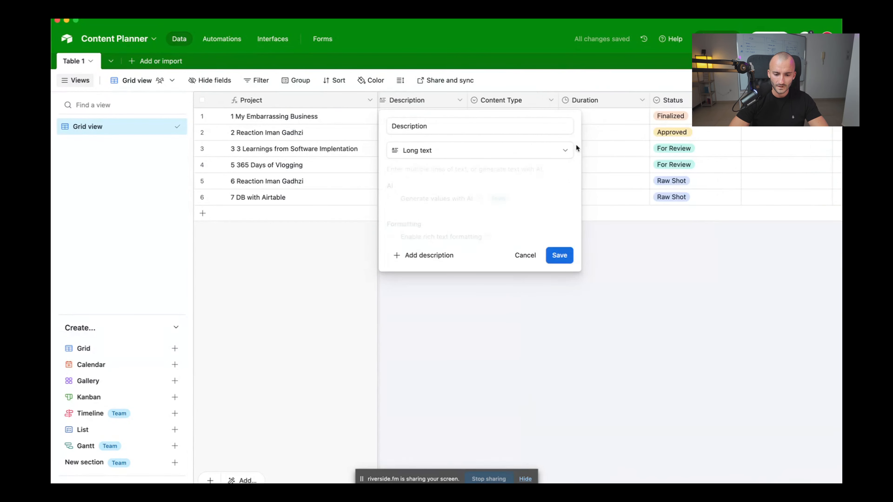
pyautogui.click(467, 158)
pyautogui.click(451, 217)
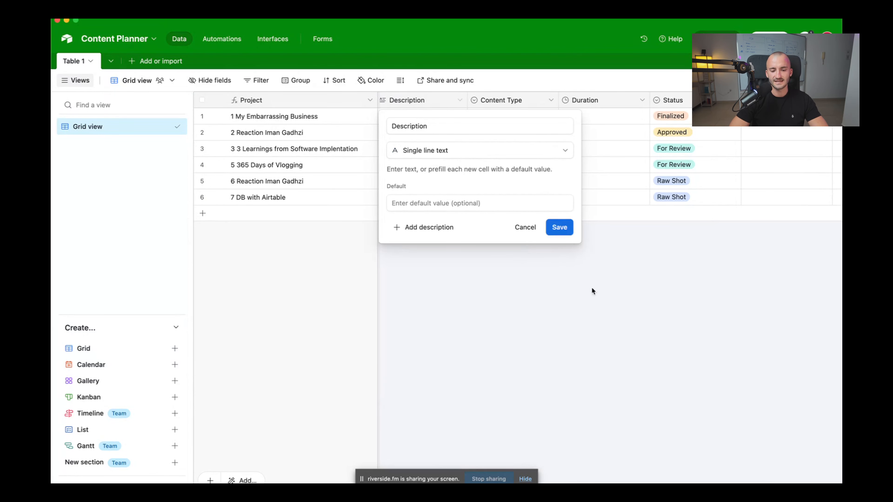
pyautogui.click(528, 147)
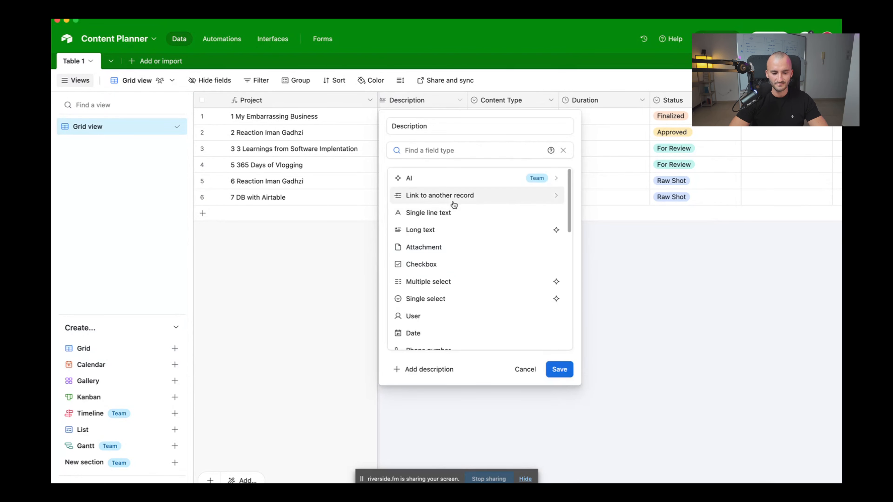
pyautogui.click(447, 234)
pyautogui.click(559, 255)
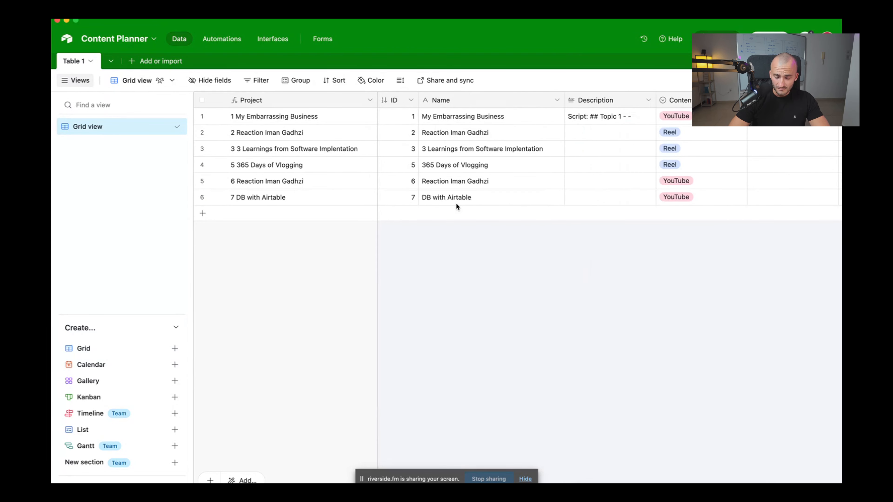
pyautogui.hscroll(5, 455, 206)
pyautogui.click(535, 111)
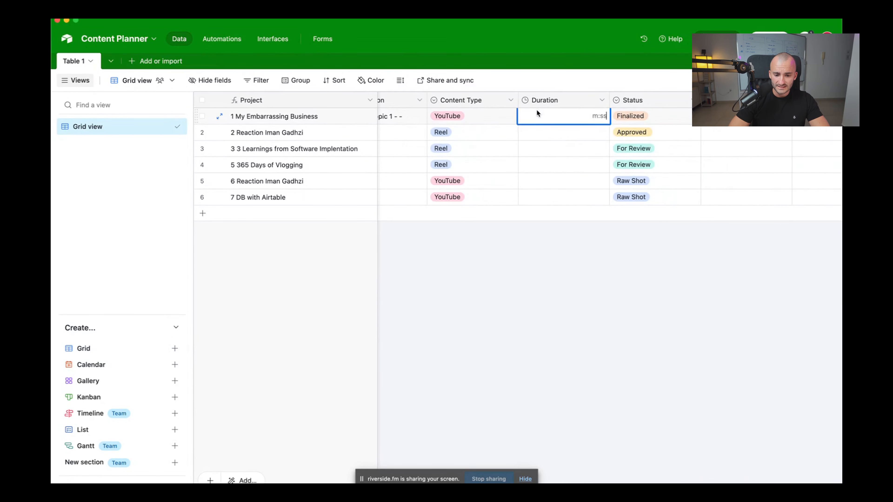
pyautogui.press('Escape')
pyautogui.hscroll(-5, 635, 153)
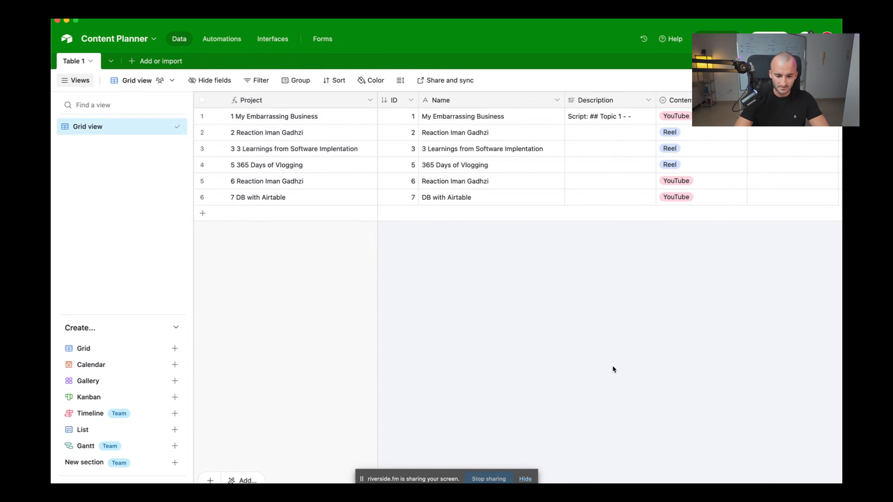
pyautogui.press('super+minus')
pyautogui.press('super+minus')
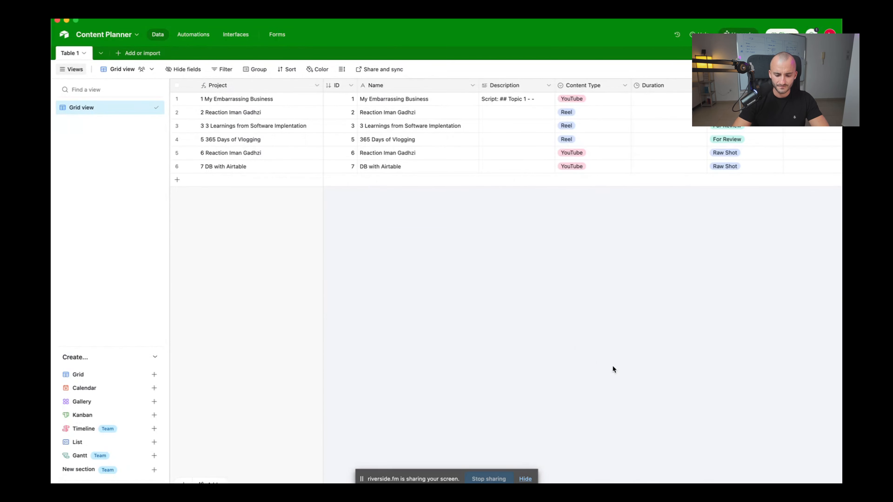
pyautogui.press('super+equal')
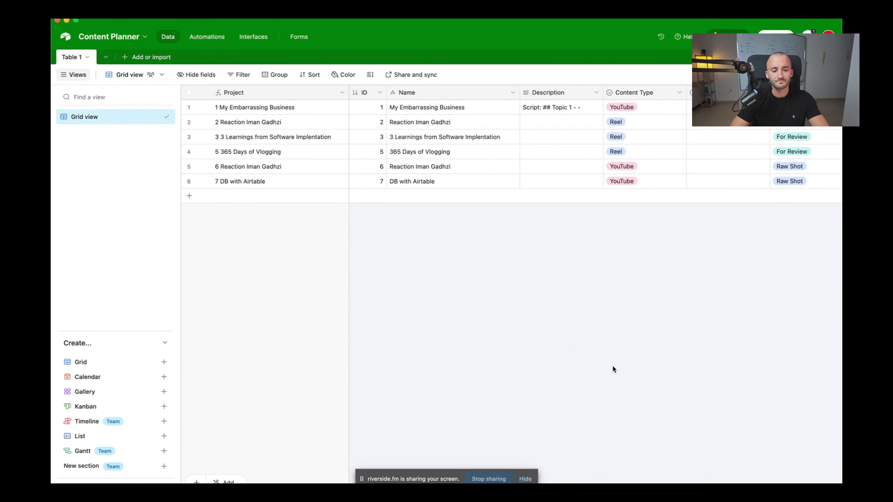
pyautogui.hscroll(6, 364, 119)
pyautogui.hscroll(2, 363, 117)
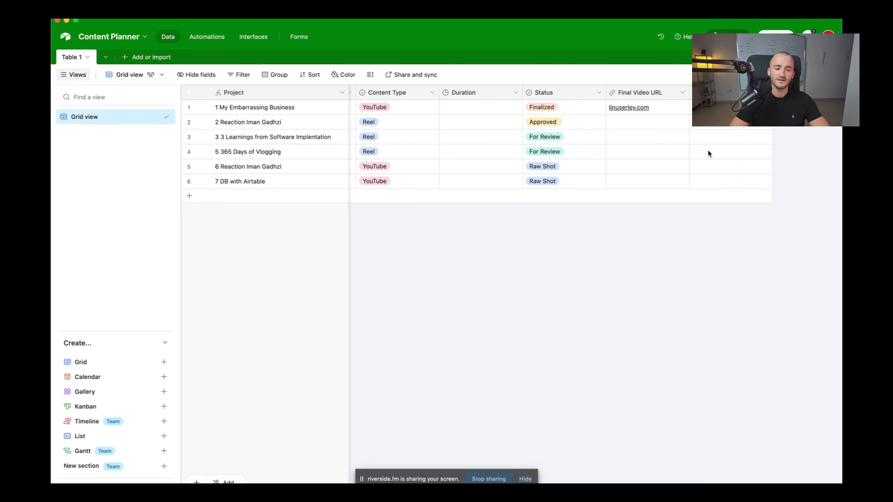
pyautogui.hscroll(-3, 707, 149)
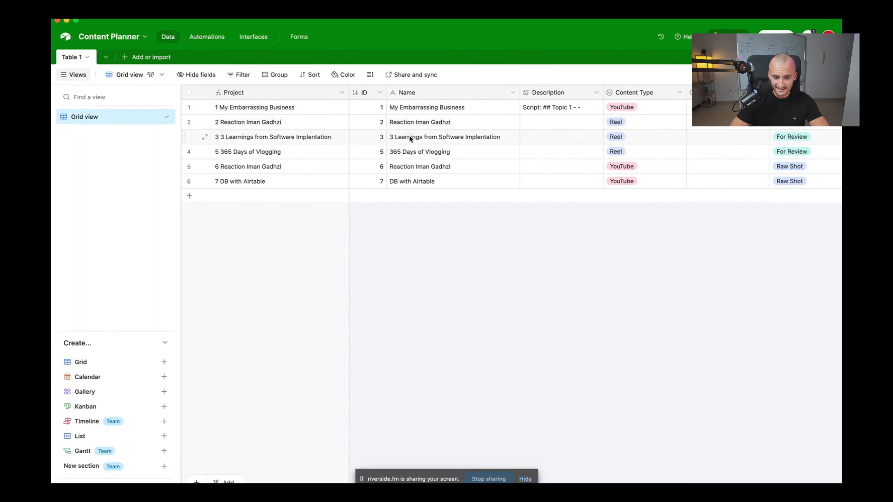
pyautogui.click(320, 96)
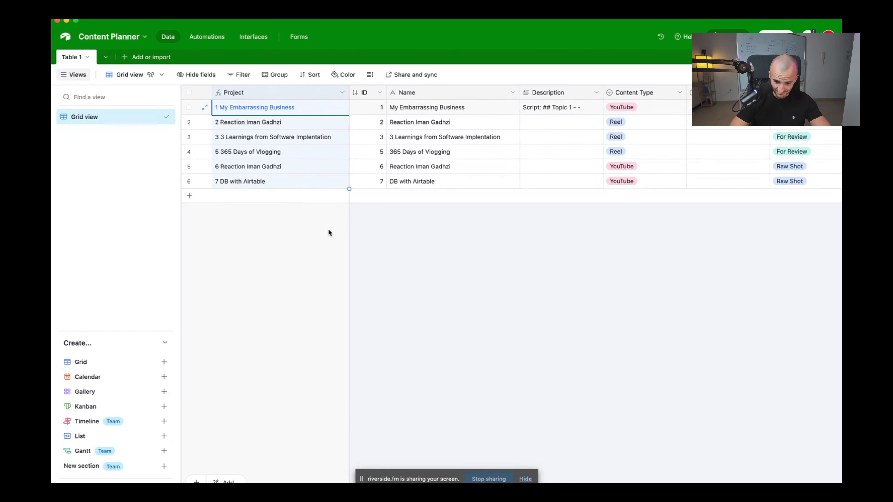
pyautogui.click(369, 314)
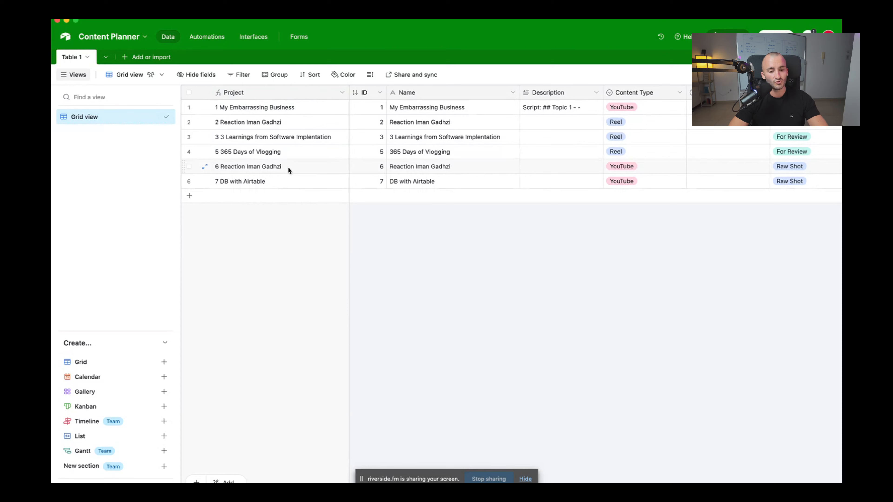
pyautogui.hscroll(4, 289, 166)
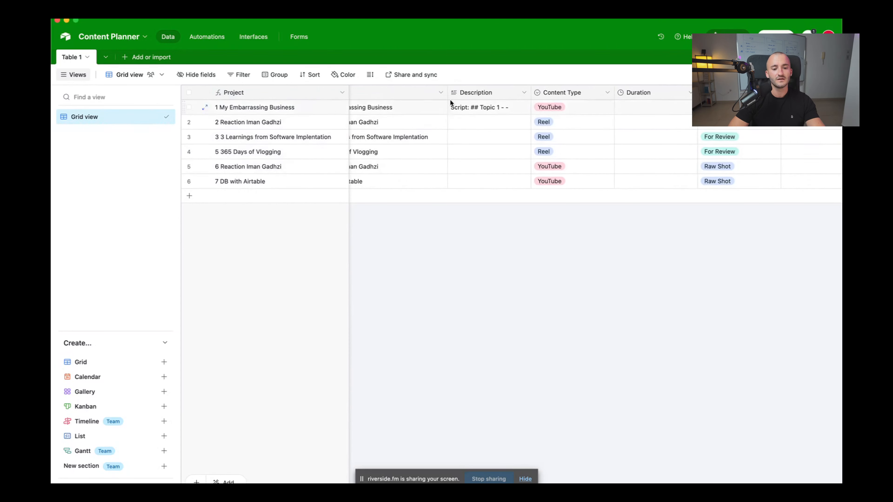
pyautogui.hscroll(3, 569, 88)
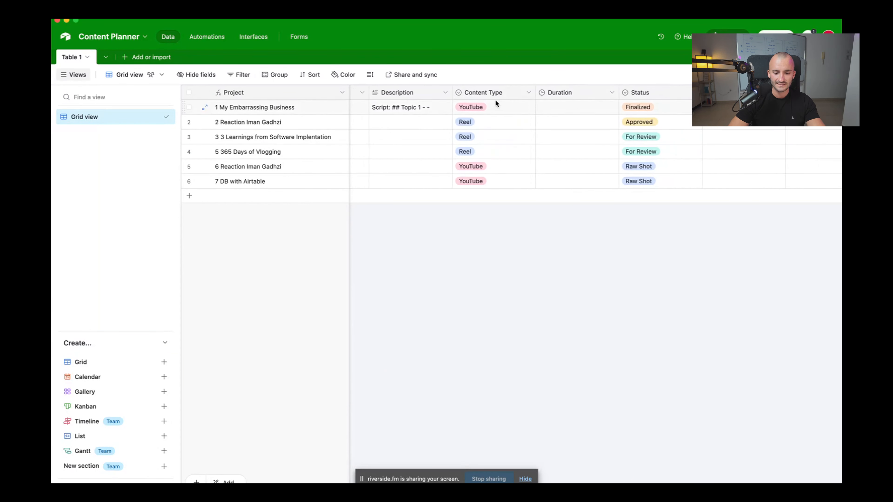
pyautogui.hscroll(3, 492, 95)
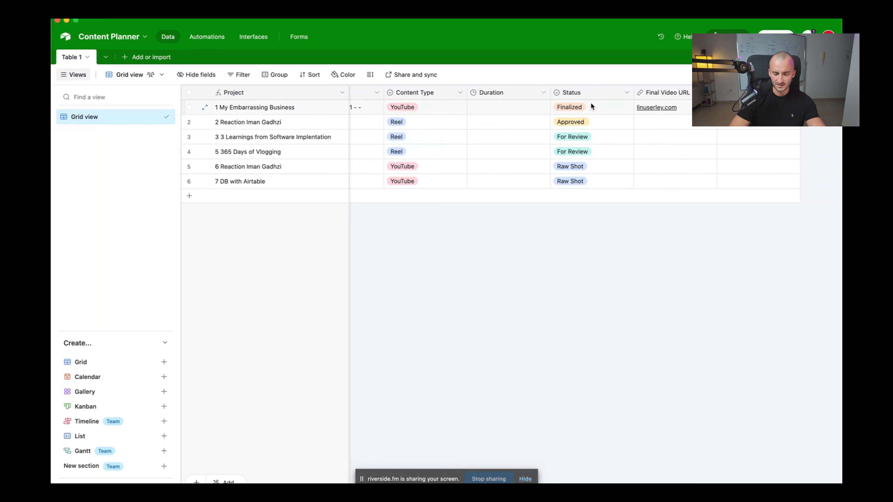
pyautogui.click(568, 112)
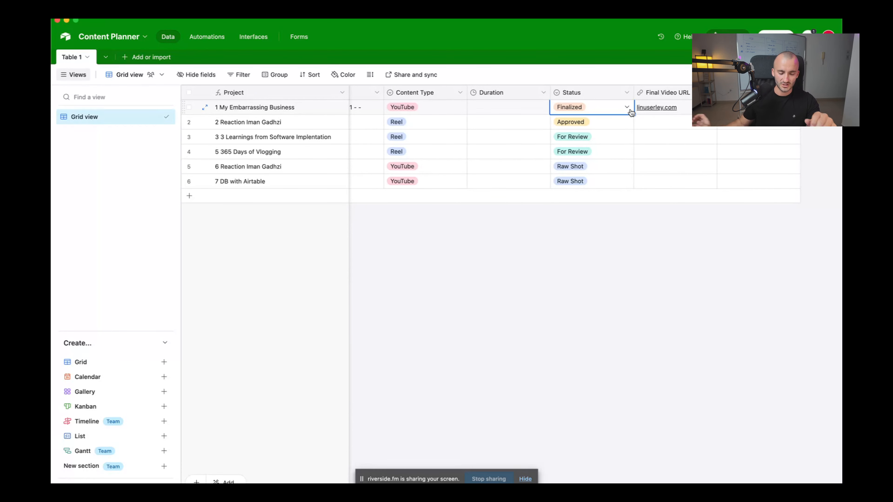
pyautogui.click(631, 328)
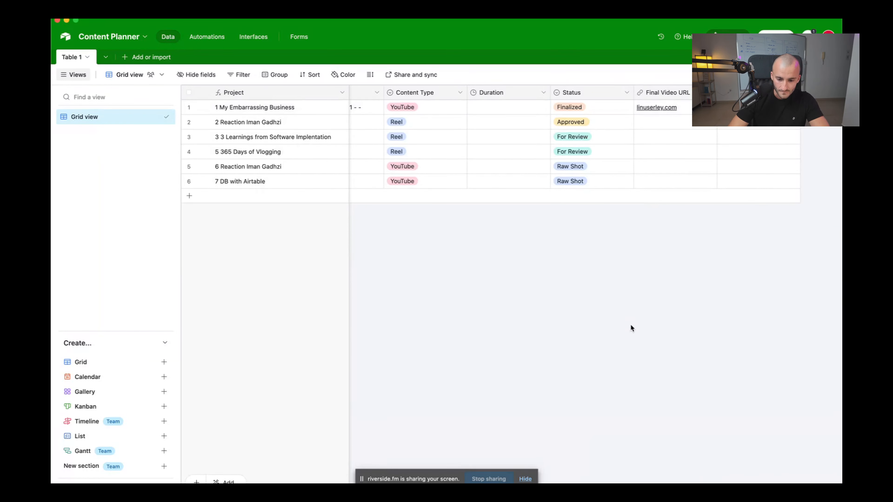
pyautogui.hscroll(-5, 529, 138)
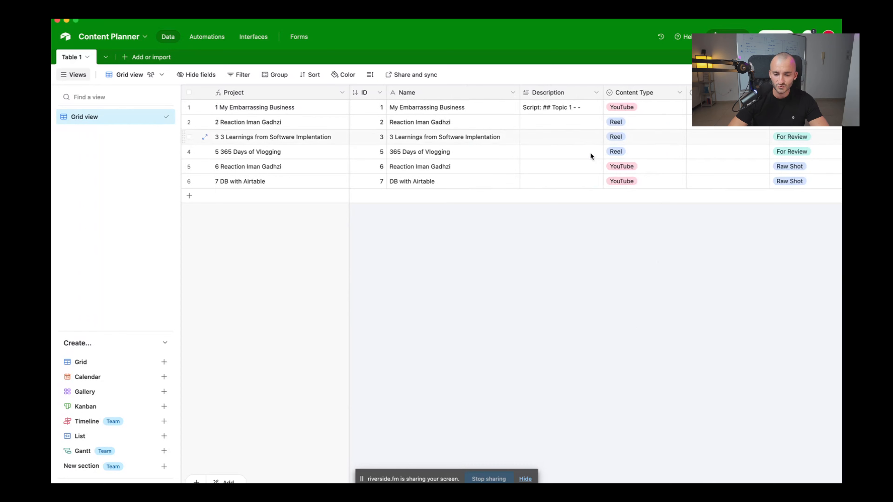
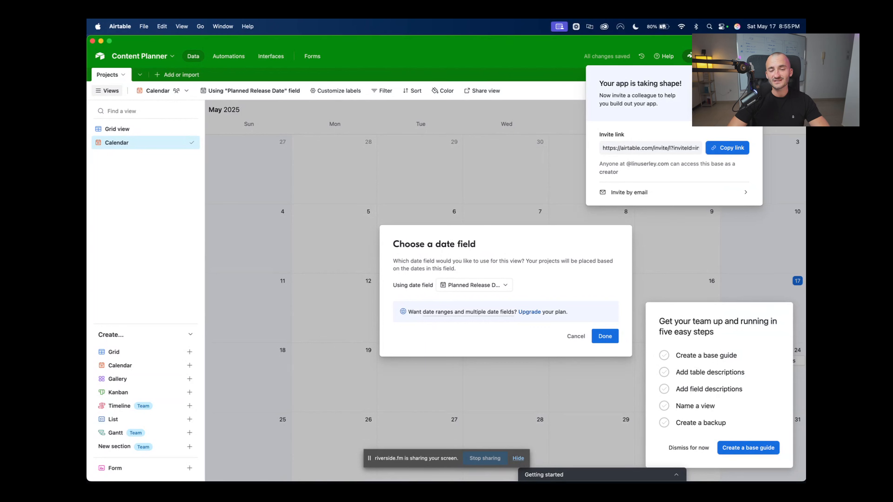
# Base the calendar on the Planned Release Date field, dismissing the invite and checklist prompts
pyautogui.click(687, 216)
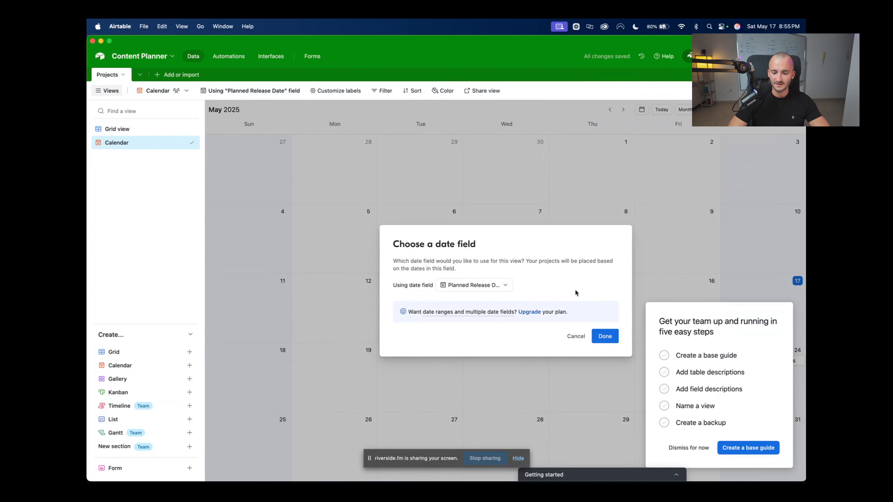
pyautogui.click(511, 286)
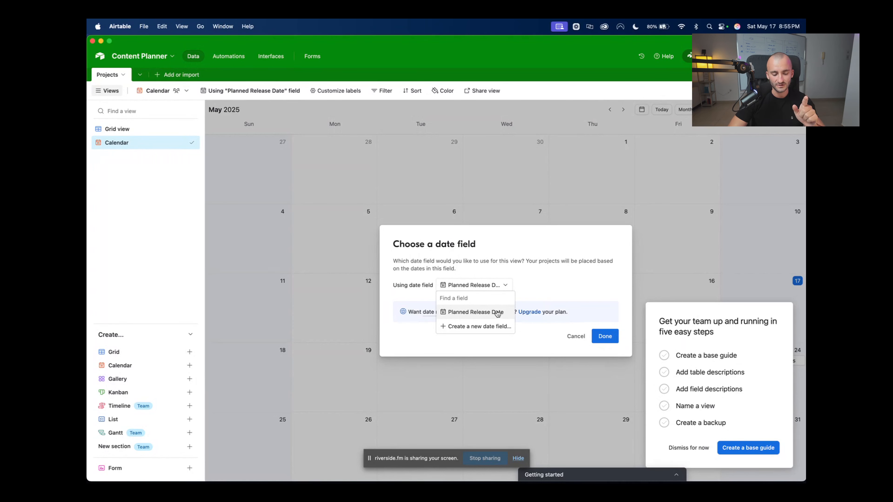
pyautogui.click(488, 311)
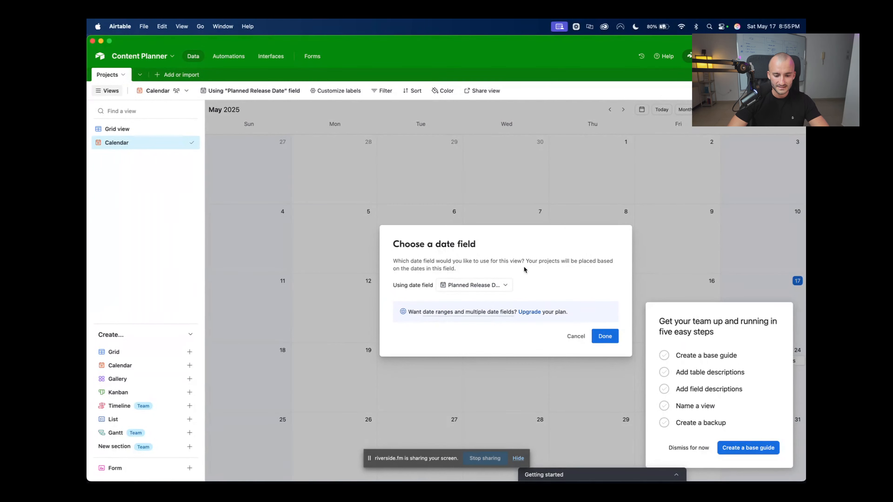
pyautogui.click(600, 337)
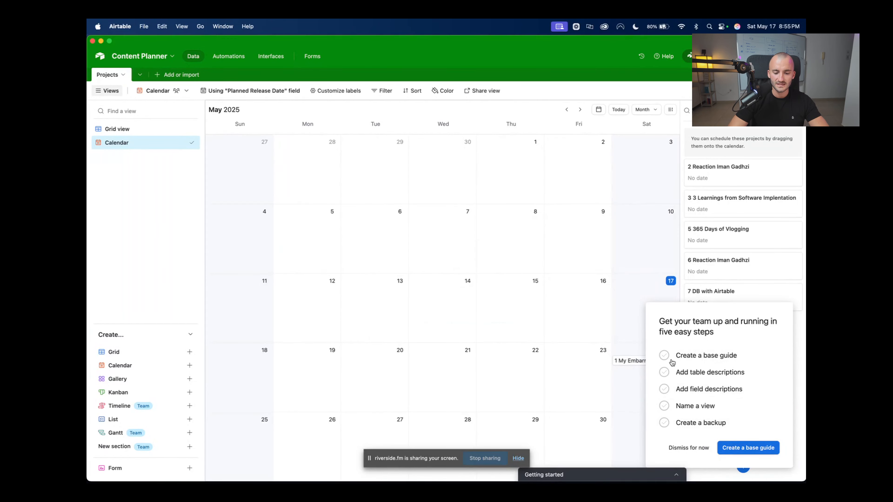
pyautogui.click(688, 448)
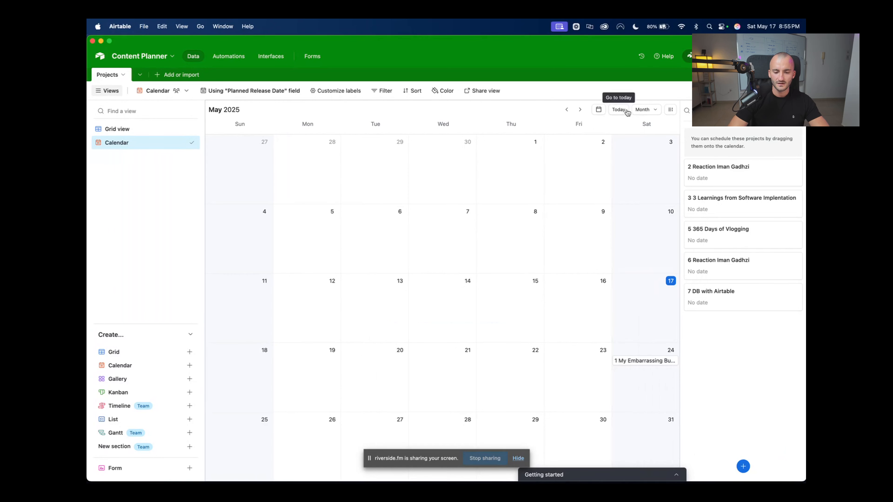
# Change the calendar timescale to a custom 6 weeks, then go back to the Grid view
pyautogui.click(643, 112)
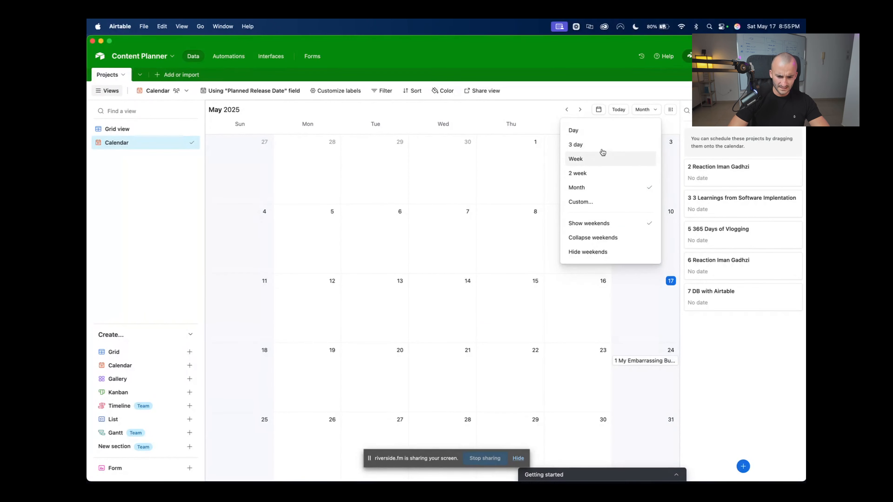
pyautogui.click(588, 203)
pyautogui.press('BackSpace')
pyautogui.write('6')
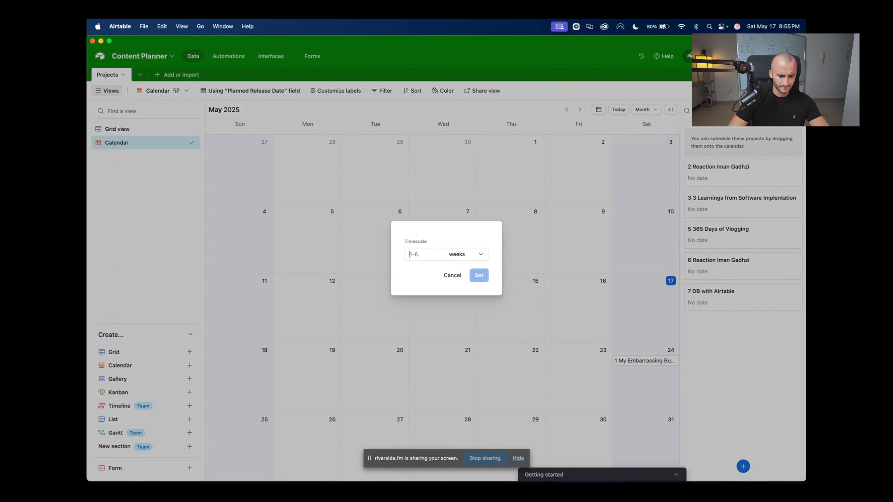
pyautogui.click(478, 275)
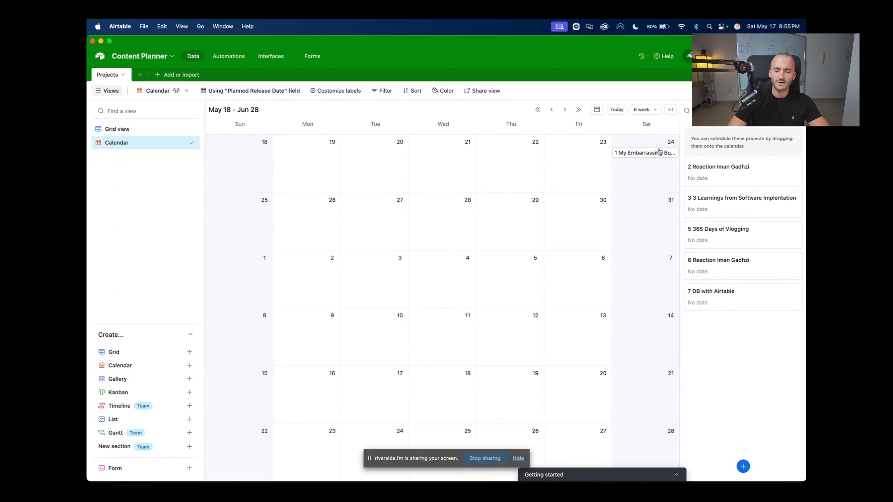
pyautogui.click(125, 133)
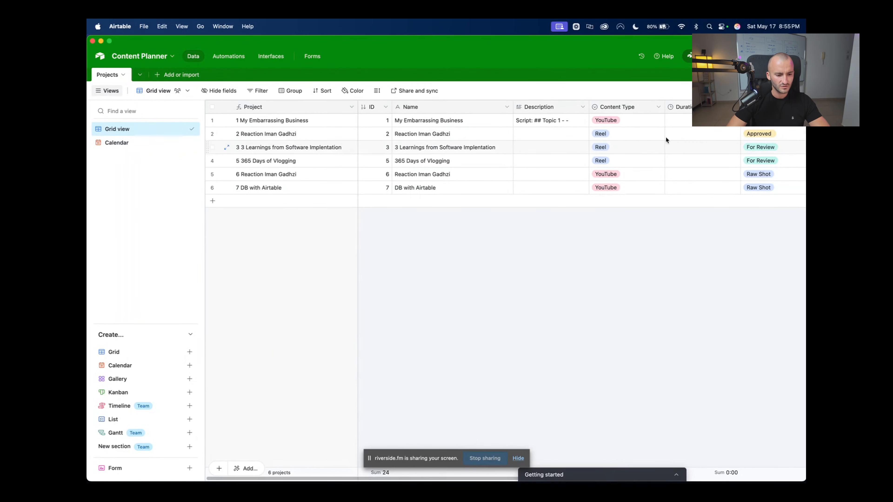
# Scroll across the grid columns, then reopen the 6-week Calendar view
pyautogui.hscroll(5, 601, 127)
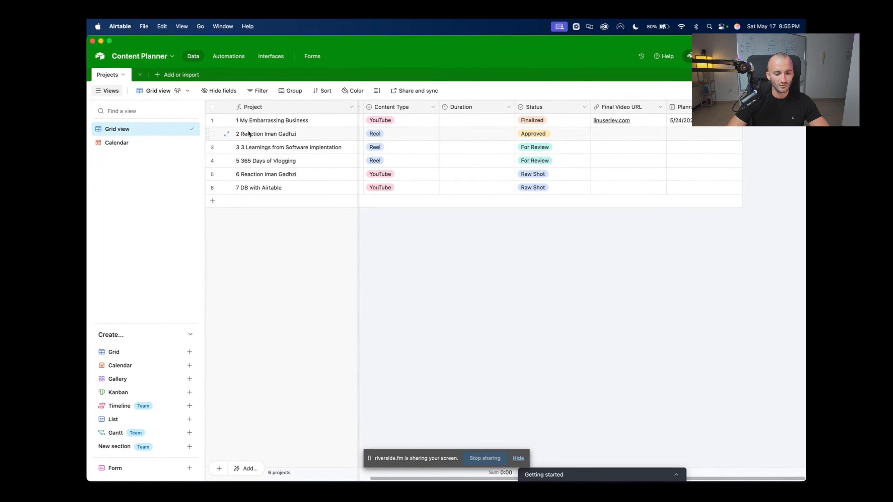
pyautogui.click(127, 144)
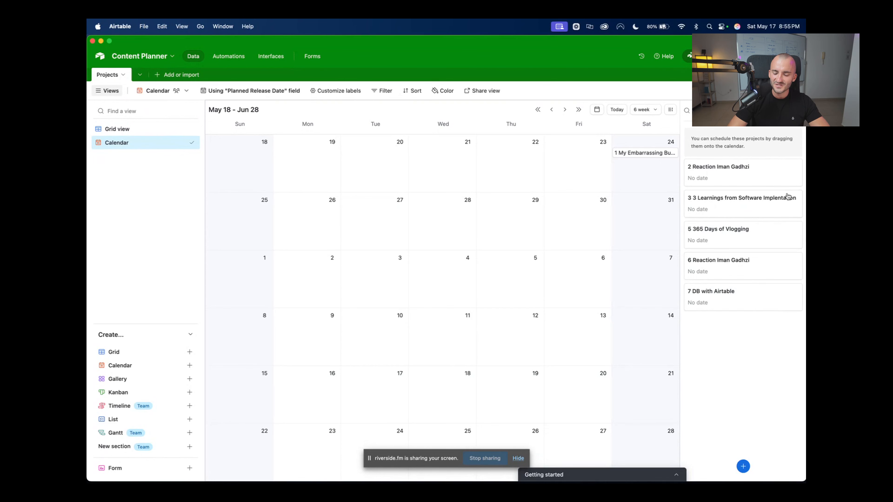
# Drag the undated projects onto May 27, May 29, June 4, June 2 and June 6
pyautogui.moveTo(711, 174); pyautogui.dragTo(373, 210)
pyautogui.moveTo(740, 178); pyautogui.dragTo(510, 211)
pyautogui.moveTo(761, 205); pyautogui.dragTo(468, 262)
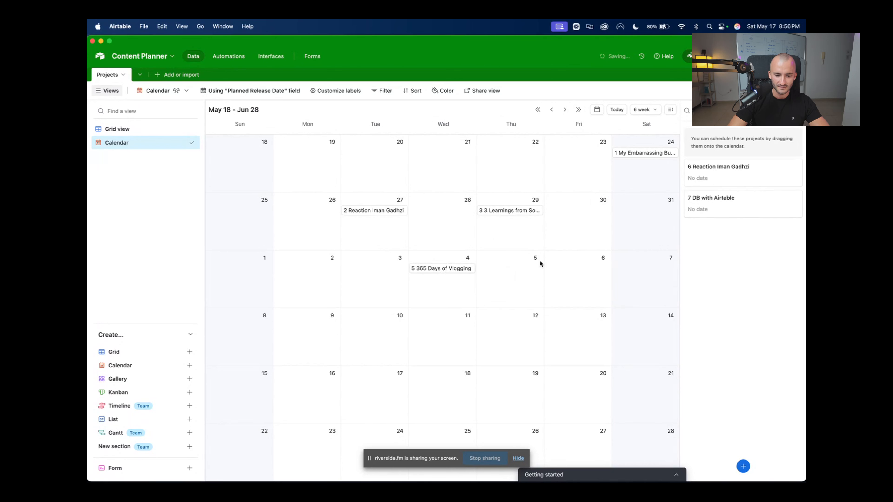
pyautogui.moveTo(740, 176); pyautogui.dragTo(327, 266)
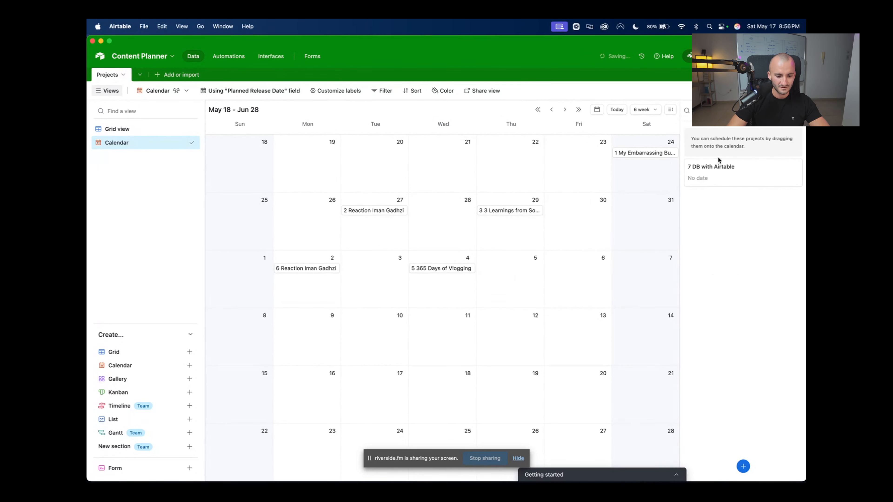
pyautogui.moveTo(713, 162); pyautogui.dragTo(584, 275)
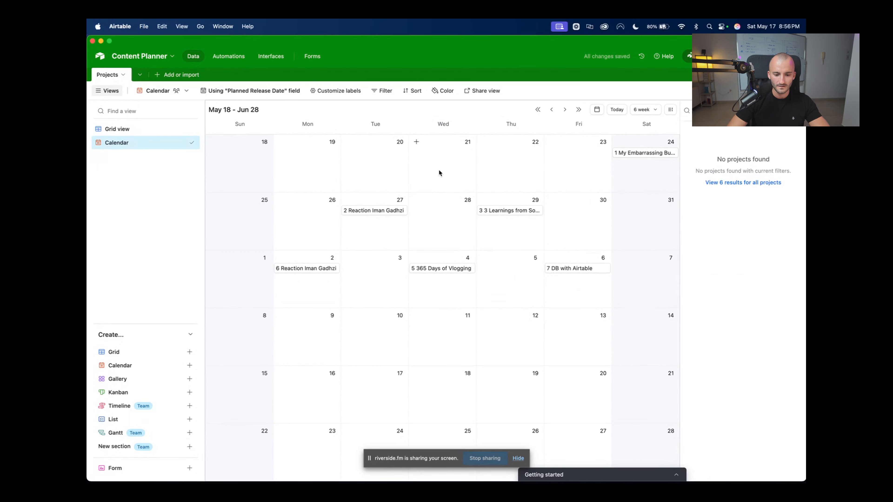
# Go back to the Grid view and check row 5's Raw Shot status
pyautogui.click(123, 129)
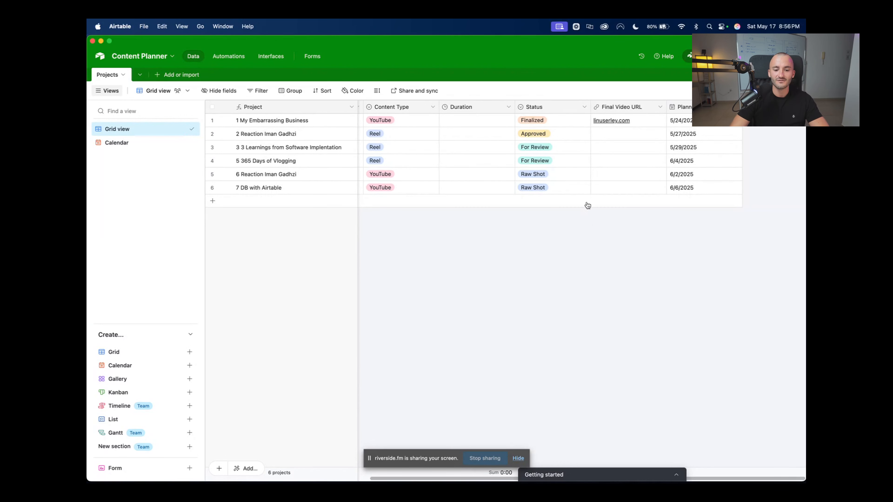
pyautogui.click(530, 175)
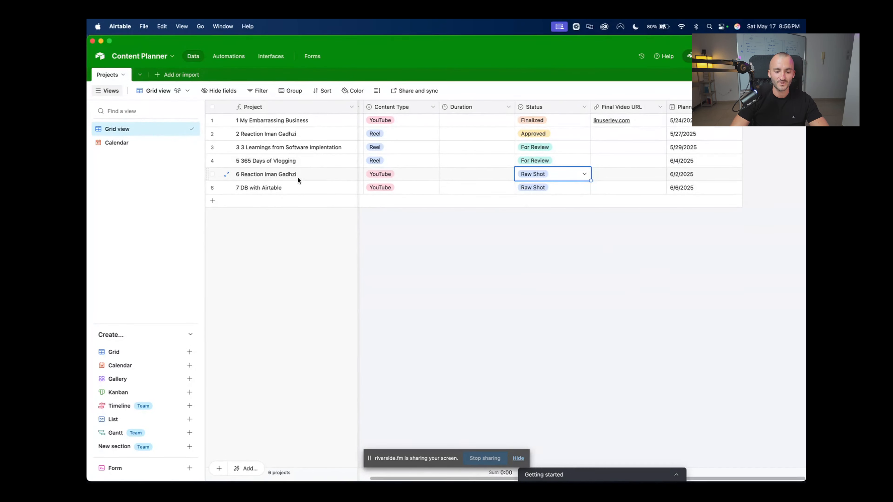
pyautogui.click(597, 362)
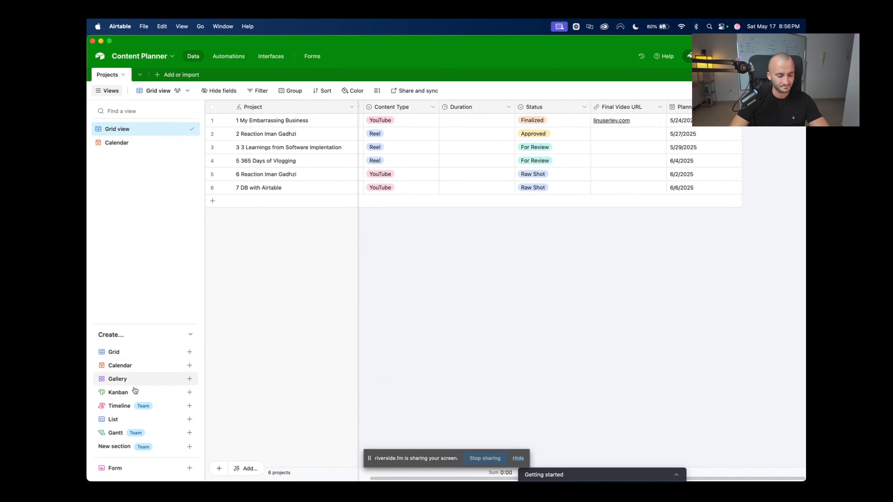
# Create a collaborative Kanban view stacked by Status, with empty stacks hidden
pyautogui.click(189, 393)
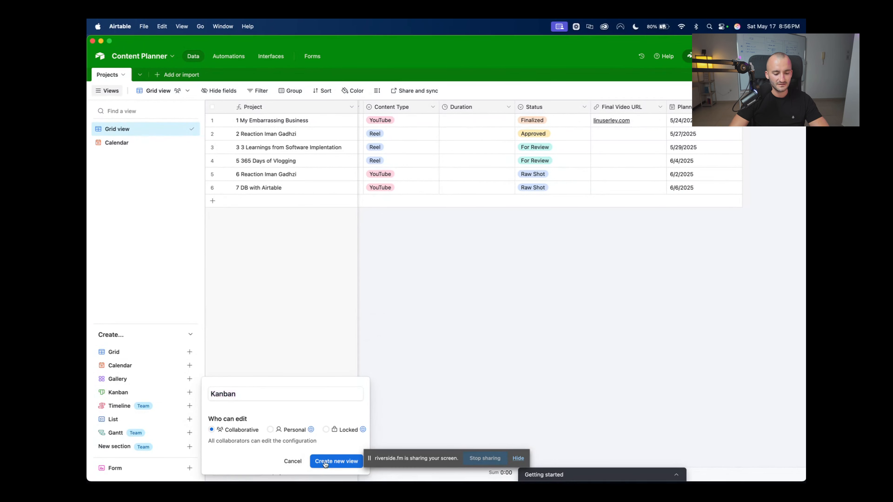
pyautogui.click(336, 461)
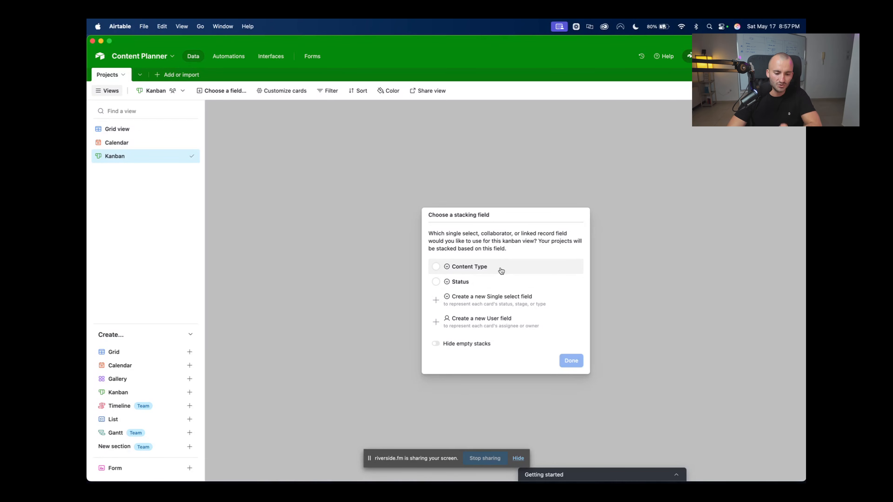
pyautogui.click(436, 283)
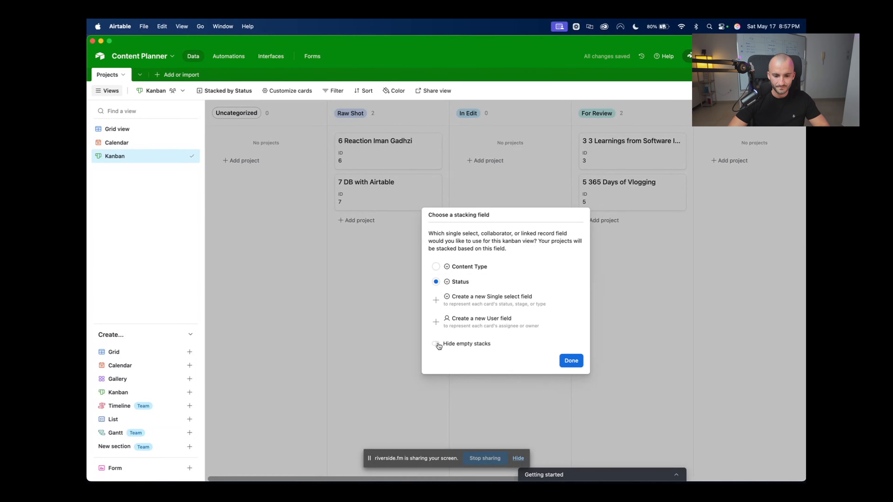
pyautogui.click(437, 344)
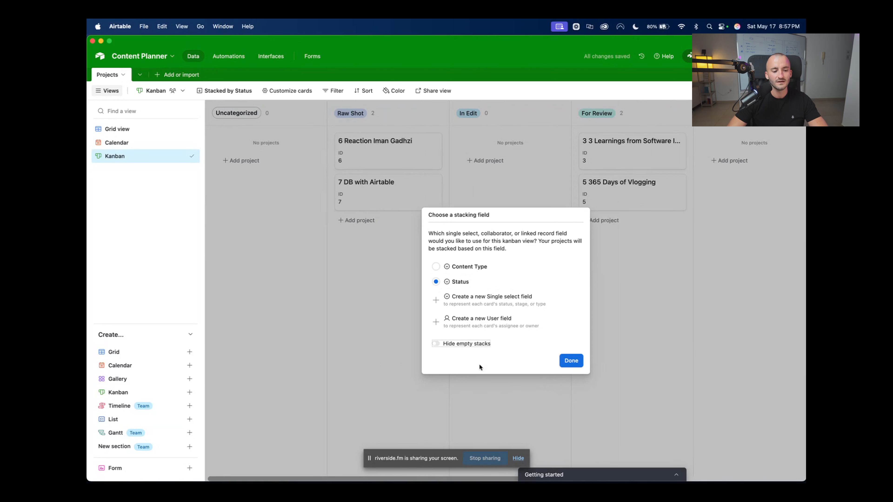
pyautogui.click(572, 360)
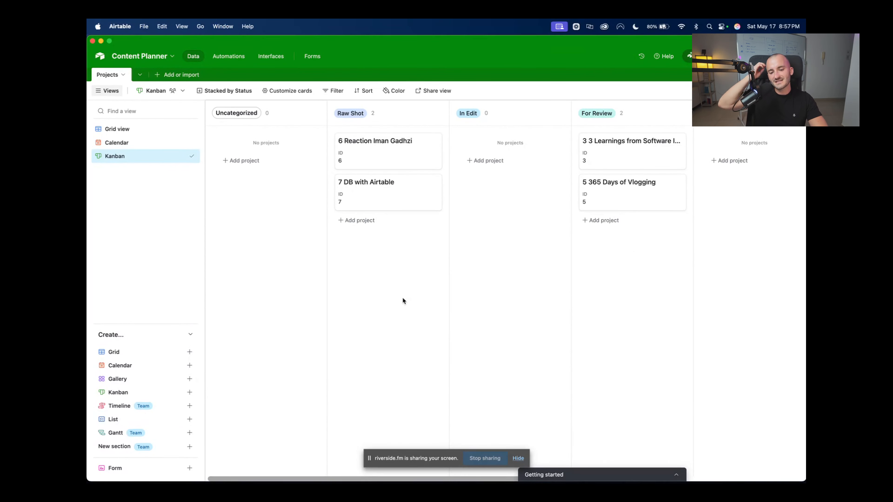
# Scroll across the Status columns and expand the '7 DB with Airtable' card
pyautogui.hscroll(4, 395, 230)
pyautogui.hscroll(10, 383, 222)
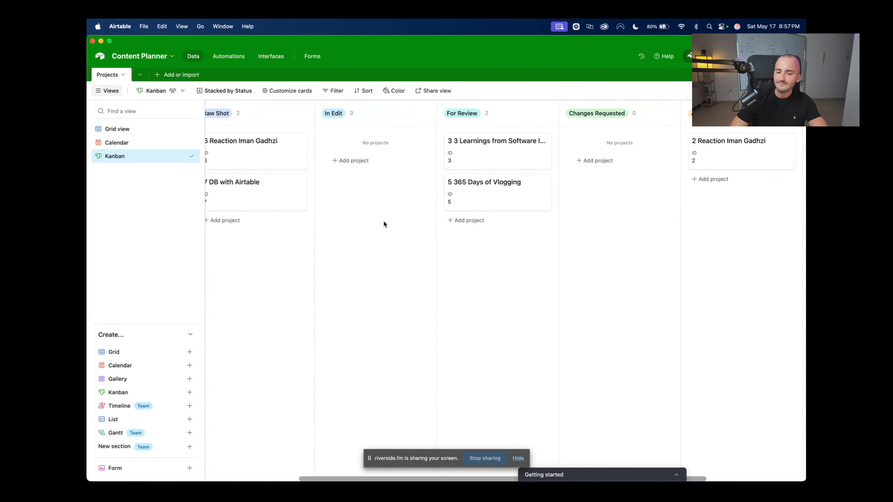
pyautogui.hscroll(-5, 373, 231)
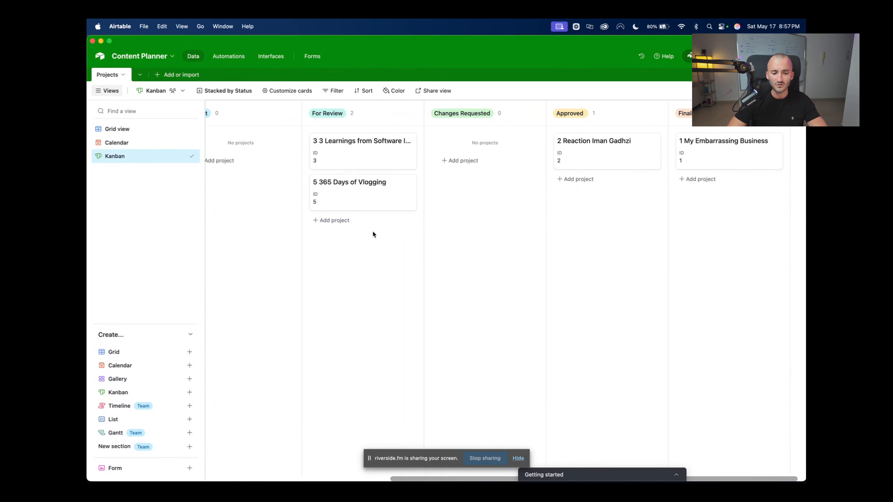
pyautogui.hscroll(-5, 373, 232)
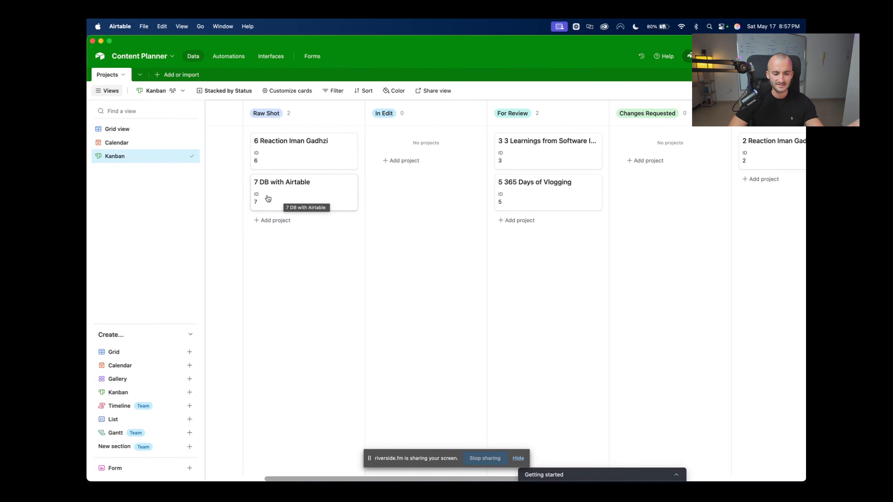
pyautogui.click(293, 194)
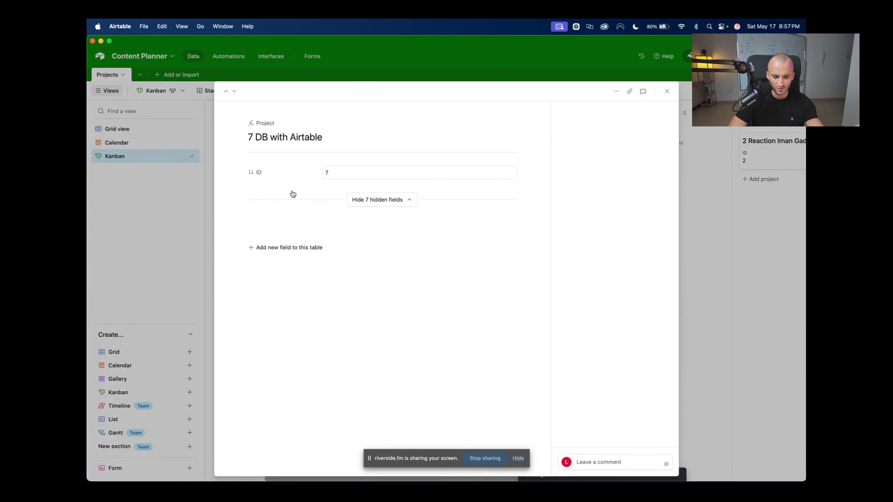
# Drag '7 DB with Airtable' from Raw Shot to In Edit, checking its status in the Grid view
pyautogui.click(667, 91)
pyautogui.click(135, 130)
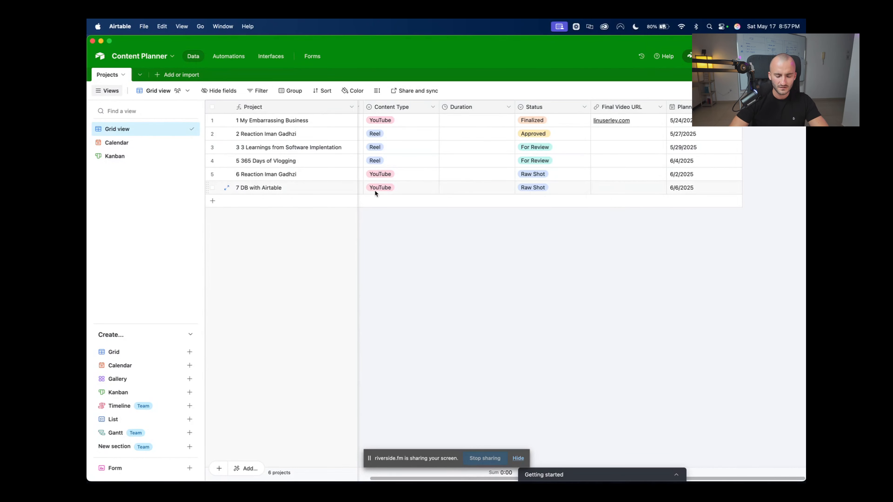
pyautogui.click(536, 188)
pyautogui.click(138, 157)
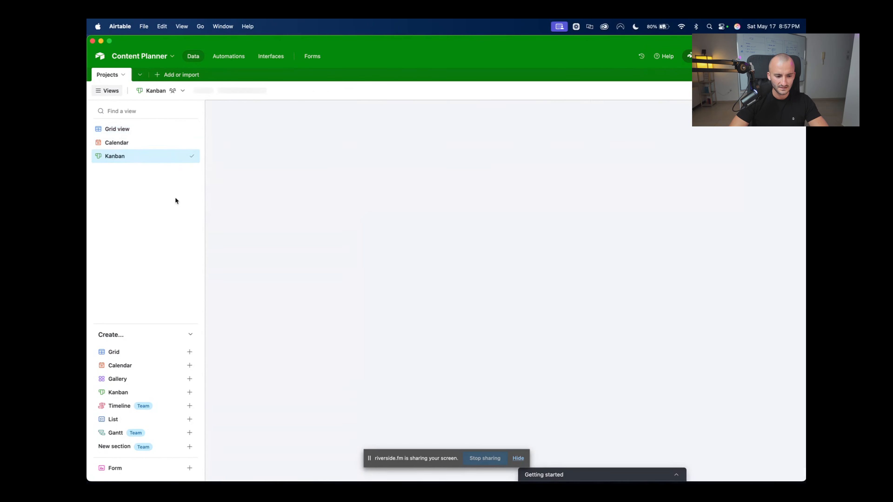
pyautogui.moveTo(292, 188); pyautogui.dragTo(428, 182)
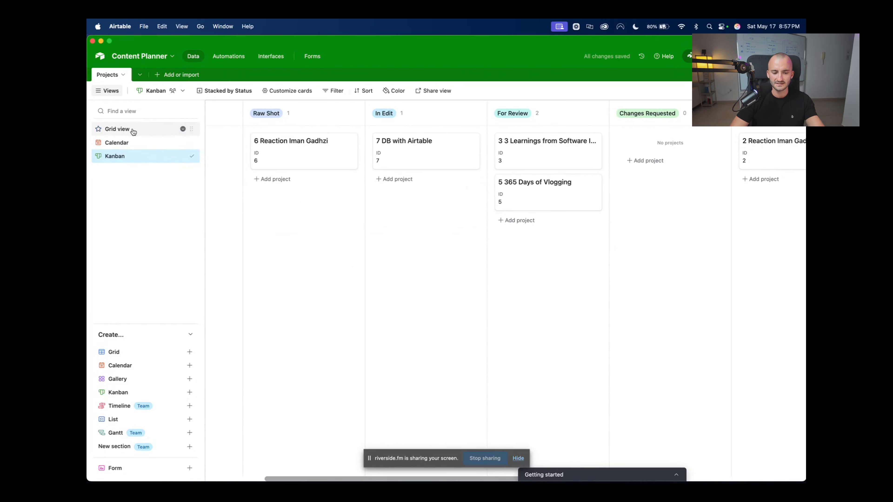
pyautogui.click(112, 129)
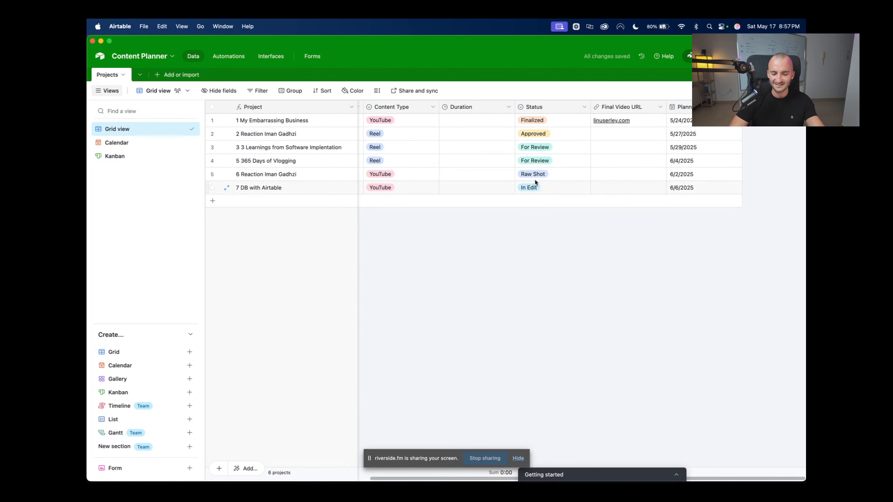
pyautogui.click(191, 156)
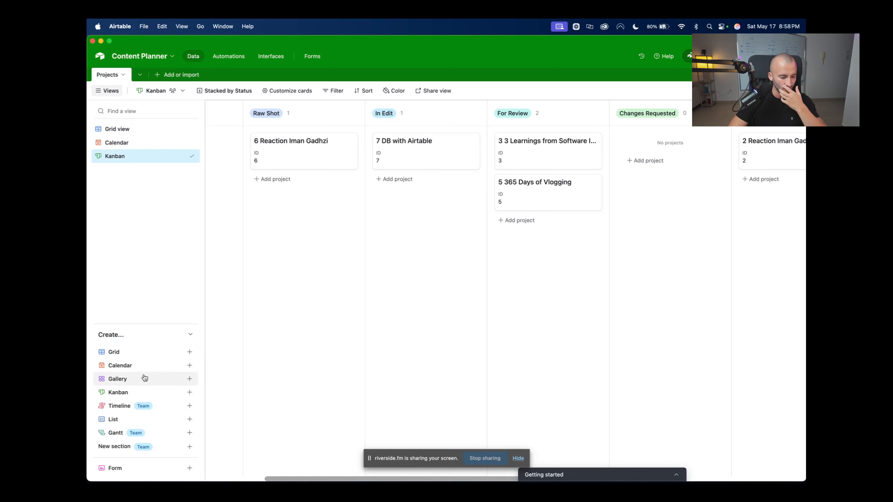
# Return to the Projects grid, where 7 DB with Airtable now shows In Edit
pyautogui.moveTo(144, 377)
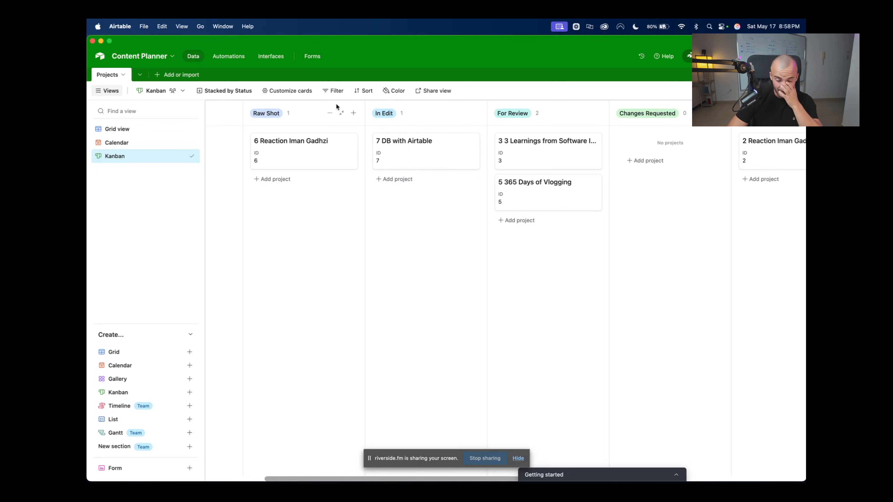
pyautogui.click(137, 144)
pyautogui.click(164, 131)
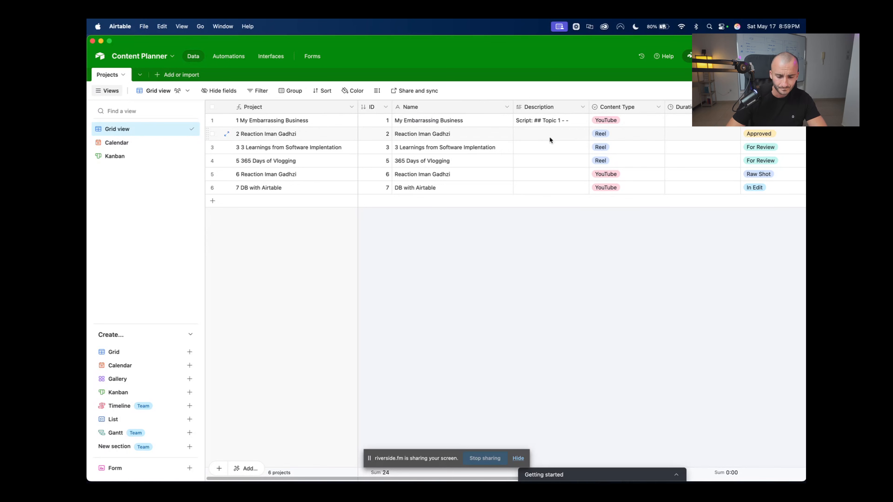
# Add a 'Thumbnail' attachment field after Content Type and open row 1's upload dialog
pyautogui.hscroll(5, 701, 207)
pyautogui.click(750, 107)
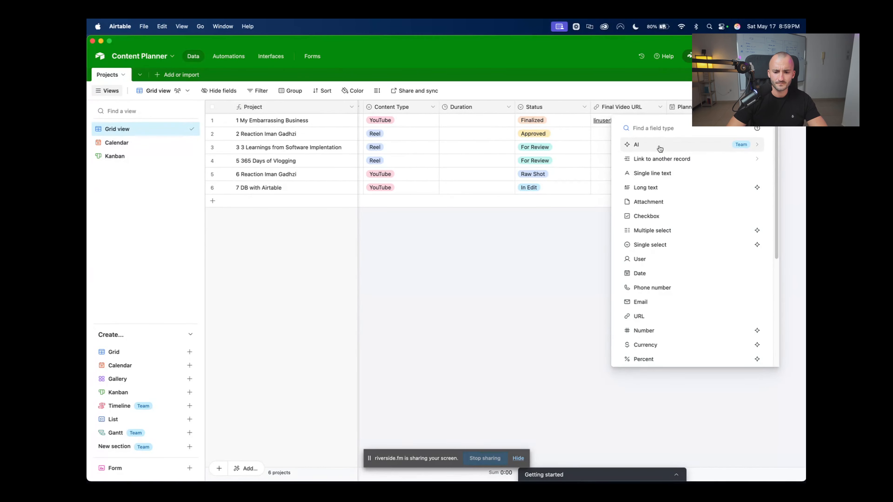
pyautogui.click(663, 201)
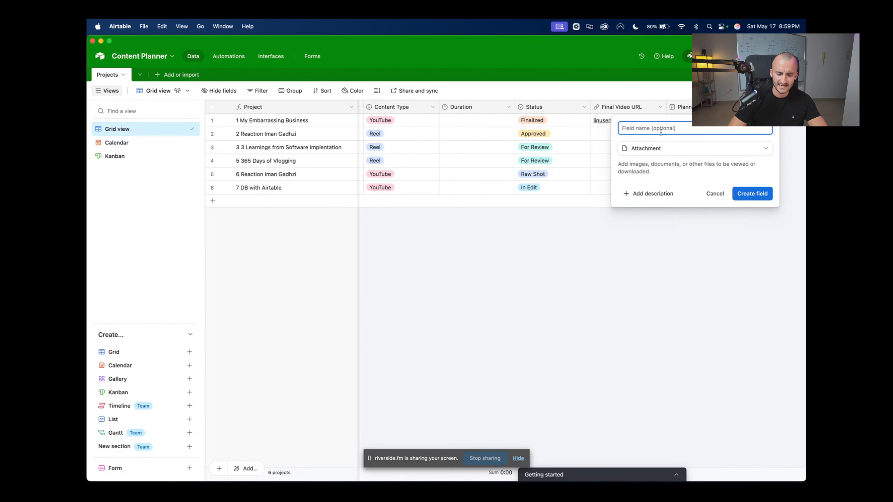
pyautogui.write('Thumbnail')
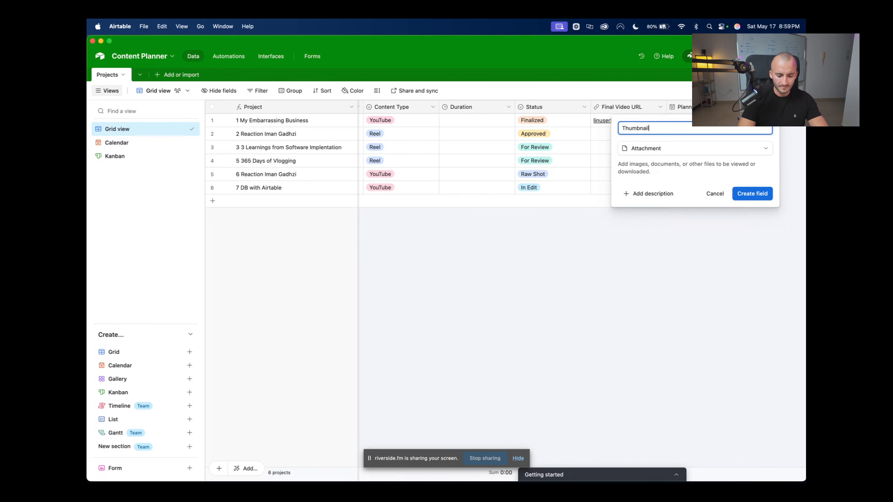
pyautogui.press('Return')
pyautogui.moveTo(740, 107)
pyautogui.mouseDown()
pyautogui.moveTo(351, 107)
pyautogui.moveTo(558, 108)
pyautogui.mouseUp()
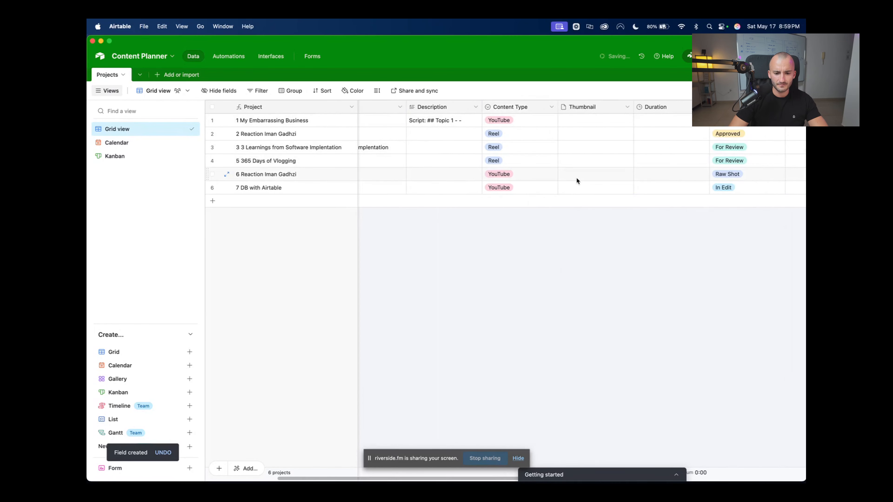
pyautogui.click(588, 123)
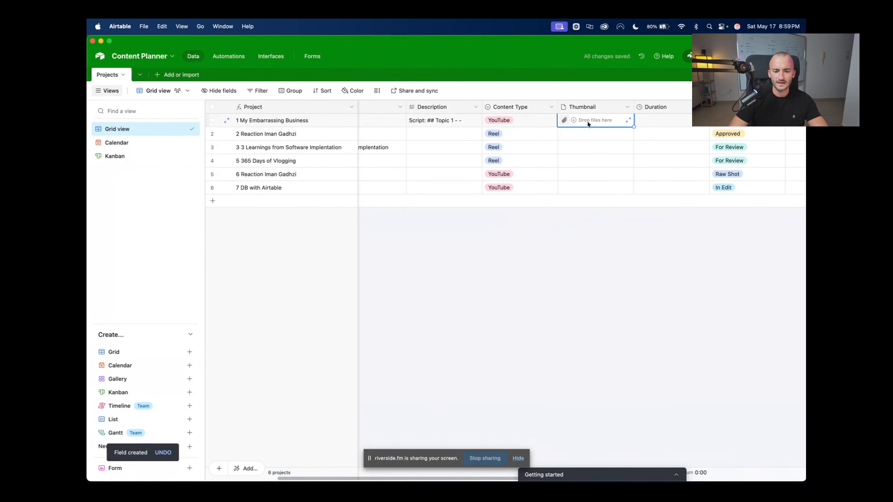
pyautogui.click(570, 123)
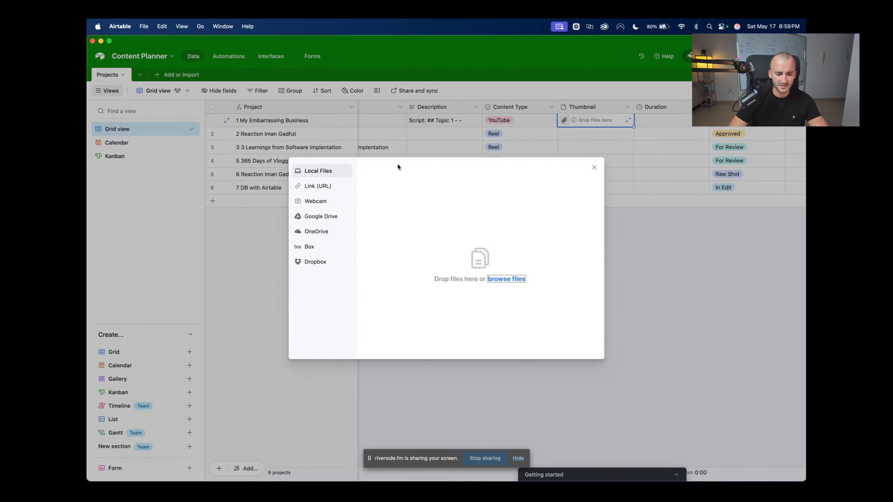
# Browse local files, cancel without choosing one, and close the upload dialog
pyautogui.moveTo(398, 167); pyautogui.dragTo(703, 106)
pyautogui.click(489, 276)
pyautogui.click(508, 278)
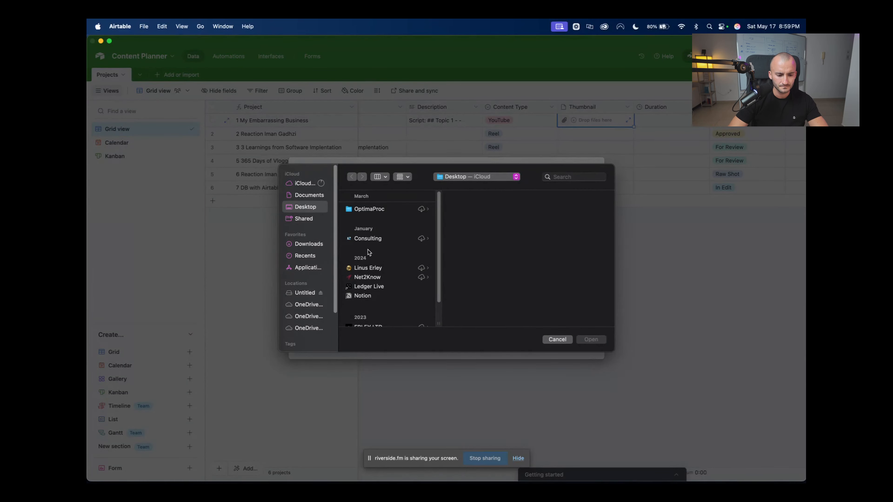
pyautogui.scroll(-2, 391, 278)
pyautogui.scroll(2, 391, 278)
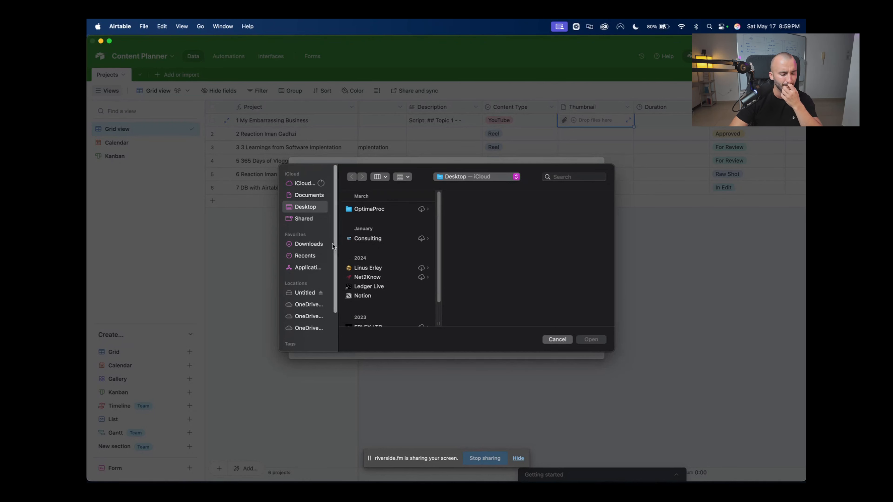
pyautogui.scroll(-2, 393, 307)
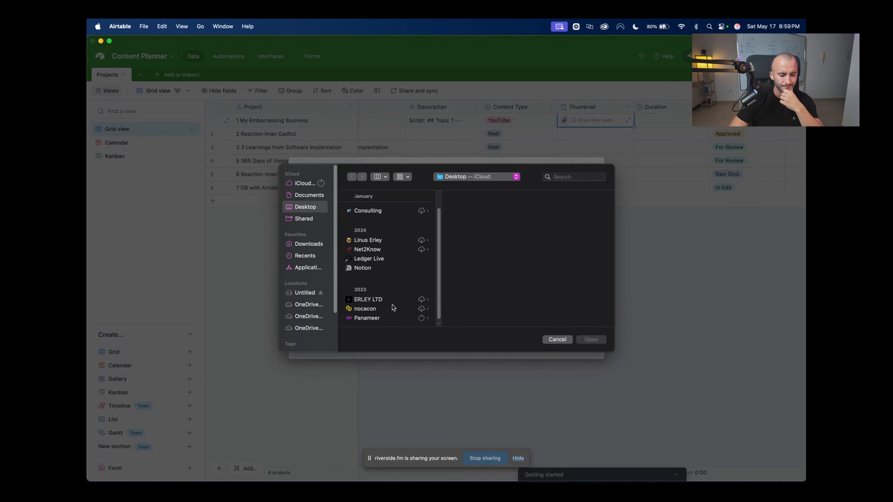
pyautogui.click(564, 339)
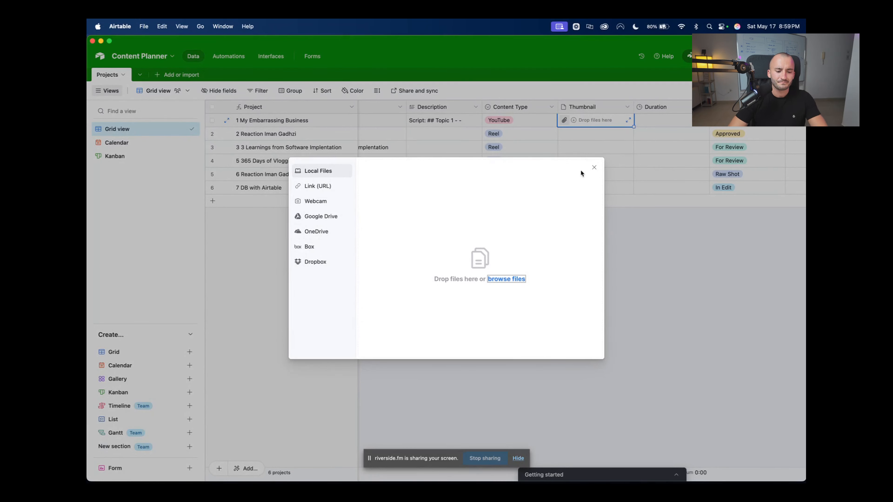
pyautogui.click(593, 168)
pyautogui.moveTo(298, 473)
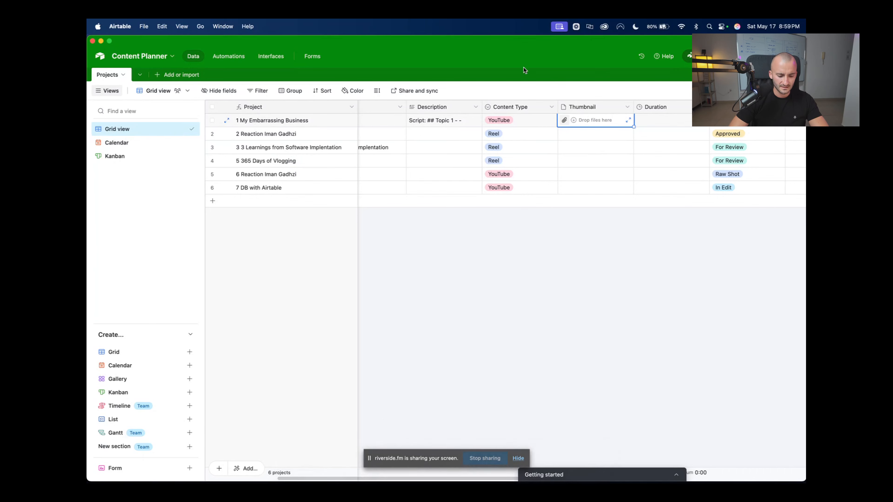
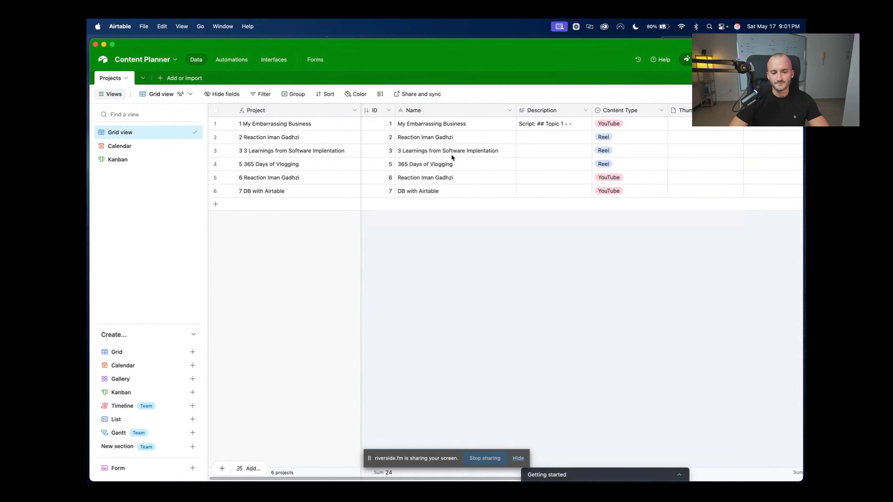
# Scroll right across the Projects grid to view its fields
pyautogui.hscroll(5, 688, 172)
# Upload the HACK Trello image from local files as row 1's Thumbnail
pyautogui.click(503, 127)
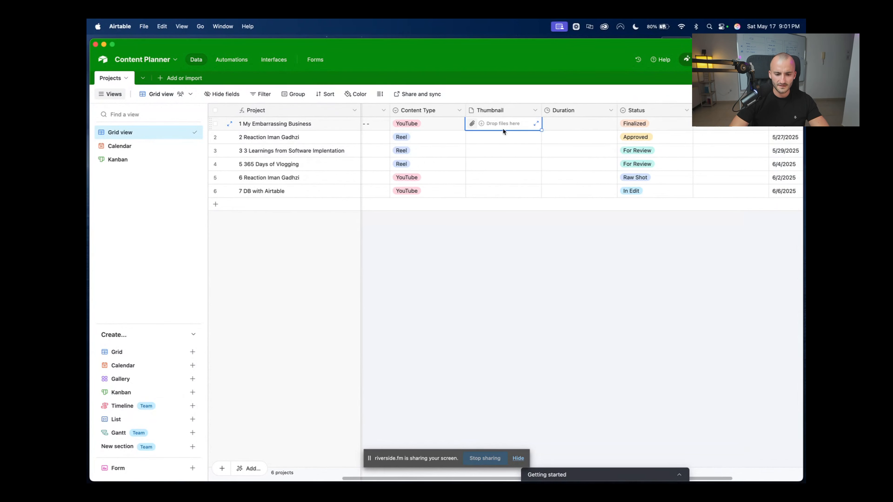
pyautogui.click(481, 123)
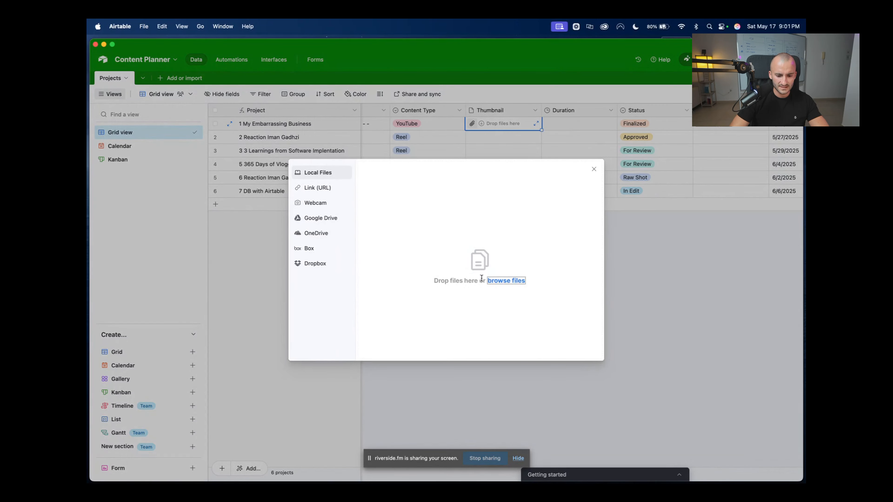
pyautogui.click(489, 298)
pyautogui.click(374, 221)
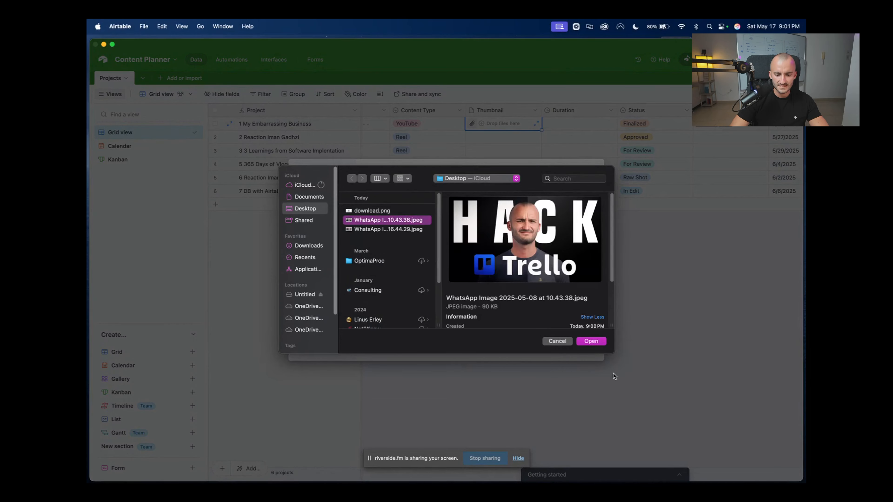
pyautogui.click(586, 342)
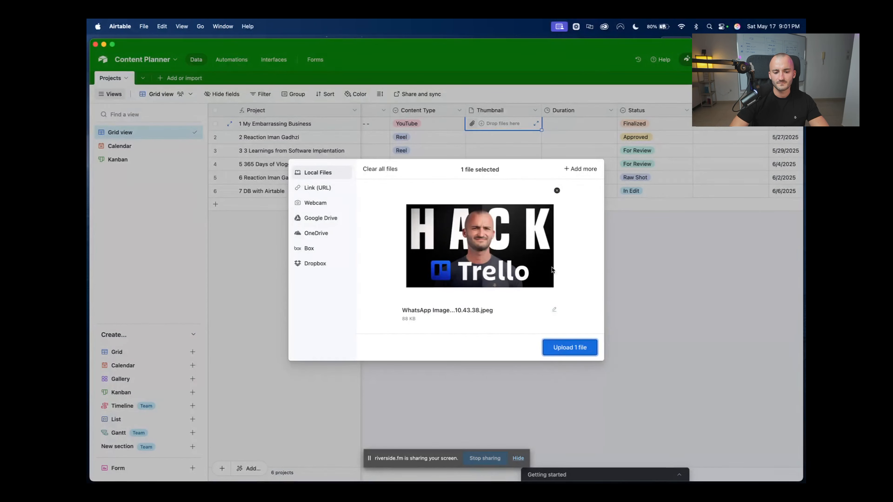
pyautogui.click(557, 351)
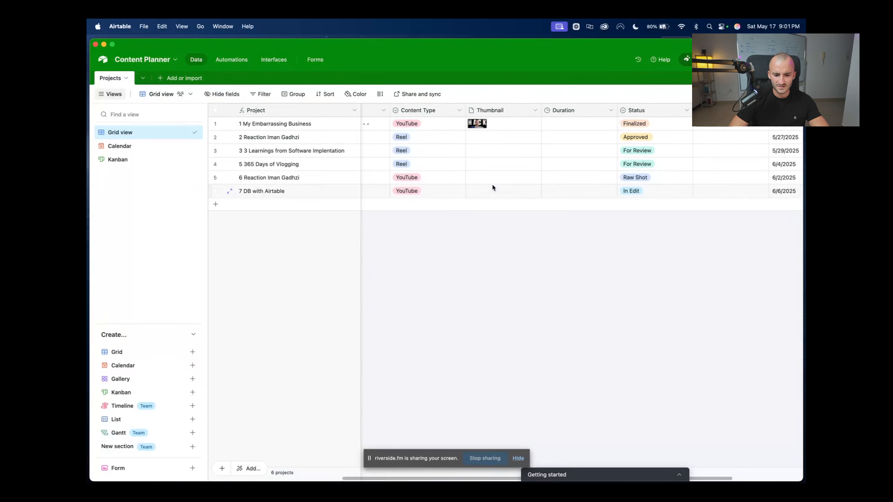
# Upload the STOP WASTING TIME image as project 6's Thumbnail
pyautogui.click(492, 177)
pyautogui.click(472, 179)
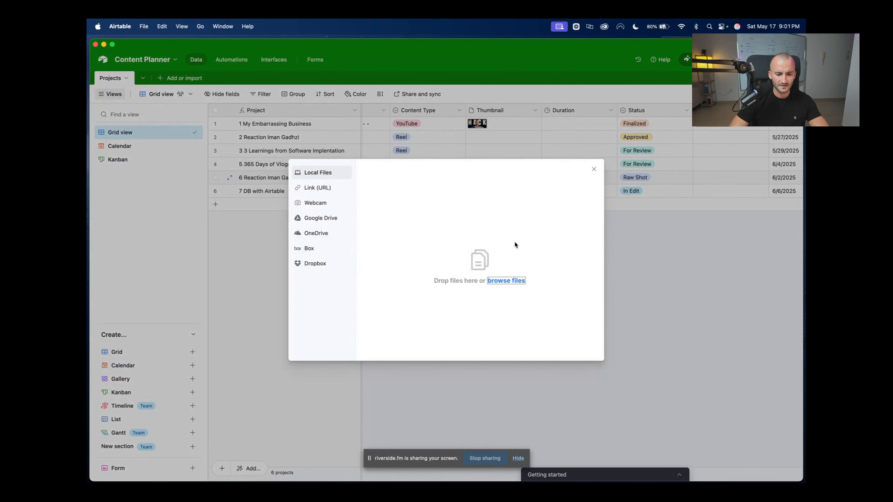
pyautogui.click(512, 281)
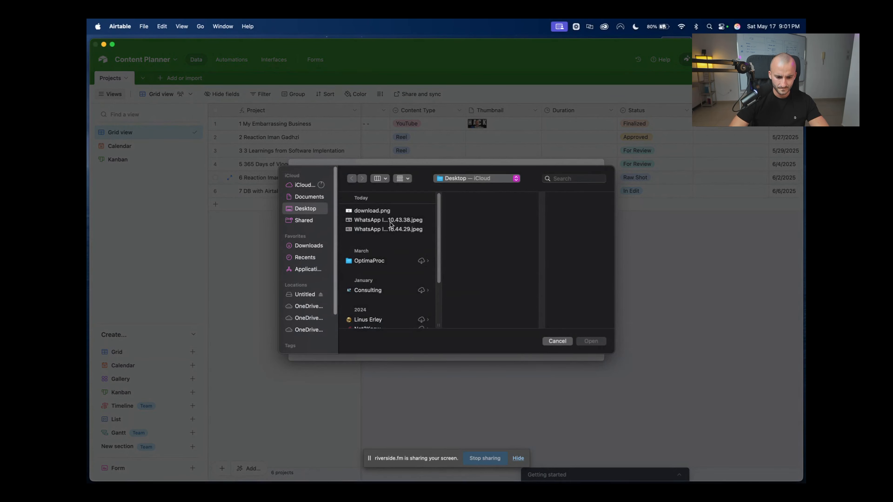
pyautogui.click(389, 230)
pyautogui.click(591, 341)
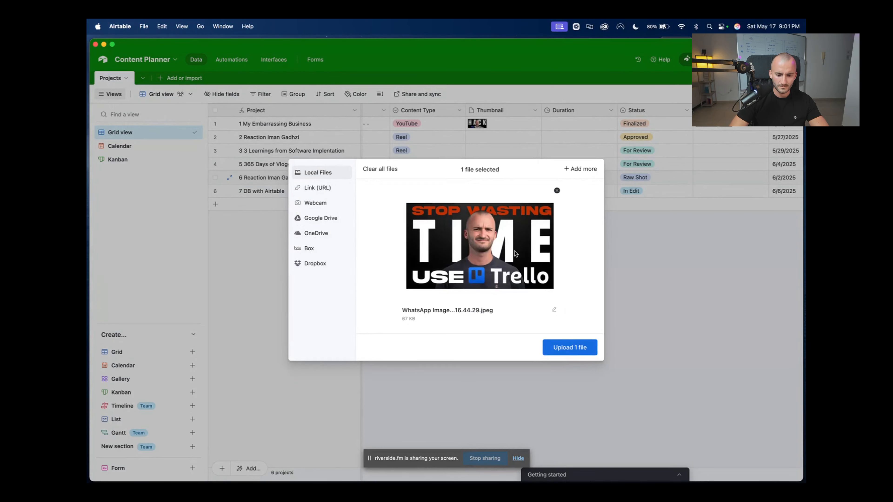
pyautogui.click(573, 350)
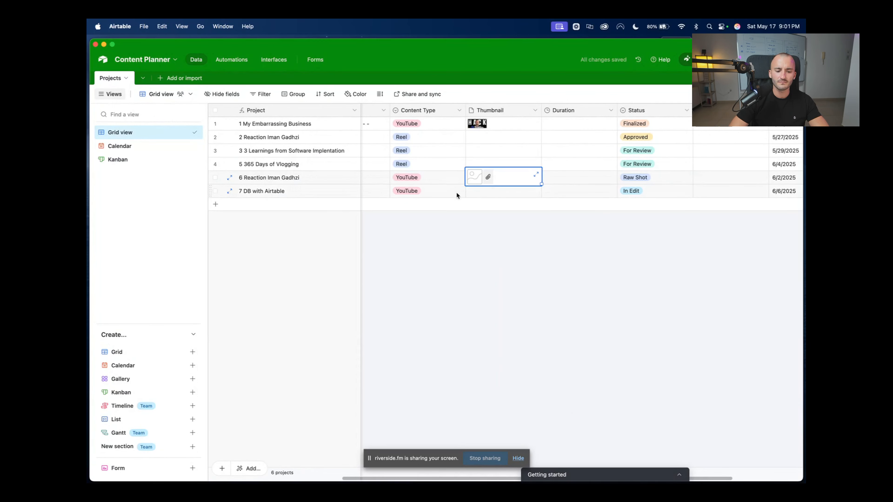
pyautogui.click(454, 285)
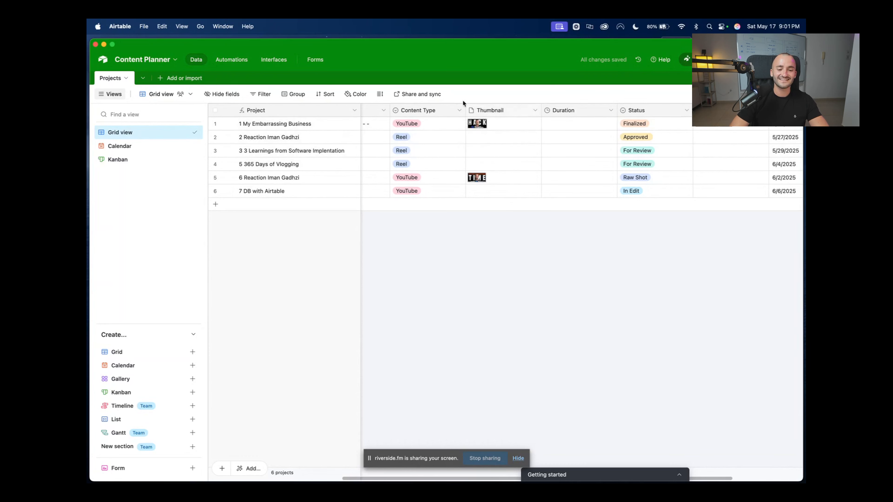
# Preview both thumbnail images full size, then close the previews
pyautogui.click(478, 123)
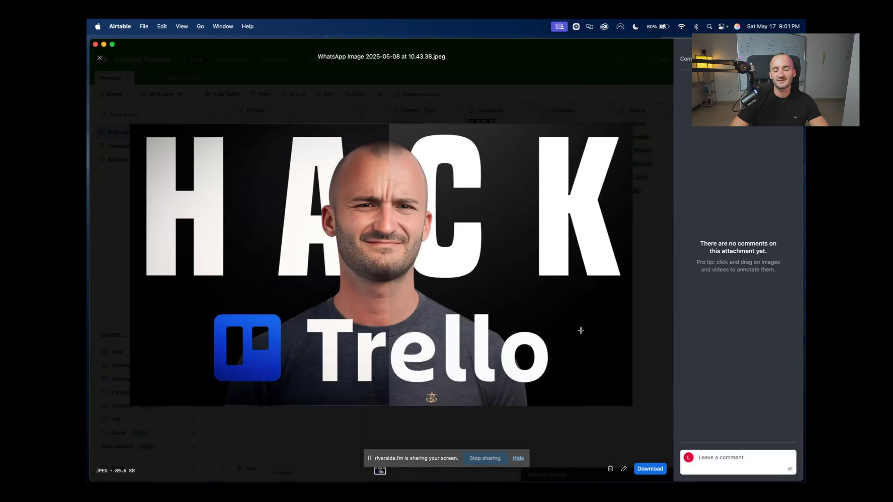
pyautogui.click(537, 67)
pyautogui.click(480, 180)
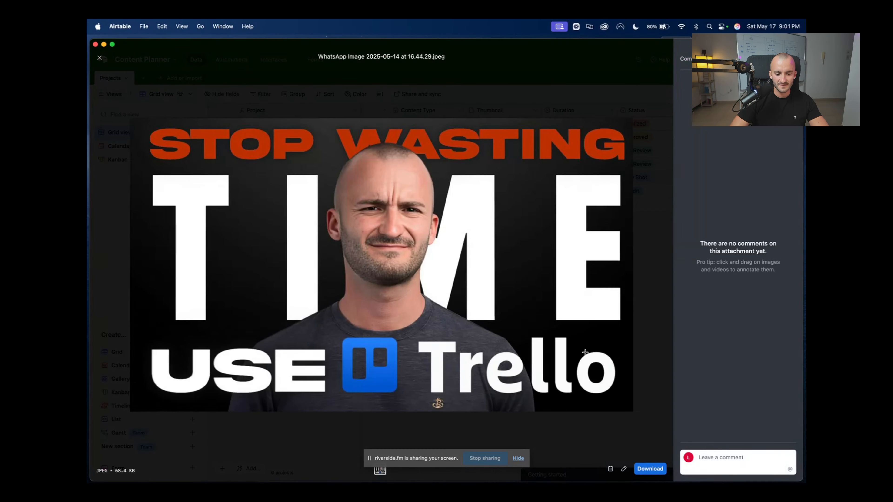
pyautogui.click(505, 60)
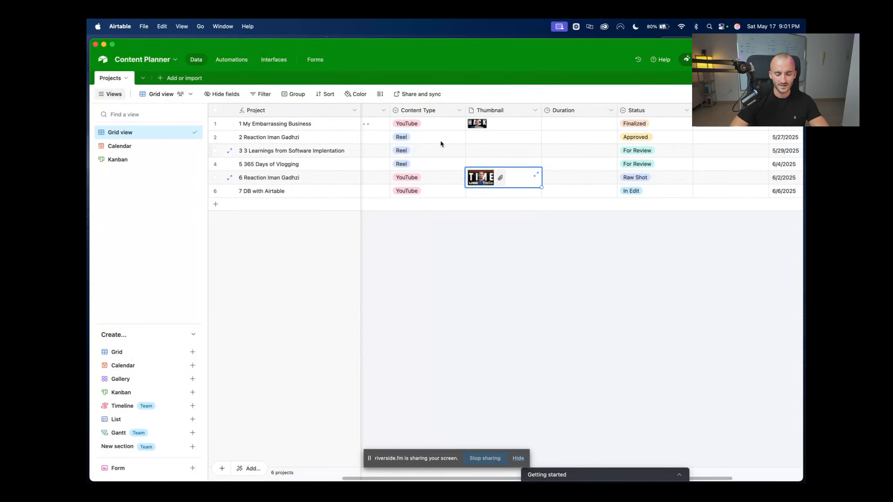
pyautogui.click(522, 257)
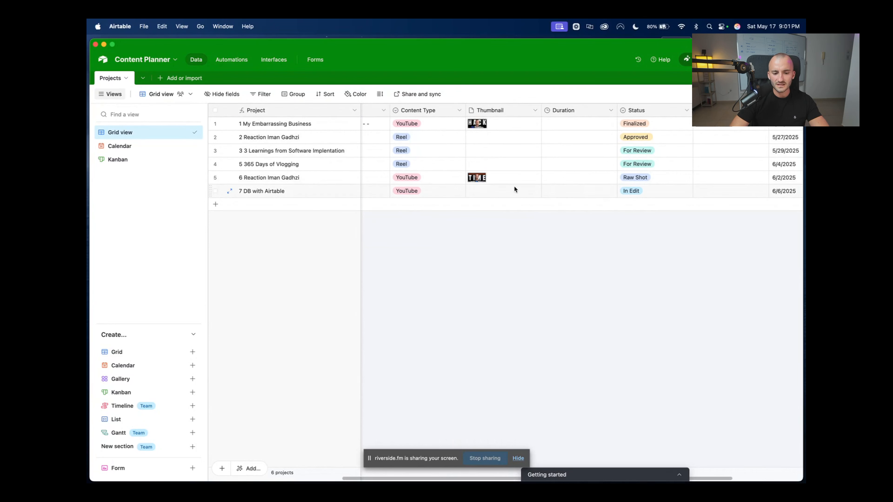
# Try Medium and Extra Tall row heights, then settle on Tall for the grid
pyautogui.click(380, 96)
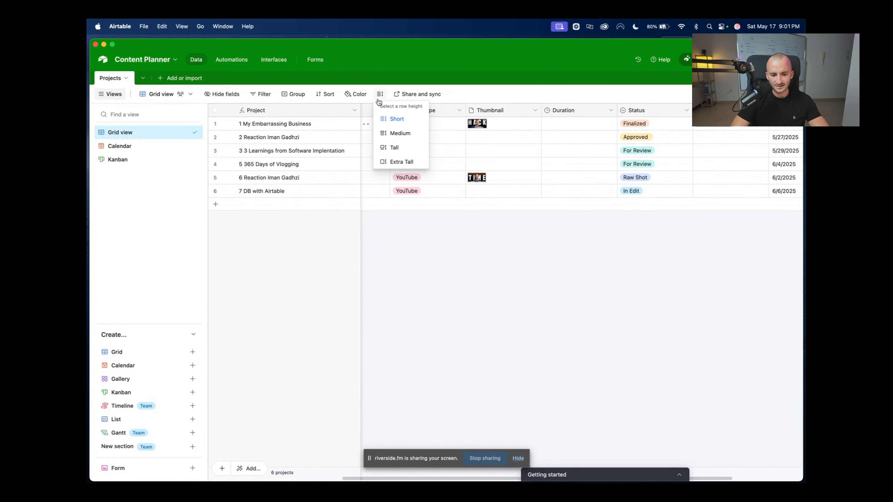
pyautogui.click(403, 149)
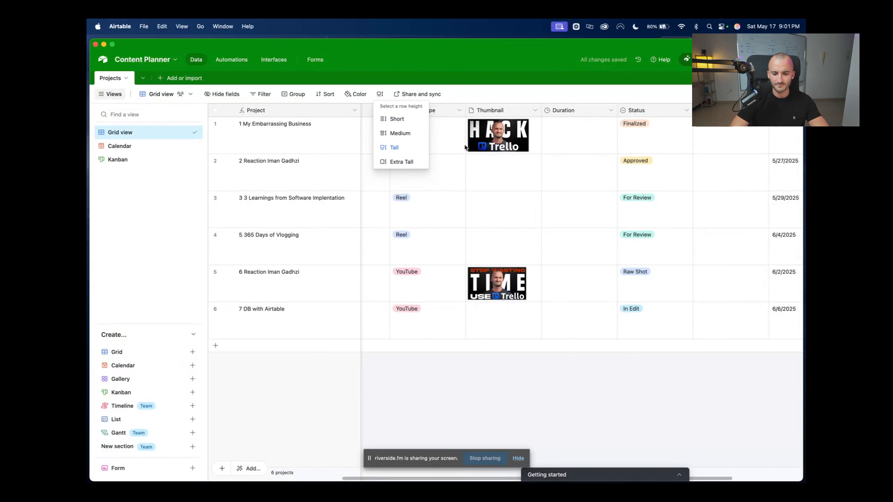
pyautogui.click(404, 133)
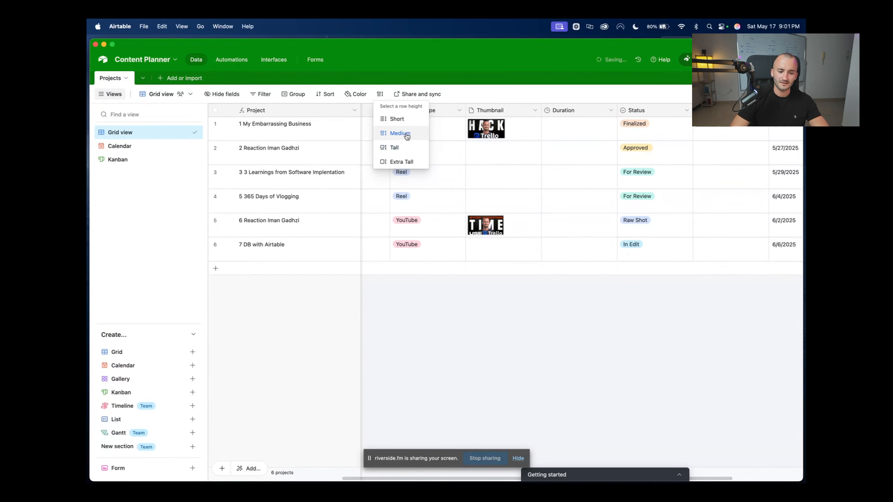
pyautogui.click(404, 161)
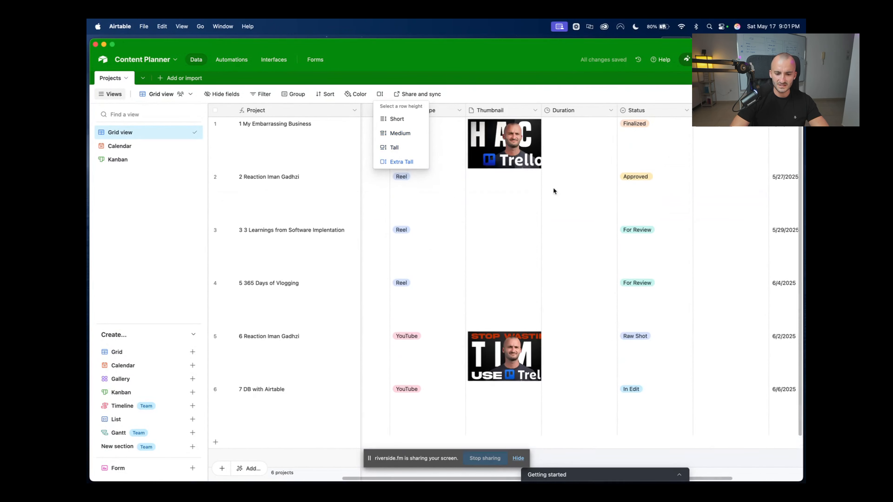
pyautogui.click(399, 148)
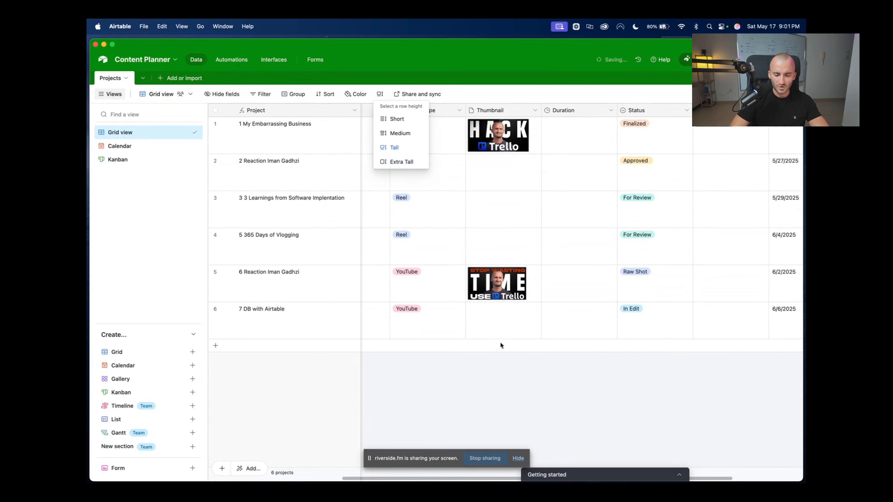
pyautogui.click(502, 346)
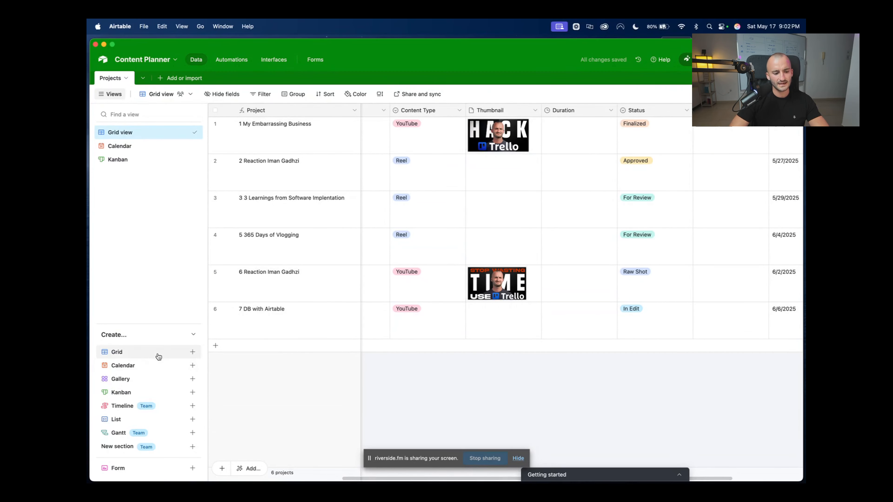
# Create a Gallery view whose cards hide Description and ID and show Content Type
pyautogui.click(192, 378)
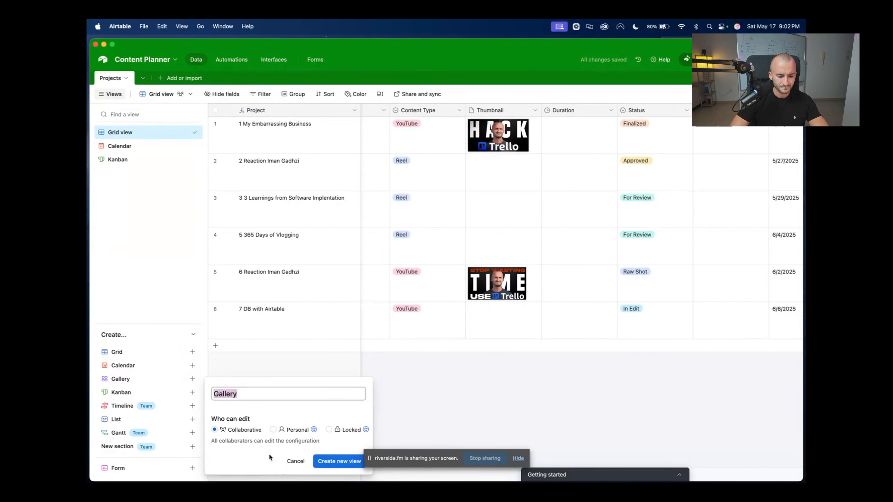
pyautogui.click(321, 461)
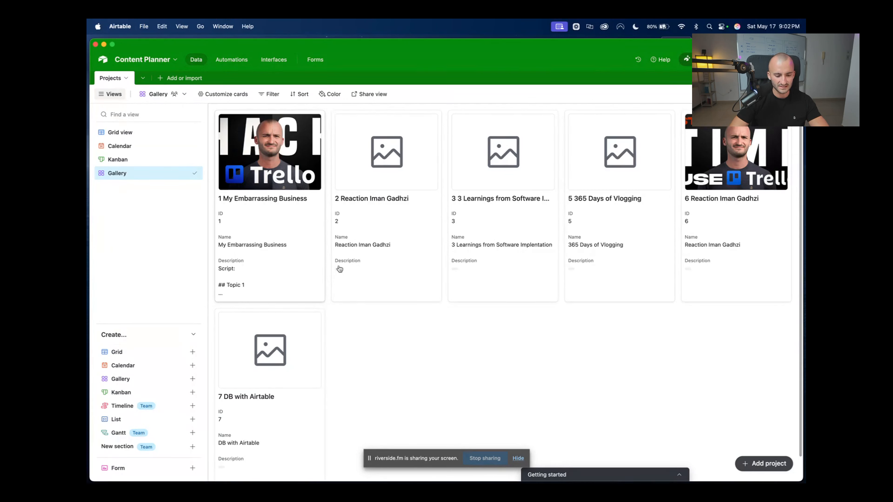
pyautogui.click(218, 96)
pyautogui.click(212, 185)
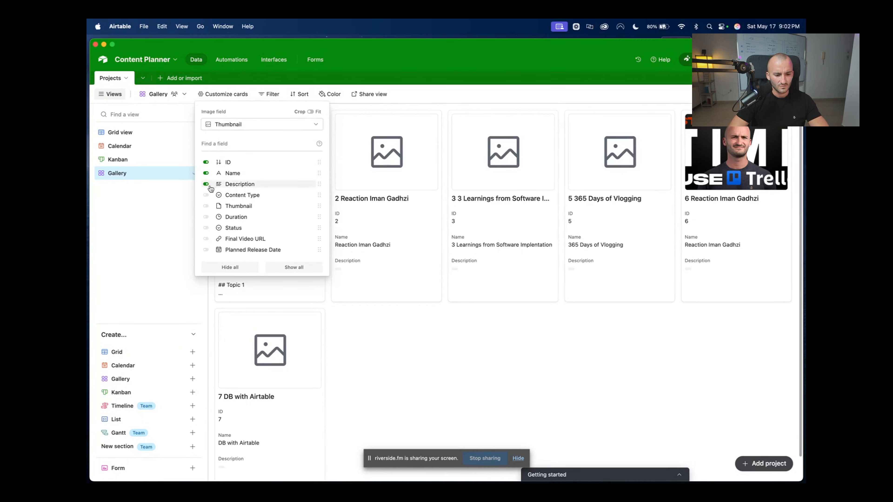
pyautogui.click(206, 164)
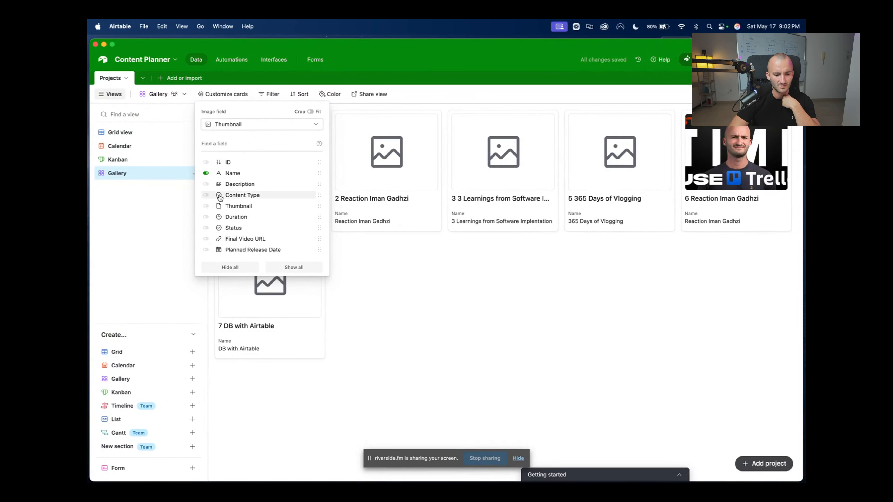
pyautogui.click(208, 195)
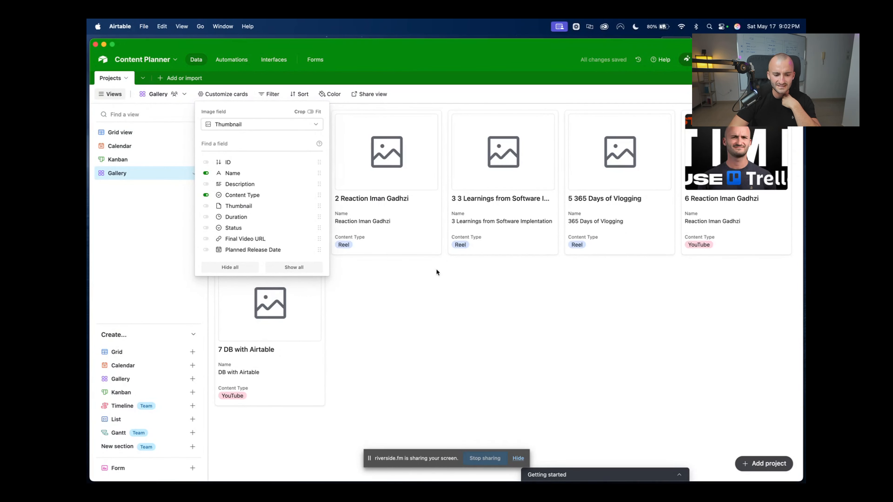
pyautogui.click(472, 359)
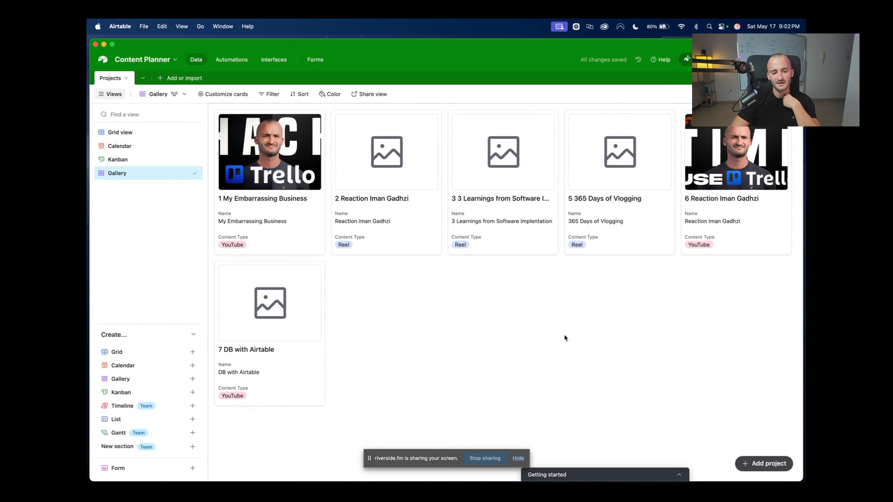
# Delete the Gallery view and switch to the Kanban board
pyautogui.click(195, 174)
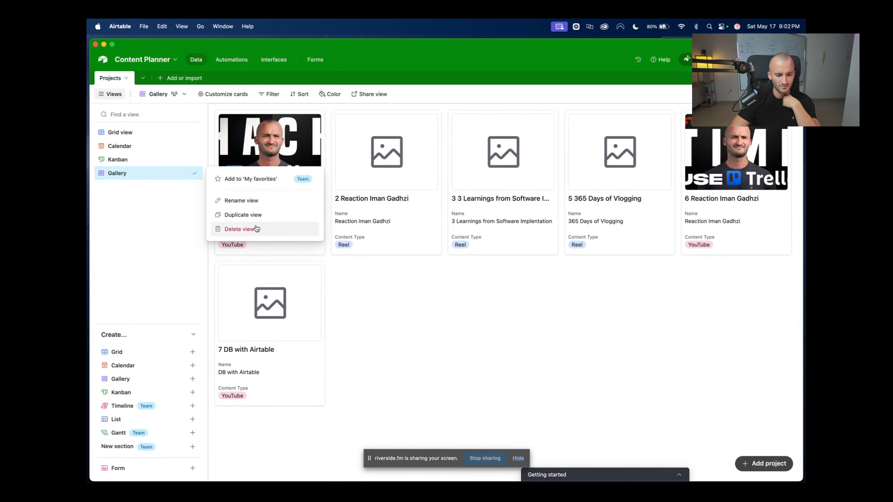
pyautogui.click(227, 233)
pyautogui.click(129, 161)
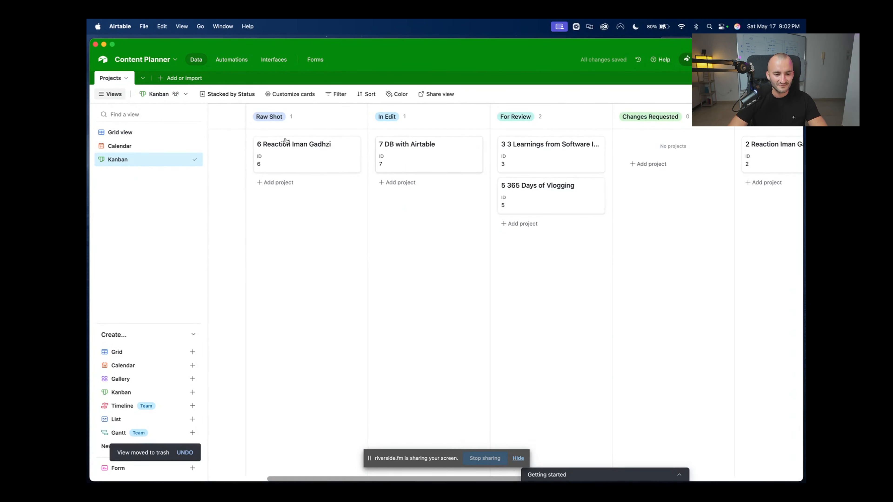
# Show the Thumbnail field on the Kanban cards and scroll across the board
pyautogui.click(292, 94)
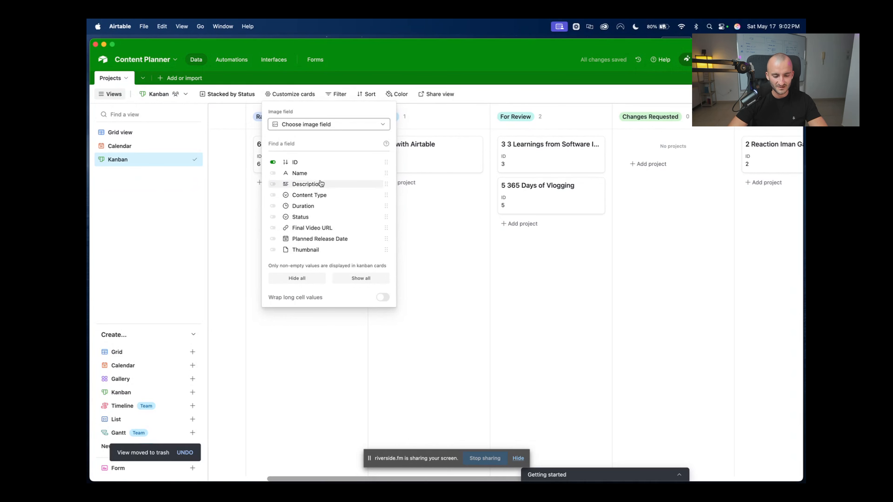
pyautogui.click(274, 251)
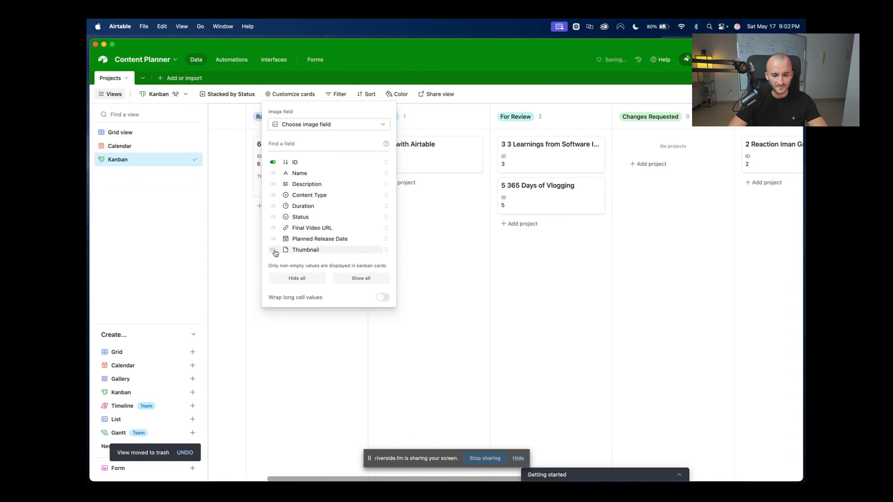
pyautogui.click(406, 295)
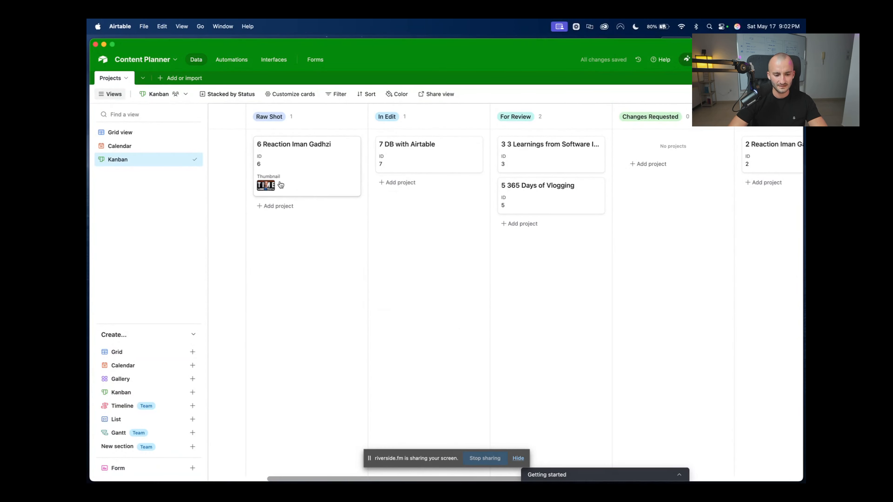
pyautogui.hscroll(10, 281, 181)
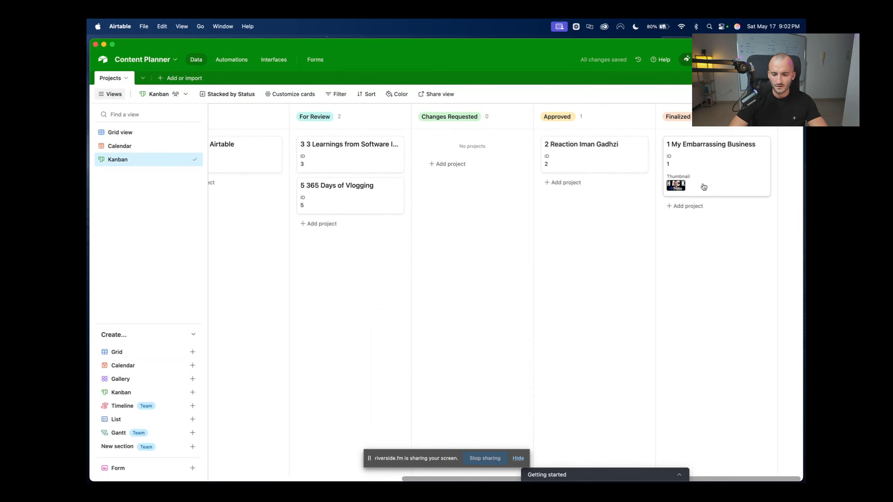
pyautogui.hscroll(-14, 316, 134)
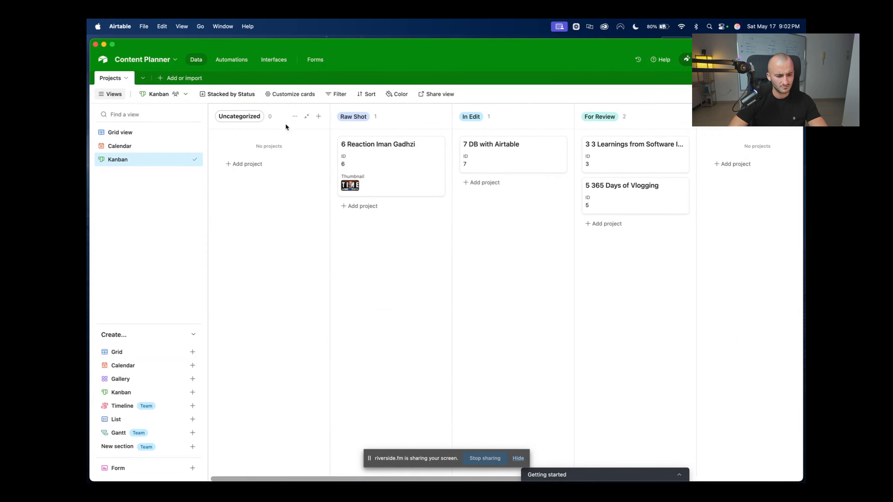
# Use Thumbnail as the card cover image and hide the separate Thumbnail field line
pyautogui.click(291, 94)
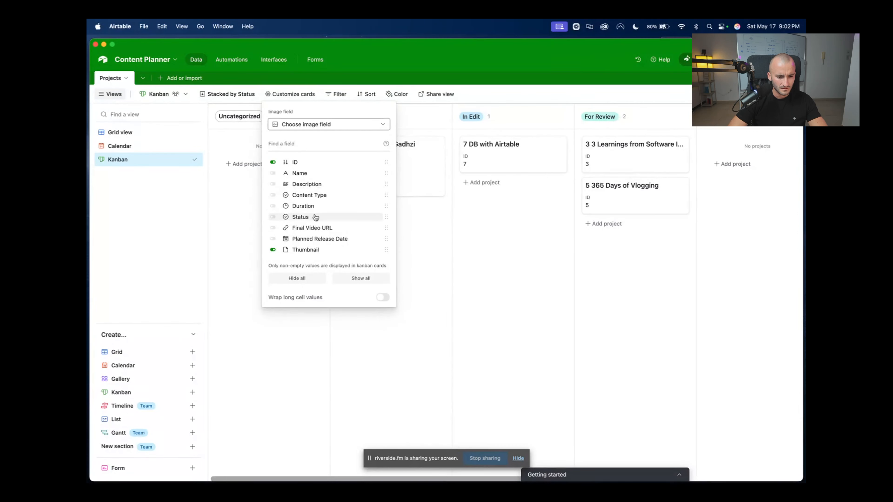
pyautogui.click(331, 125)
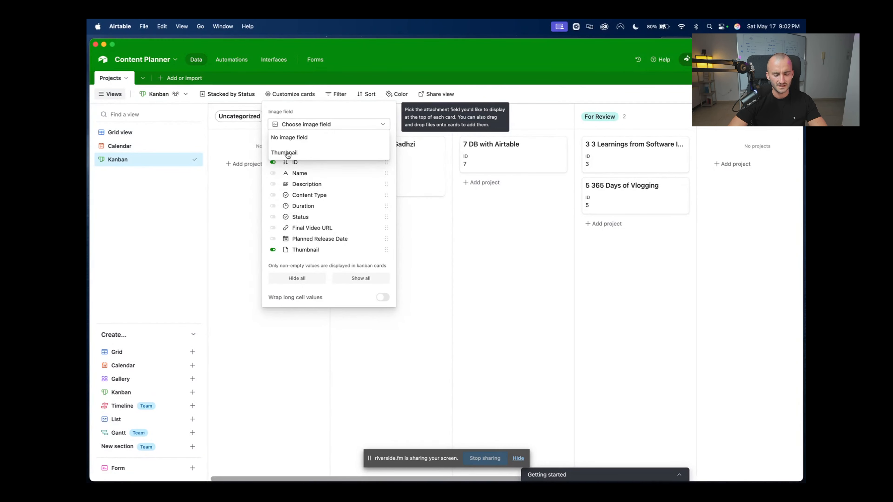
pyautogui.click(297, 152)
pyautogui.click(541, 329)
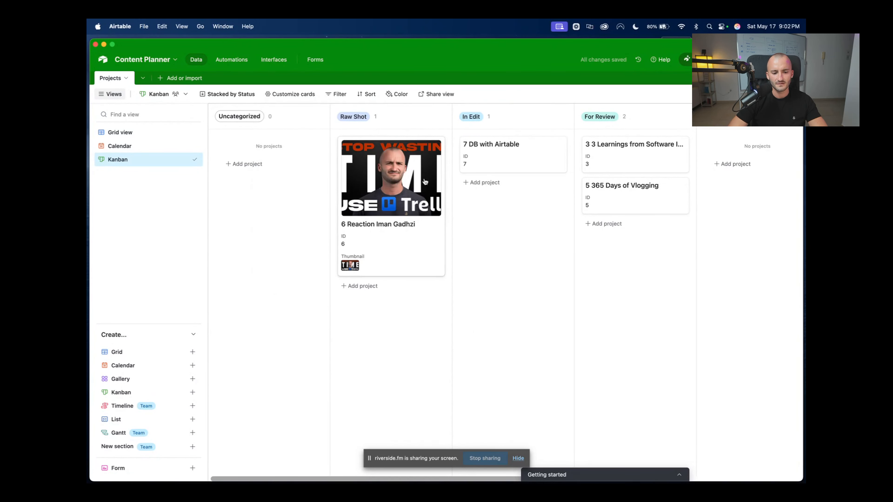
pyautogui.click(294, 94)
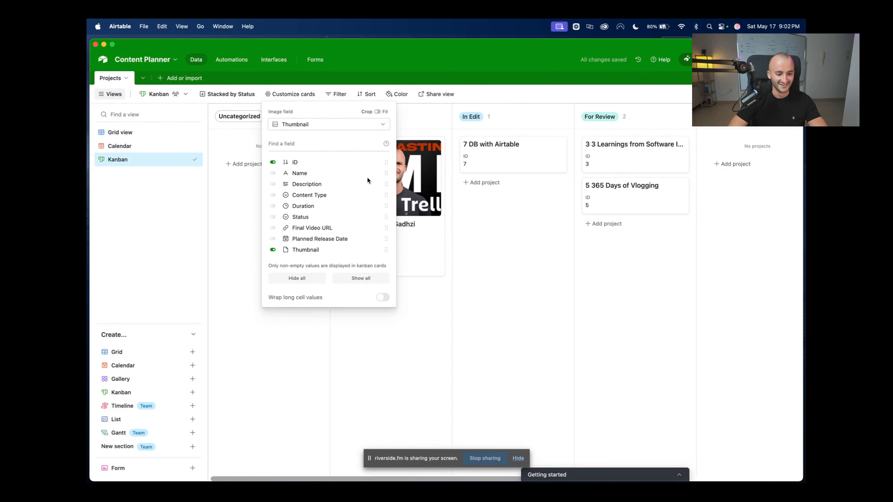
pyautogui.click(273, 250)
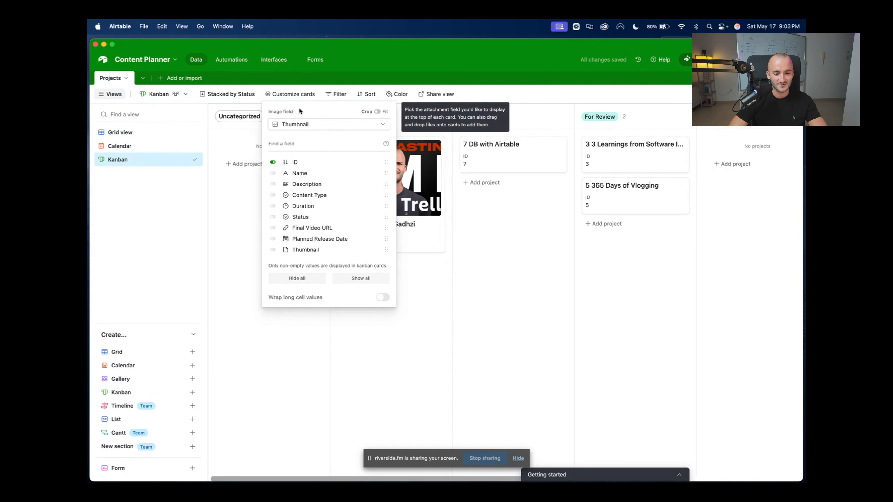
# Drag the 1 My Embarrassing Business card from Finalized into Changes Requested
pyautogui.click(465, 295)
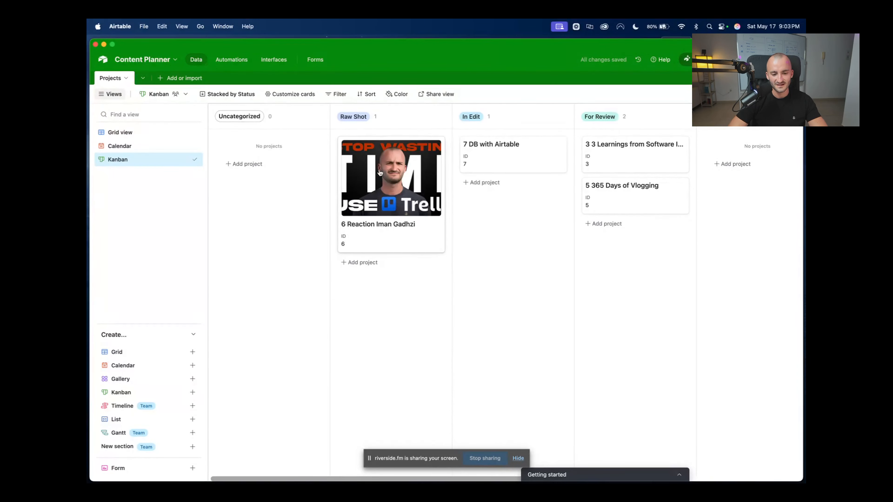
pyautogui.hscroll(8, 416, 220)
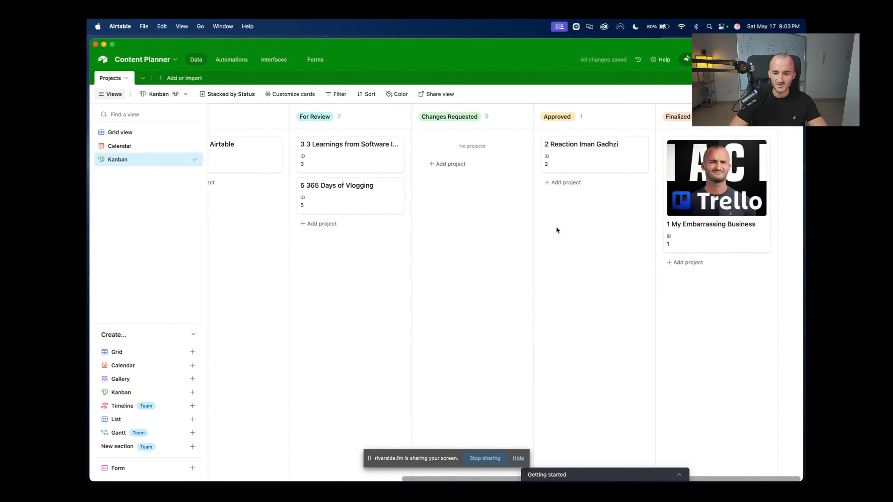
pyautogui.moveTo(724, 208); pyautogui.dragTo(463, 168)
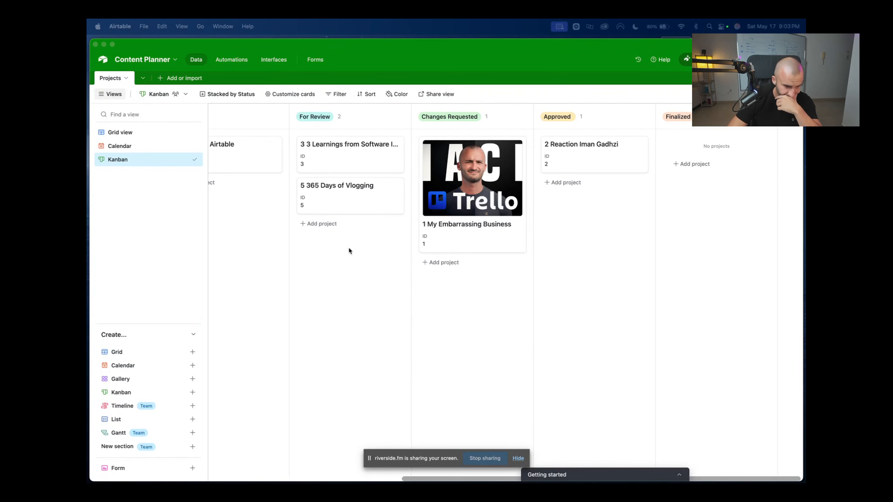
# Switch to the Grid view and delete the Thumbnail field
pyautogui.click(143, 133)
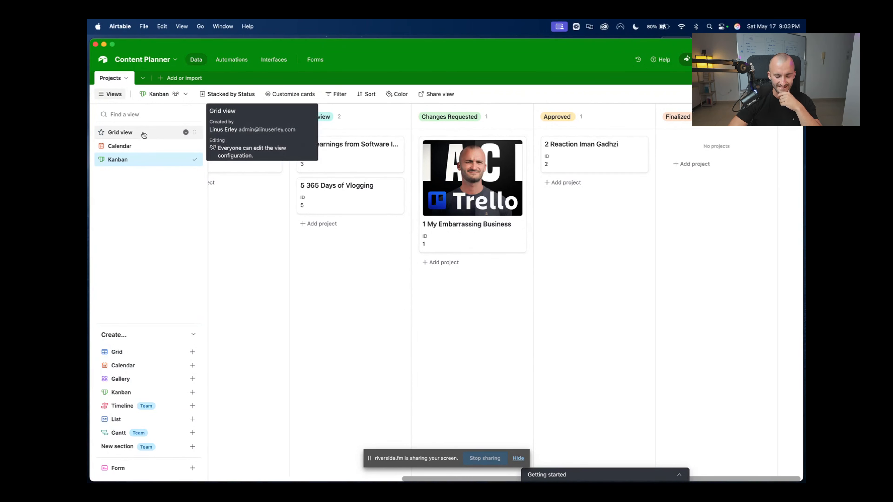
pyautogui.click(144, 134)
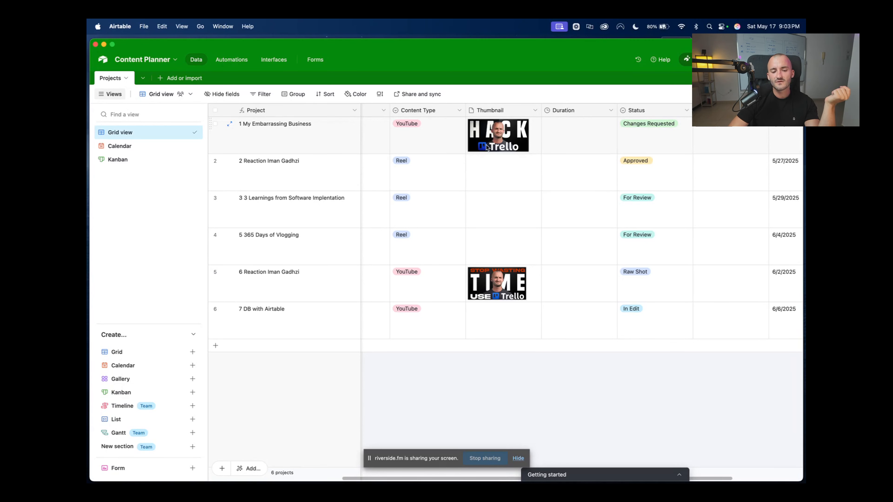
pyautogui.click(420, 111)
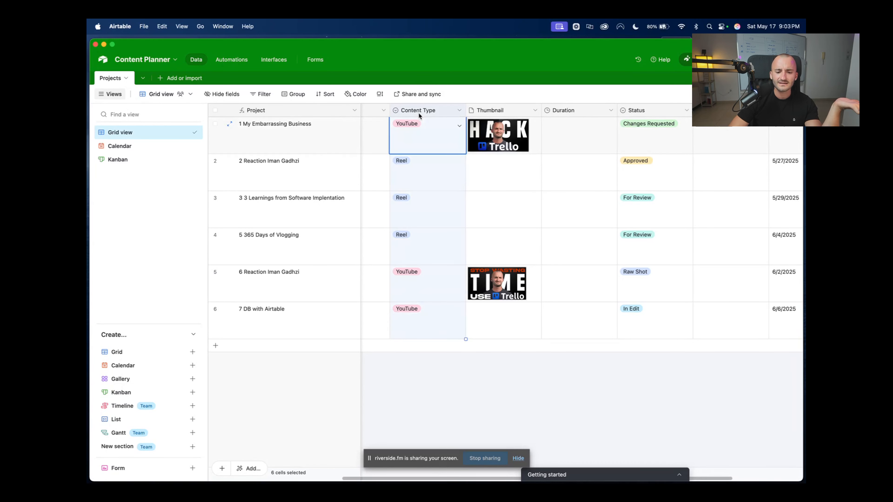
pyautogui.click(655, 112)
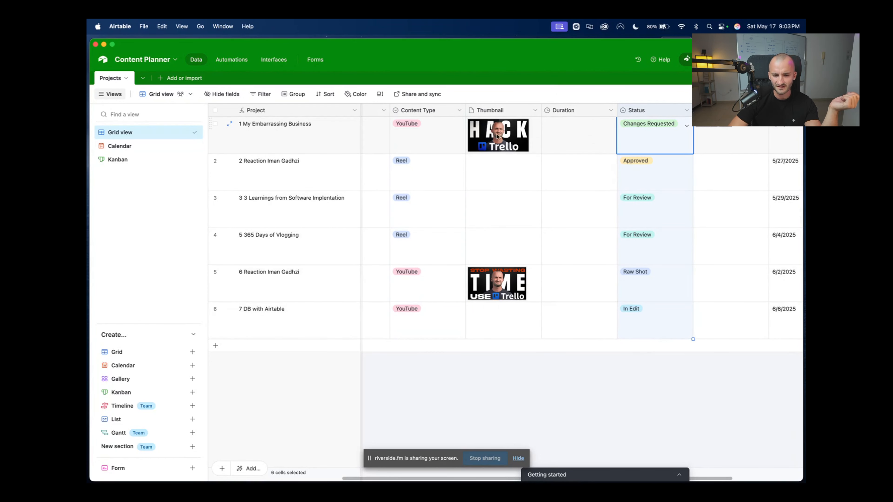
pyautogui.click(520, 110)
pyautogui.click(535, 110)
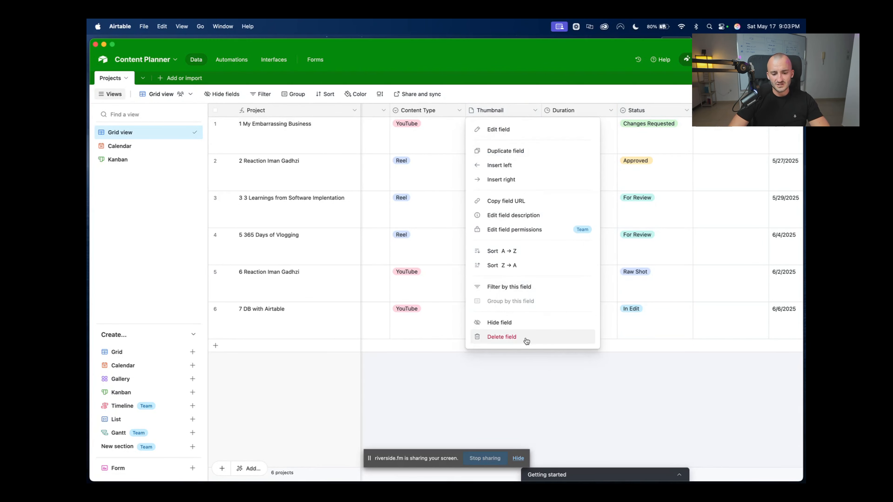
pyautogui.press('Return')
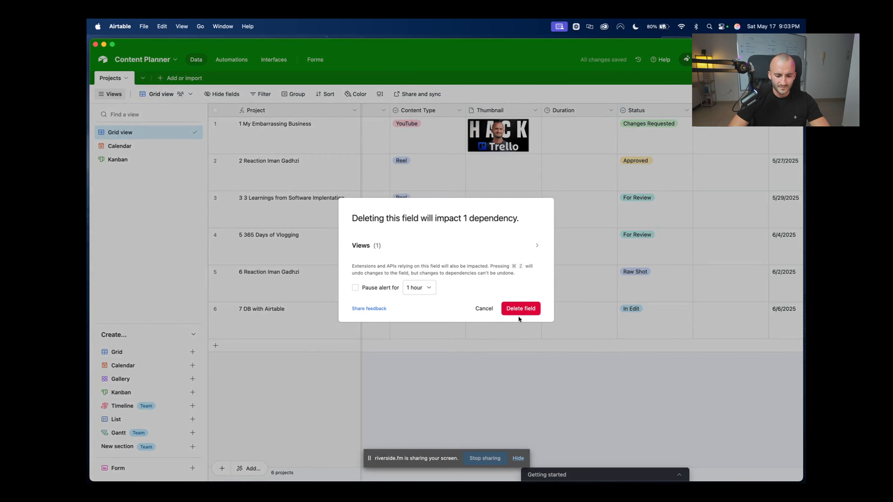
pyautogui.click(522, 308)
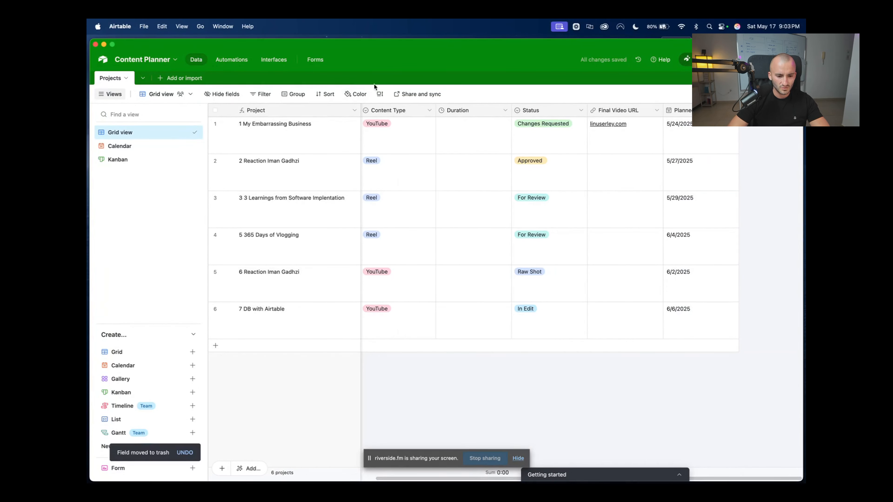
# Set the grid rows back to Short height
pyautogui.click(380, 94)
pyautogui.click(397, 119)
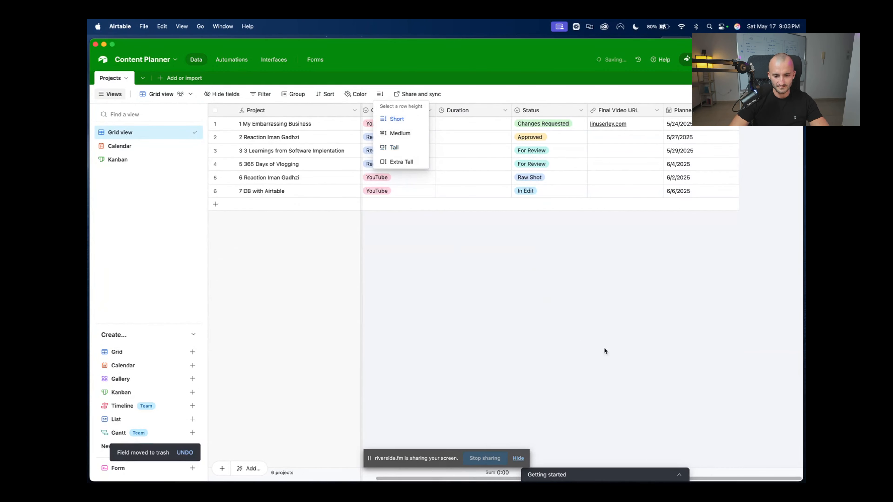
pyautogui.click(403, 279)
pyautogui.click(426, 191)
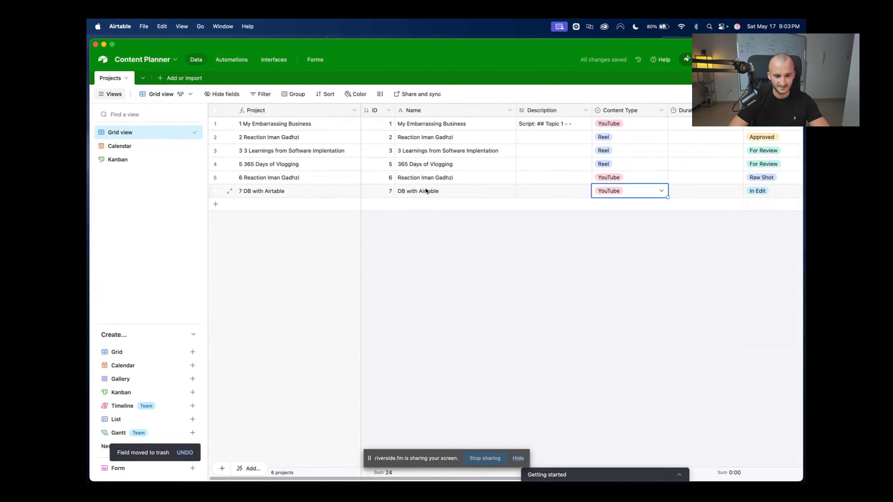
pyautogui.click(502, 339)
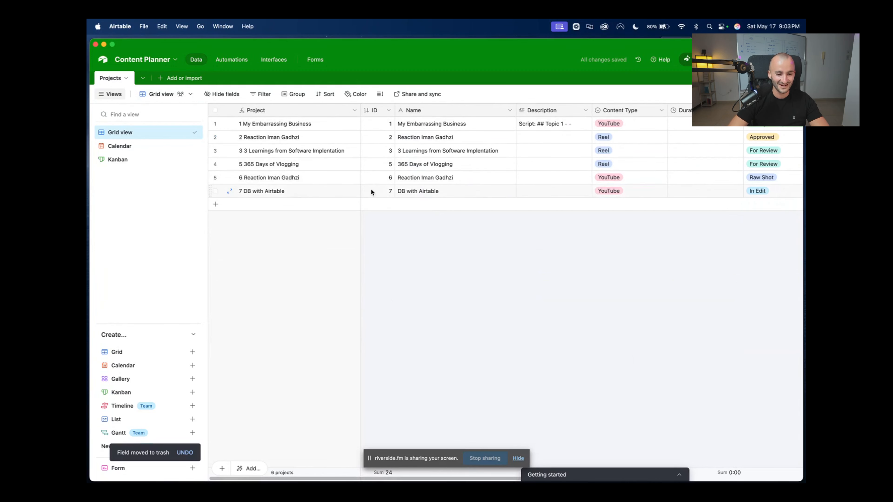
# Create a new blank table named Thumbnails
pyautogui.click(161, 78)
pyautogui.click(205, 107)
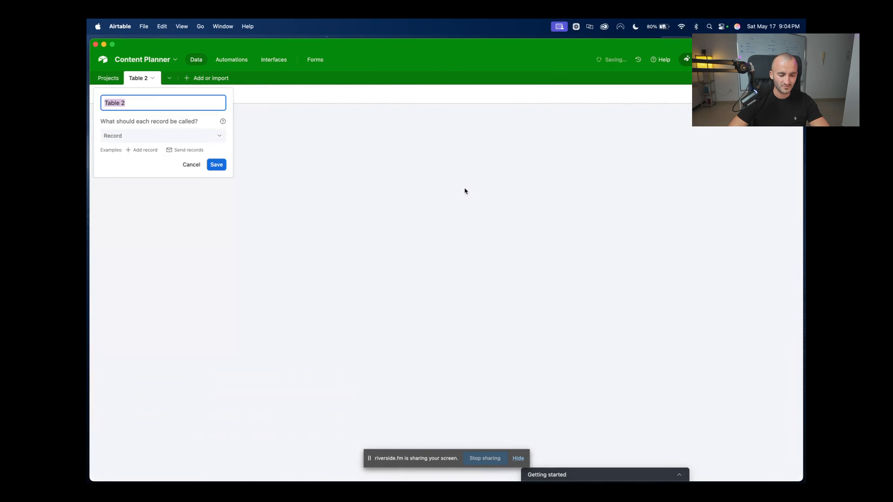
pyautogui.write('Thi')
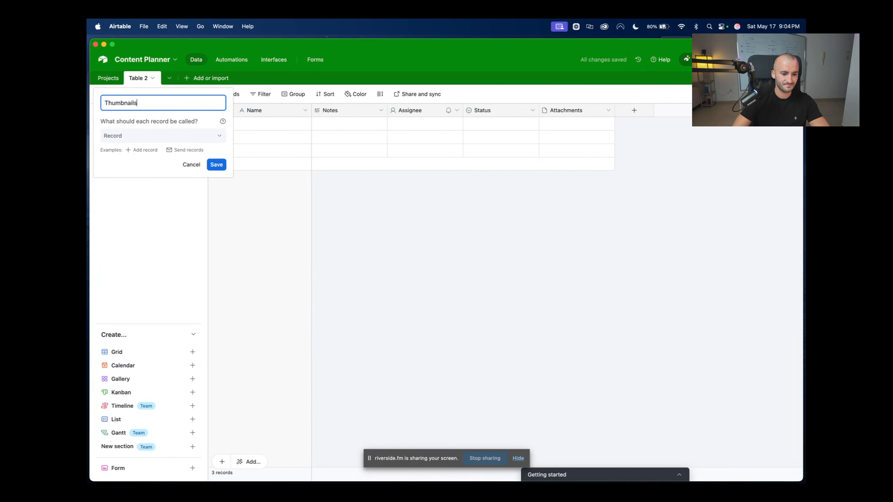
pyautogui.press('Return')
# Delete the Notes and Assignee fields from the Thumbnails table
pyautogui.click(579, 111)
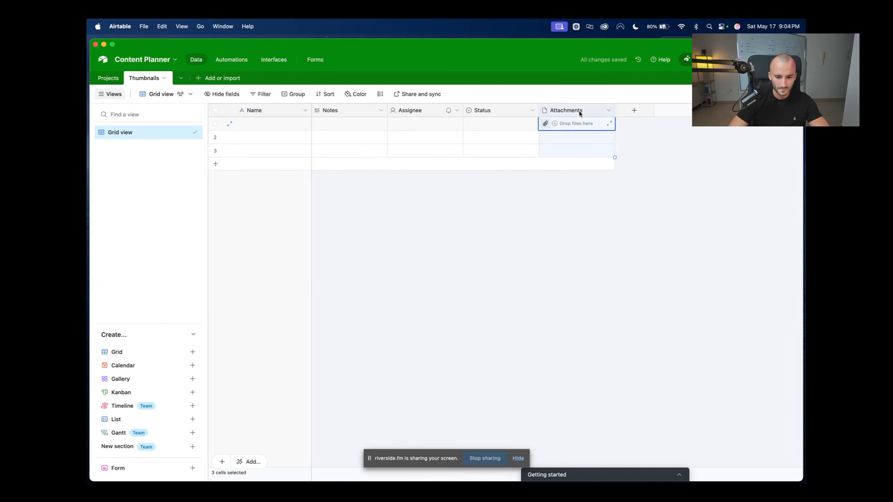
pyautogui.keyDown('shift'); pyautogui.click(496, 112); pyautogui.keyUp('shift')
pyautogui.click(604, 198)
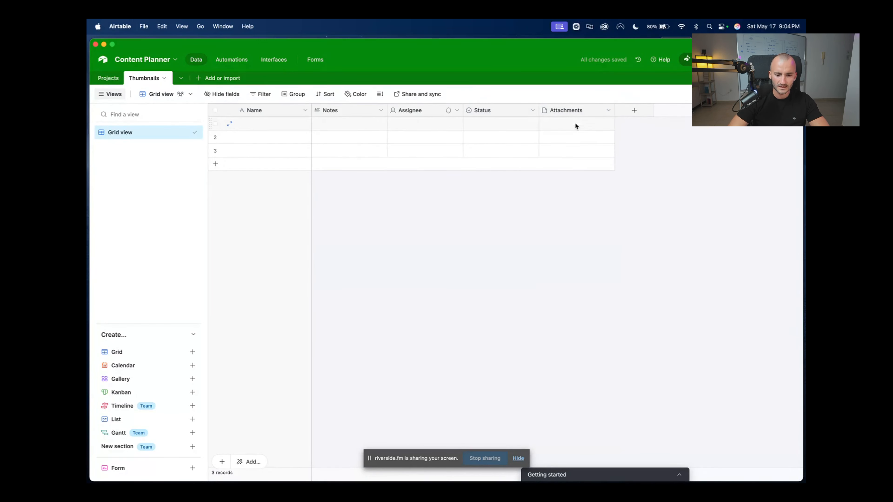
pyautogui.click(495, 109)
pyautogui.click(427, 108)
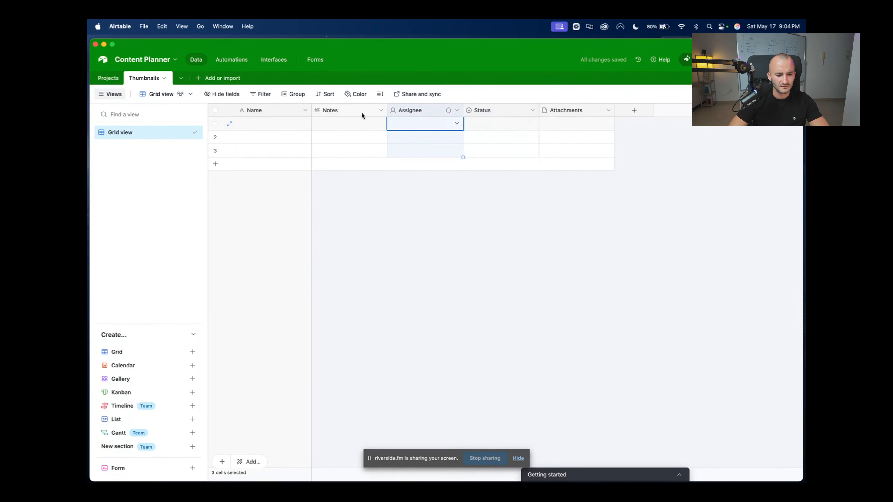
pyautogui.press('Escape')
pyautogui.click(416, 115)
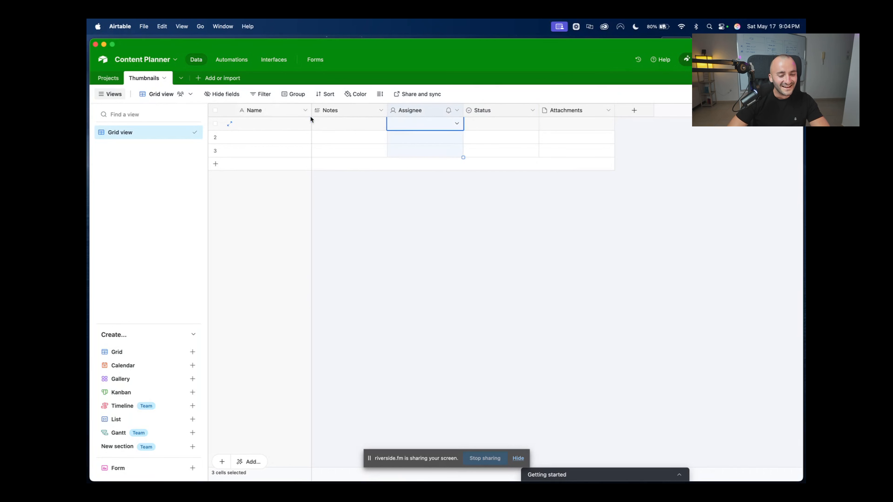
pyautogui.keyDown('shift'); pyautogui.click(363, 116); pyautogui.keyUp('shift')
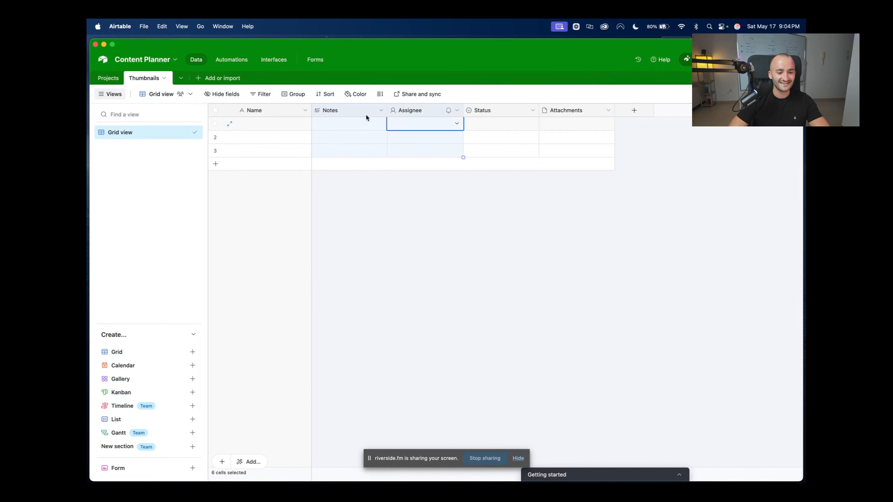
pyautogui.rightClick(365, 114)
pyautogui.click(356, 201)
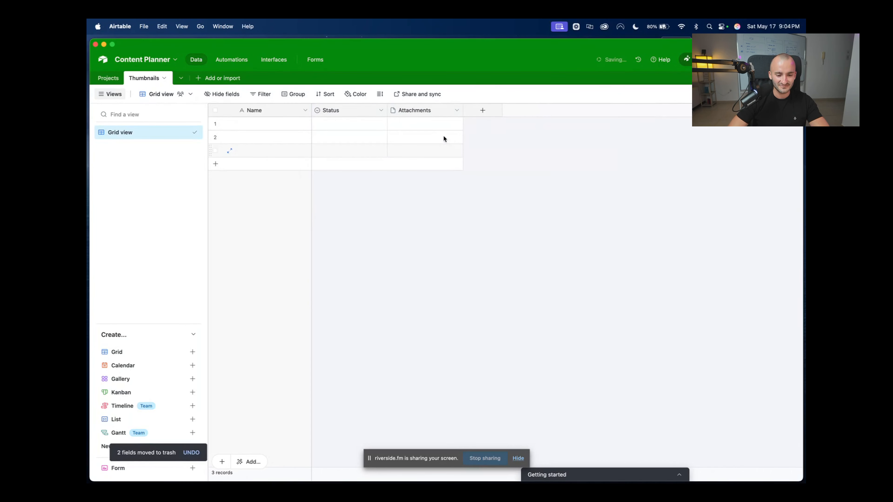
# Rename the Attachments field to Thumbnail
pyautogui.click(456, 110)
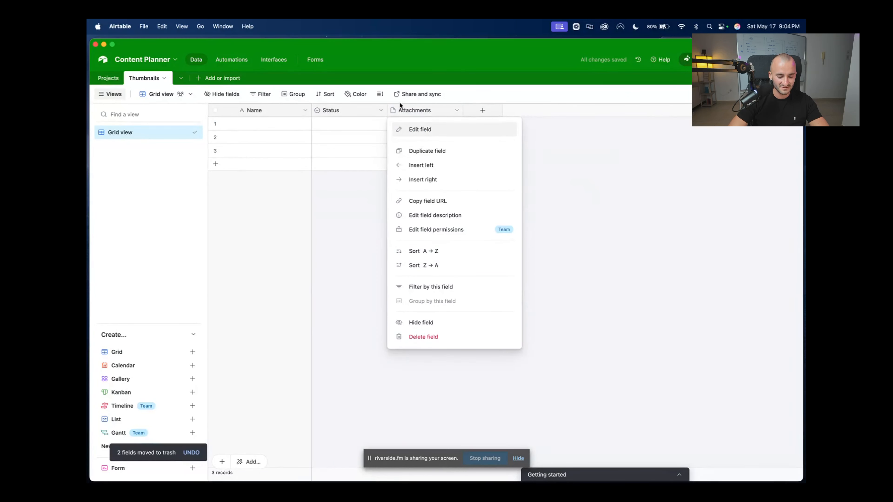
pyautogui.click(408, 130)
pyautogui.doubleClick(433, 137)
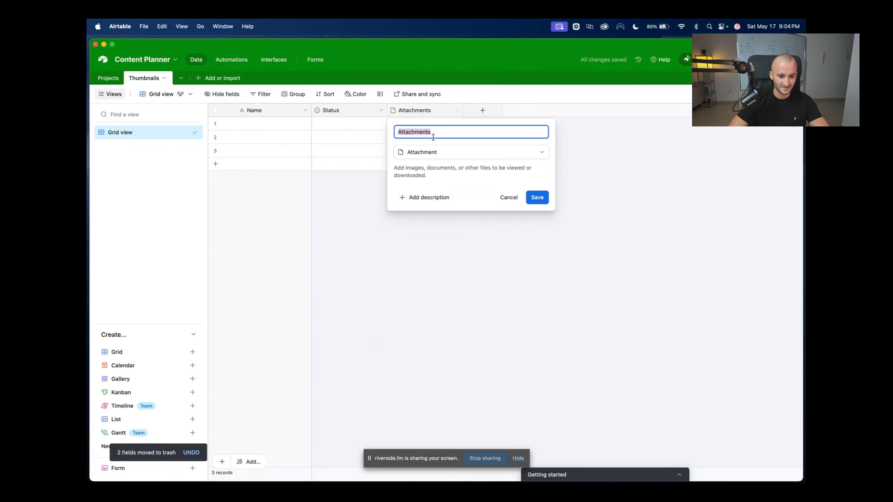
pyautogui.write('Thumbnail')
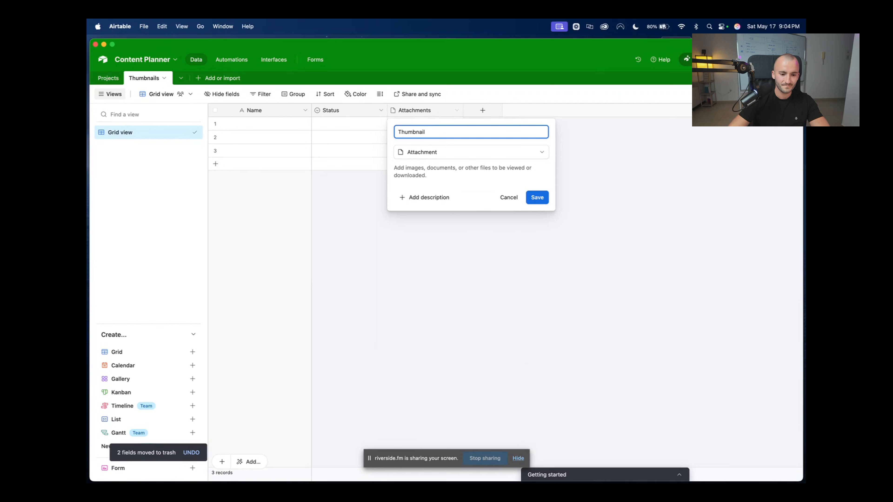
pyautogui.click(535, 197)
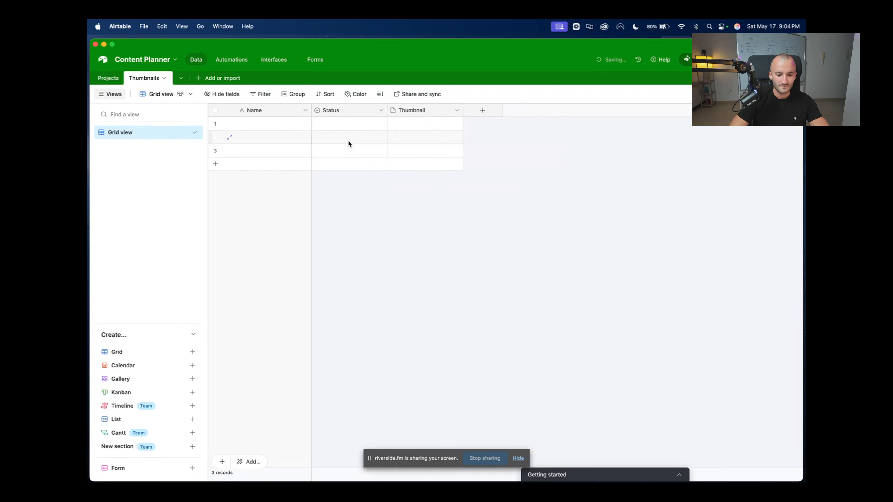
# Open the Status field settings and remove the default options
pyautogui.click(348, 140)
pyautogui.click(377, 112)
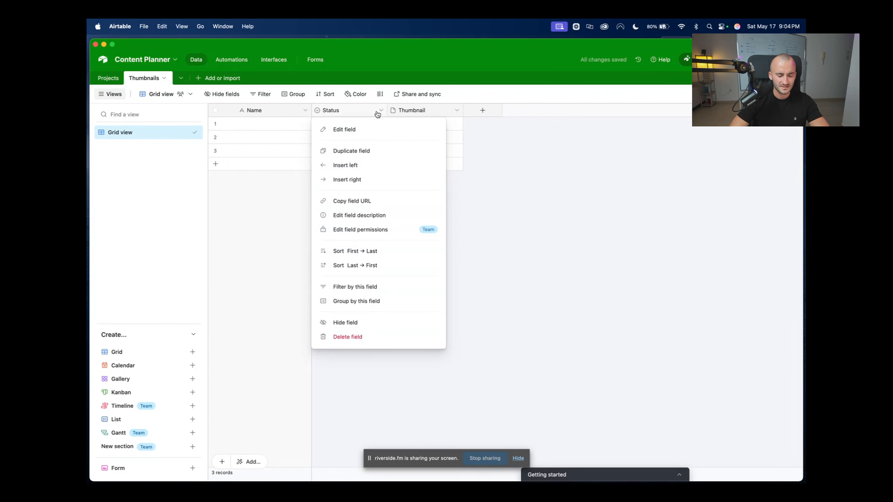
pyautogui.click(365, 130)
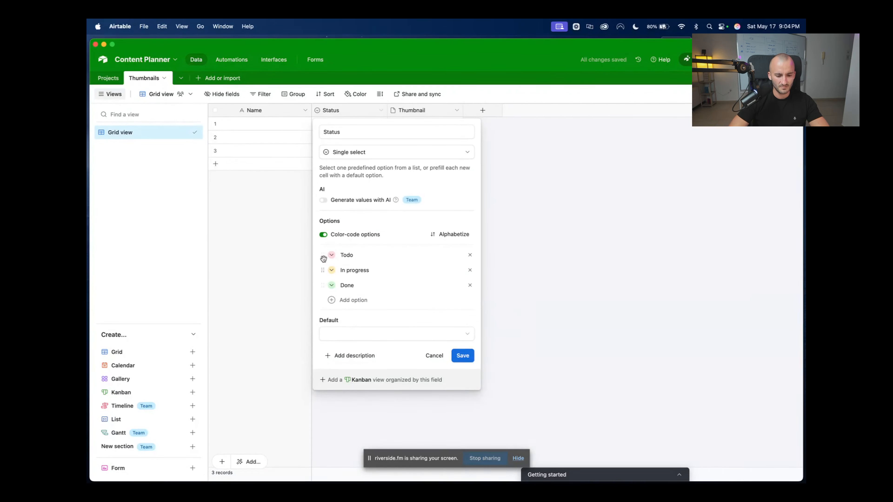
pyautogui.click(470, 254)
pyautogui.click(470, 254)
pyautogui.click(471, 254)
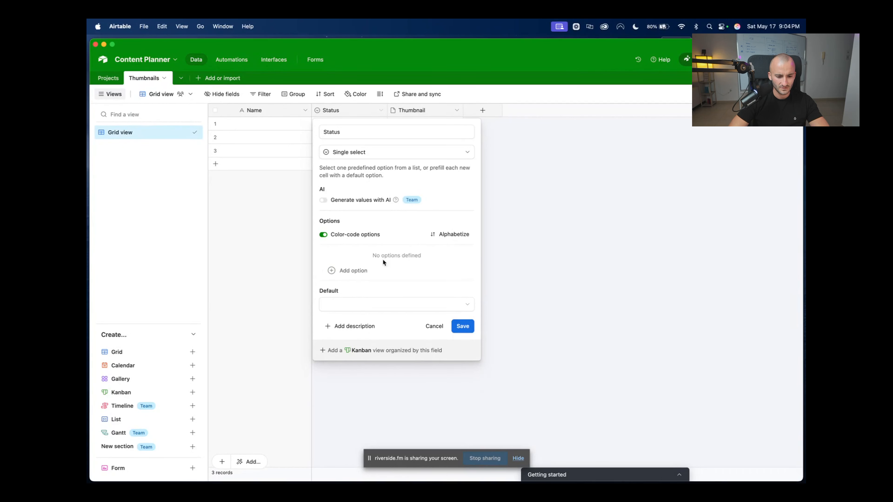
# Add Status options Concept, In Edit, Awaiting Review and Approved, then save
pyautogui.click(379, 269)
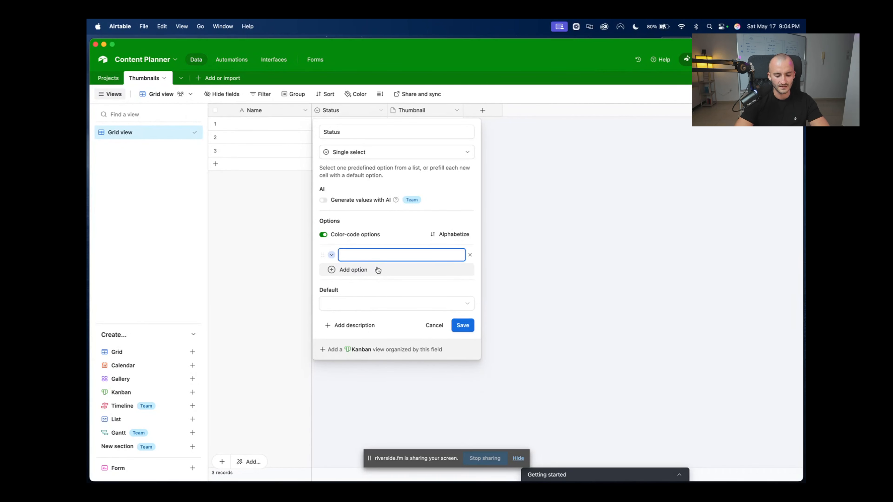
pyautogui.write('Concept')
pyautogui.press('Return')
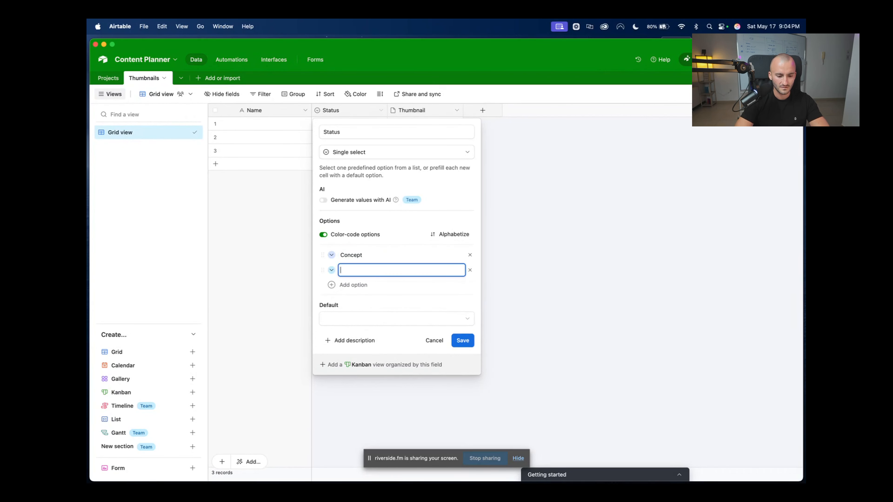
pyautogui.write('In Edit')
pyautogui.press('Return')
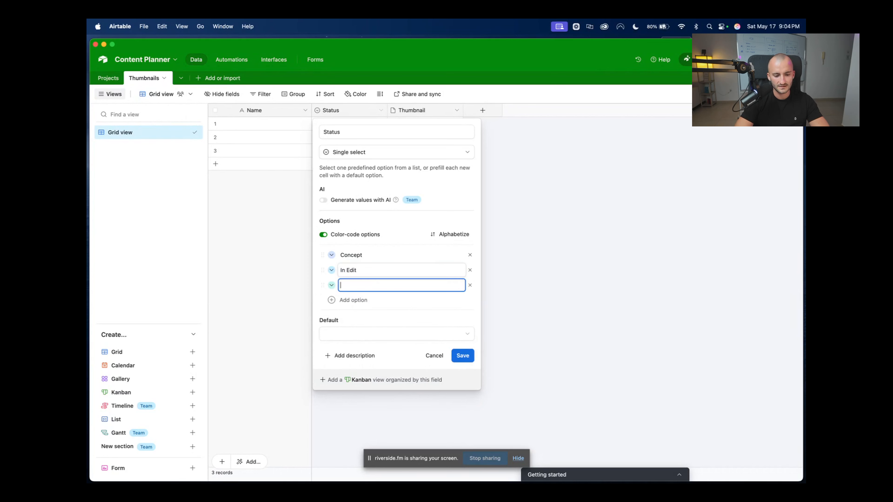
pyautogui.write('Aw')
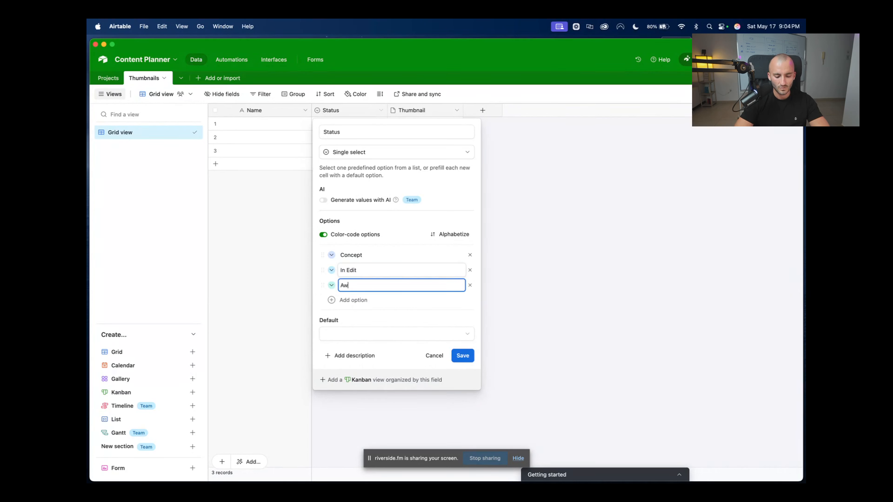
pyautogui.write('aiting Review')
pyautogui.press('Return')
pyautogui.write('Ap')
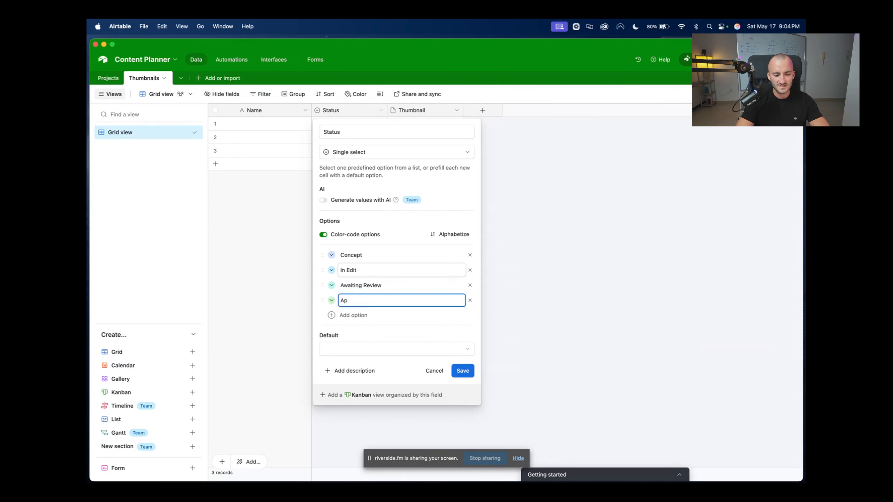
pyautogui.write('prove')
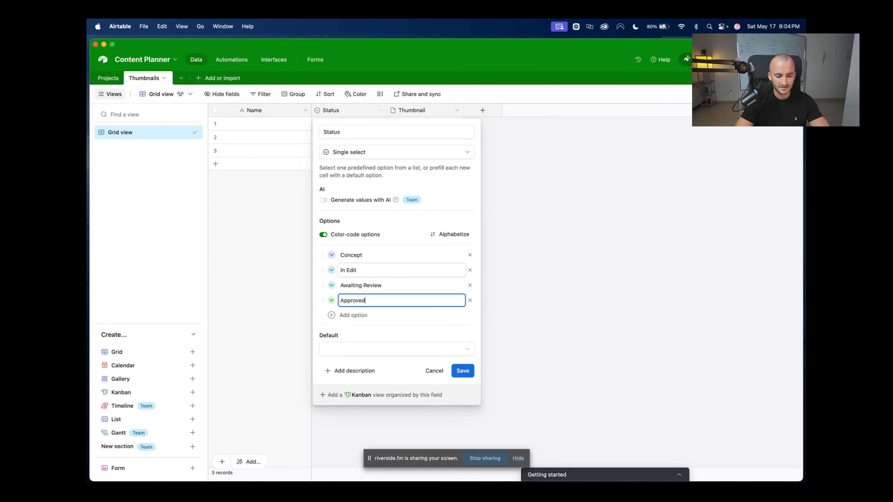
pyautogui.write('d')
pyautogui.press('Return')
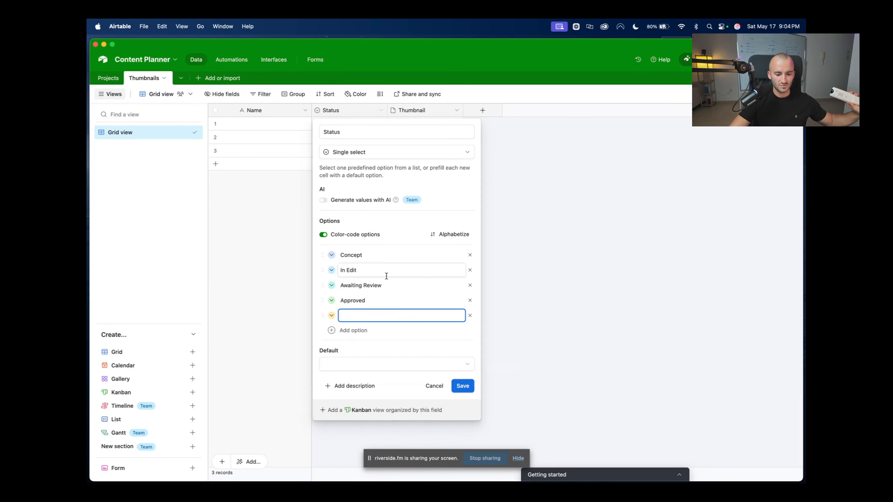
pyautogui.click(470, 316)
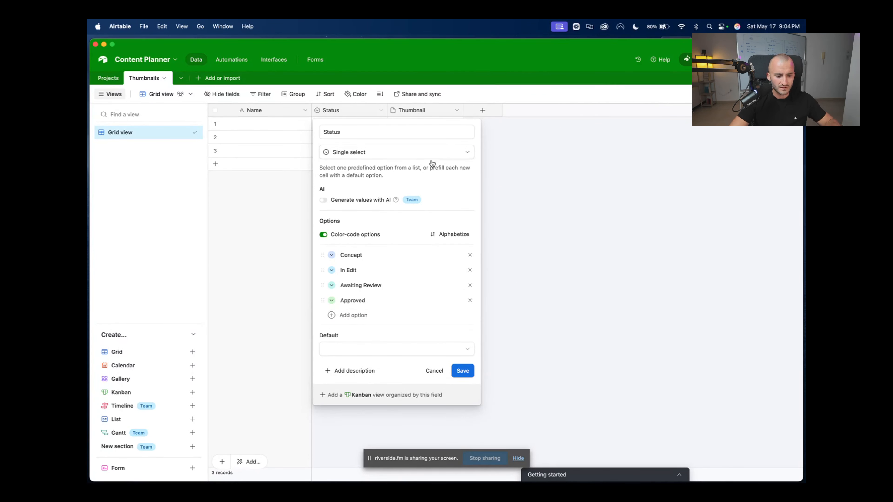
pyautogui.click(463, 371)
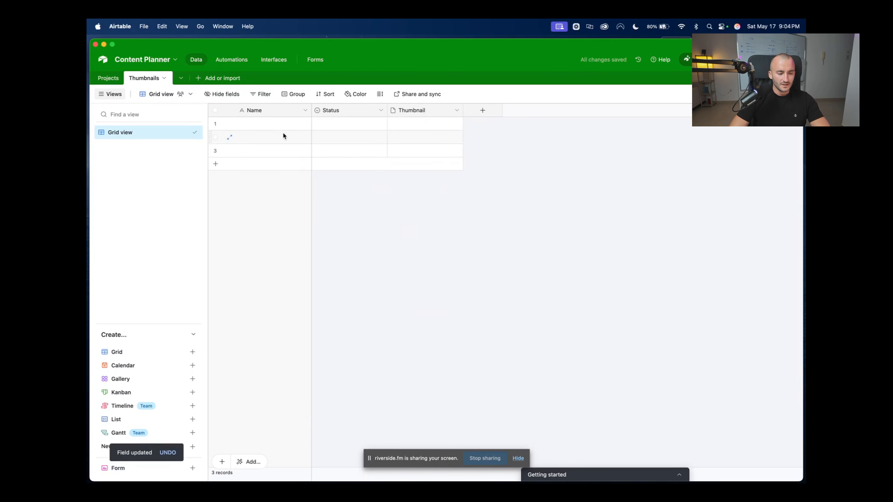
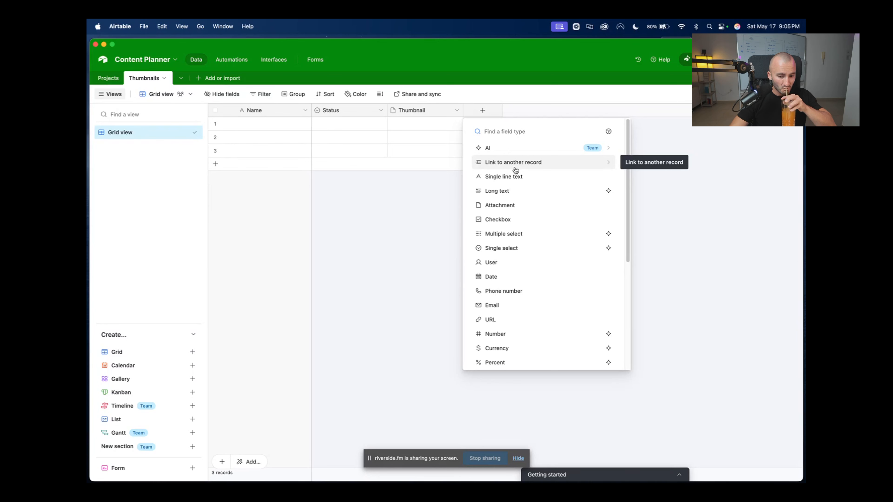
# Create a link-to-record field named Related Project that points to the Projects table
pyautogui.click(515, 168)
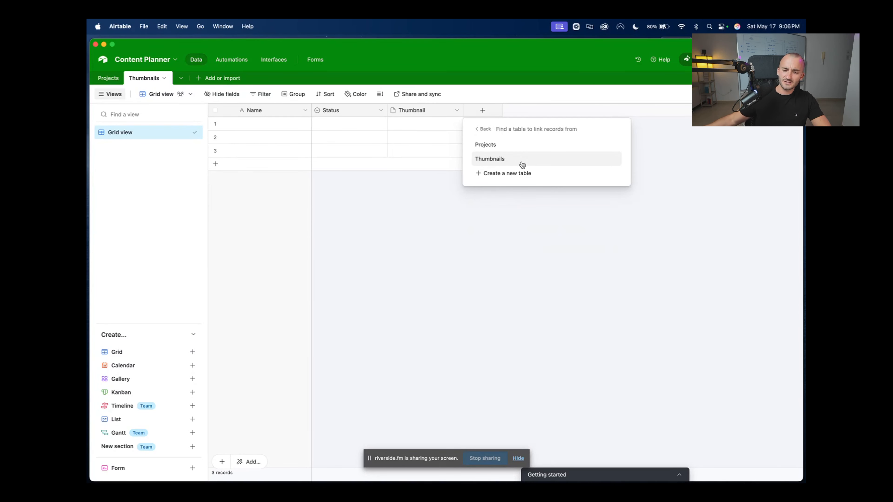
pyautogui.click(509, 151)
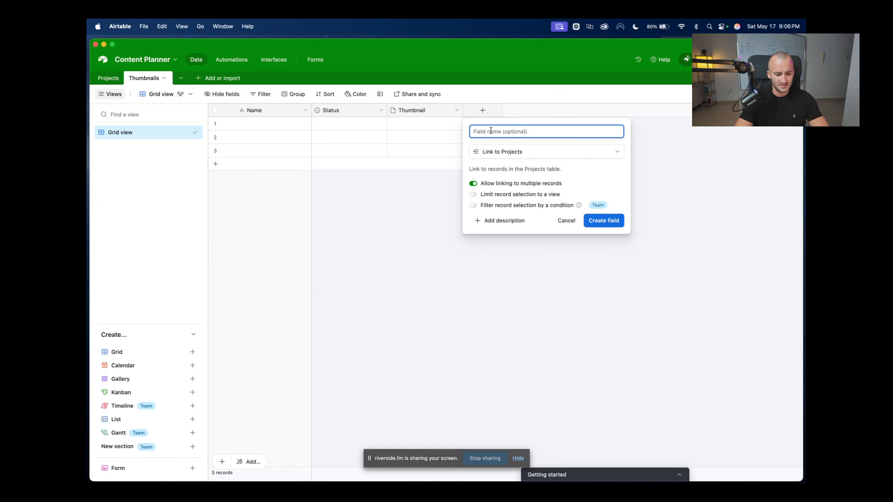
pyautogui.write('Related Project')
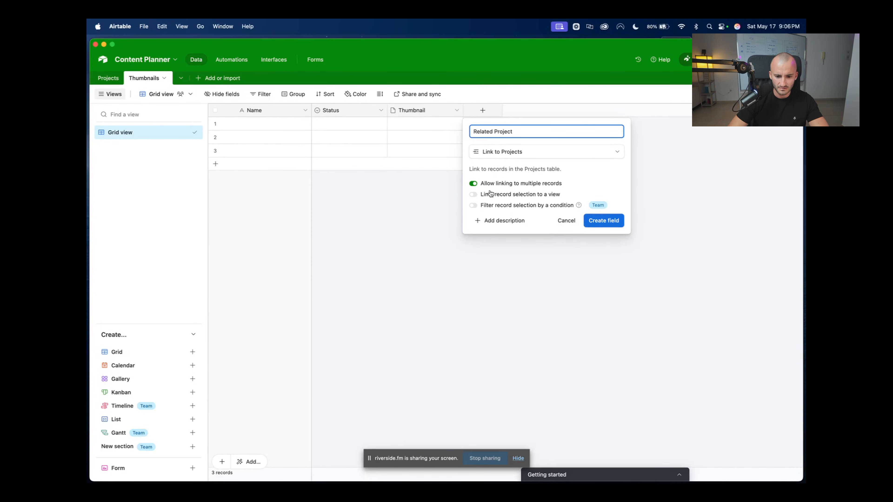
pyautogui.click(609, 220)
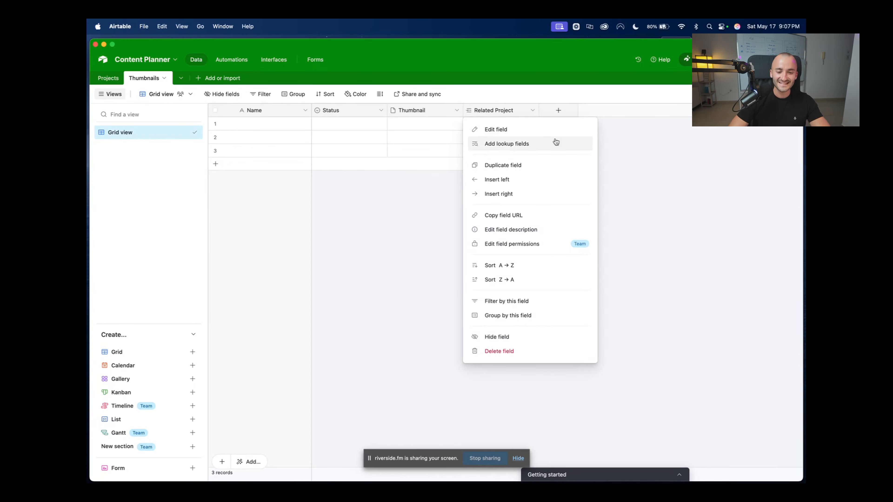
pyautogui.press('Escape')
pyautogui.click(496, 127)
pyautogui.click(470, 123)
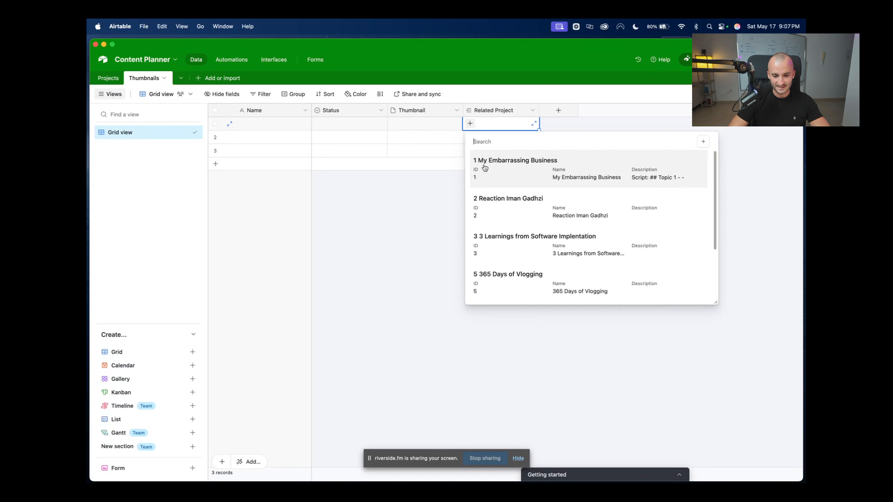
pyautogui.click(391, 225)
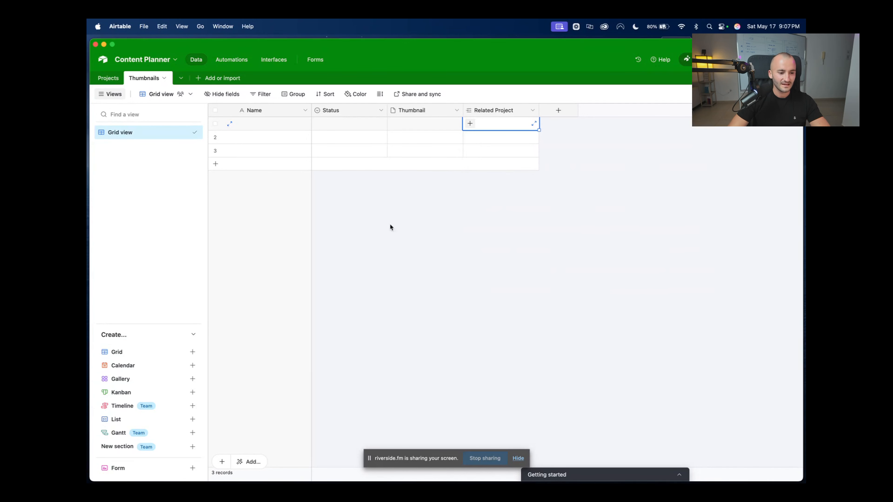
pyautogui.click(120, 79)
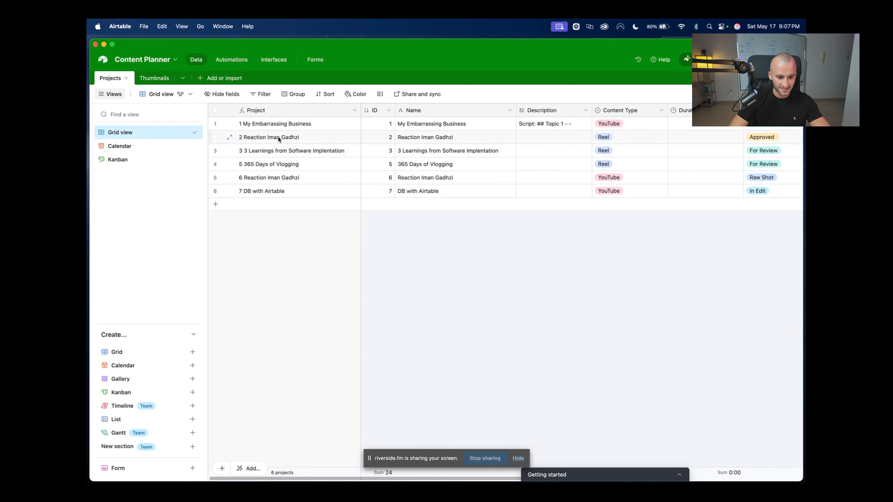
pyautogui.click(154, 78)
pyautogui.rightClick(507, 108)
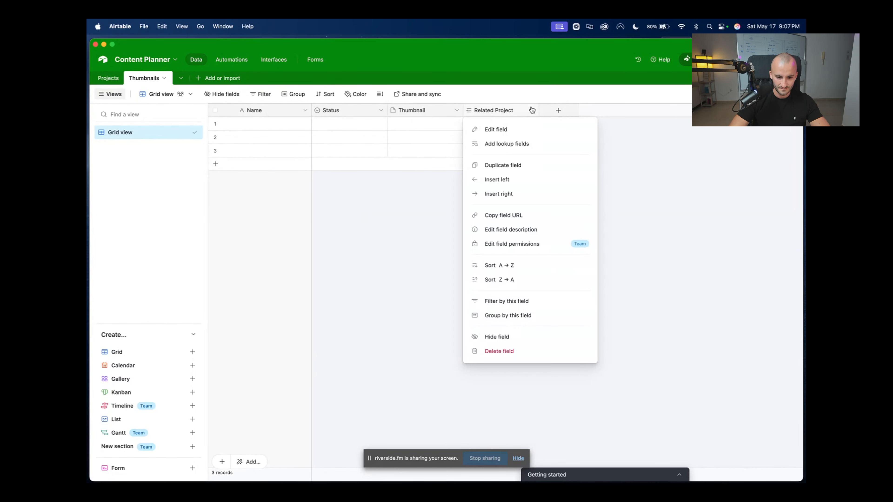
pyautogui.press('Escape')
pyautogui.click(502, 120)
pyautogui.click(481, 128)
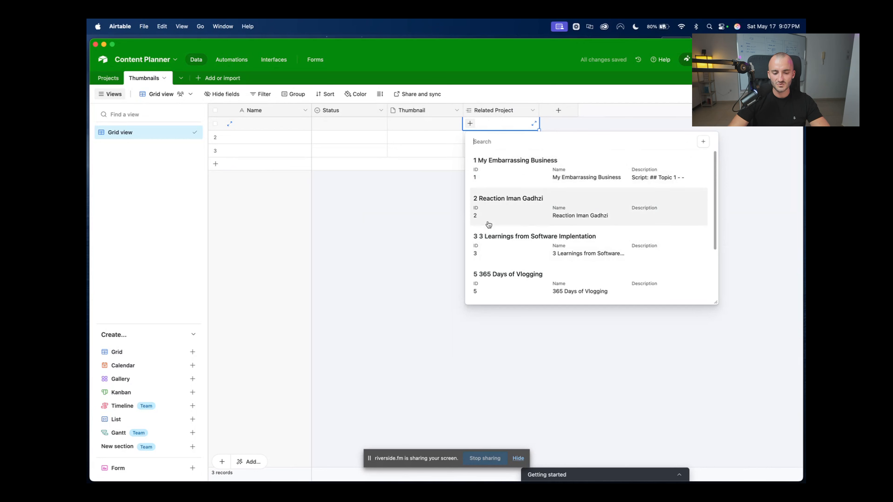
pyautogui.press('Escape')
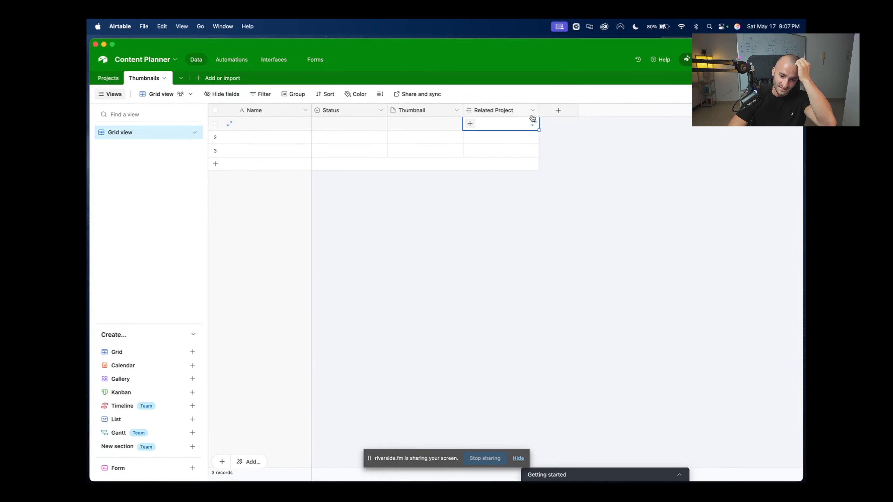
# In the Projects table, select row 1's cell in the Thumbnails link column
pyautogui.click(108, 78)
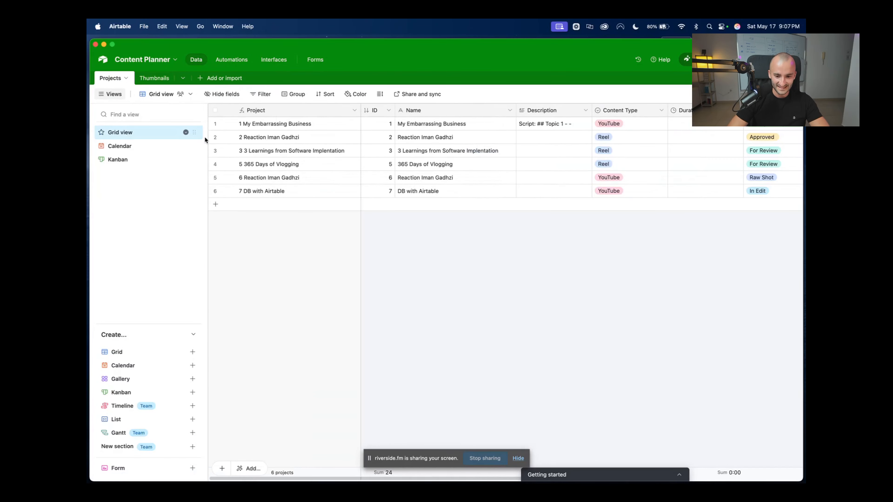
pyautogui.hscroll(5, 516, 177)
pyautogui.hscroll(-5, 513, 179)
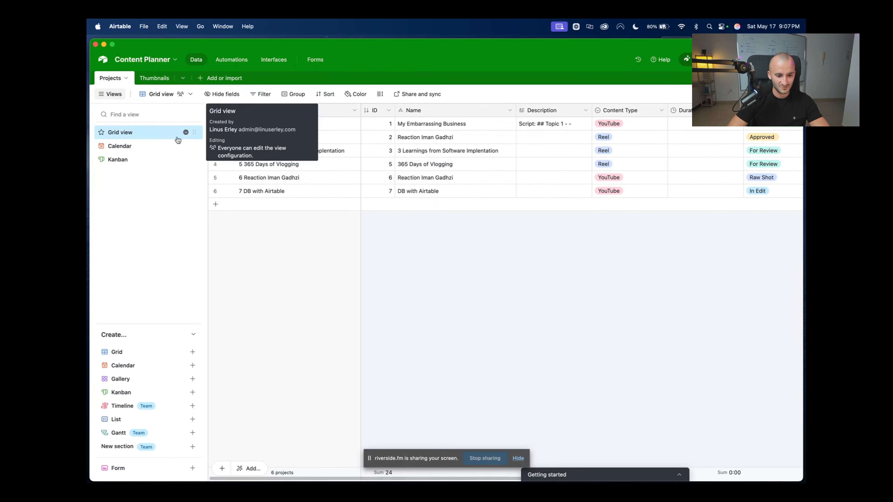
pyautogui.hscroll(5, 404, 277)
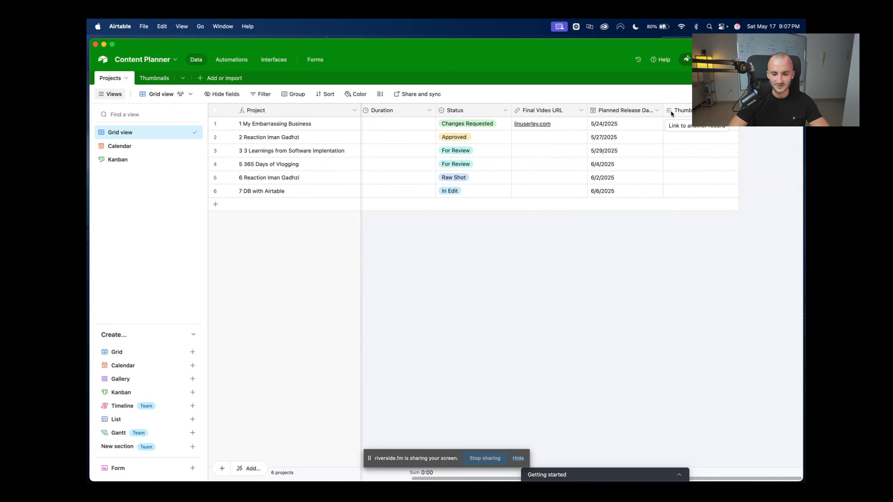
pyautogui.click(677, 123)
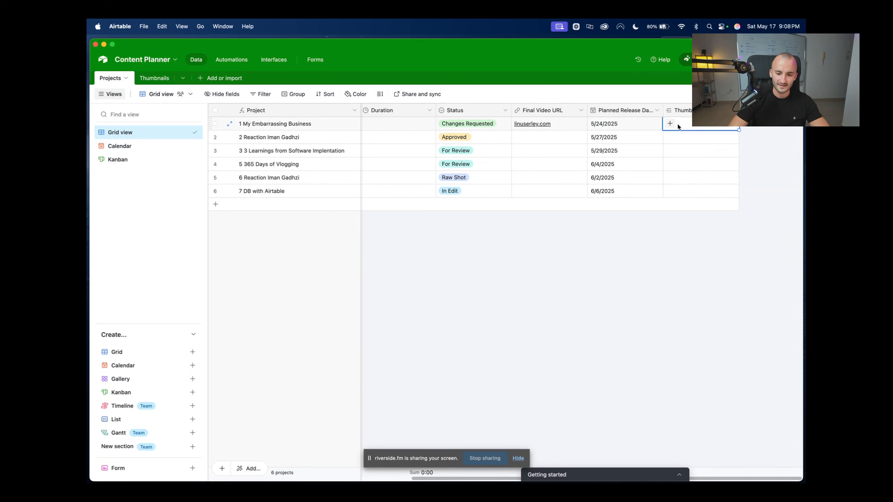
# Create a test thumbnail record 'New Test' linked to the first project
pyautogui.click(670, 123)
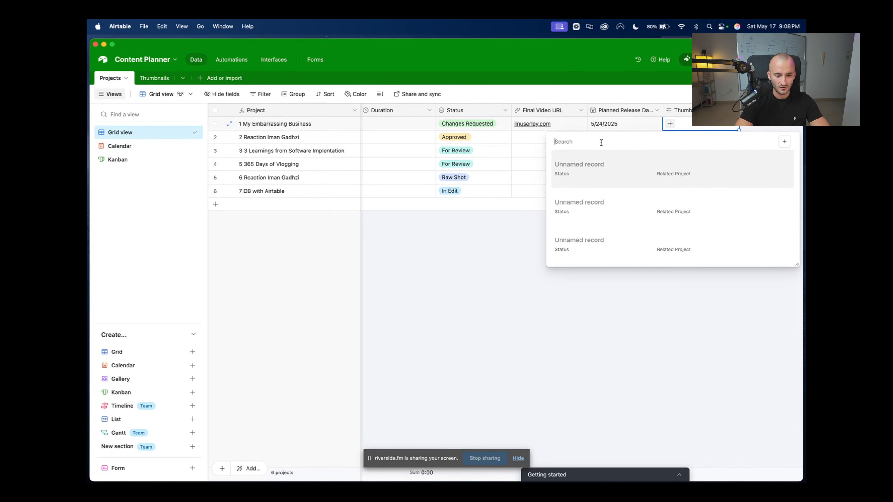
pyautogui.write('New Test')
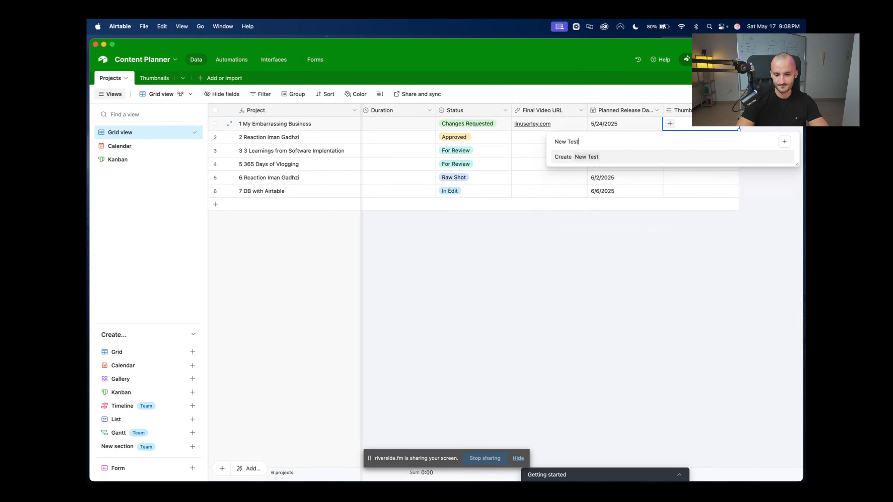
pyautogui.press('Return')
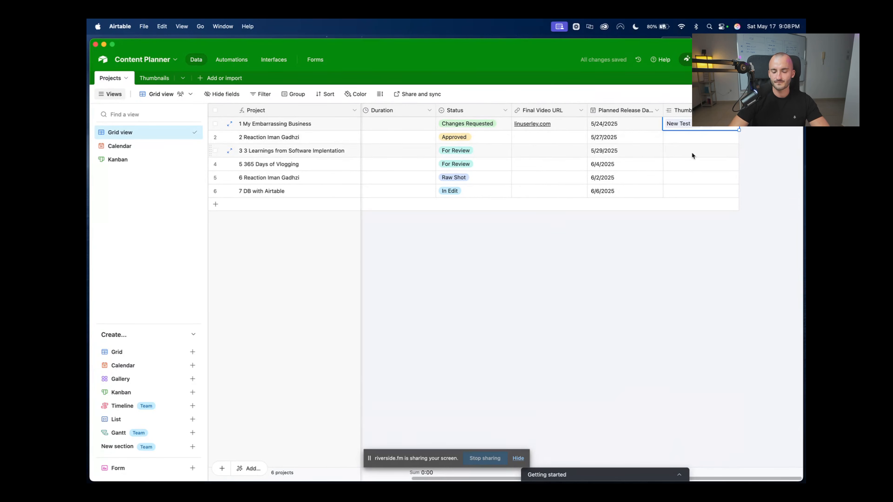
pyautogui.click(673, 242)
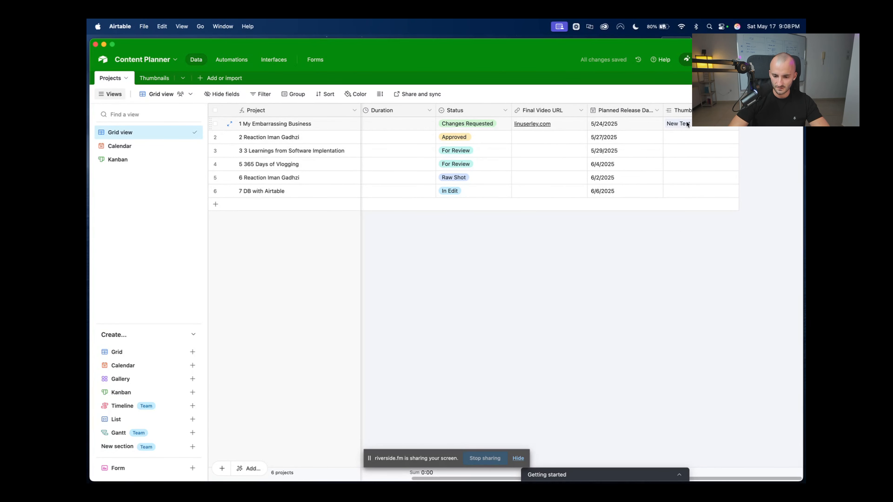
# Delete the New Test record from the Thumbnails table and return to Thumbnails
pyautogui.click(160, 82)
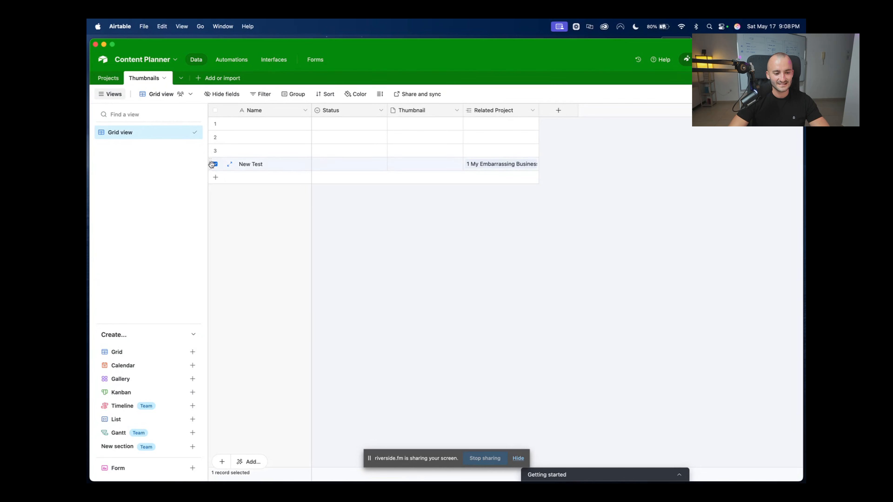
pyautogui.rightClick(211, 165)
pyautogui.click(257, 304)
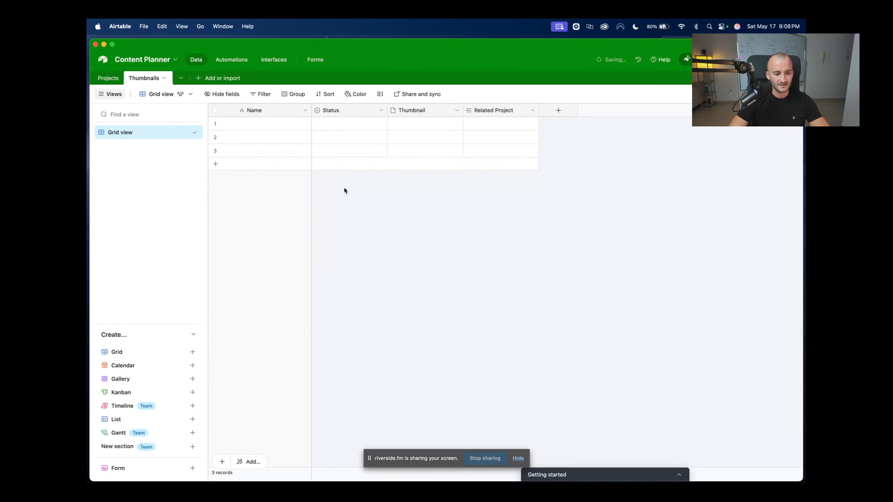
pyautogui.click(112, 77)
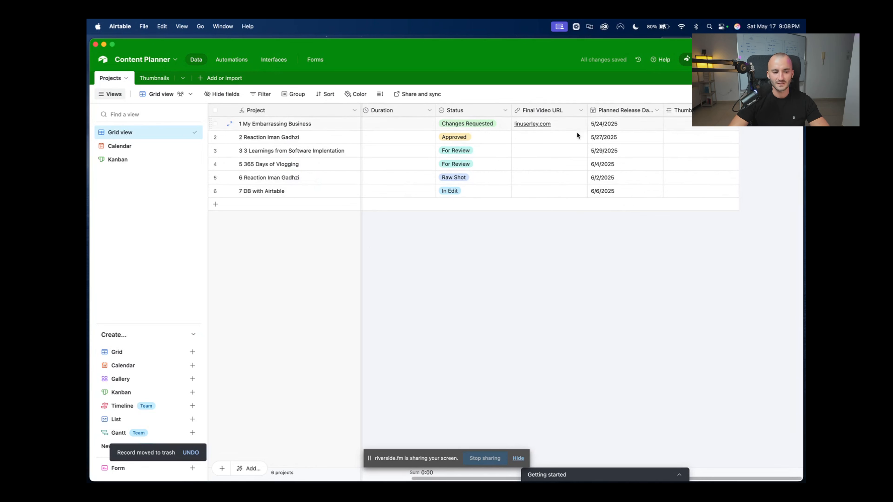
pyautogui.click(152, 77)
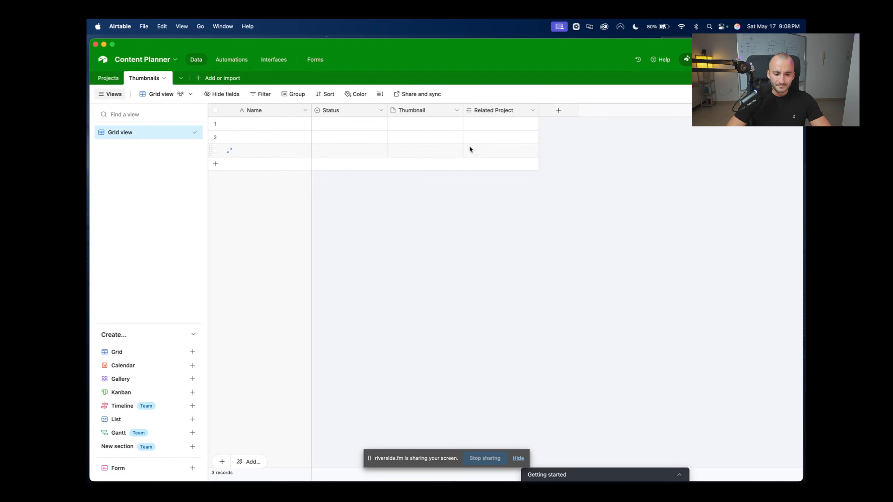
# Add Planned Release Date and Final Video URL as lookup fields through Related Project
pyautogui.click(532, 111)
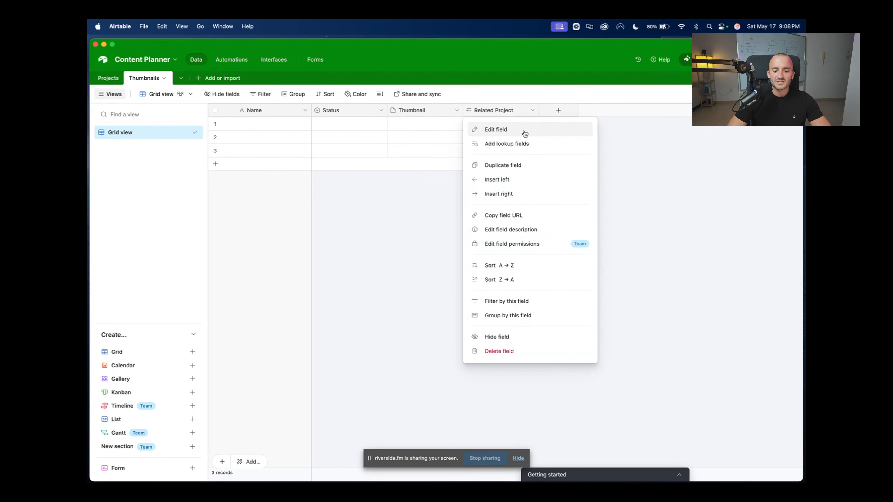
pyautogui.click(506, 144)
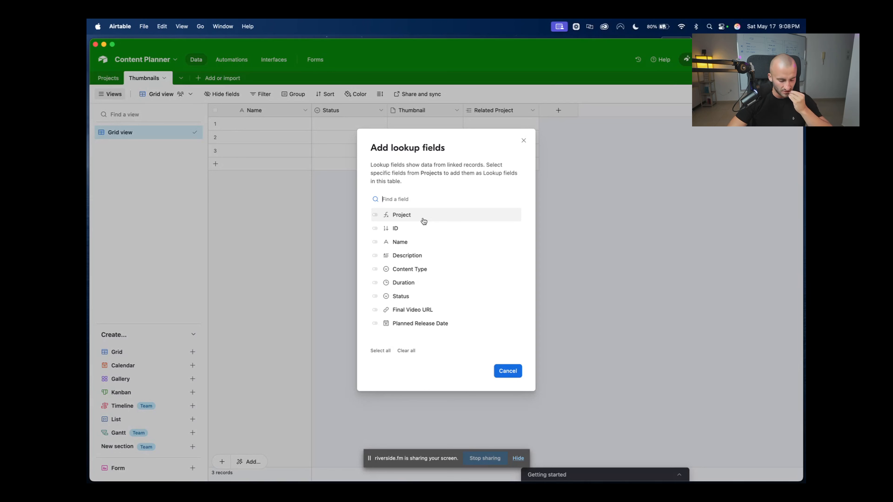
pyautogui.click(376, 324)
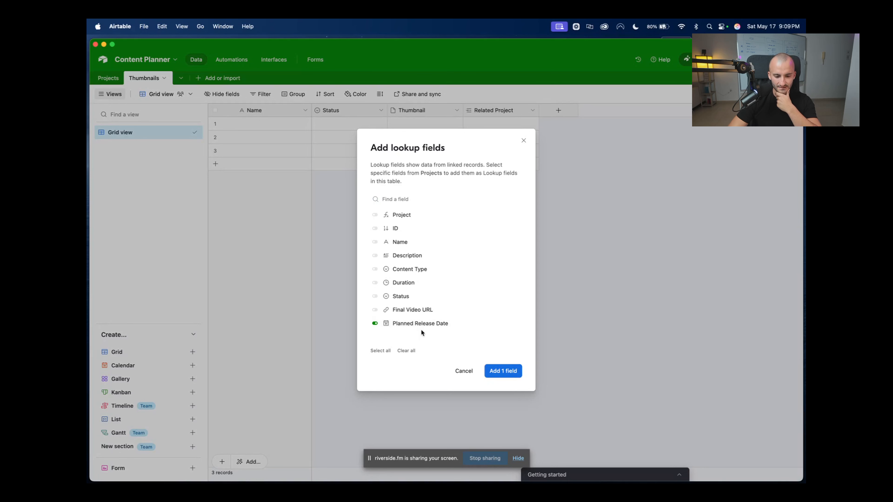
pyautogui.click(375, 311)
pyautogui.click(497, 372)
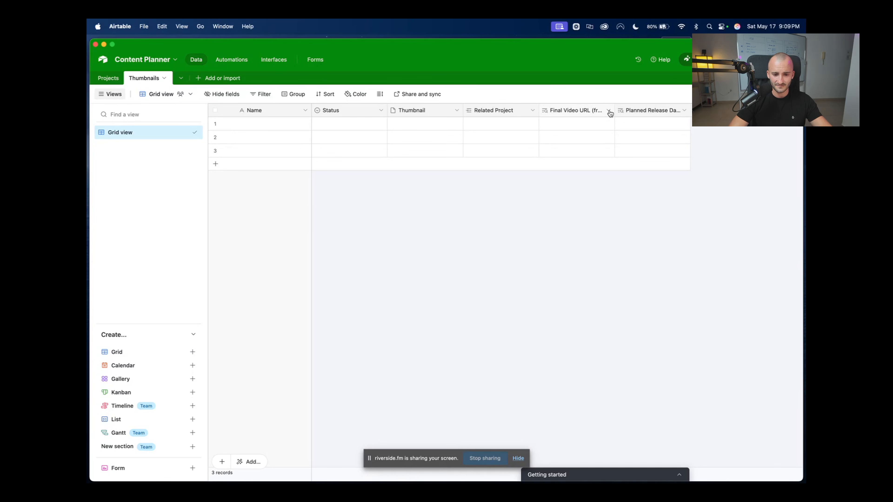
pyautogui.click(477, 122)
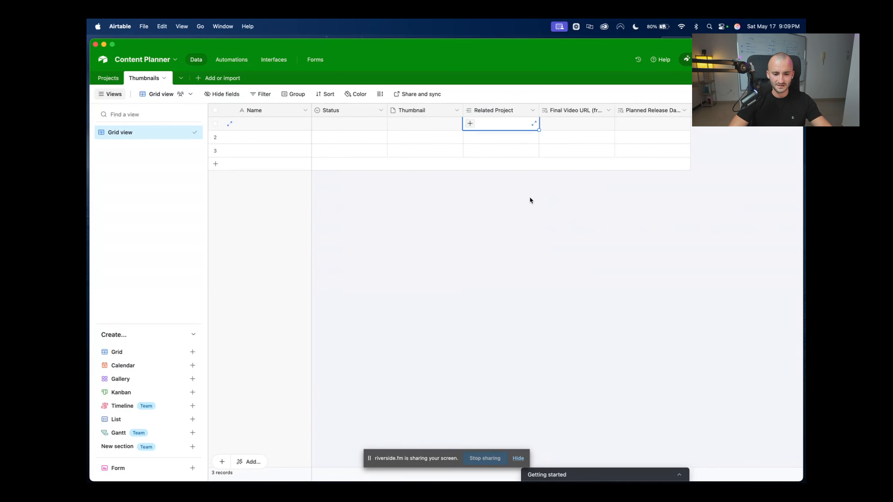
pyautogui.click(470, 123)
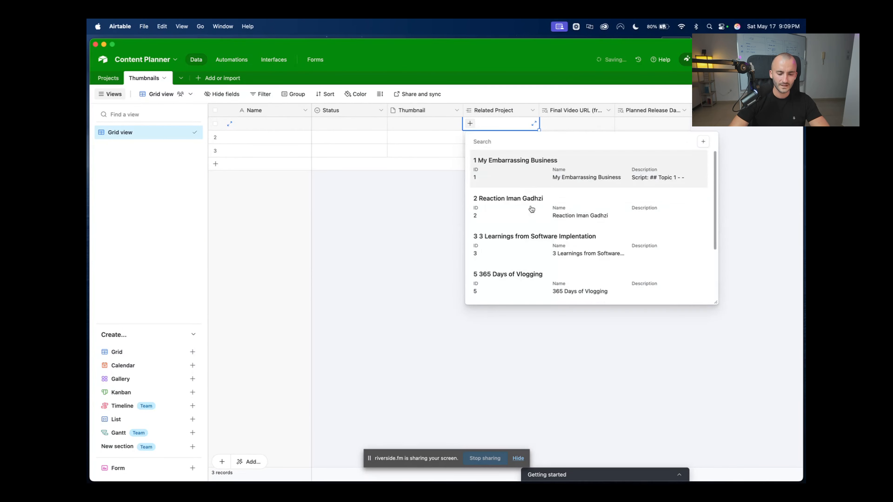
pyautogui.click(534, 202)
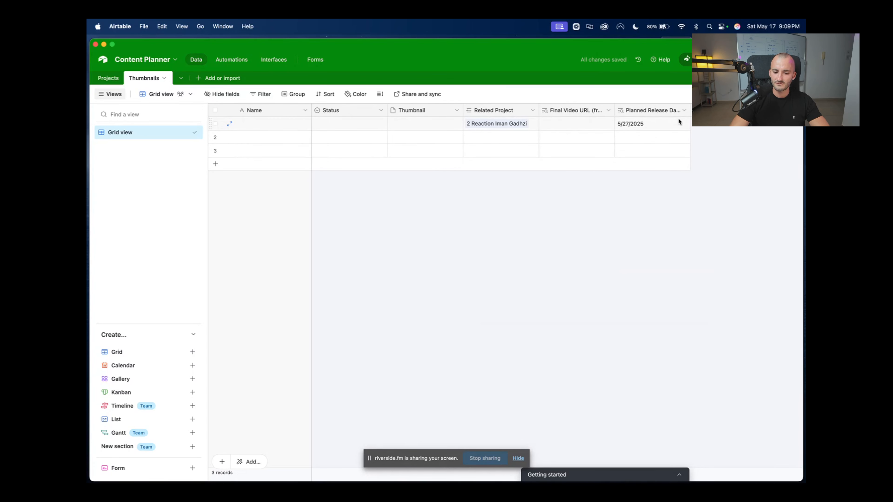
pyautogui.click(585, 128)
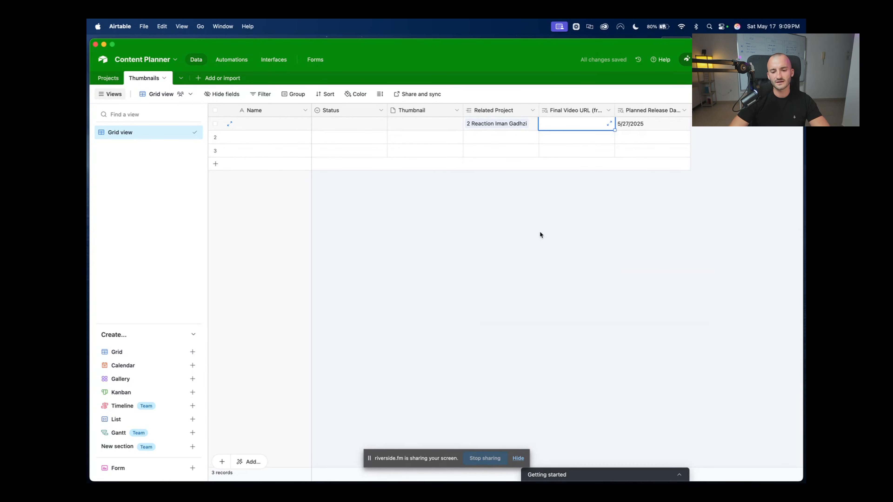
pyautogui.click(645, 126)
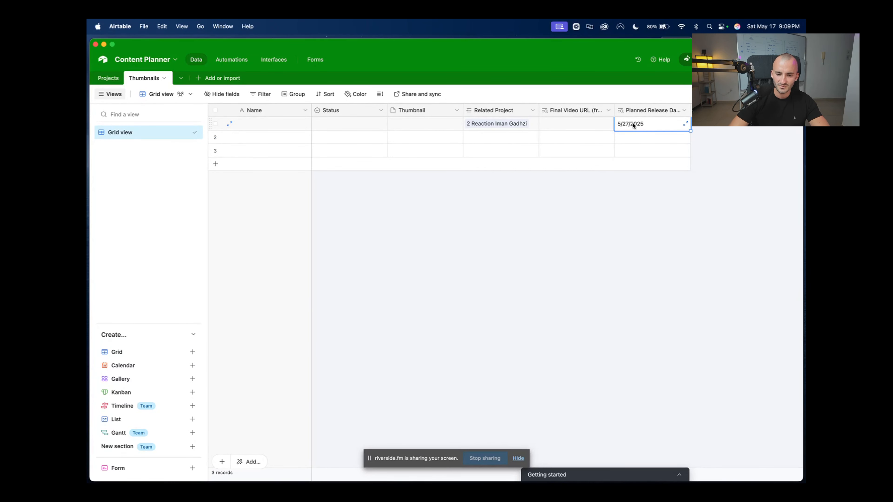
pyautogui.click(515, 125)
pyautogui.click(522, 126)
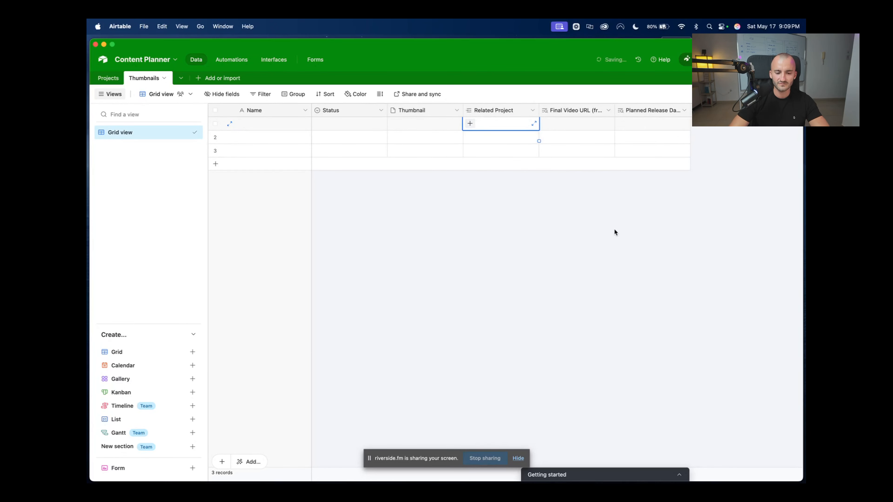
pyautogui.click(615, 232)
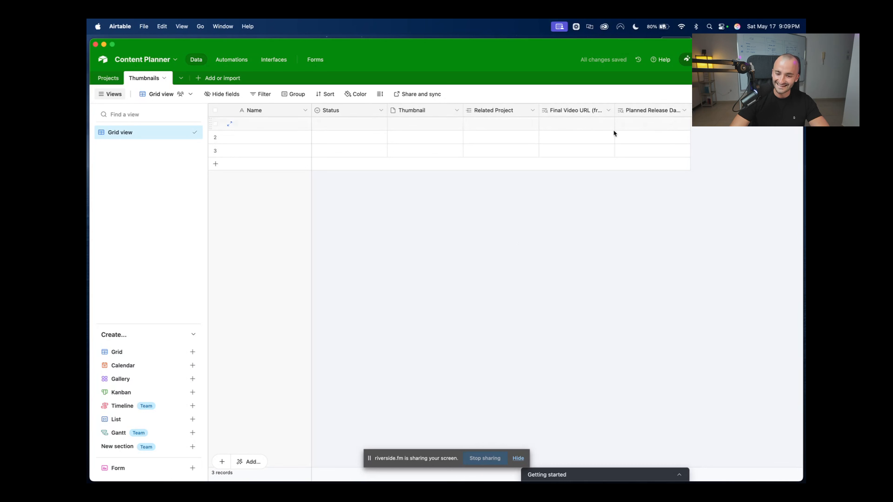
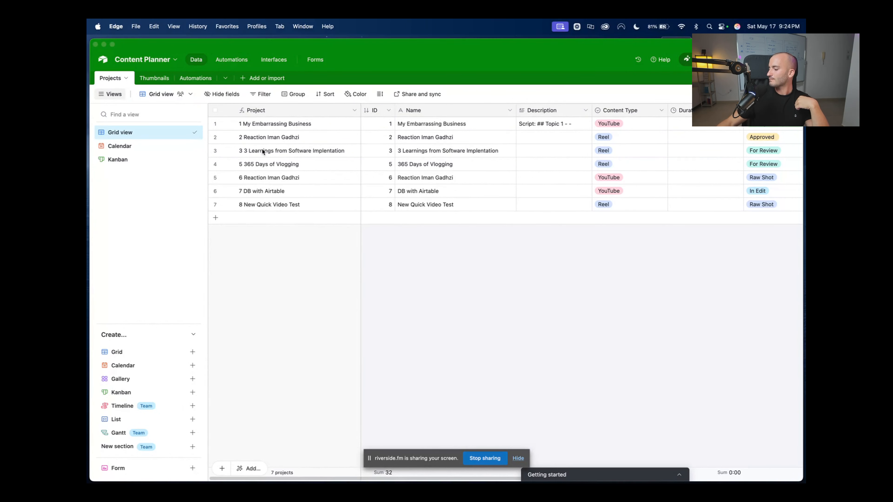
# Bring the Airtable window with the Content Planner Projects grid to the front
pyautogui.click(448, 275)
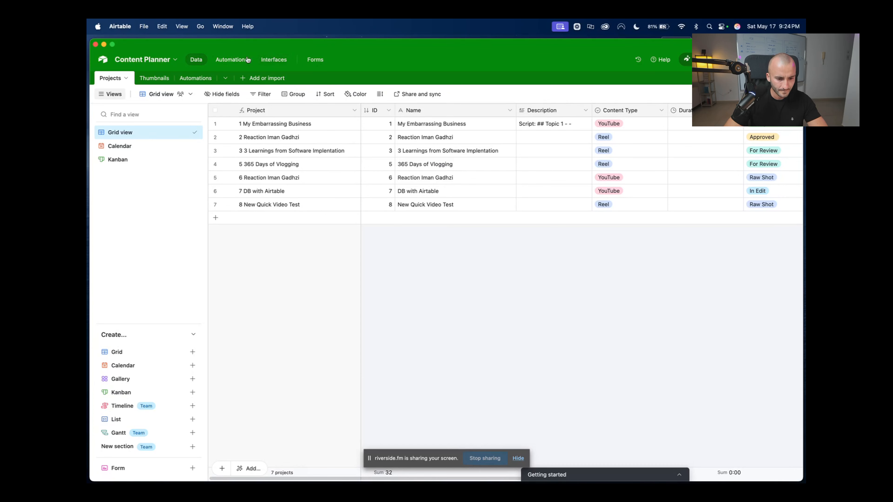
# Start a new interface with a play icon, named Content Systems Saturday Interface
pyautogui.click(271, 61)
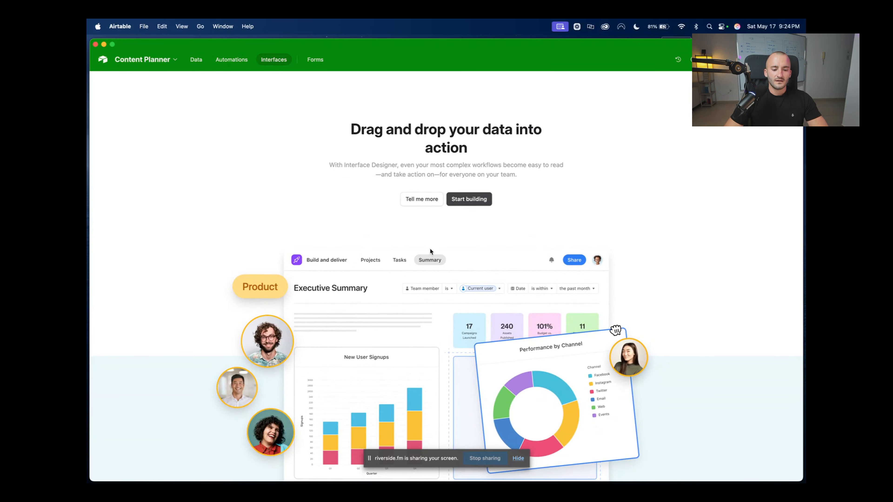
pyautogui.click(469, 200)
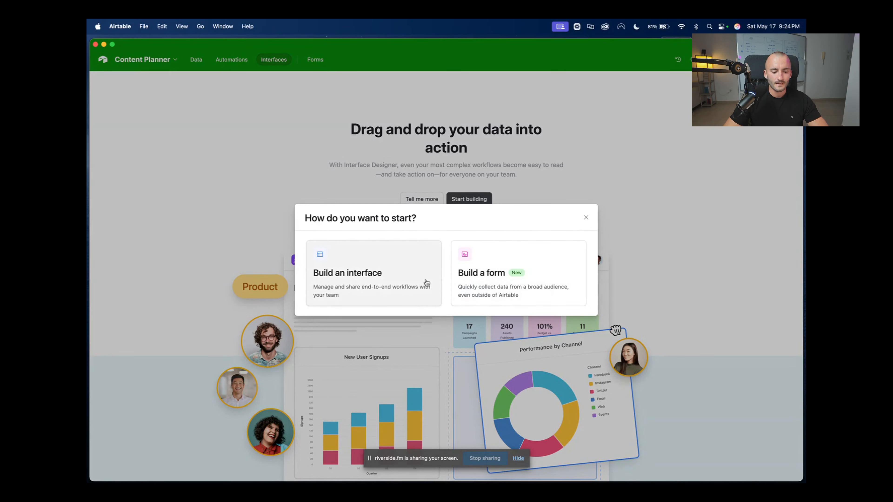
pyautogui.click(407, 268)
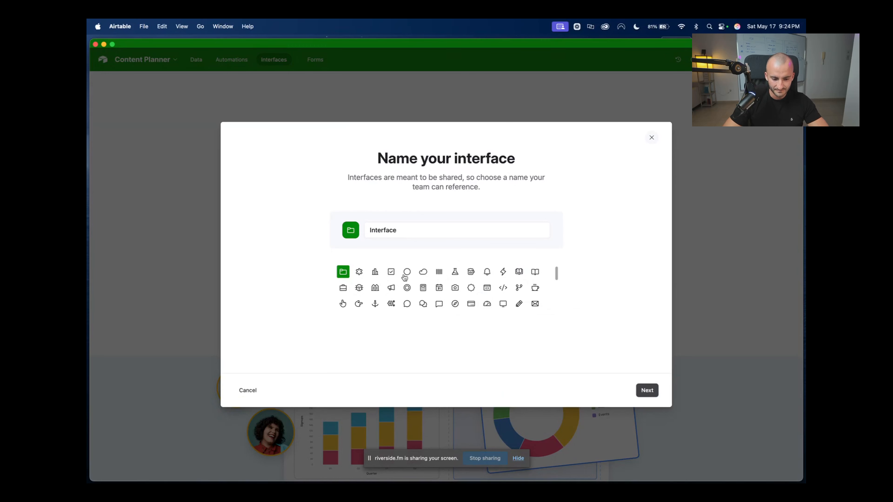
pyautogui.scroll(-5, 505, 292)
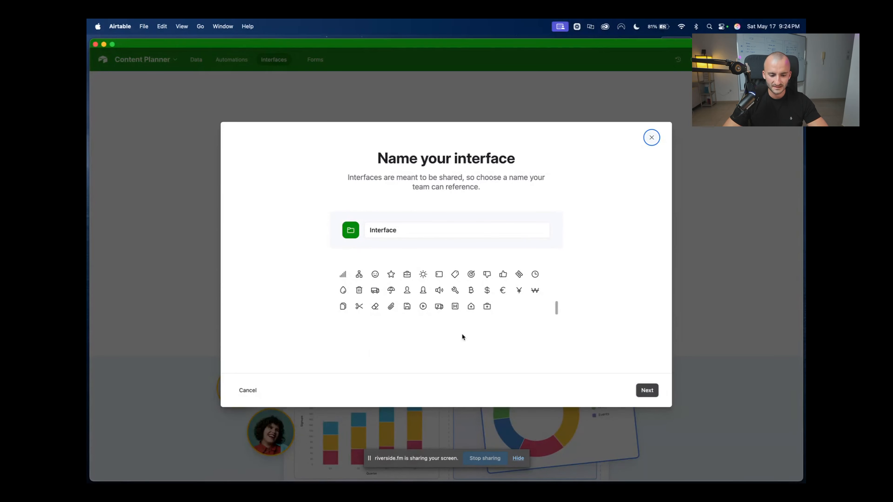
pyautogui.click(423, 306)
pyautogui.click(406, 230)
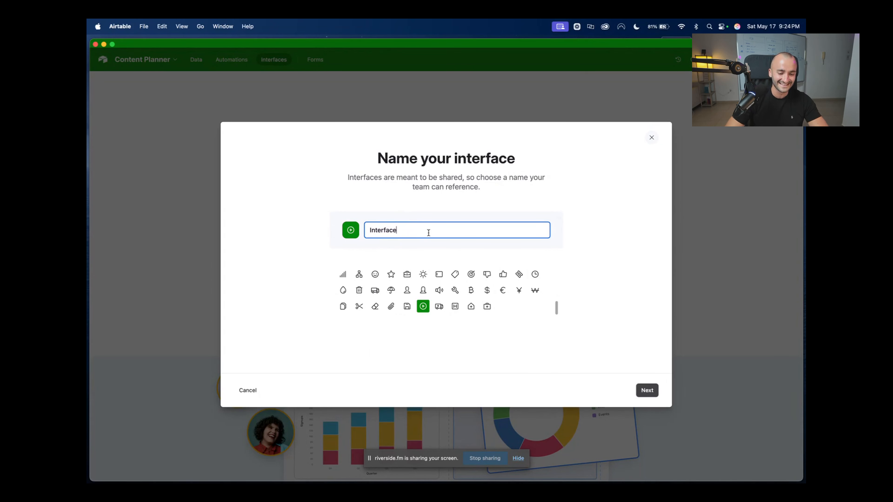
pyautogui.press('super+a')
pyautogui.write('Co')
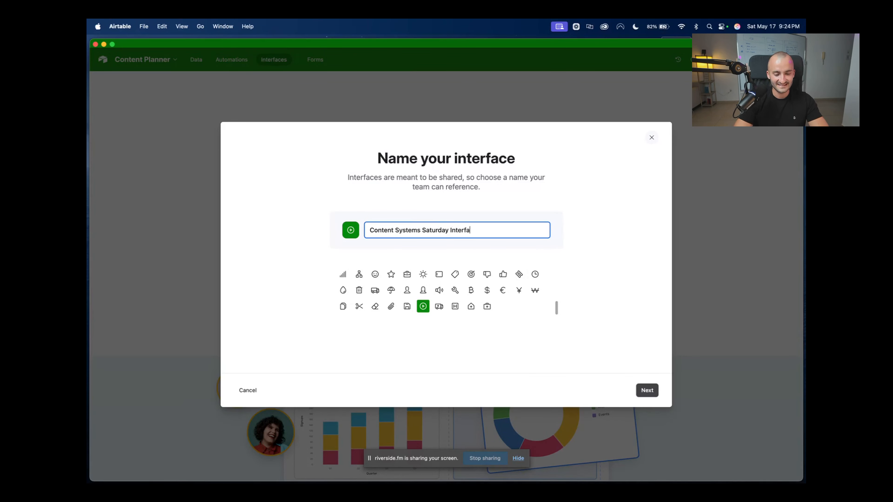
pyautogui.click(647, 394)
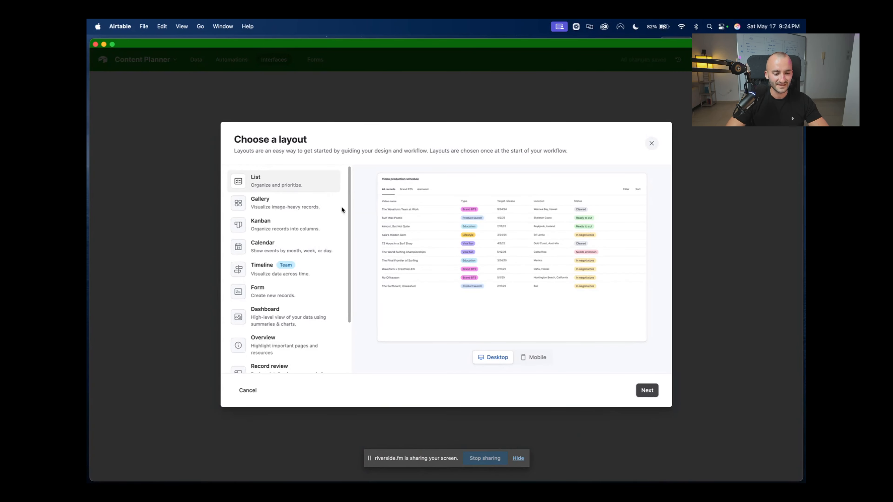
# Choose the Dashboard layout, keep Projects as the source table, and finish
pyautogui.scroll(-5, 348, 246)
pyautogui.click(307, 252)
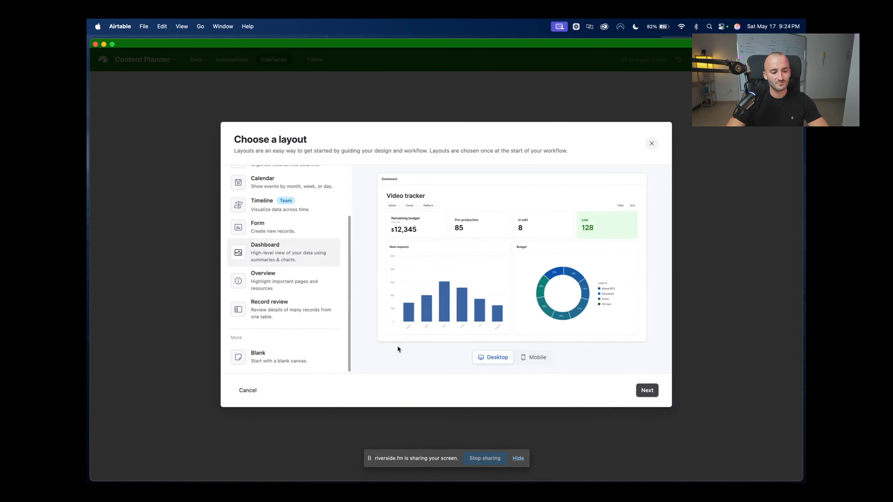
pyautogui.click(647, 391)
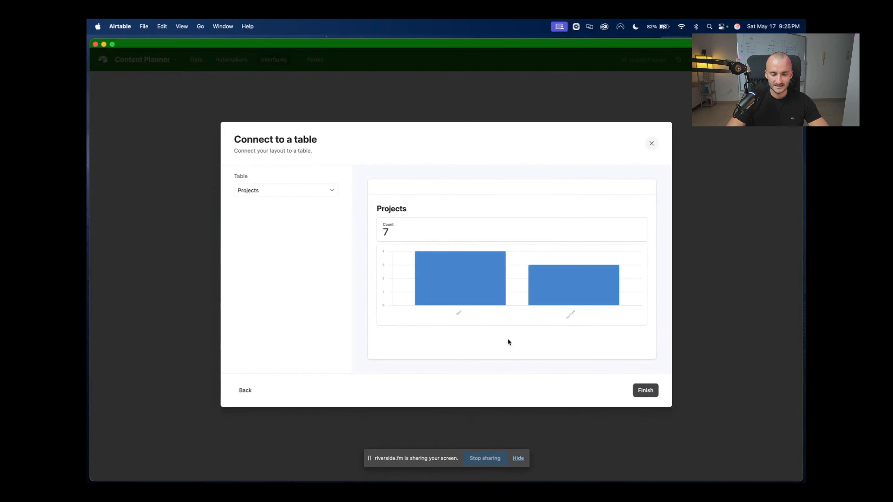
pyautogui.click(246, 389)
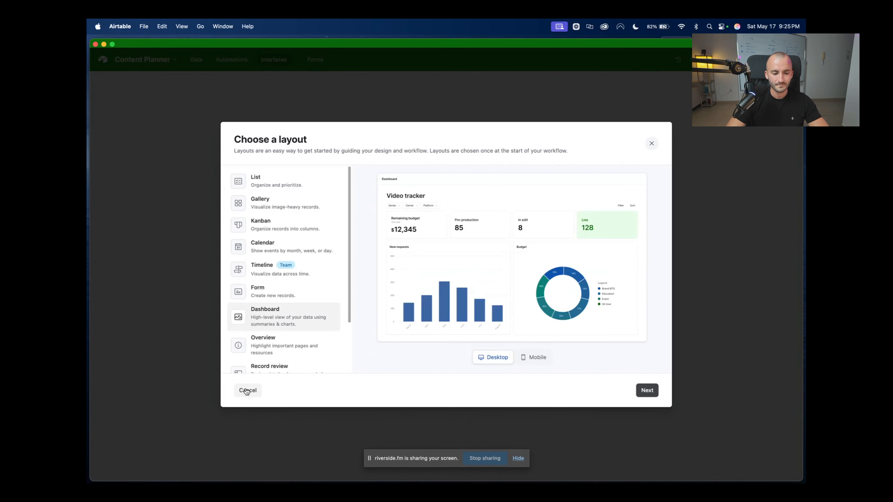
pyautogui.click(540, 365)
pyautogui.click(492, 358)
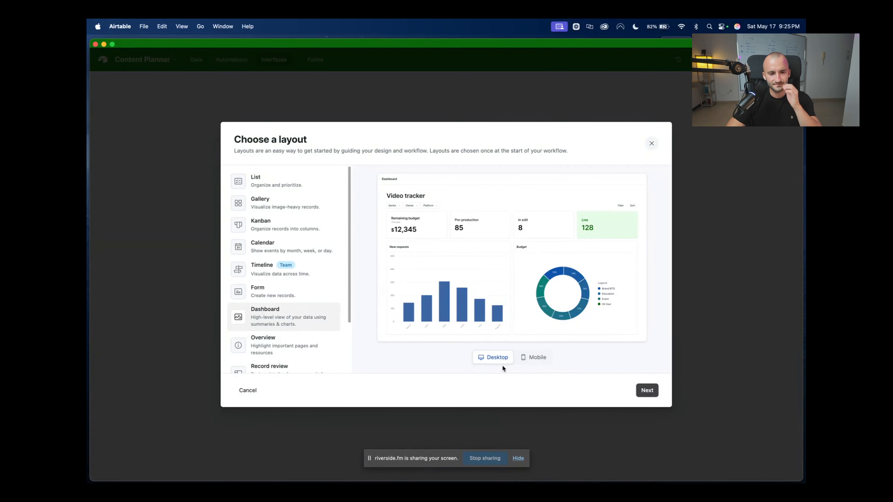
pyautogui.click(647, 391)
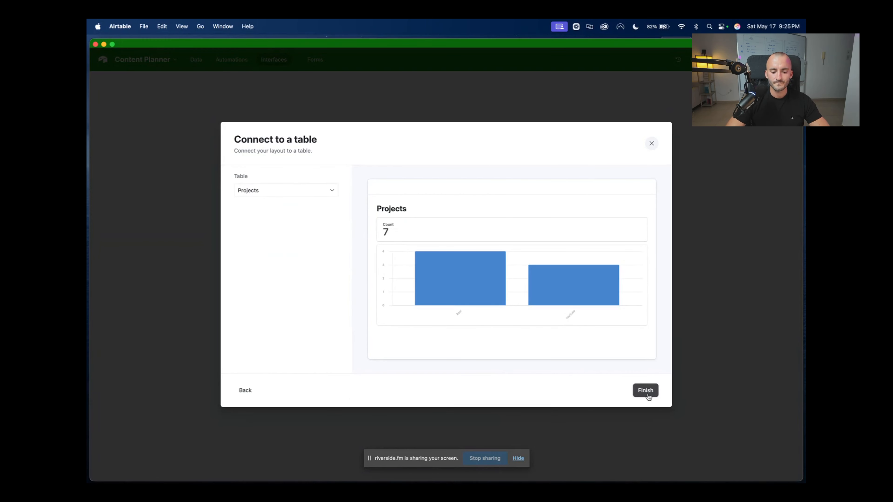
pyautogui.click(319, 189)
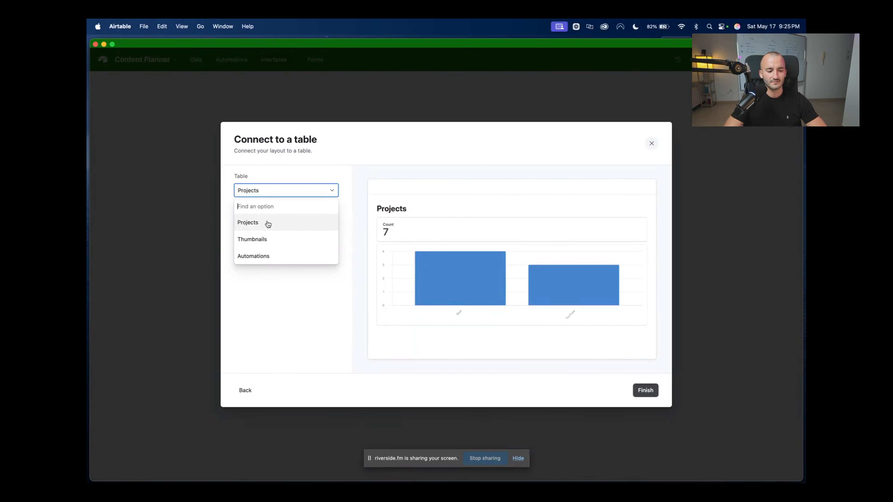
pyautogui.click(274, 225)
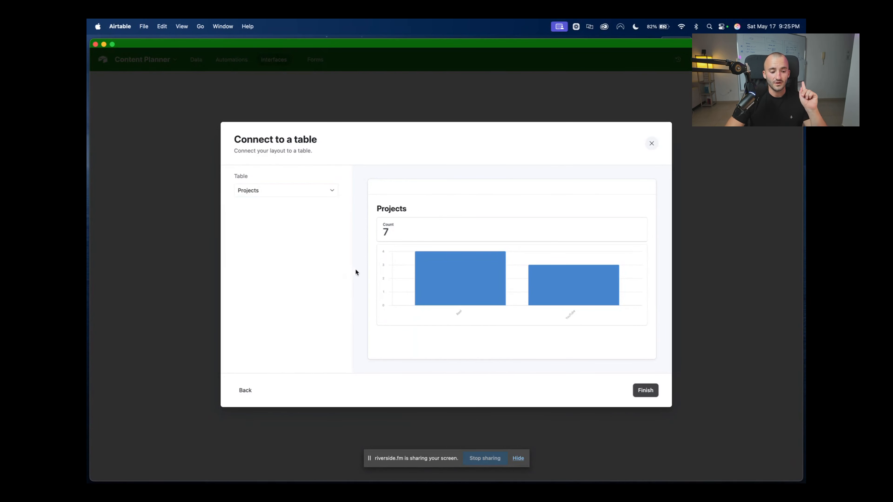
pyautogui.click(644, 390)
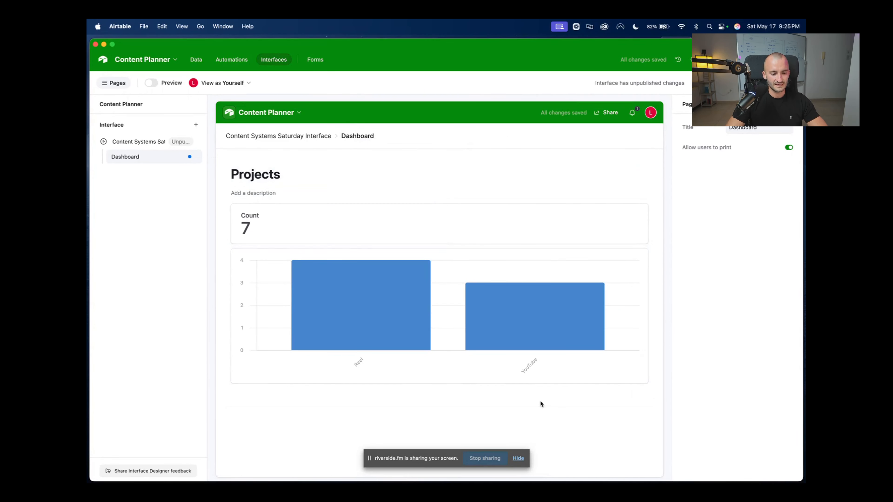
# Remove the Reel/YouTube bar chart from the dashboard, keeping only the Count card of 7
pyautogui.click(442, 373)
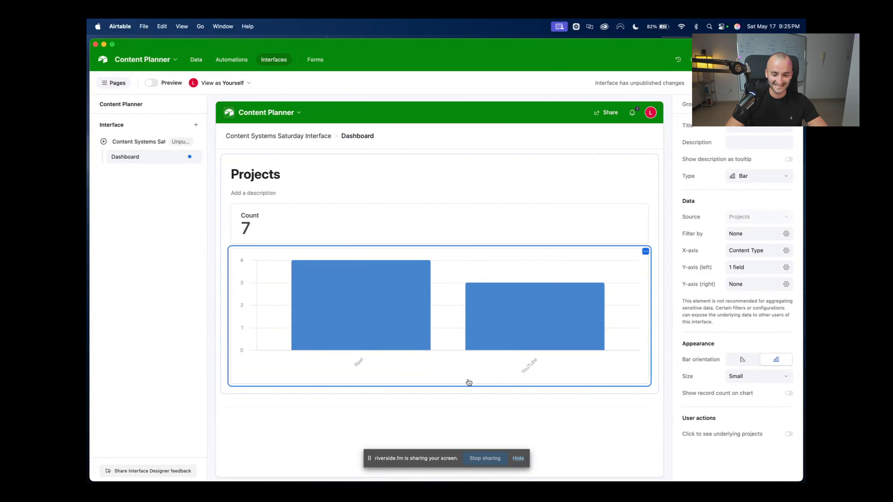
pyautogui.click(645, 251)
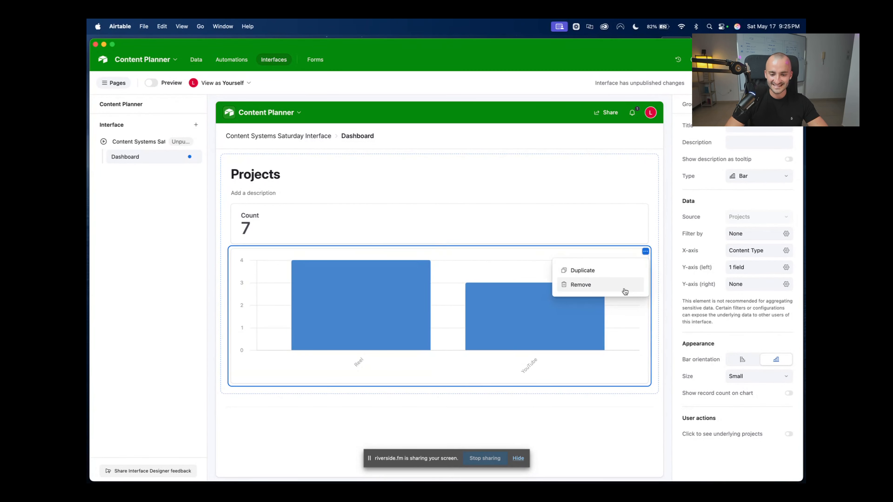
pyautogui.click(589, 287)
pyautogui.click(369, 229)
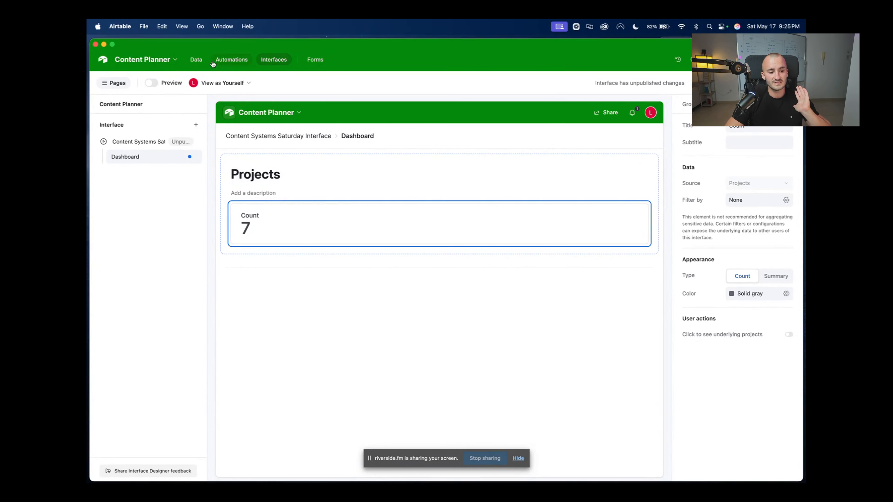
pyautogui.click(198, 60)
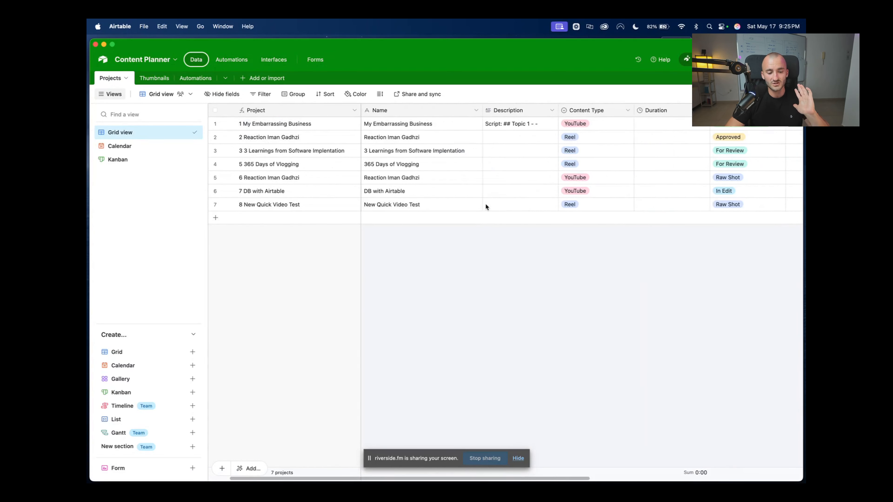
# Inspect the linked Thumbnails for projects 7 and 6 without changing any links
pyautogui.hscroll(10, 485, 203)
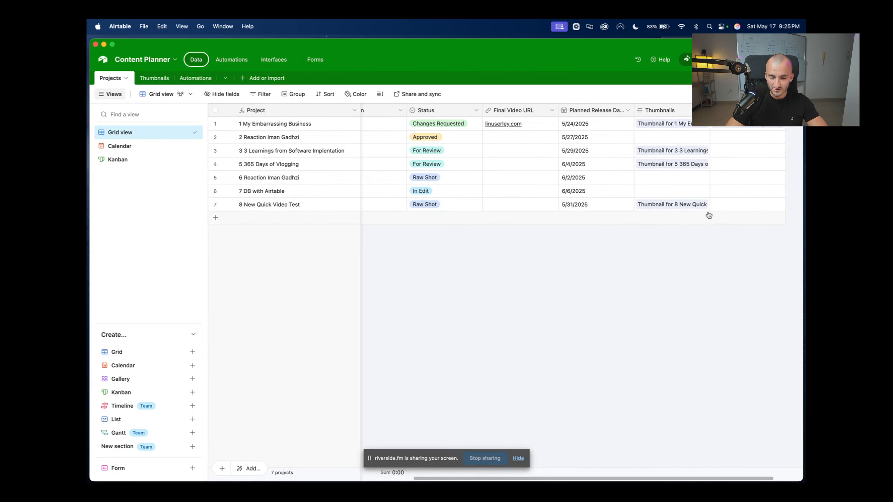
pyautogui.click(688, 208)
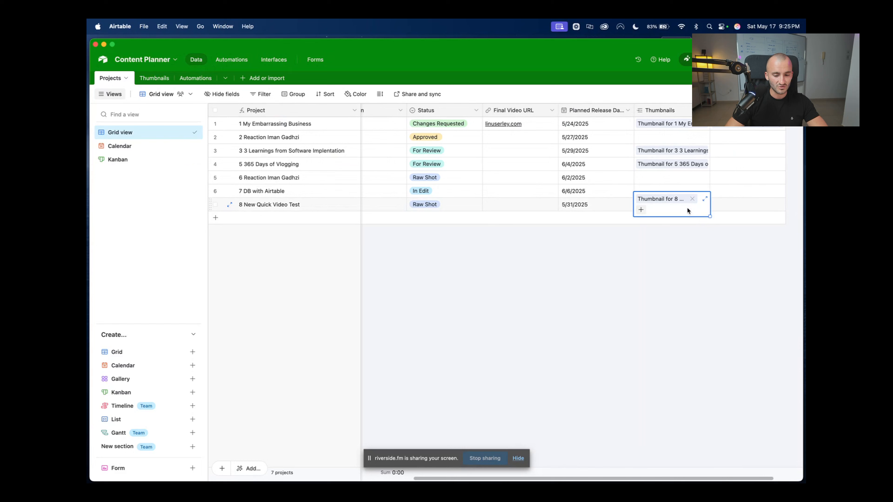
pyautogui.click(748, 164)
pyautogui.click(653, 179)
pyautogui.click(640, 177)
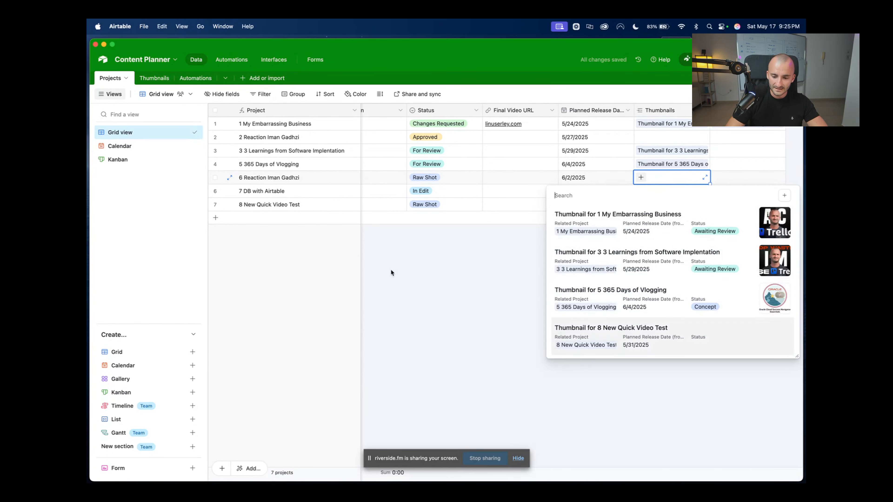
pyautogui.press('Escape')
pyautogui.hscroll(-10, 510, 211)
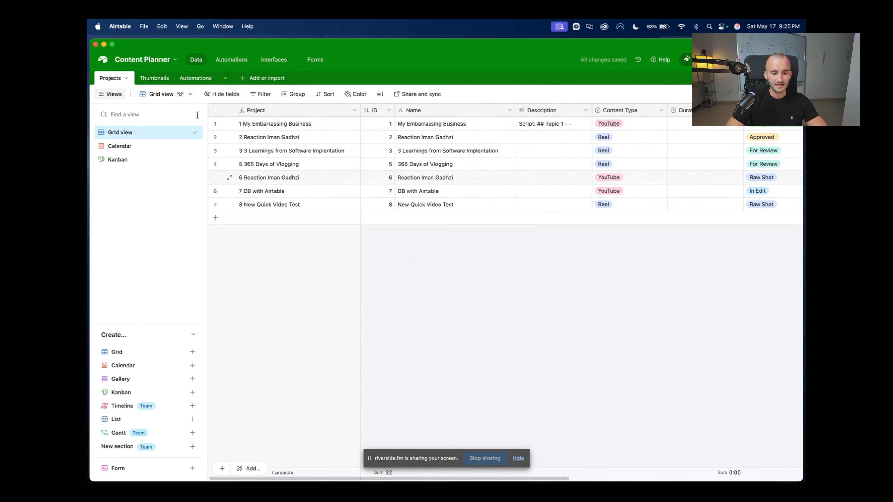
# Review the Projects status Kanban board, then return to the interface dashboard
pyautogui.click(120, 160)
pyautogui.hscroll(-10, 500, 149)
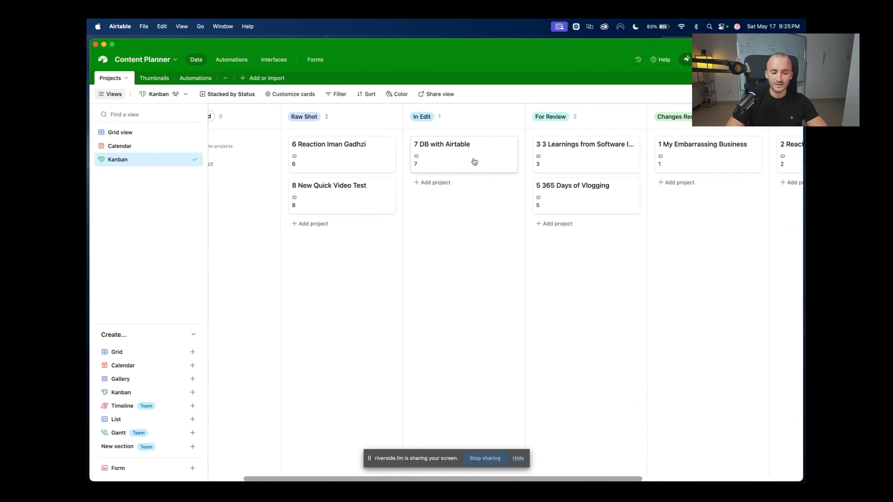
pyautogui.hscroll(-3, 531, 189)
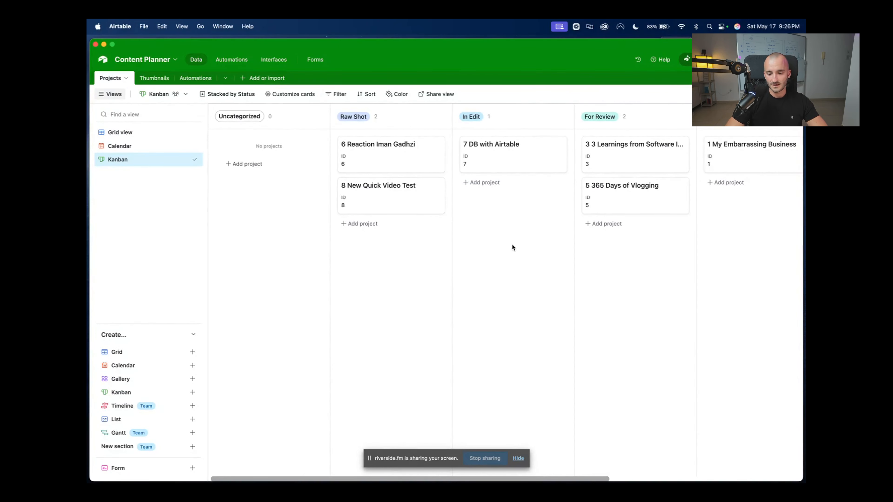
pyautogui.hscroll(5, 512, 245)
pyautogui.click(272, 59)
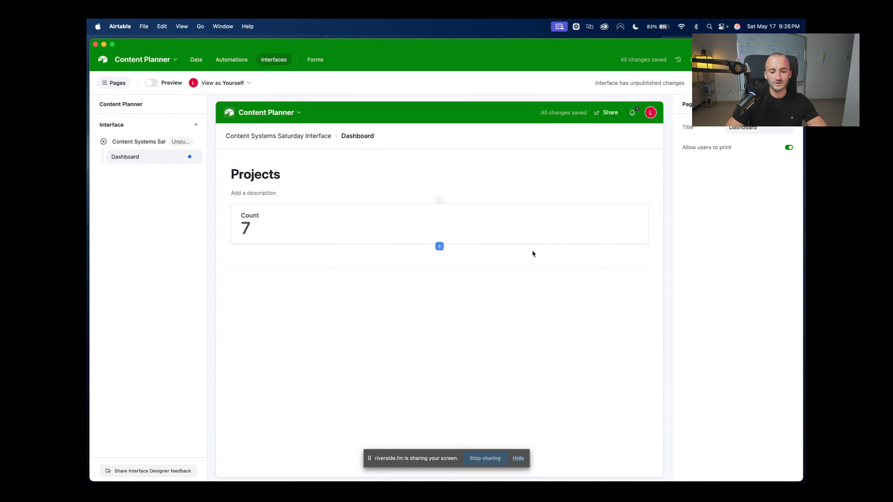
# Retitle the Count card 'Deadlines Next 7 Days'
pyautogui.click(321, 232)
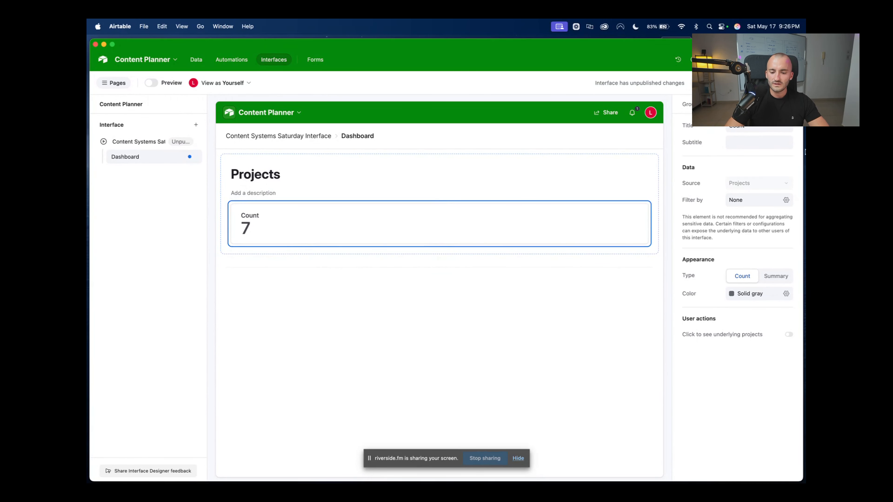
pyautogui.click(762, 127)
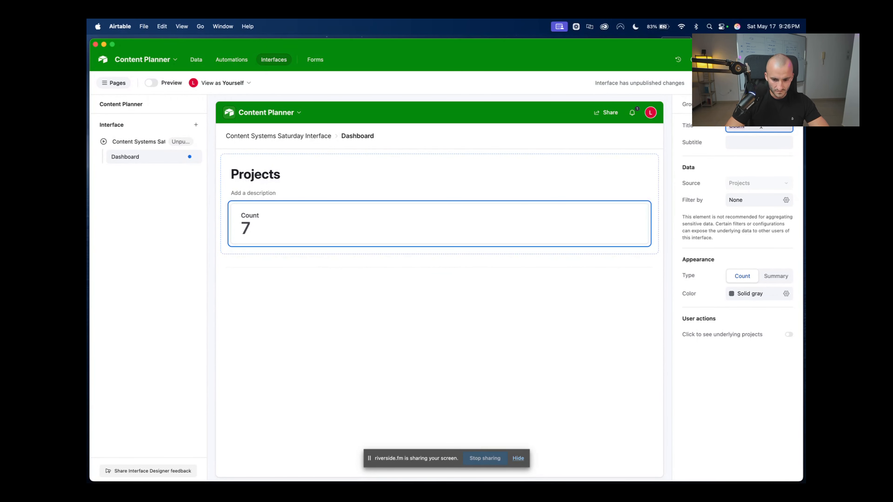
pyautogui.write('Dead')
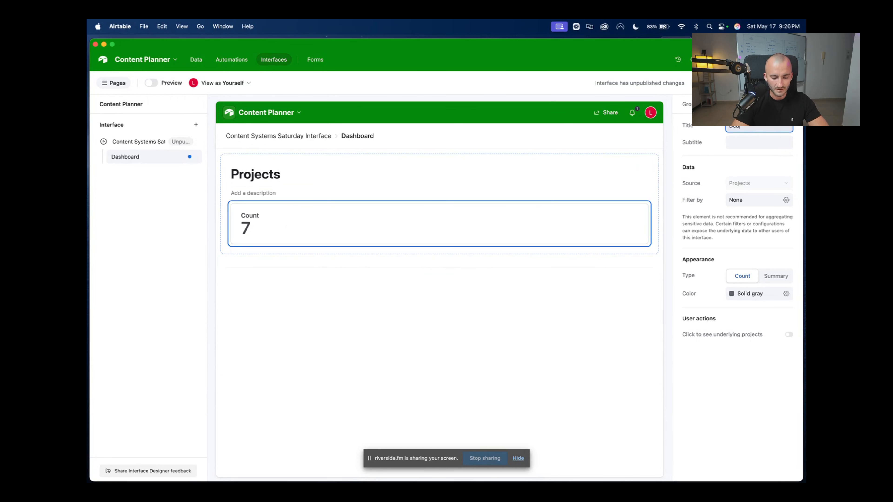
pyautogui.write('lines')
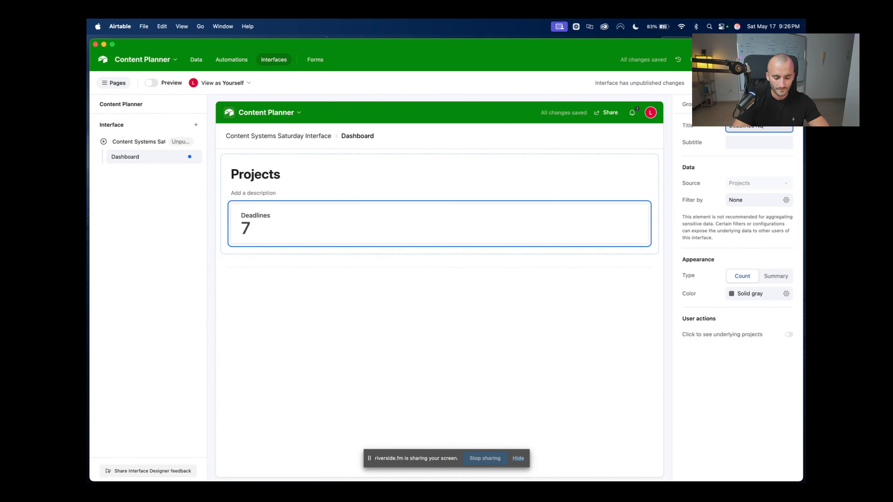
pyautogui.write(' Next 7 Days')
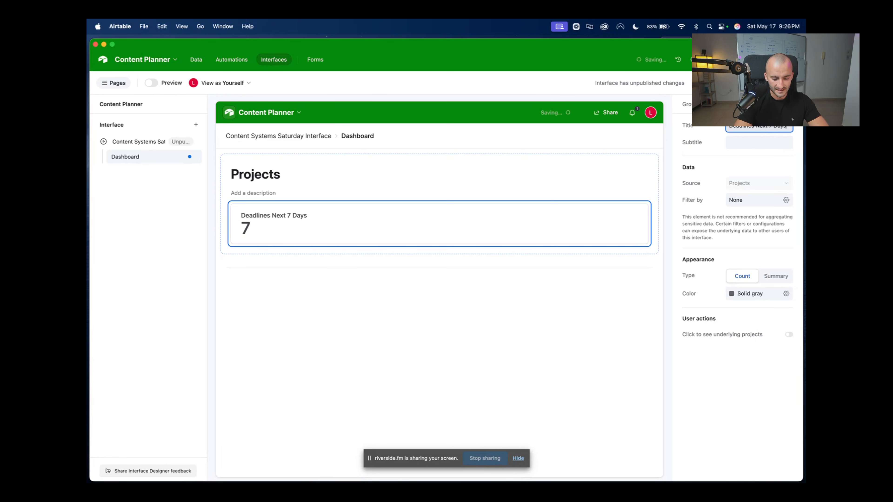
pyautogui.click(566, 335)
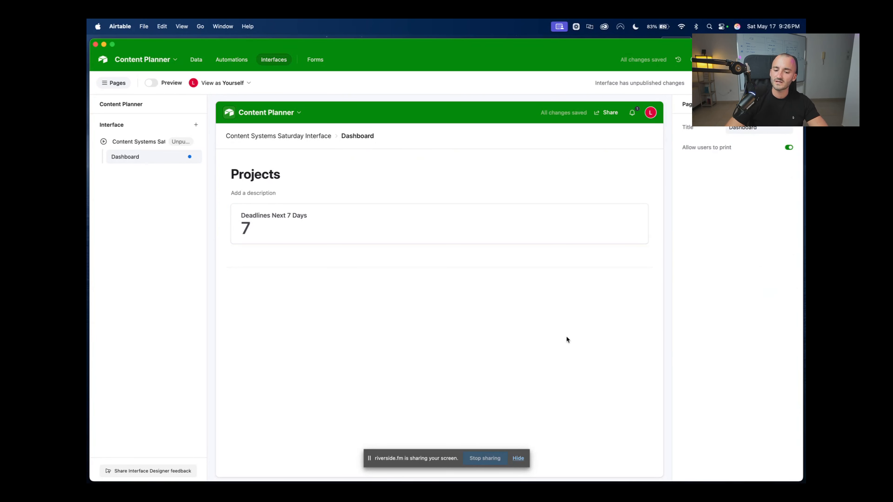
pyautogui.click(422, 230)
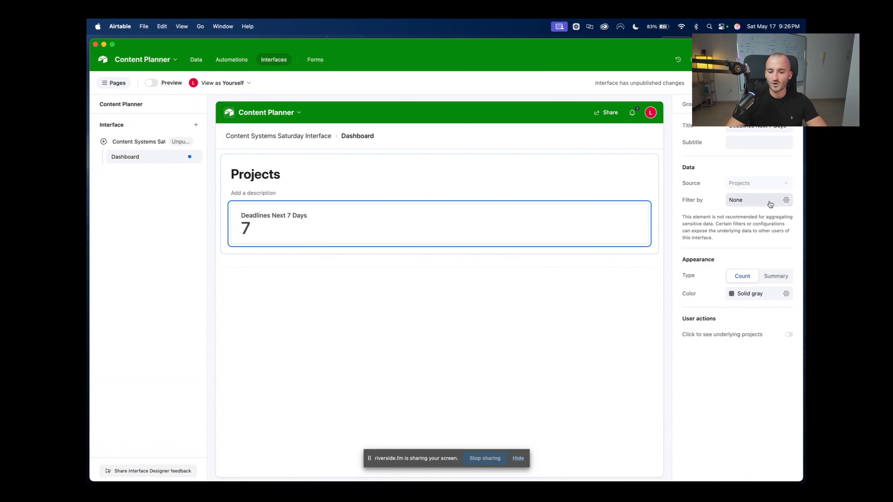
# Filter the card to projects whose Planned Release Date is within the next week
pyautogui.click(785, 200)
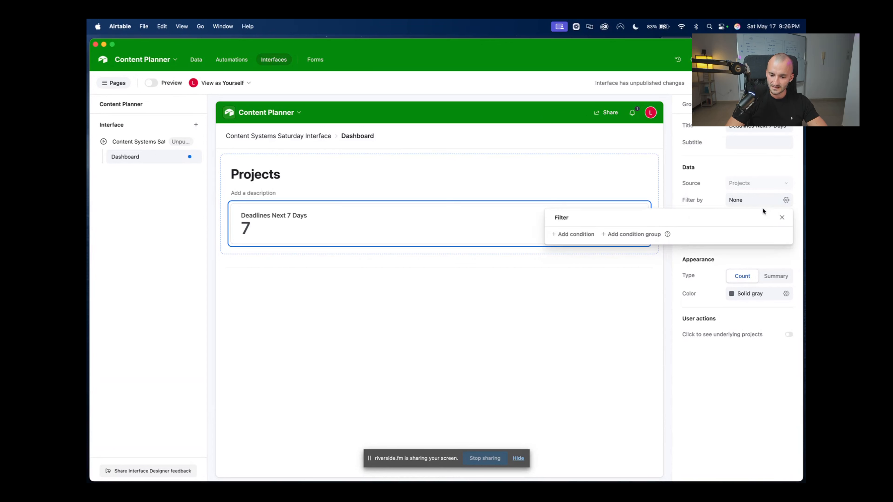
pyautogui.click(576, 234)
pyautogui.click(615, 239)
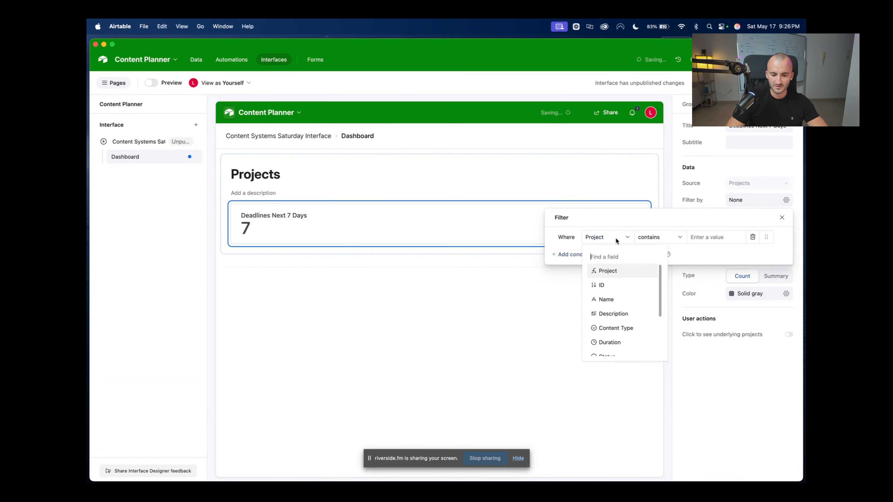
pyautogui.scroll(-5, 661, 295)
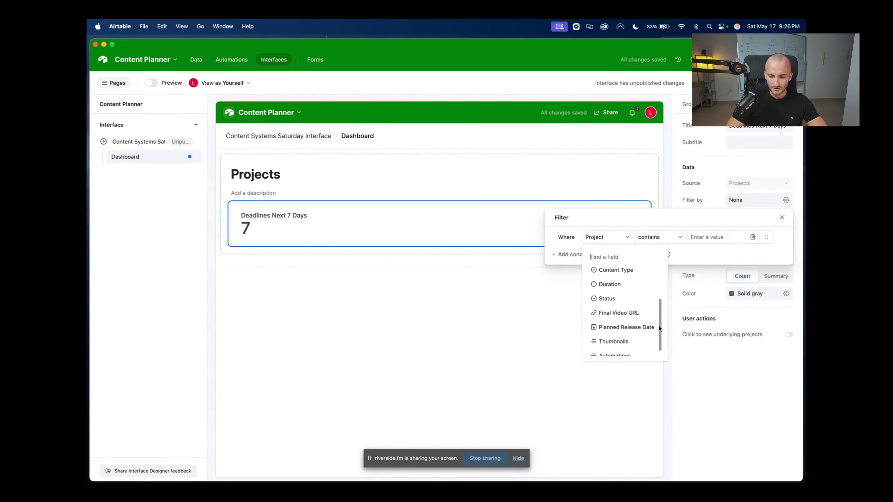
pyautogui.click(611, 324)
pyautogui.click(625, 235)
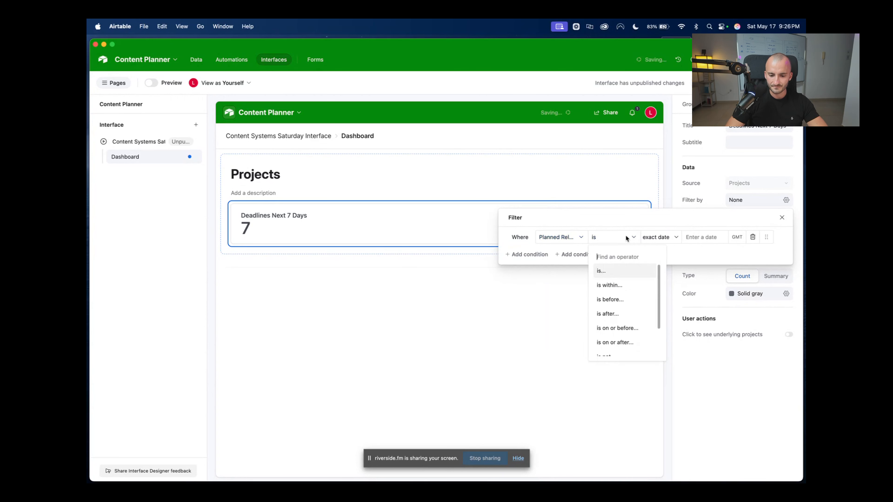
pyautogui.click(610, 285)
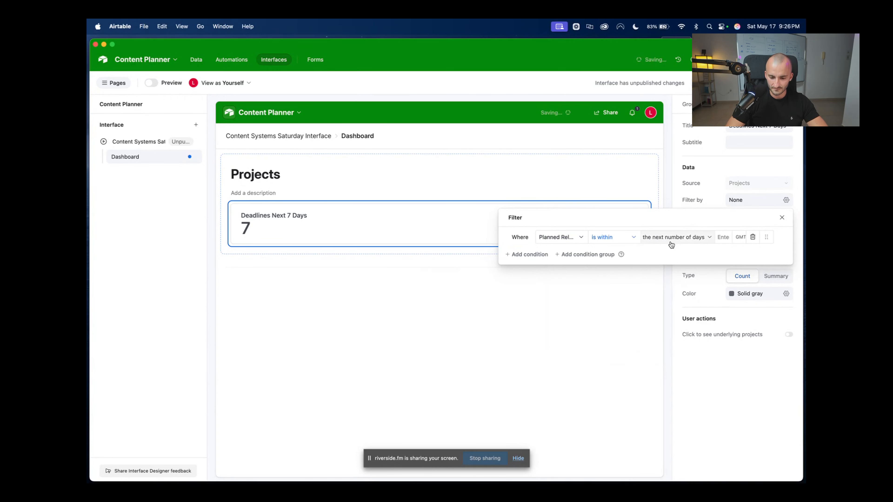
pyautogui.click(687, 237)
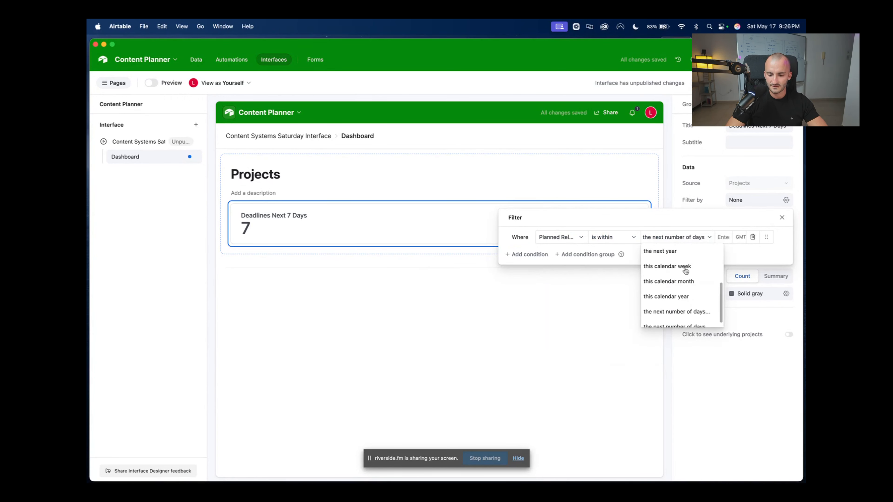
pyautogui.moveTo(721, 305); pyautogui.dragTo(703, 276)
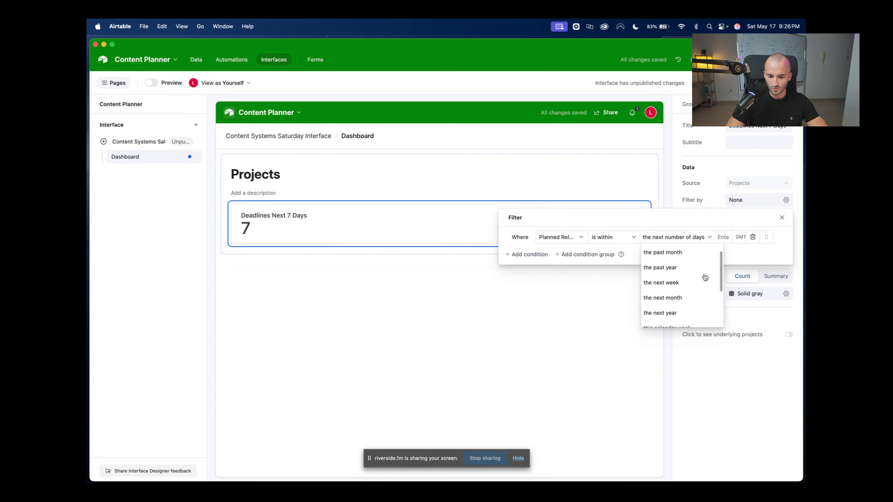
pyautogui.click(653, 281)
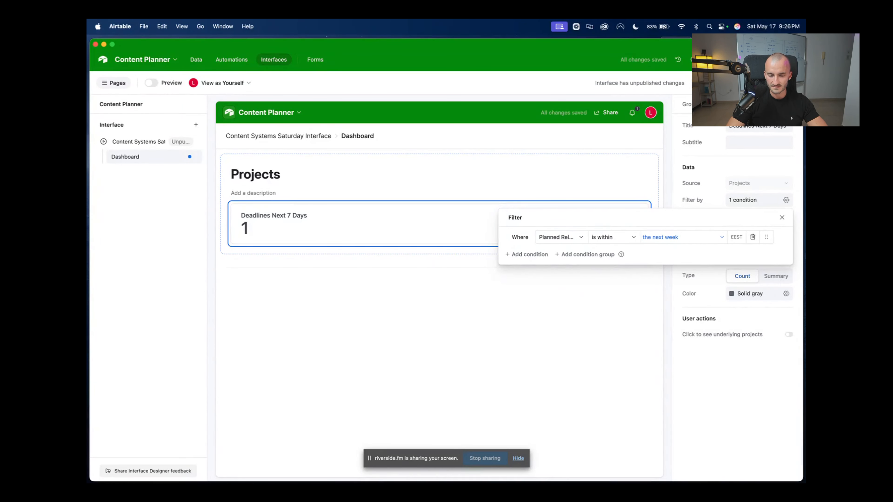
pyautogui.click(783, 219)
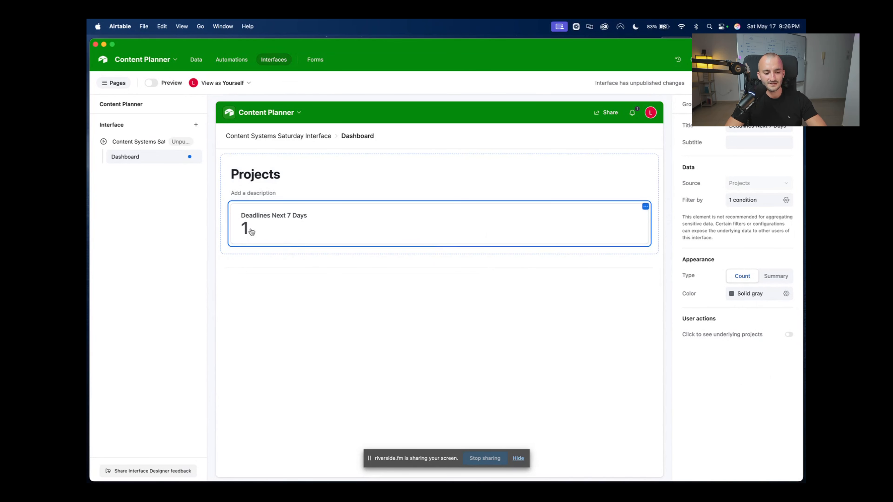
# Colour the deadline count red and give it the subtitle 'Upcoming Projects'
pyautogui.click(776, 297)
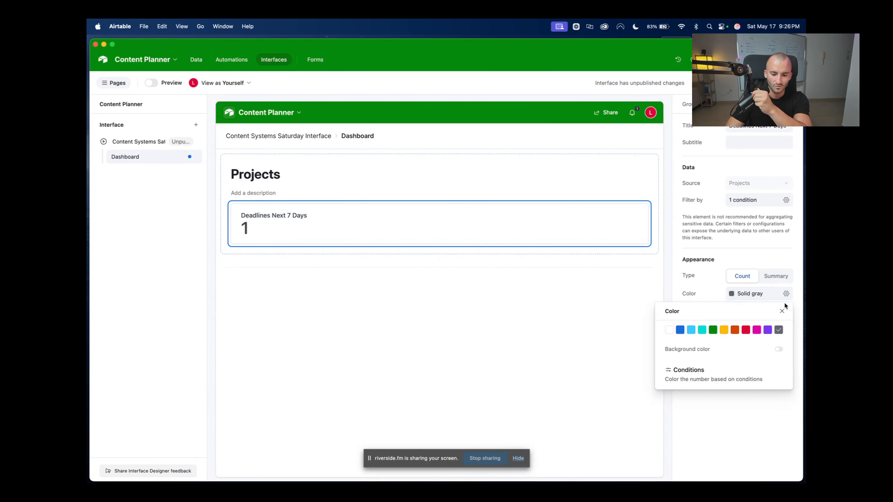
pyautogui.click(746, 329)
pyautogui.click(750, 449)
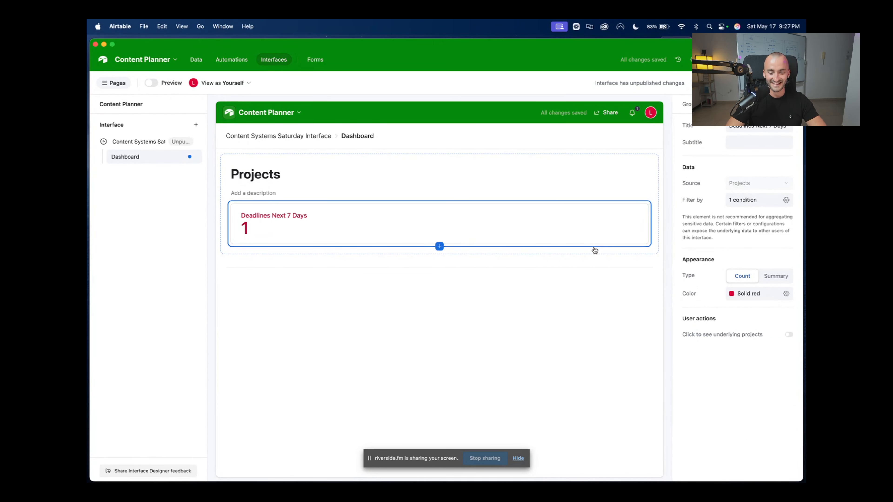
pyautogui.click(732, 143)
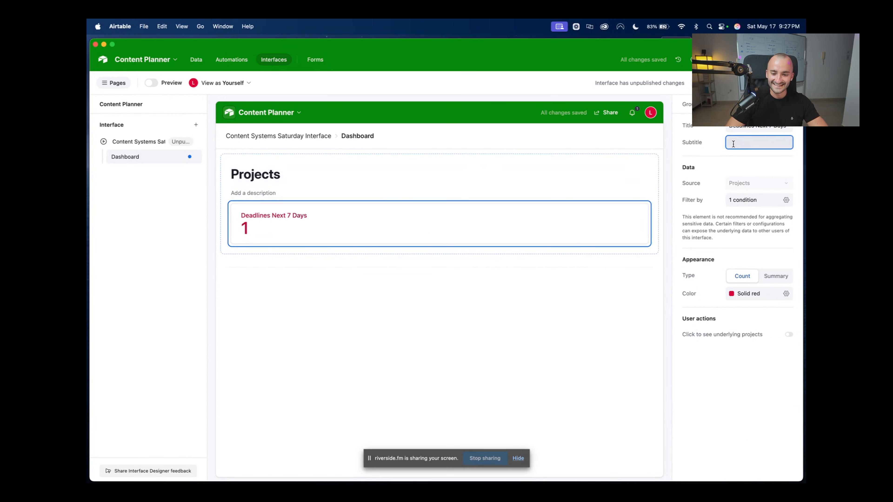
pyautogui.write('Upcom')
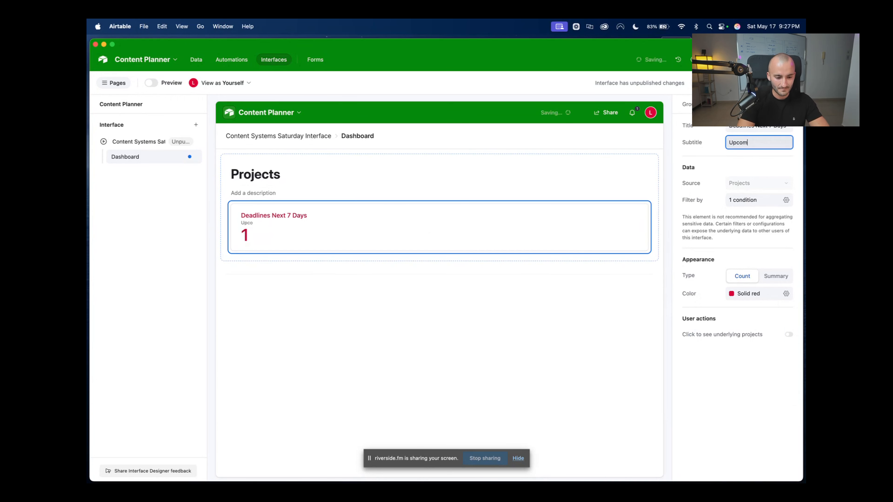
pyautogui.write('ing P')
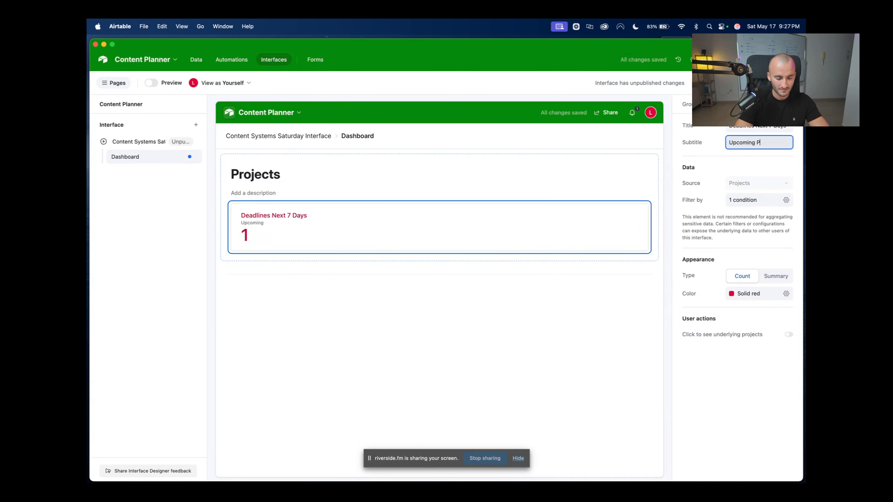
pyautogui.write('ojects')
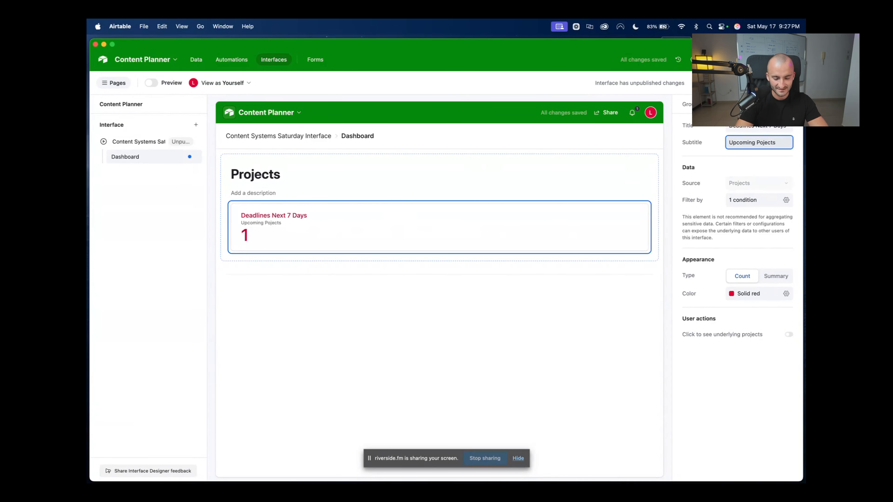
pyautogui.click(714, 415)
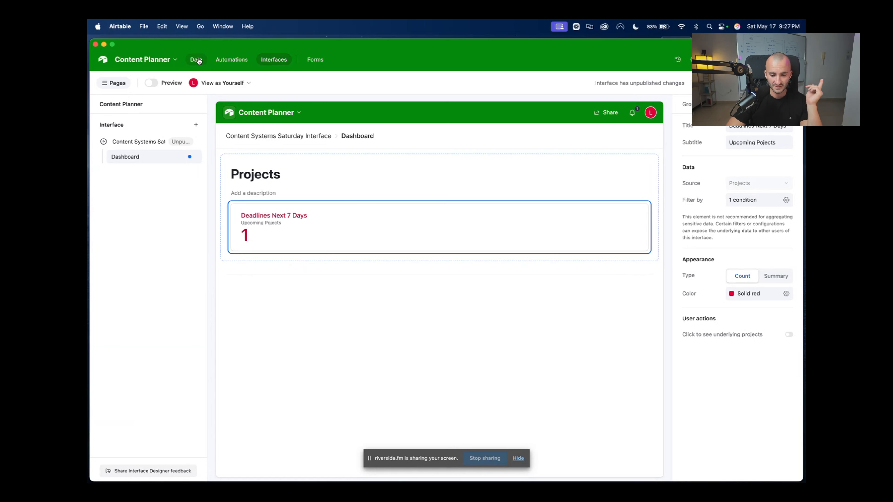
# On the Projects calendar, move three projects' release dates to May 19, 20 and 21
pyautogui.click(196, 59)
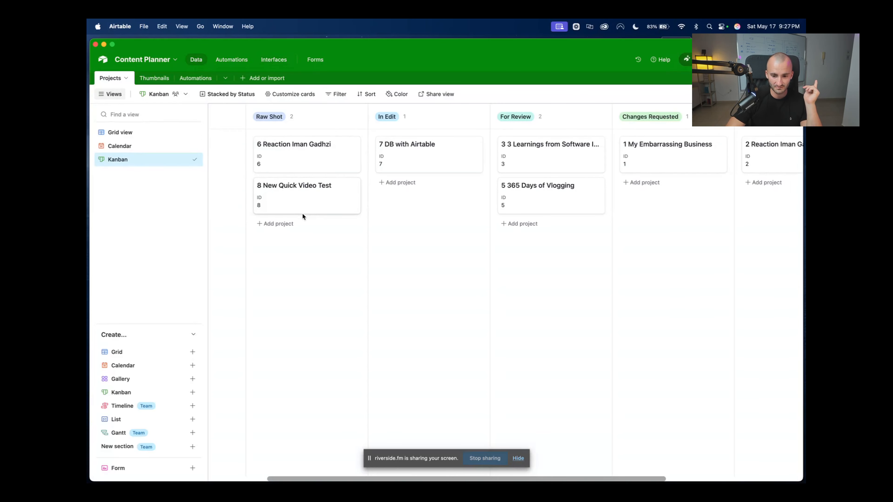
pyautogui.click(120, 146)
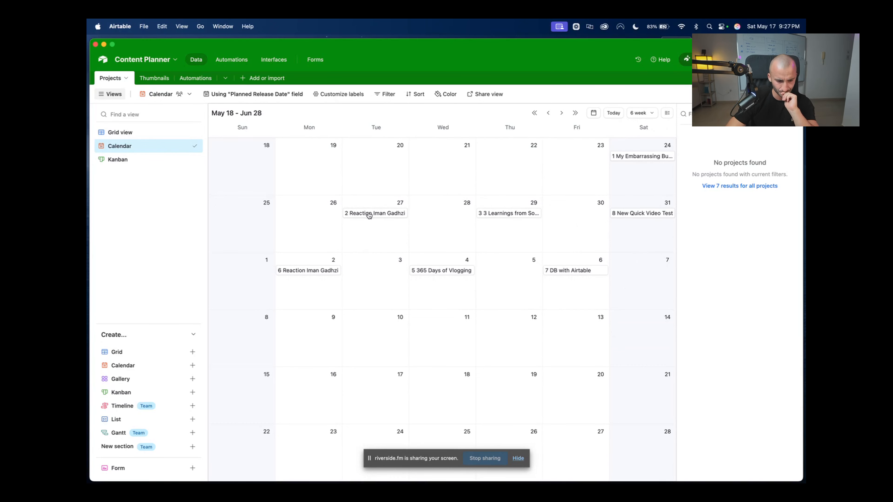
pyautogui.moveTo(368, 215); pyautogui.dragTo(355, 164)
pyautogui.moveTo(492, 213); pyautogui.dragTo(452, 174)
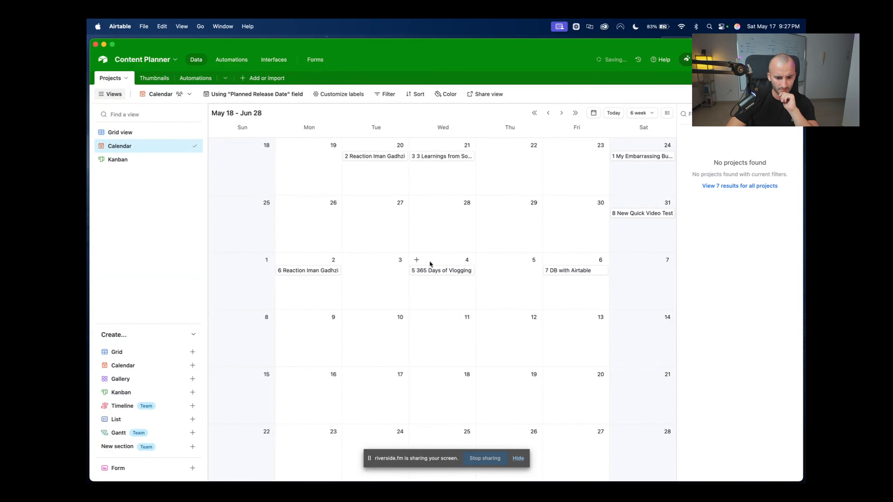
pyautogui.moveTo(435, 271); pyautogui.dragTo(317, 167)
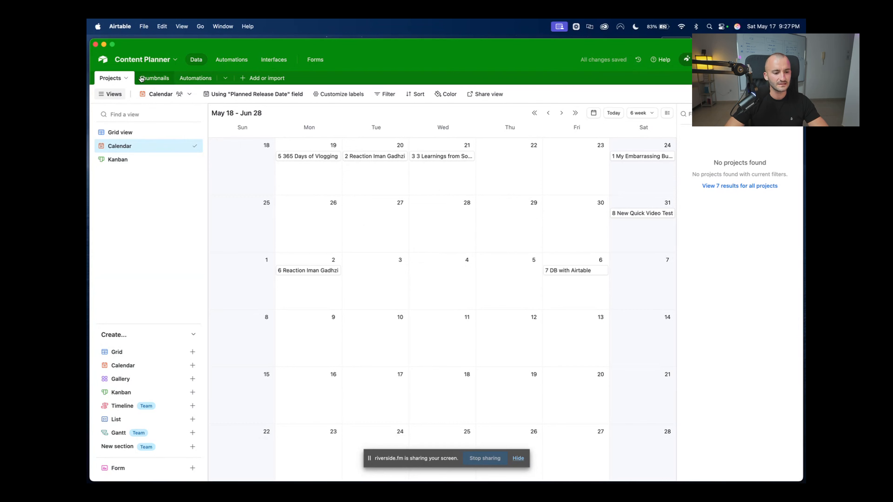
pyautogui.click(278, 66)
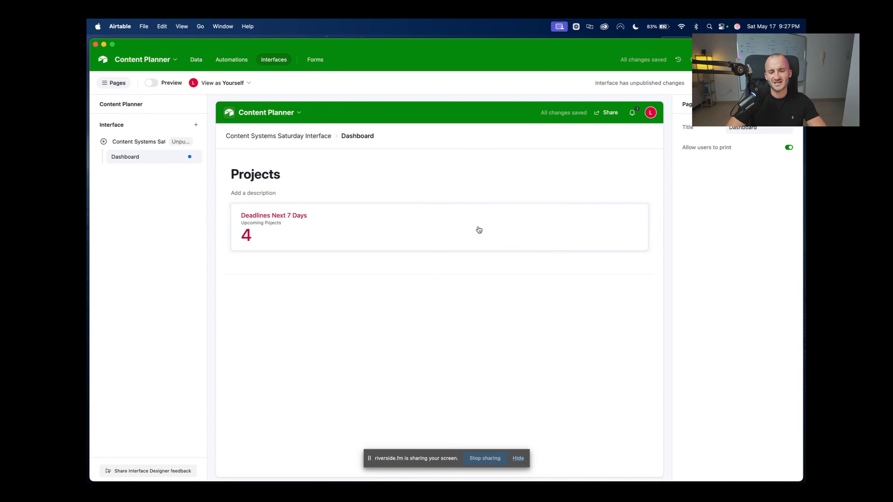
pyautogui.click(415, 227)
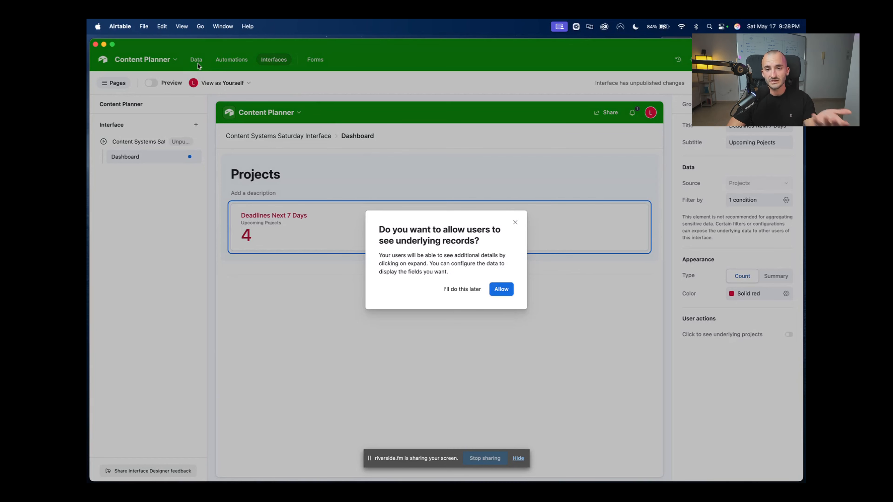
pyautogui.click(515, 222)
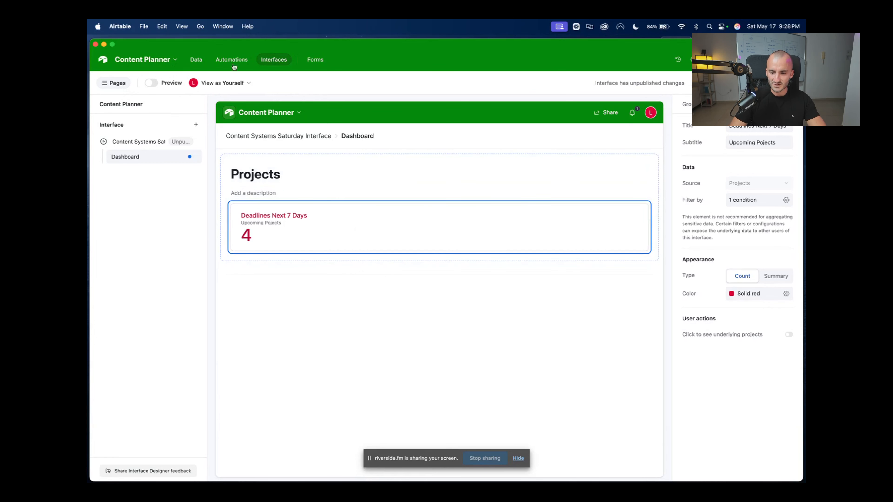
pyautogui.click(197, 60)
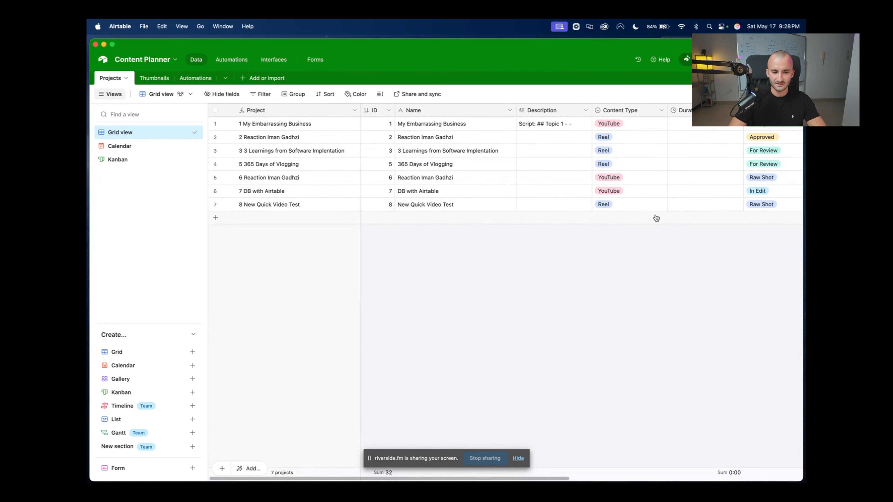
pyautogui.hscroll(10, 652, 209)
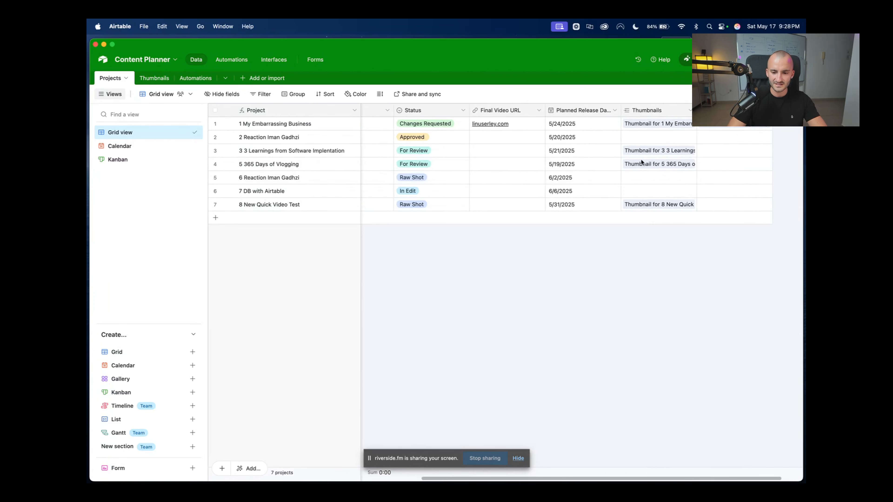
pyautogui.hscroll(-10, 641, 161)
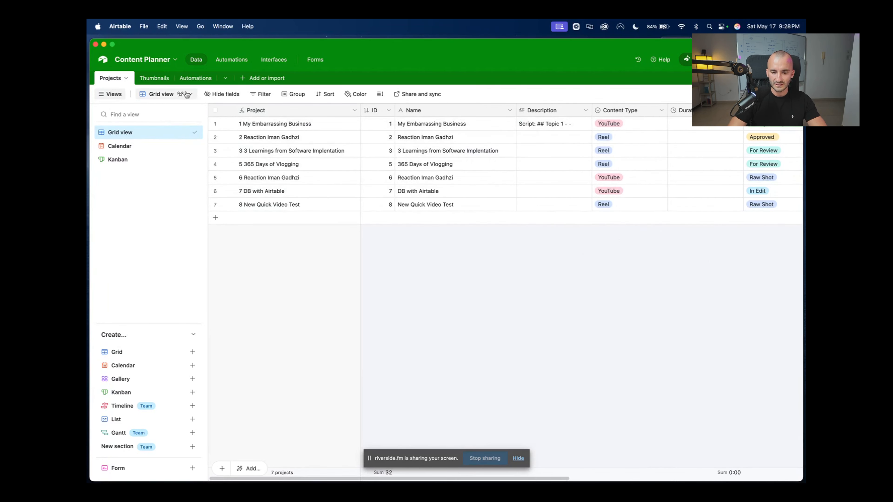
pyautogui.click(273, 60)
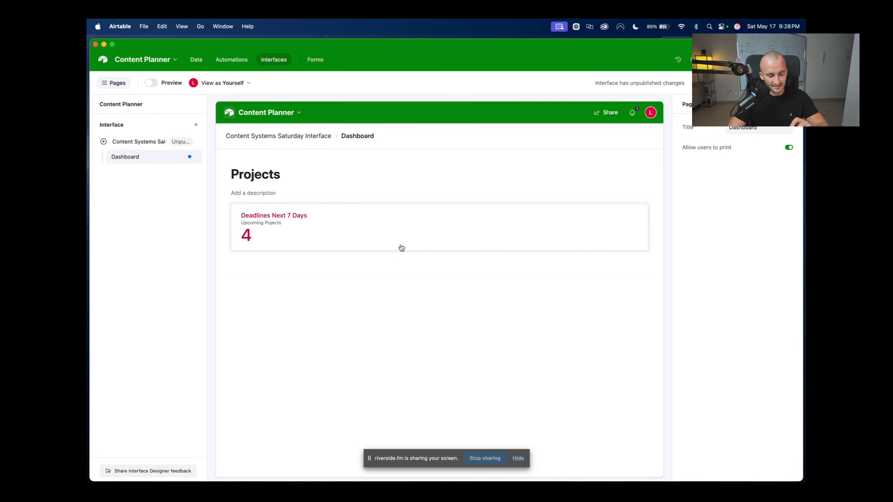
# Let users view the records behind the deadline count, then expand it to list its four projects
pyautogui.click(352, 221)
pyautogui.click(505, 292)
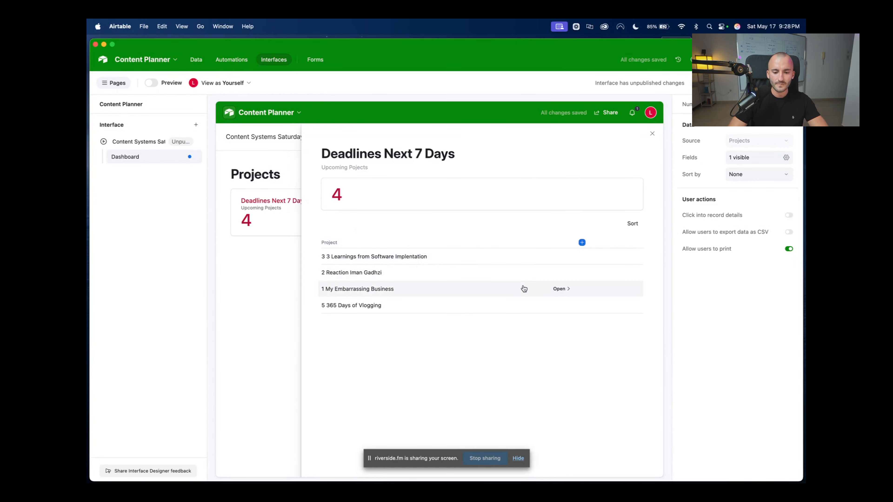
pyautogui.click(652, 133)
pyautogui.click(407, 288)
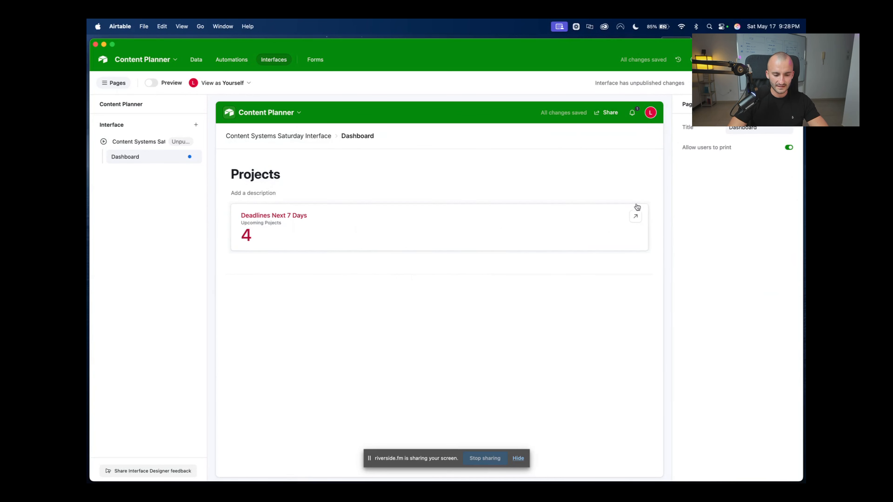
pyautogui.click(637, 219)
pyautogui.click(637, 218)
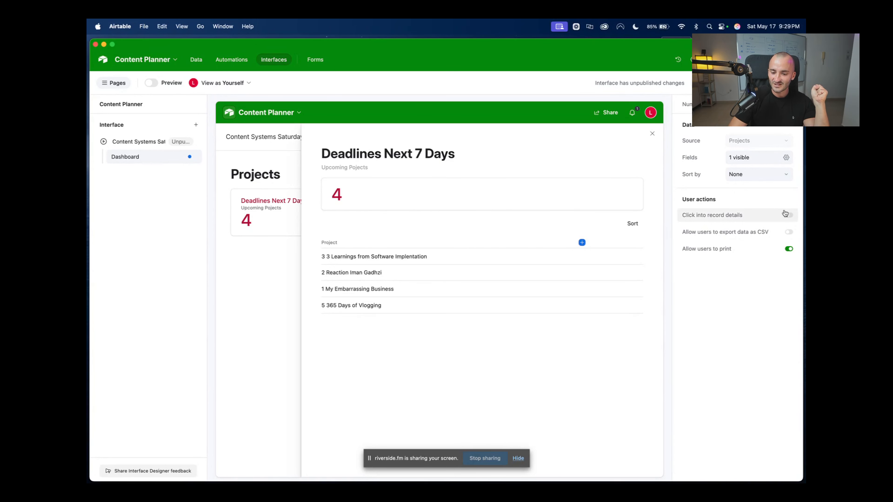
# Enable opening record details from the list, with CSV export left off
pyautogui.click(790, 232)
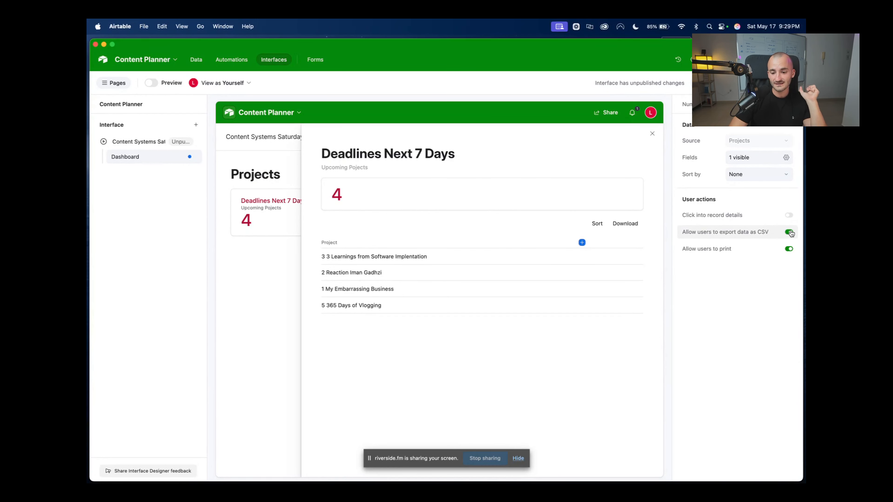
pyautogui.click(789, 234)
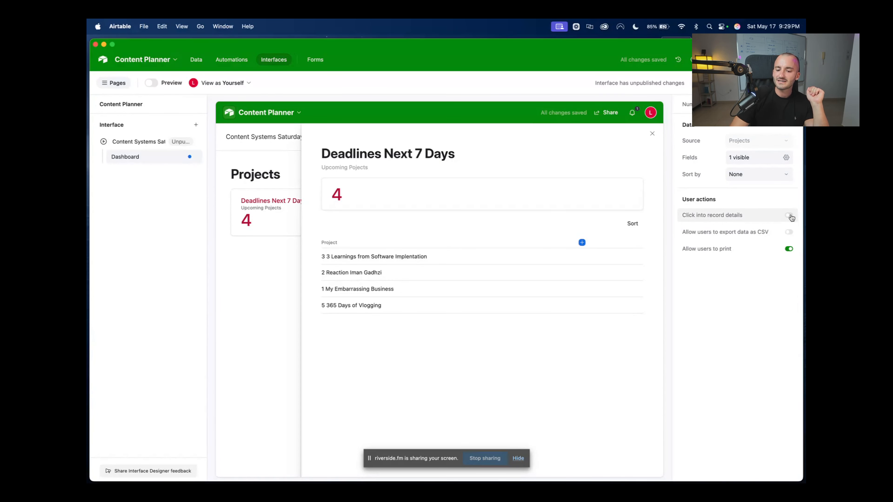
pyautogui.click(790, 216)
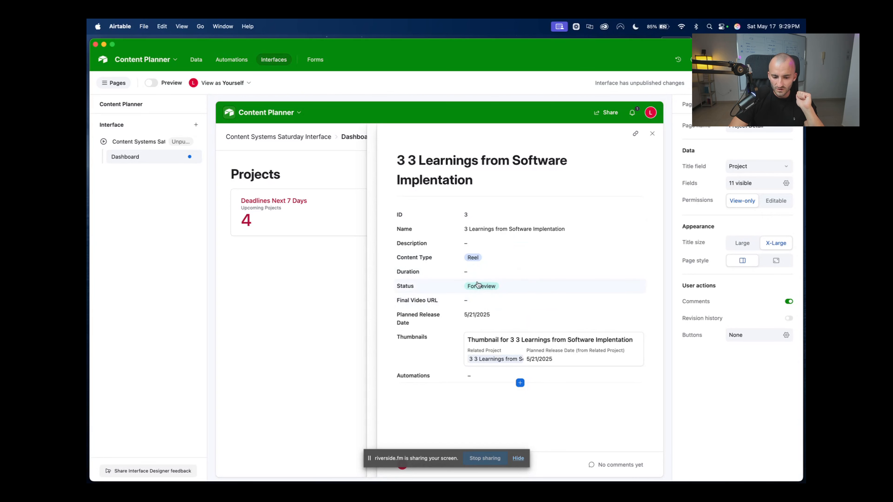
# Make the record detail page editable and review its Status options and button actions
pyautogui.click(775, 200)
pyautogui.click(528, 282)
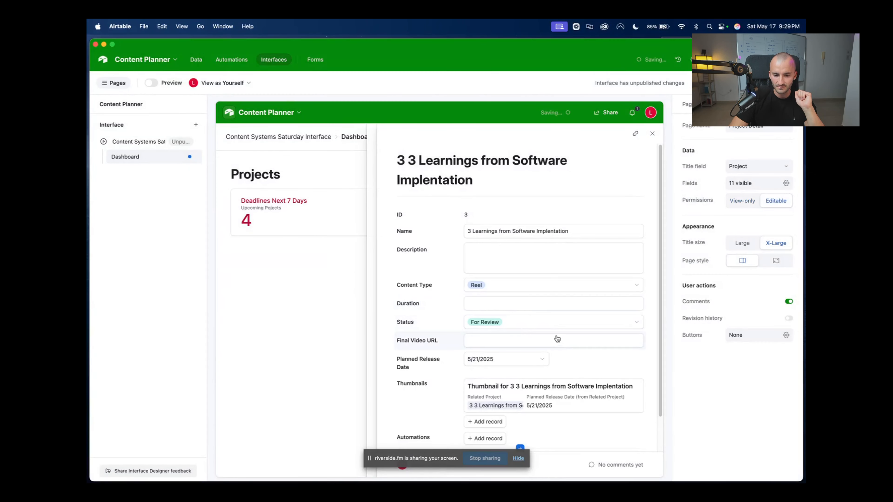
pyautogui.click(633, 323)
pyautogui.click(634, 323)
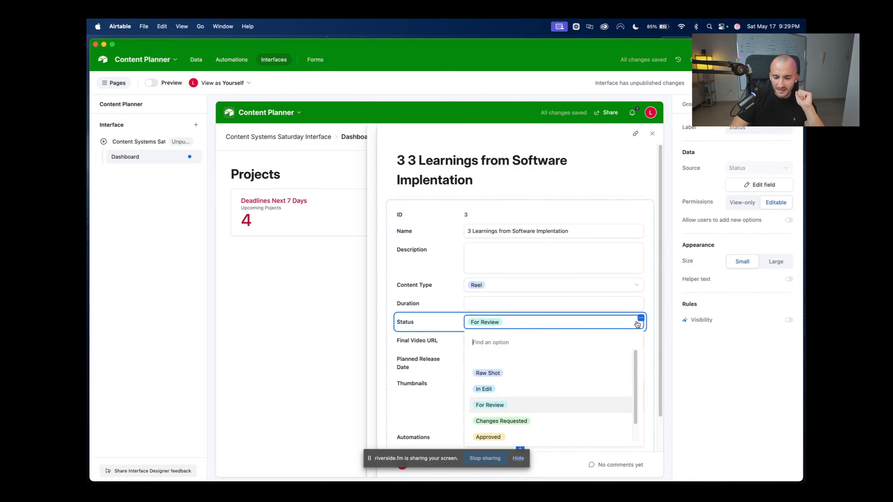
pyautogui.click(653, 341)
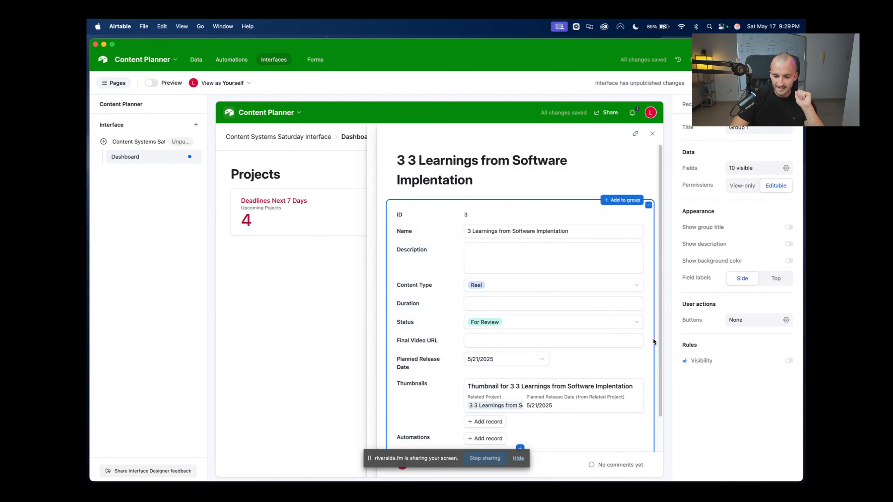
pyautogui.scroll(-2, 530, 405)
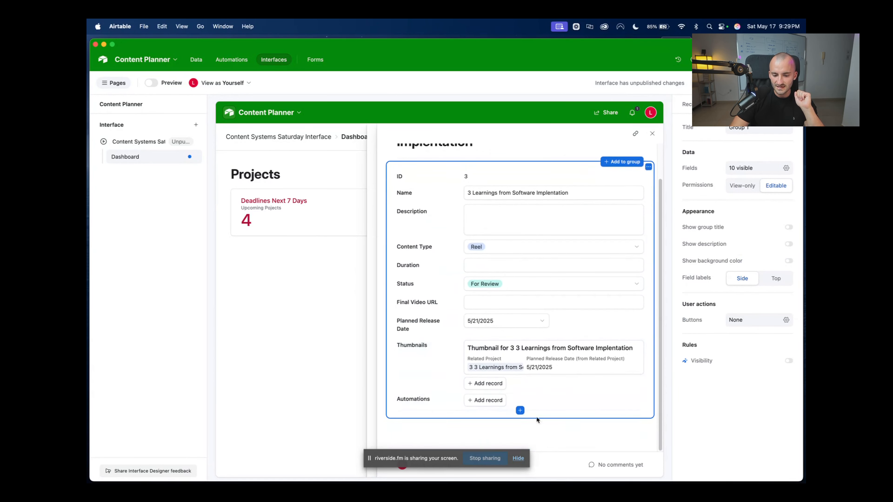
pyautogui.scroll(2, 568, 356)
pyautogui.scroll(-1, 584, 401)
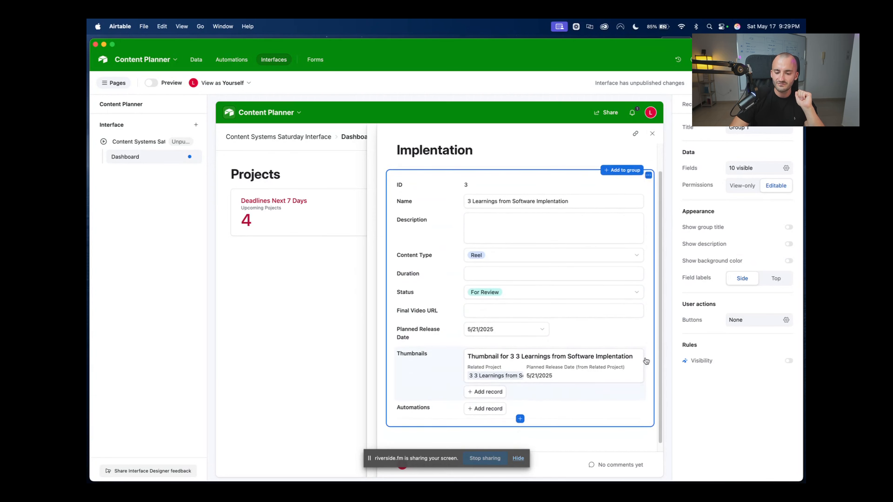
pyautogui.click(755, 322)
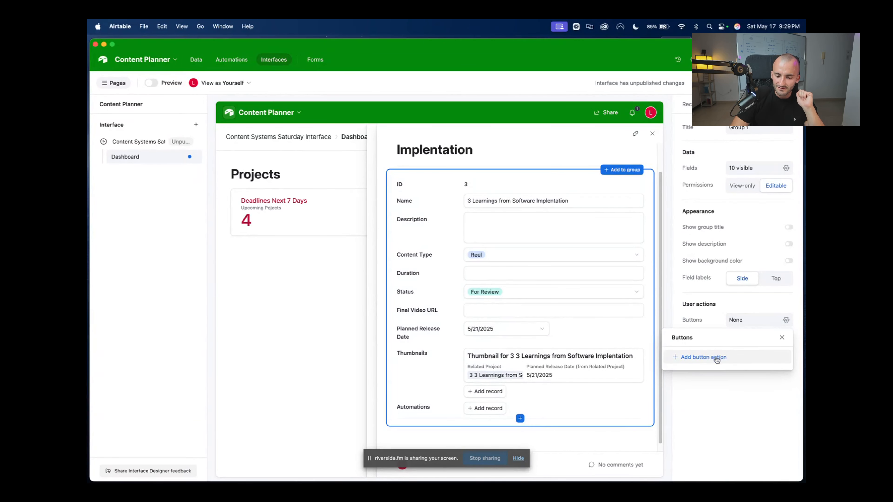
pyautogui.click(772, 425)
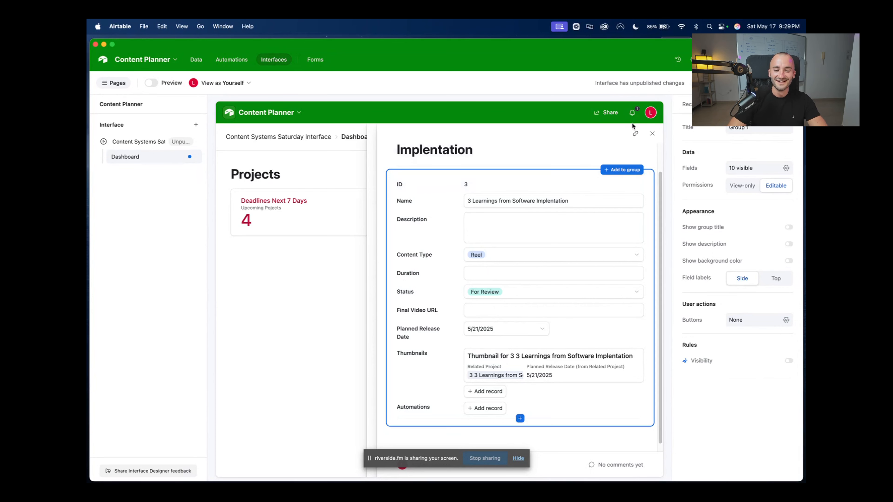
pyautogui.click(780, 324)
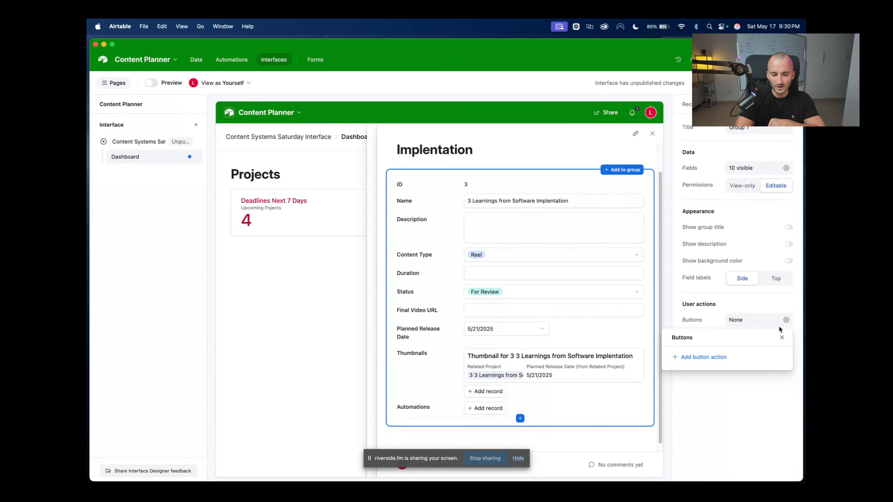
pyautogui.click(752, 383)
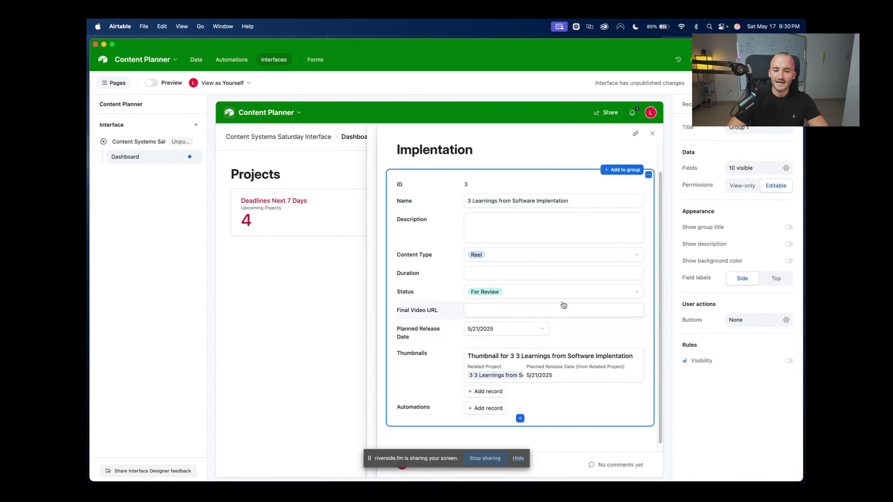
# Hide the ID field and move Description, Content Type and Status to the end of the record page
pyautogui.click(786, 168)
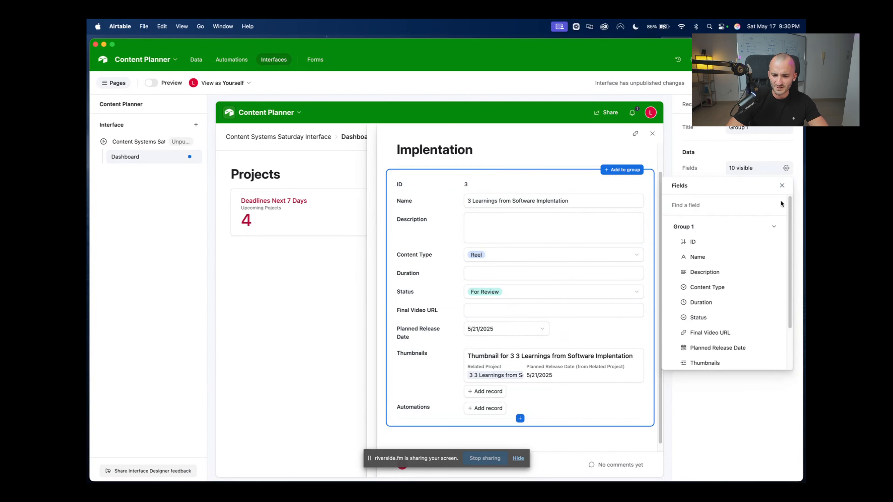
pyautogui.click(774, 242)
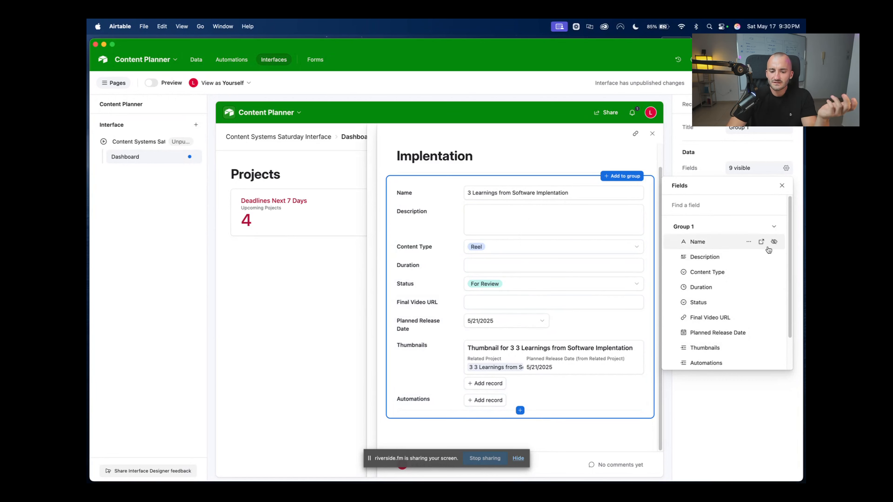
pyautogui.click(773, 257)
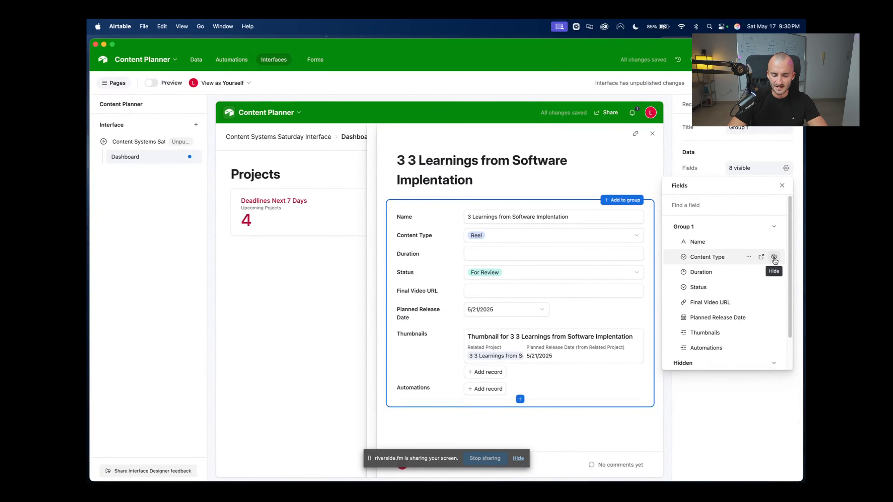
pyautogui.click(773, 258)
pyautogui.click(774, 272)
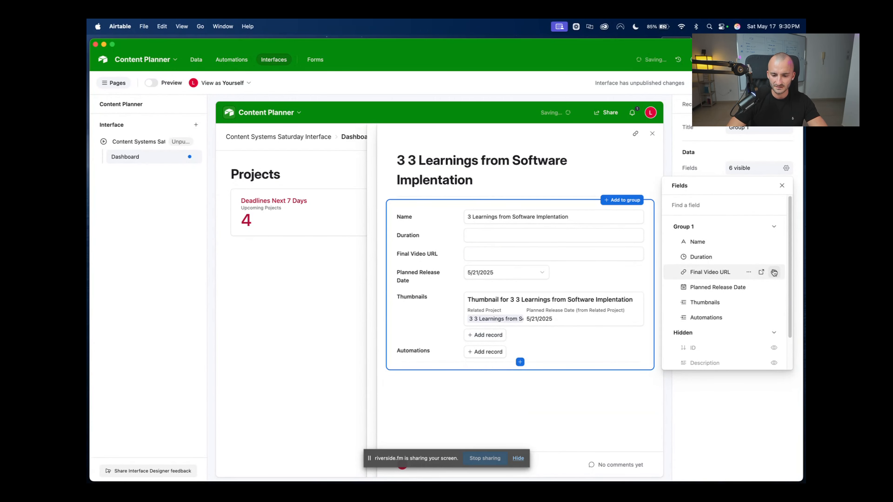
pyautogui.scroll(-2, 773, 310)
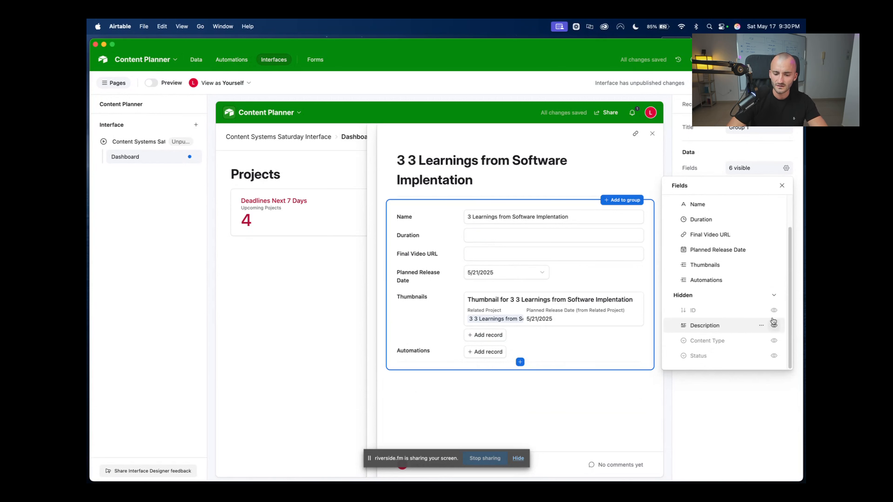
pyautogui.click(773, 310)
pyautogui.click(774, 326)
pyautogui.click(774, 341)
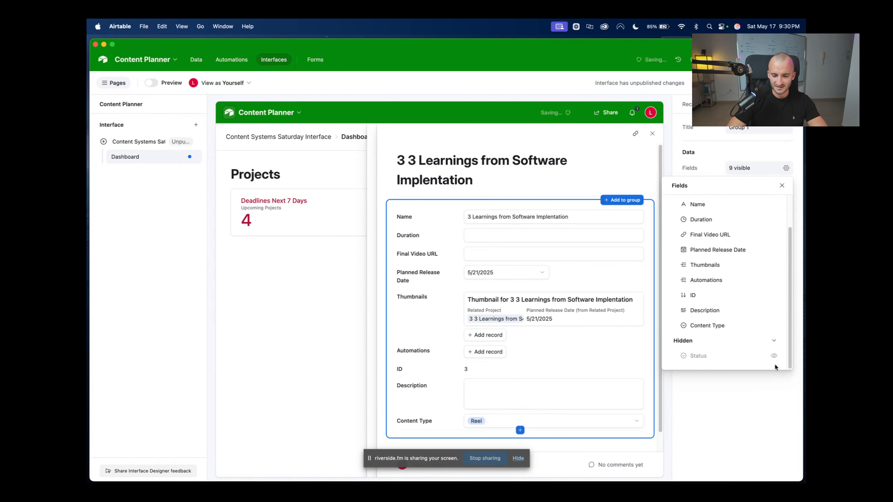
pyautogui.click(773, 356)
pyautogui.click(773, 282)
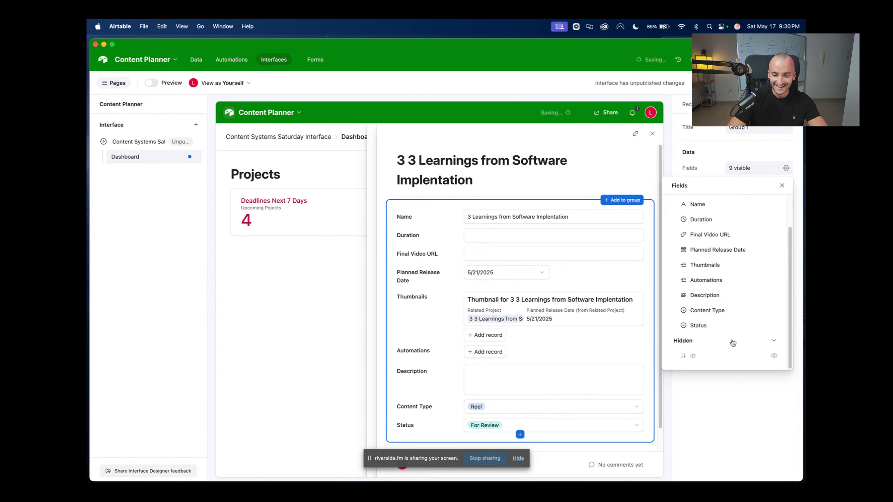
pyautogui.click(728, 441)
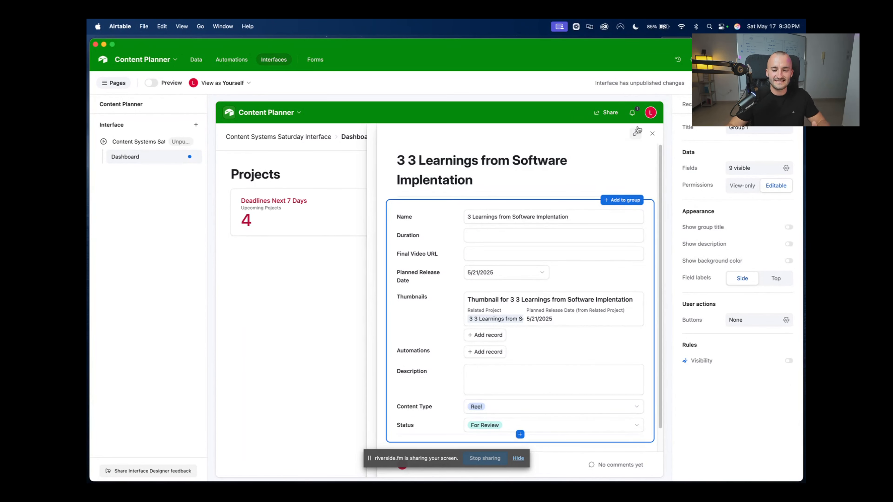
pyautogui.click(652, 136)
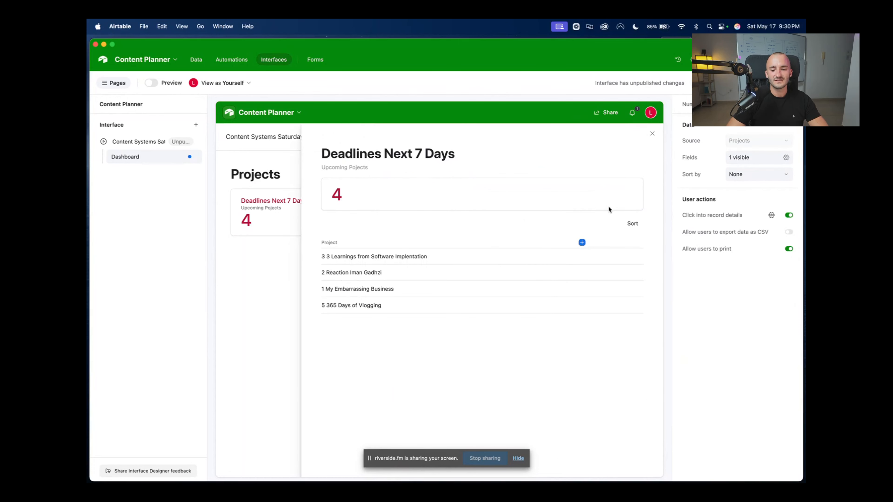
# Add a dashboard group on the Automations table with a Count number element reading 3
pyautogui.click(652, 133)
pyautogui.click(507, 225)
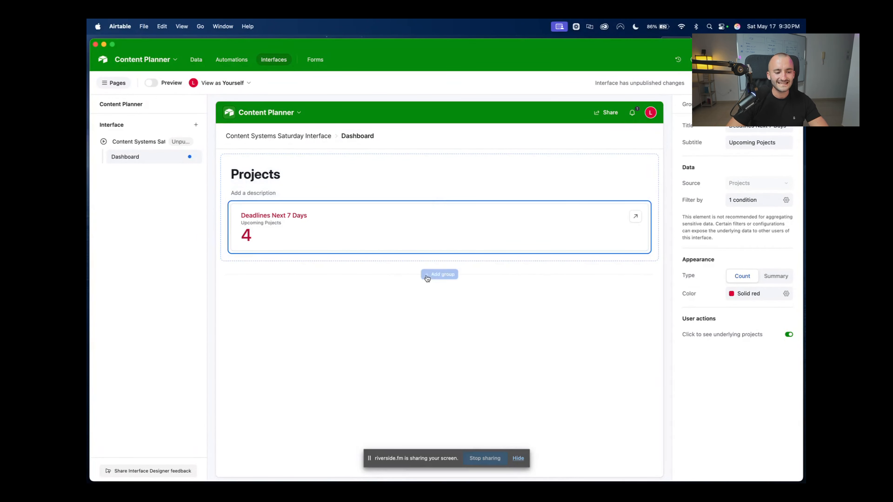
pyautogui.click(439, 273)
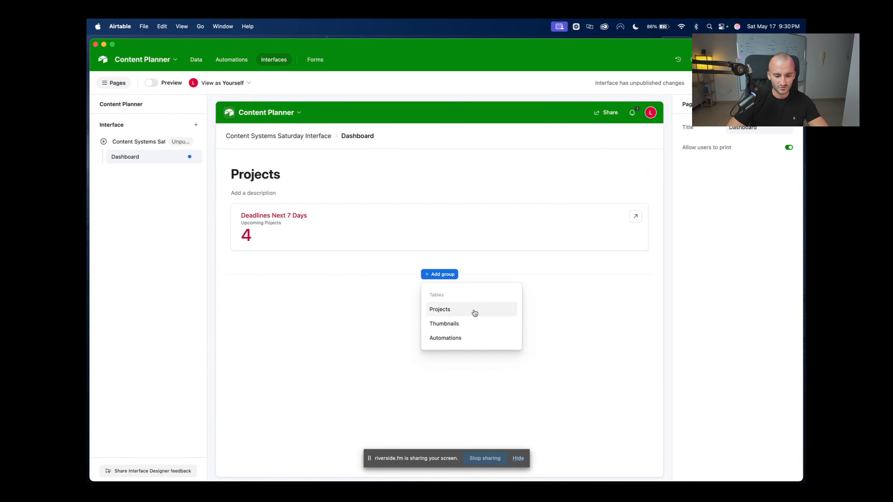
pyautogui.click(464, 344)
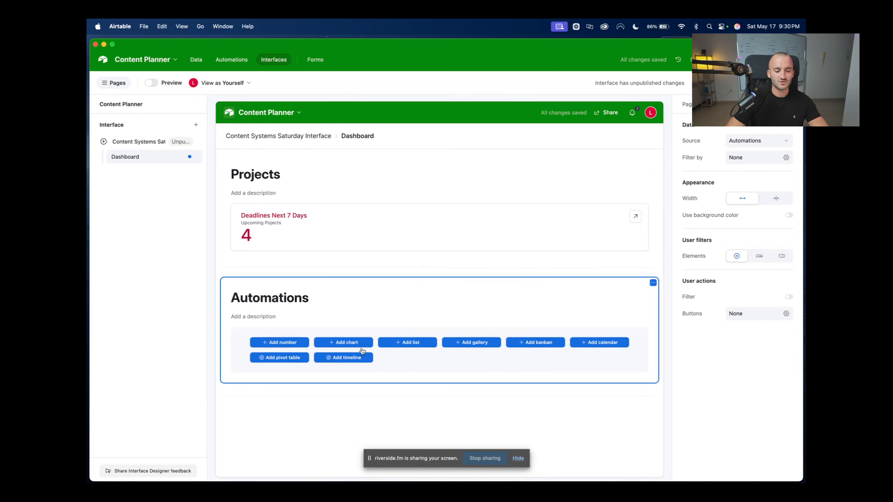
pyautogui.click(295, 343)
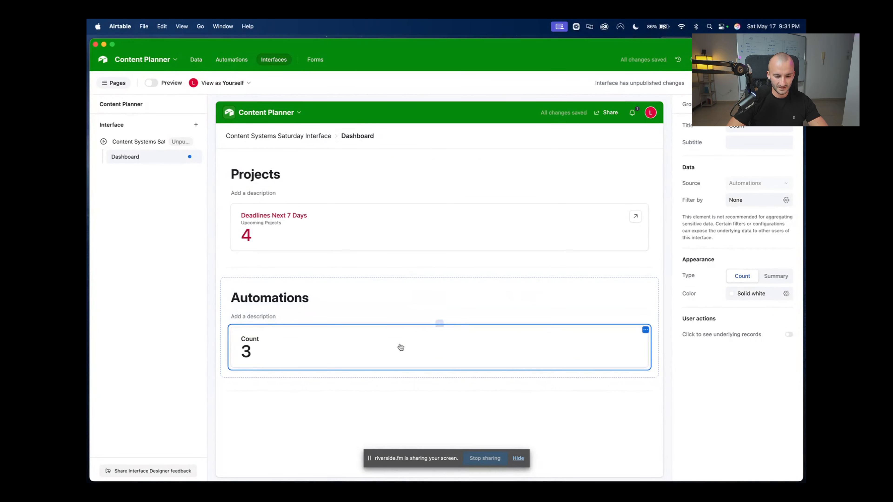
pyautogui.click(750, 129)
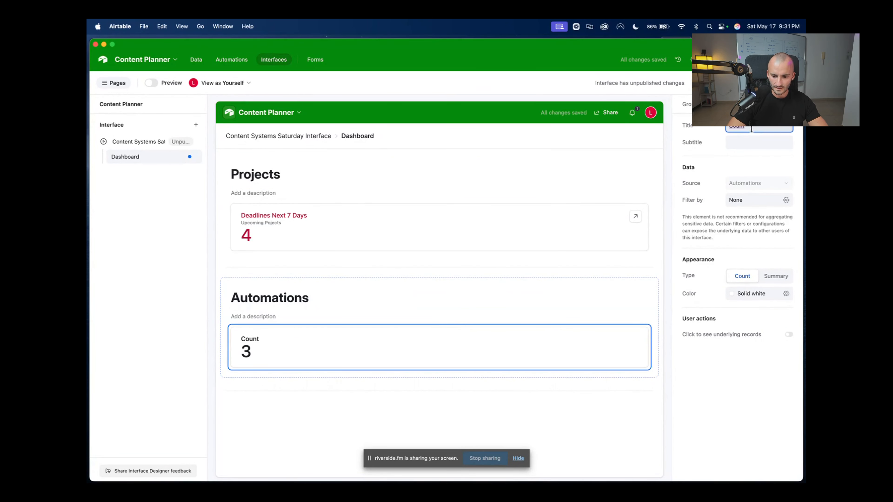
# Title the Automations count 'Deadlines for Automations', colour it yellow, and add a filter condition
pyautogui.write('Deat')
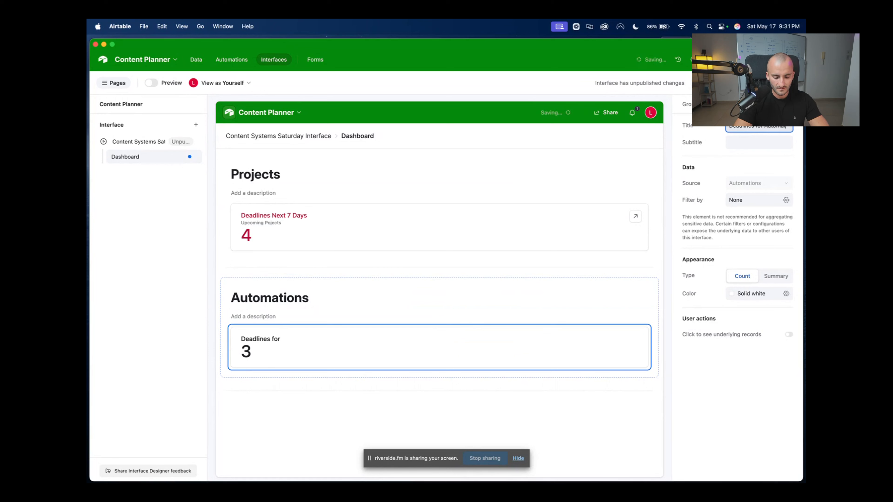
pyautogui.write('ions')
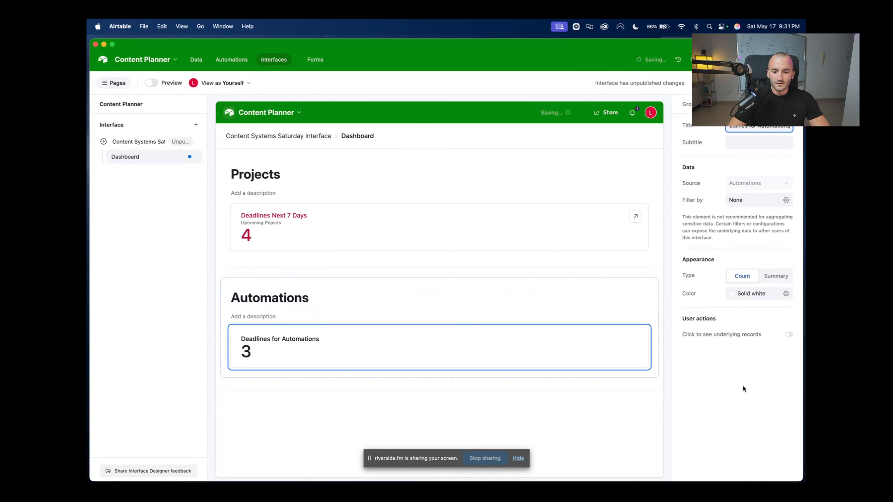
pyautogui.click(743, 388)
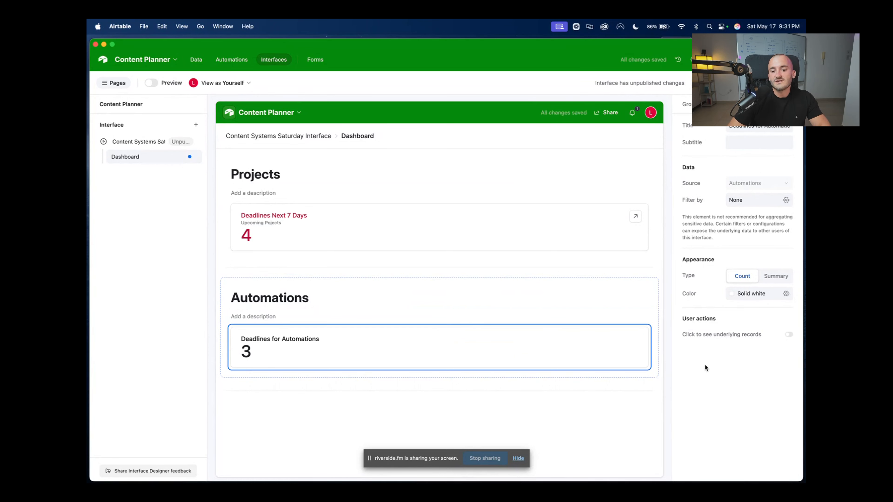
pyautogui.click(759, 294)
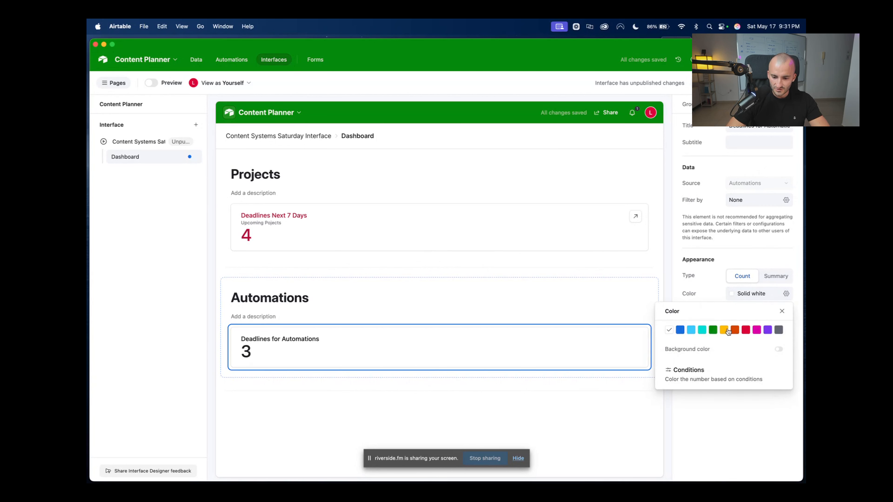
pyautogui.click(726, 331)
pyautogui.click(752, 390)
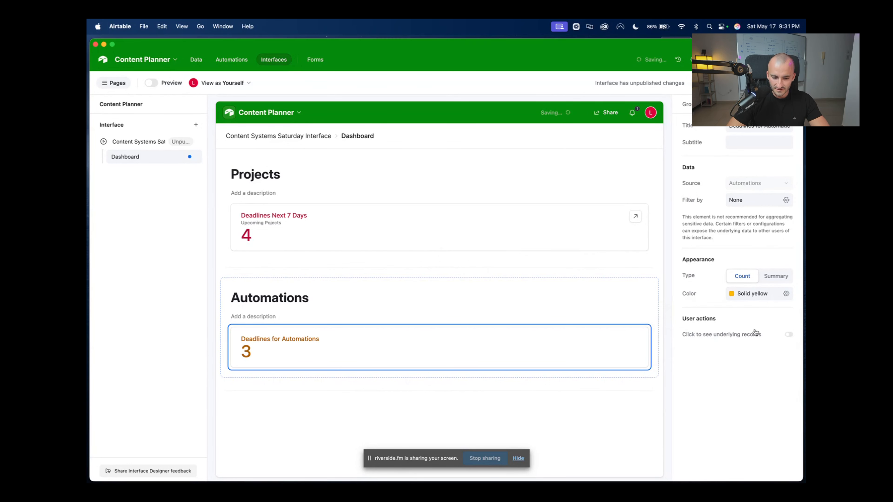
pyautogui.click(779, 202)
pyautogui.click(569, 234)
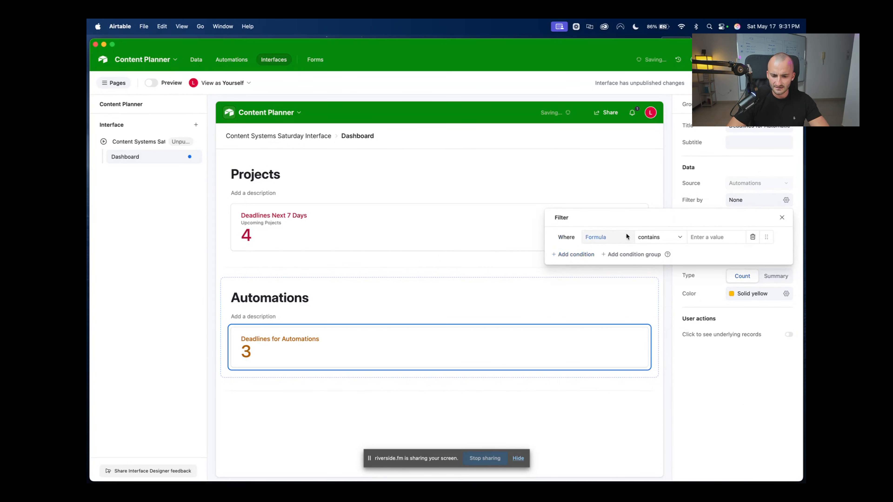
# Open the Automations table's grid view in the base data
pyautogui.click(626, 234)
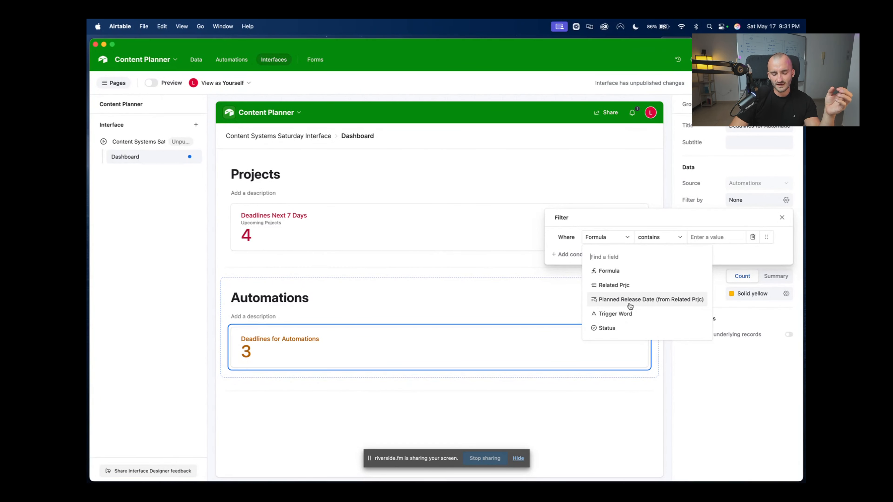
pyautogui.click(196, 59)
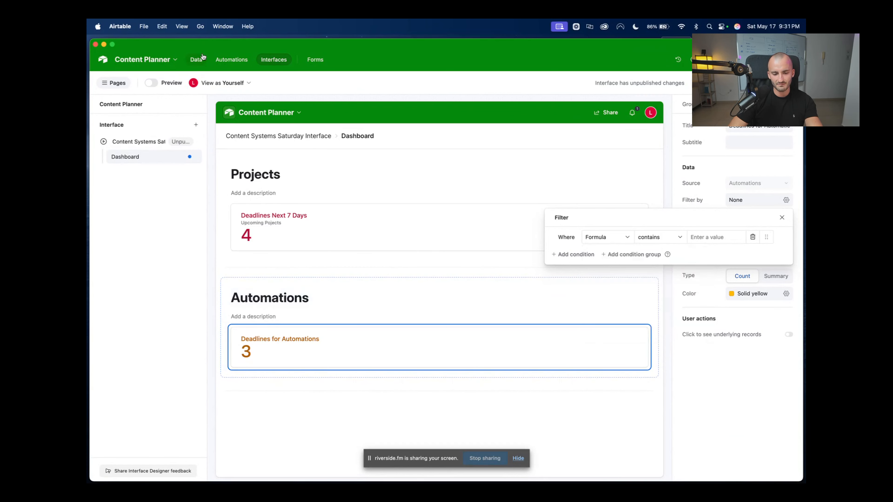
pyautogui.click(188, 80)
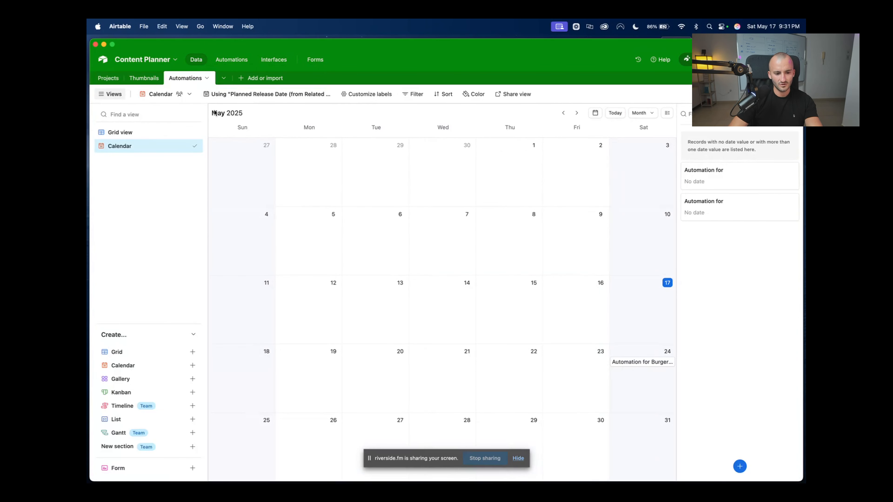
pyautogui.click(120, 132)
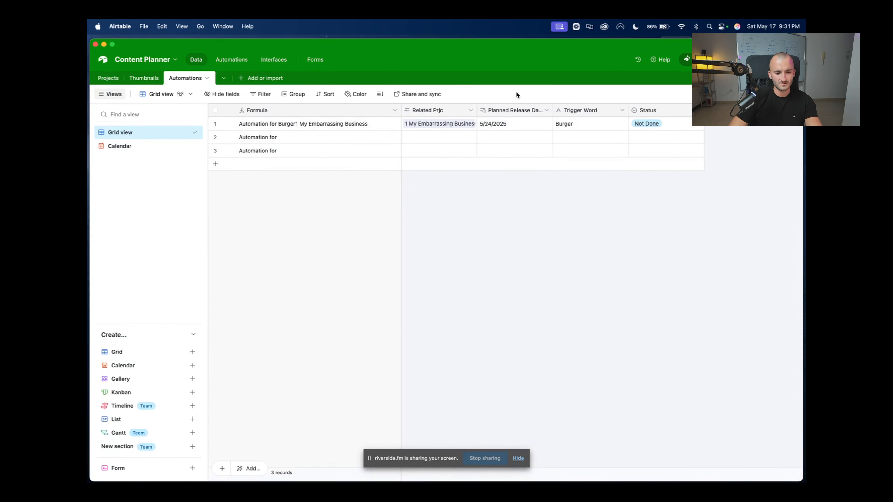
# Widen the Planned Release Date column so its full name shows
pyautogui.click(520, 113)
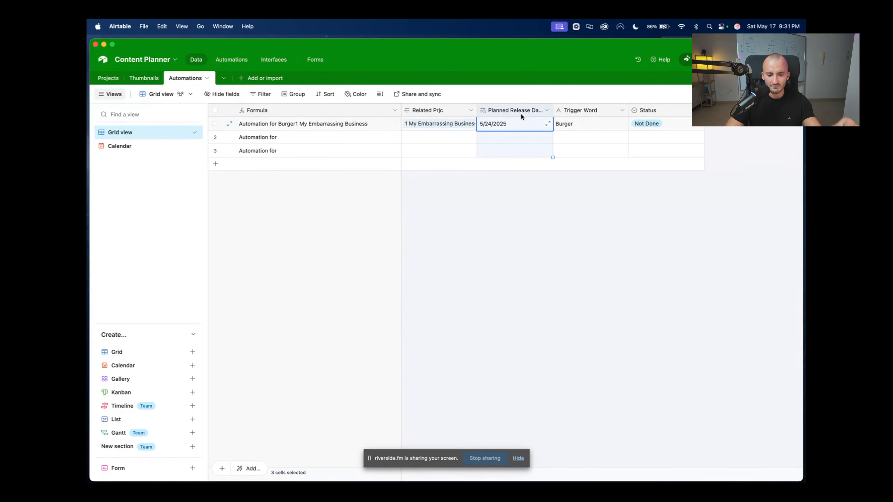
pyautogui.click(556, 108)
pyautogui.moveTo(553, 109); pyautogui.dragTo(653, 112)
pyautogui.click(586, 111)
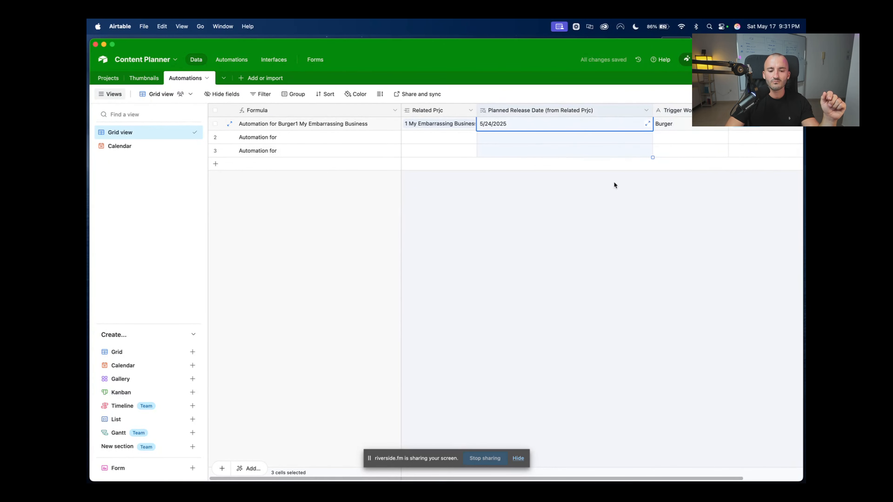
pyautogui.click(433, 112)
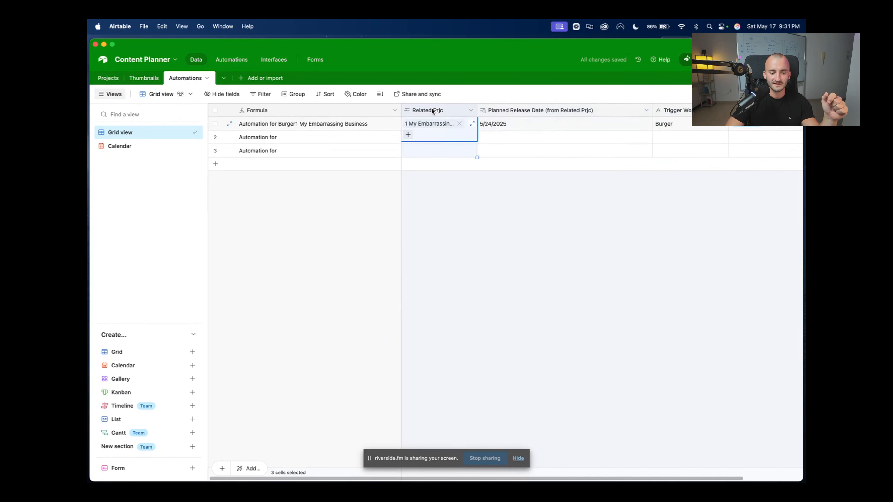
pyautogui.click(509, 110)
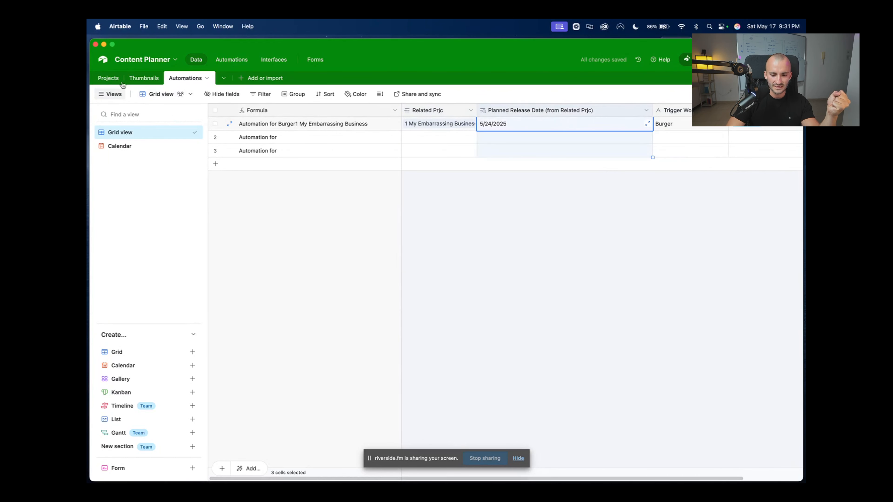
# Review the Projects table records, then go back to the Dashboard interface page
pyautogui.click(112, 78)
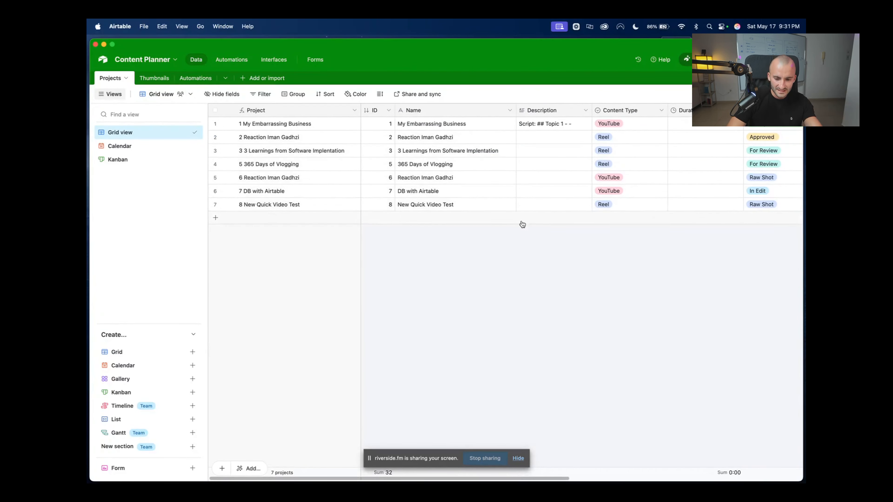
pyautogui.hscroll(5, 512, 227)
pyautogui.hscroll(4, 554, 202)
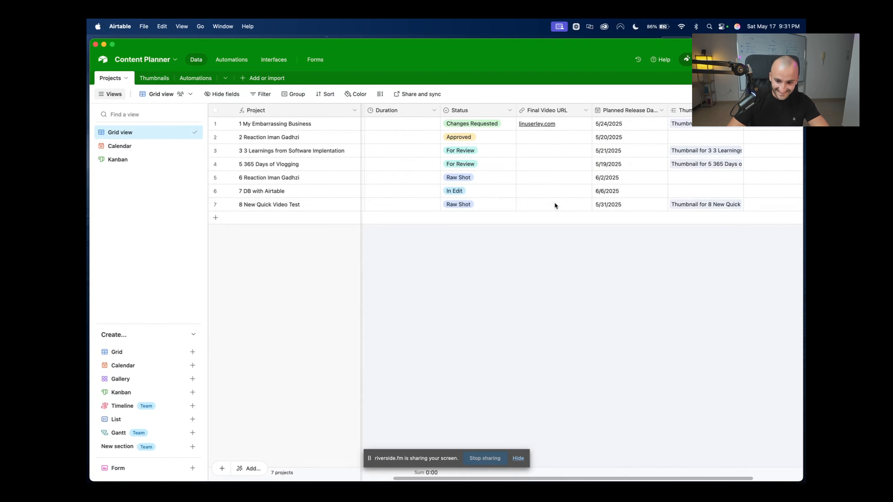
pyautogui.hscroll(-6, 554, 202)
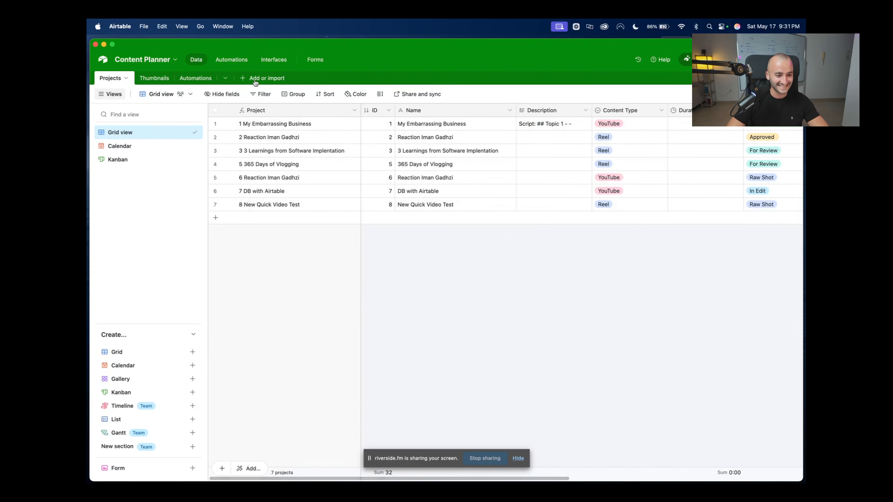
pyautogui.click(274, 59)
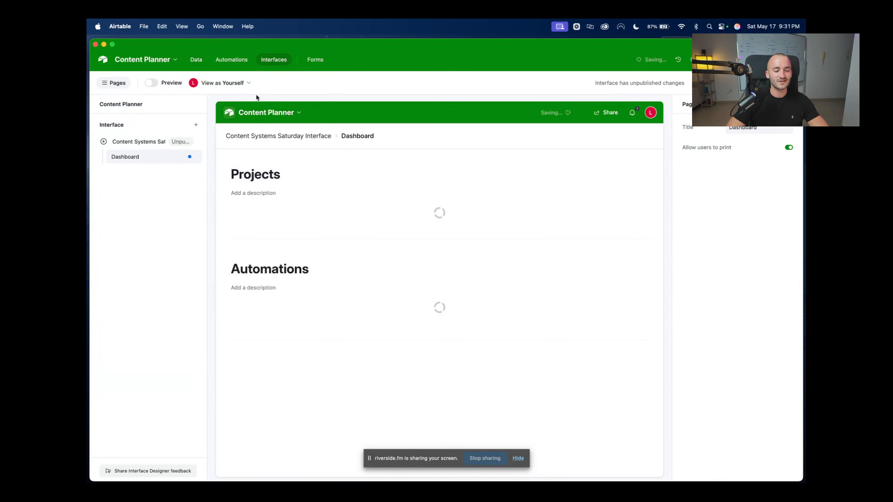
# Filter the Deadlines for Automations count to Planned Release Date within the next 7 days
pyautogui.click(500, 362)
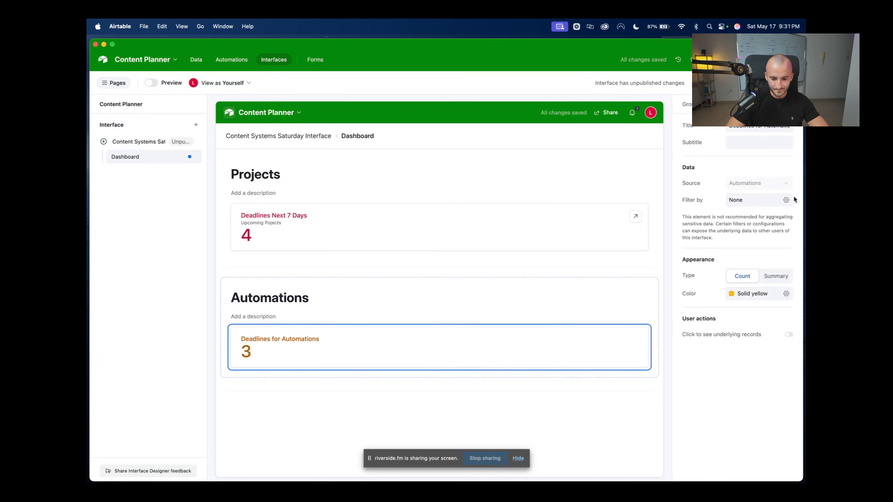
pyautogui.click(786, 200)
pyautogui.click(624, 237)
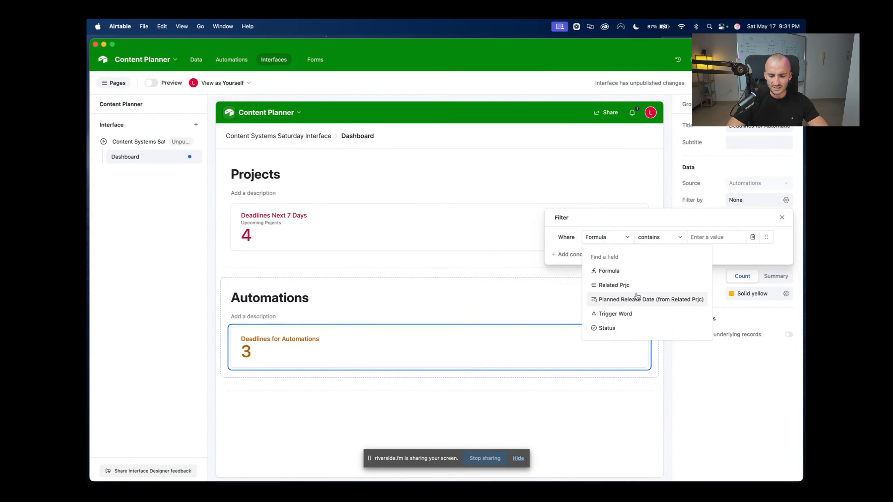
pyautogui.click(702, 301)
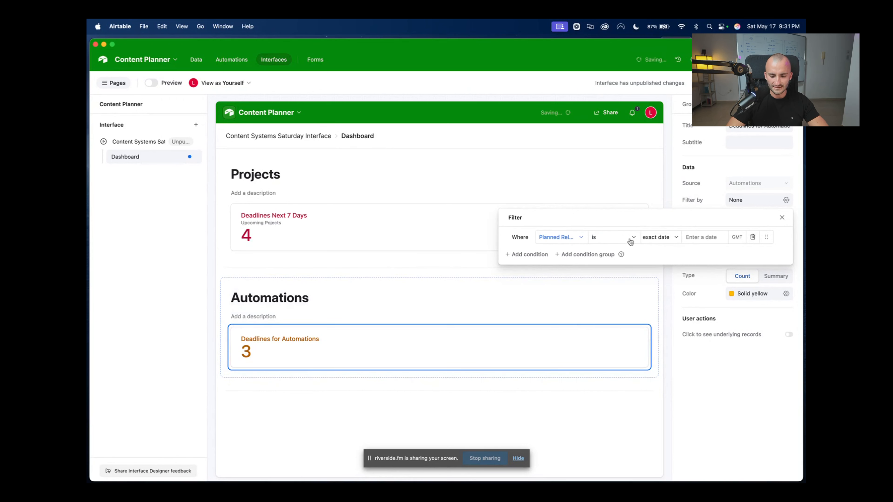
pyautogui.click(613, 235)
pyautogui.click(634, 285)
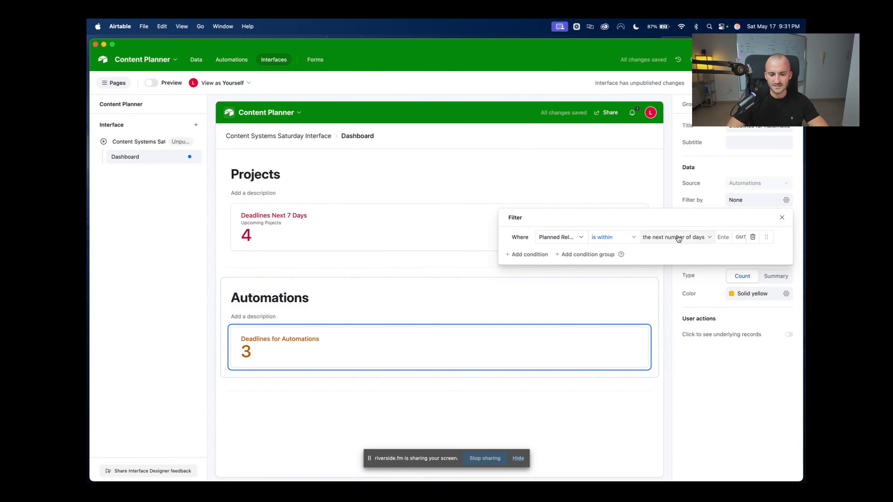
pyautogui.click(722, 235)
pyautogui.write('7')
pyautogui.click(735, 403)
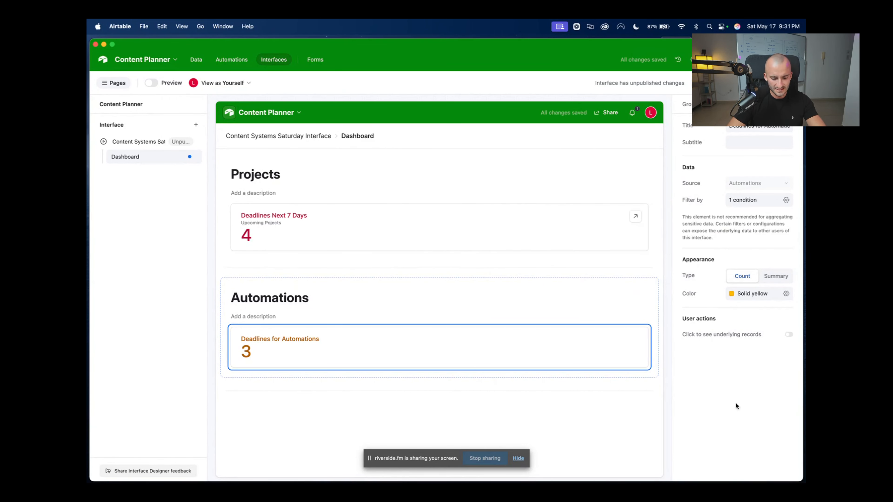
# Reselect the Deadlines for Automations count to change how its underlying records are shown
pyautogui.click(623, 431)
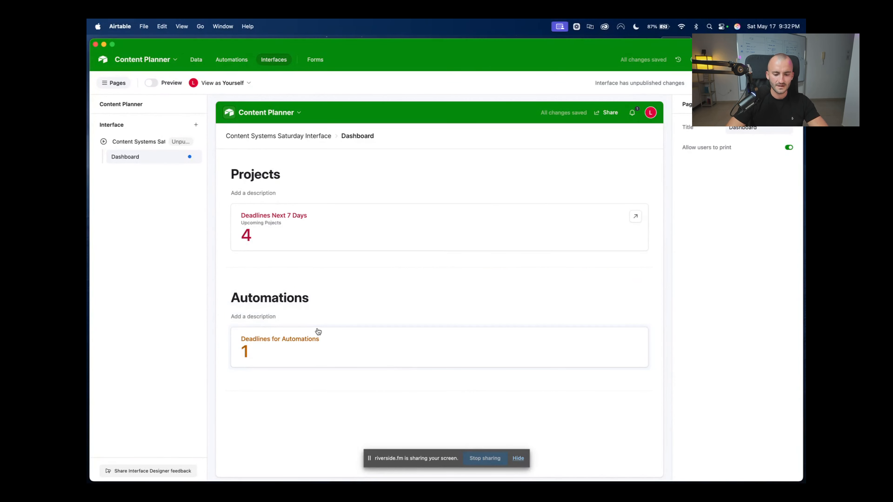
pyautogui.click(416, 360)
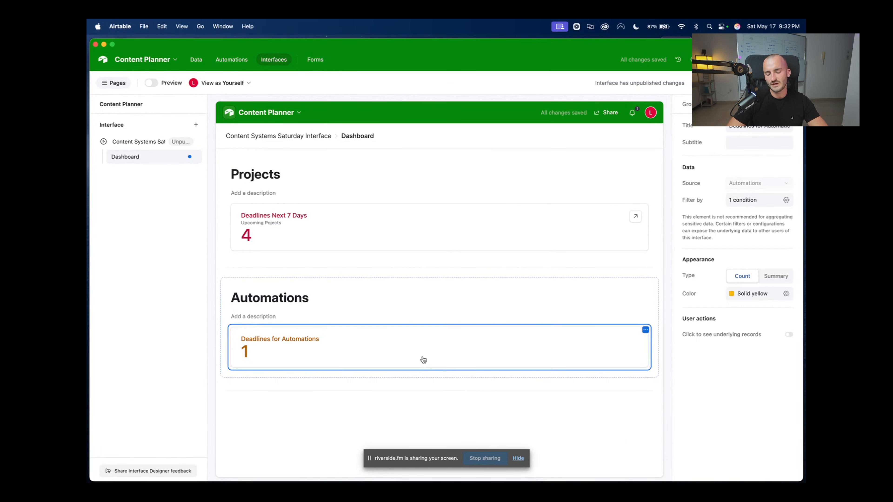
pyautogui.click(448, 346)
# Turn on underlying records and editable record details for the Automations count, then close them
pyautogui.click(502, 289)
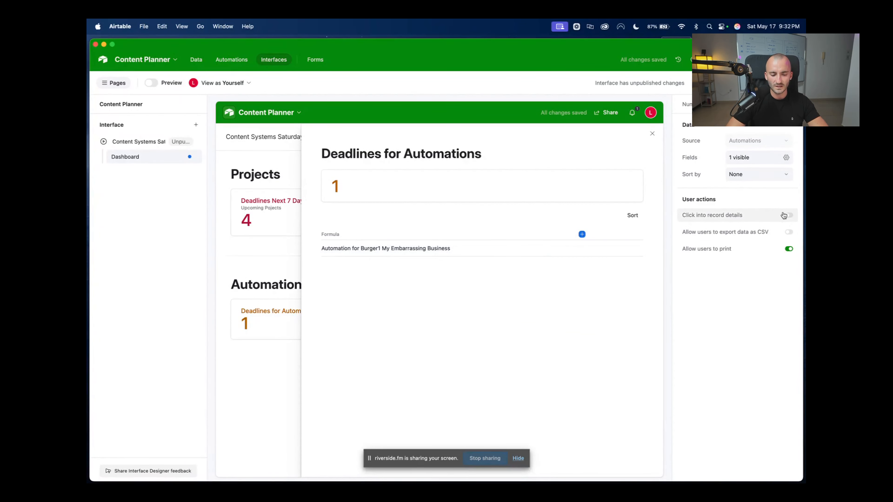
pyautogui.click(505, 247)
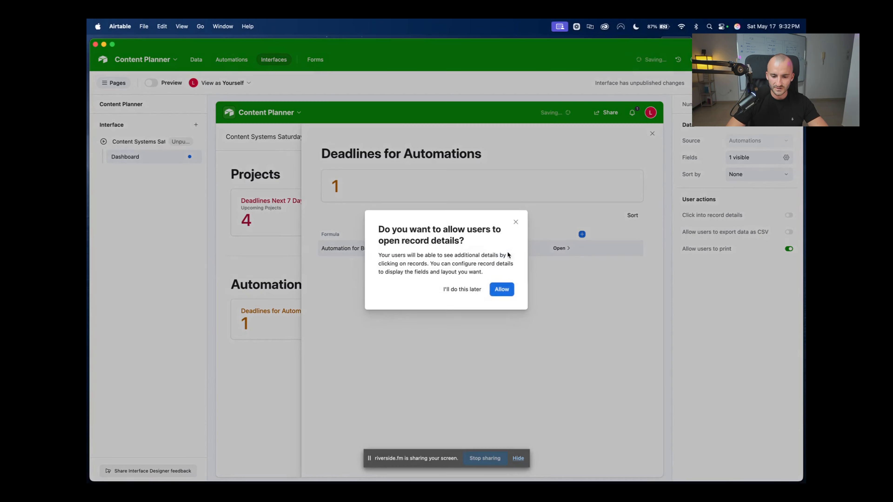
pyautogui.click(506, 292)
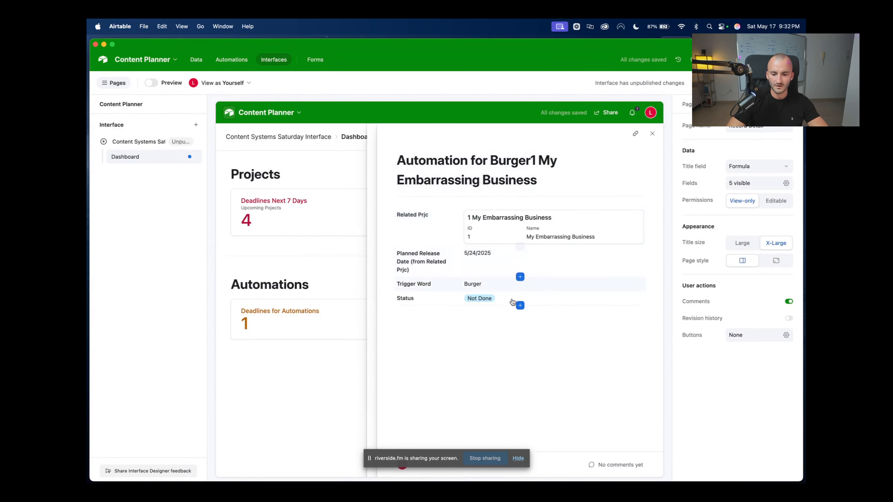
pyautogui.click(775, 201)
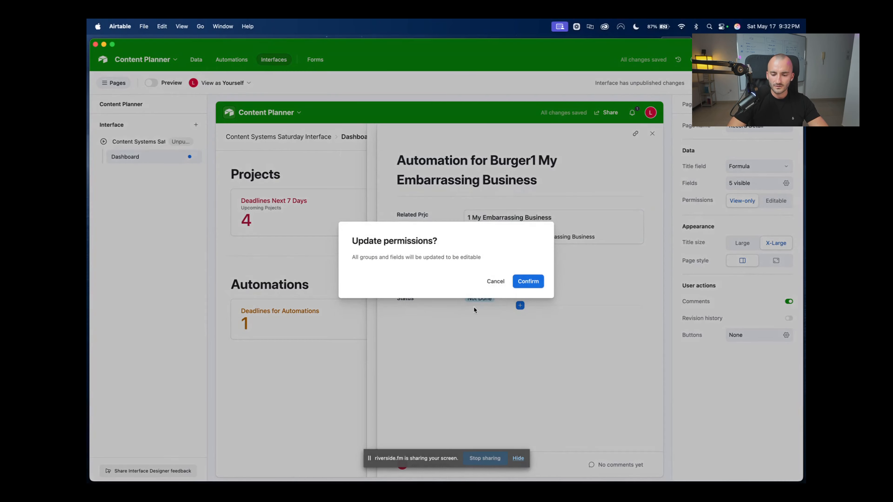
pyautogui.click(528, 282)
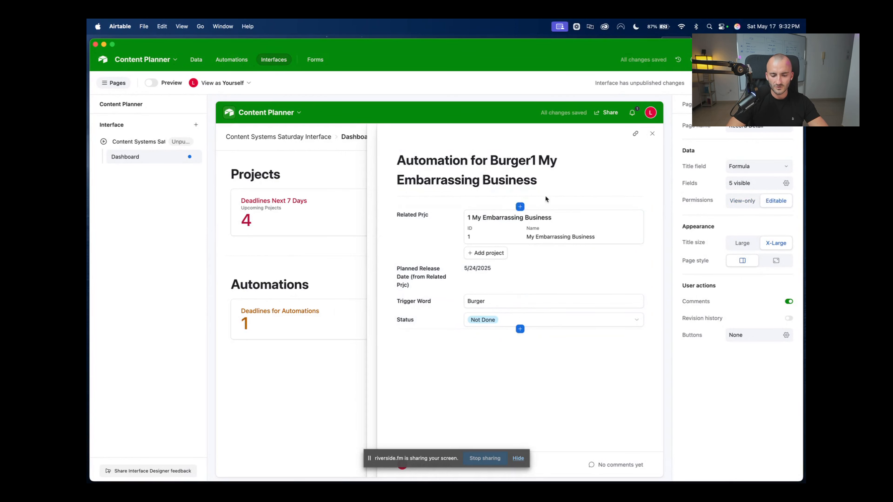
pyautogui.click(653, 134)
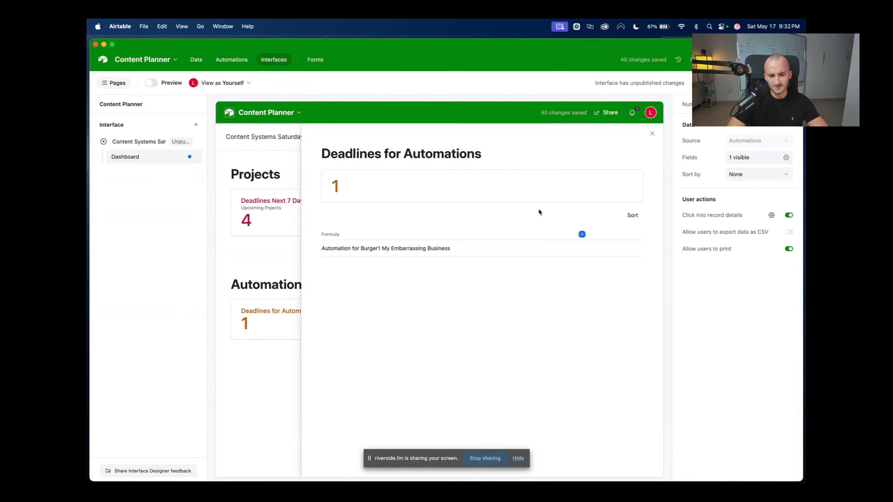
pyautogui.click(651, 135)
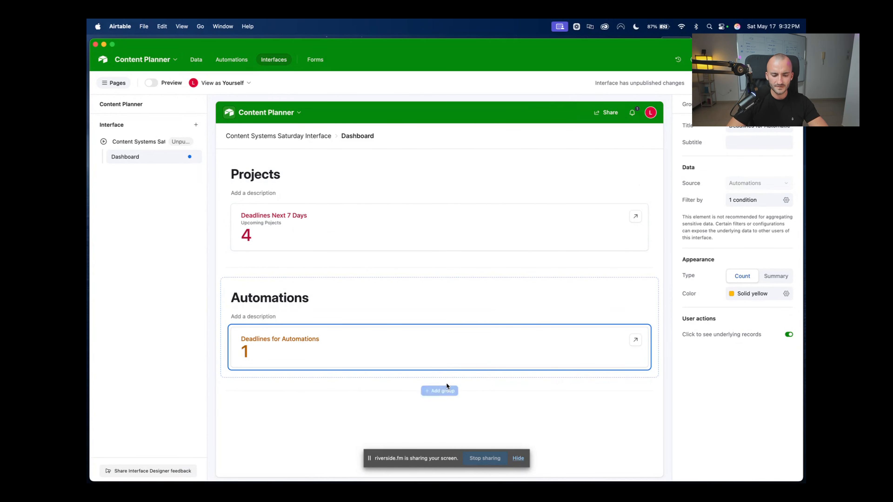
# Add a Kanban element below the Projects count card
pyautogui.click(439, 252)
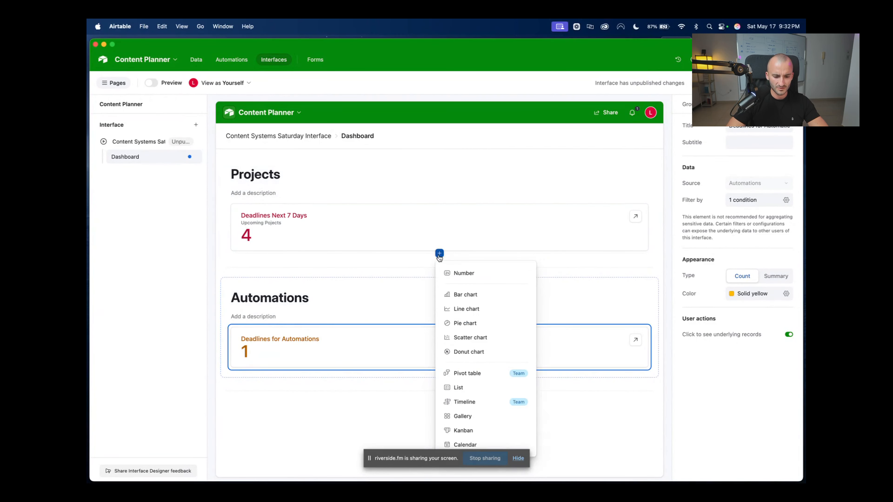
pyautogui.click(405, 275)
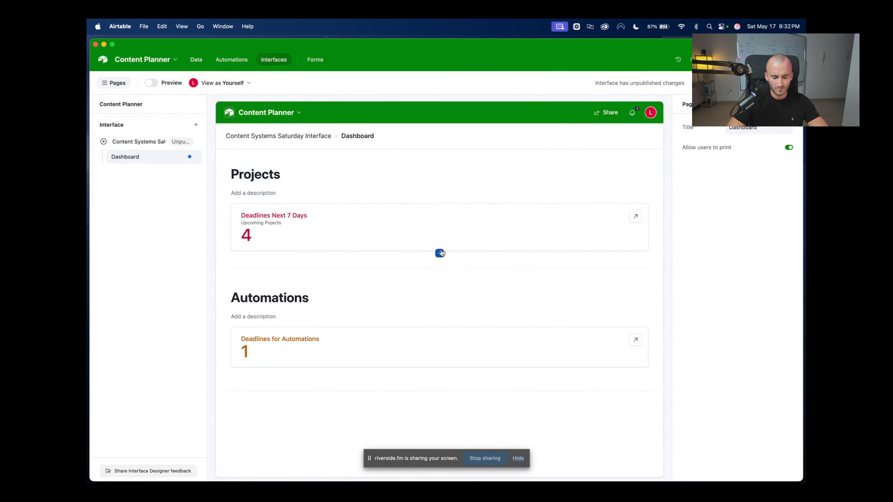
pyautogui.click(440, 253)
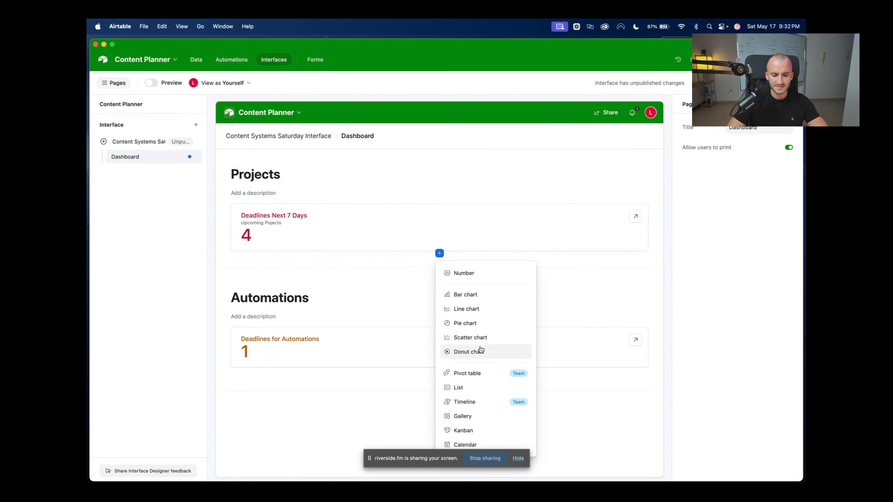
pyautogui.click(490, 430)
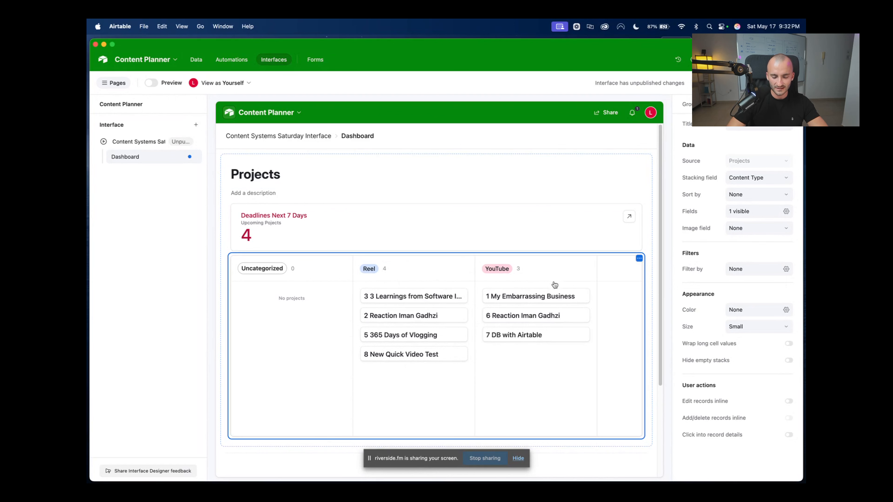
# Stack the kanban by Status and turn on inline record editing
pyautogui.click(749, 178)
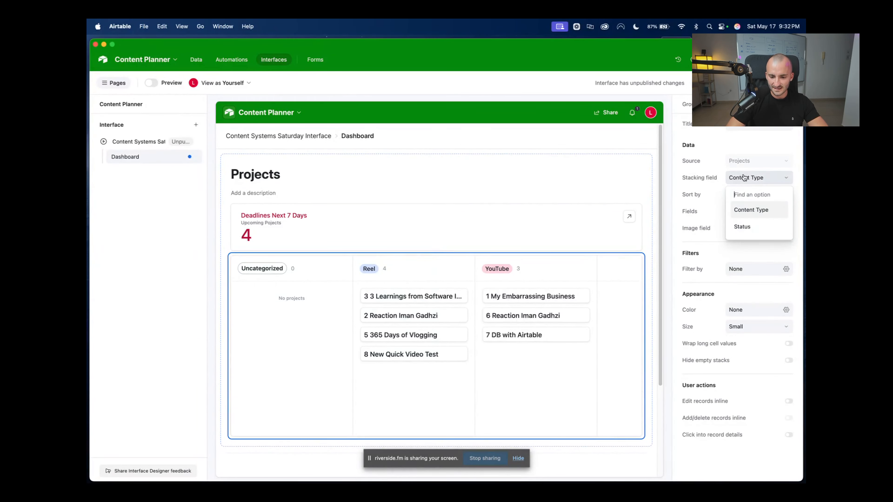
pyautogui.click(755, 225)
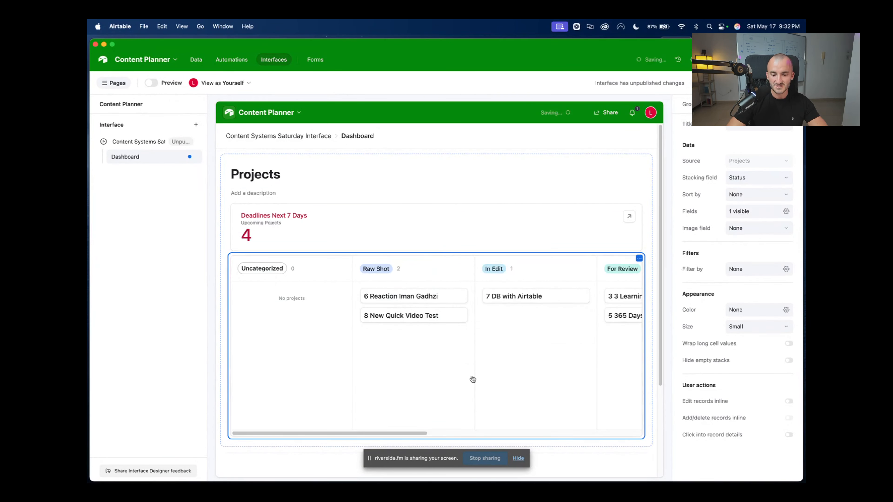
pyautogui.hscroll(1, 472, 291)
pyautogui.moveTo(483, 297); pyautogui.dragTo(546, 321)
pyautogui.hscroll(5, 578, 353)
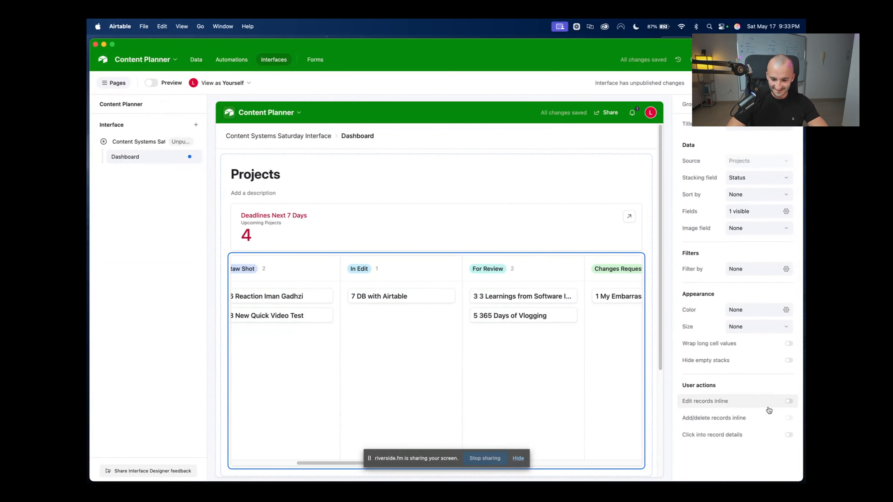
pyautogui.click(789, 401)
pyautogui.moveTo(404, 300); pyautogui.dragTo(541, 334)
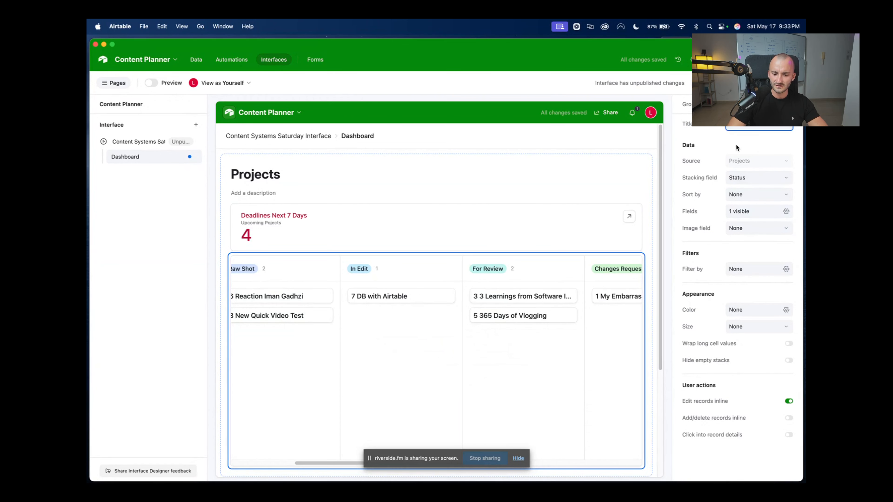
# Title the kanban 'Project Management Real Time'
pyautogui.write('P')
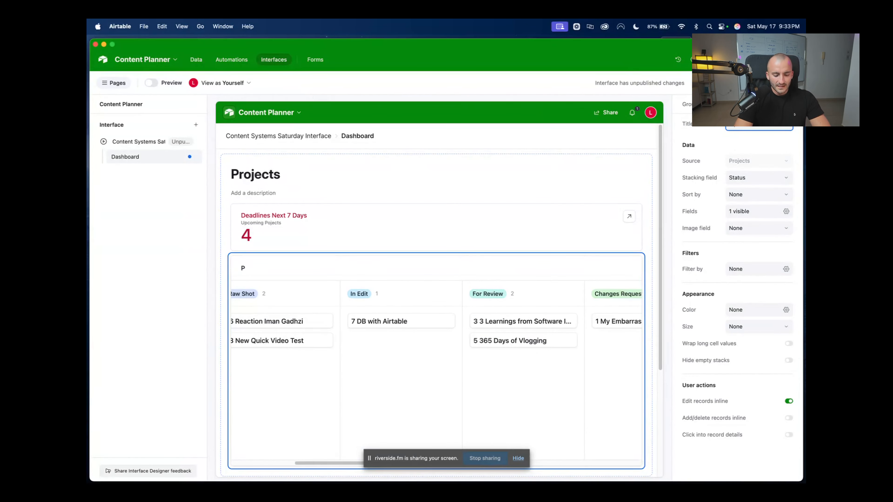
pyautogui.write('roject')
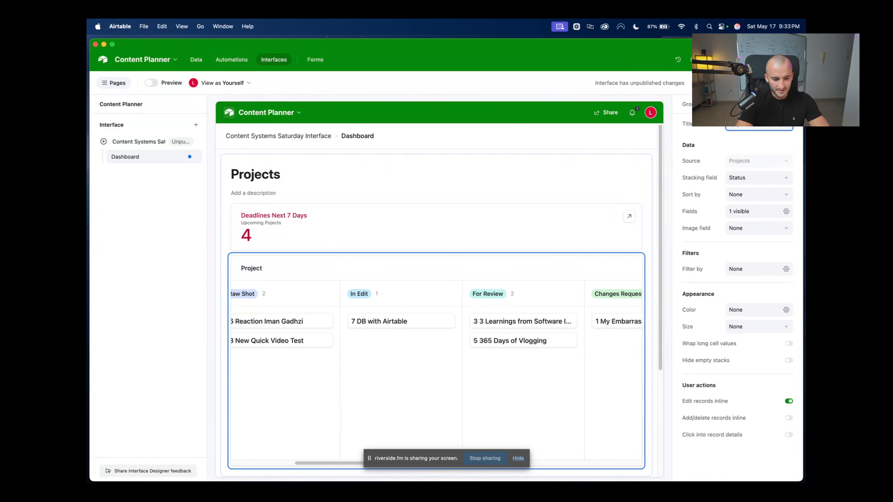
pyautogui.write(' Manageme')
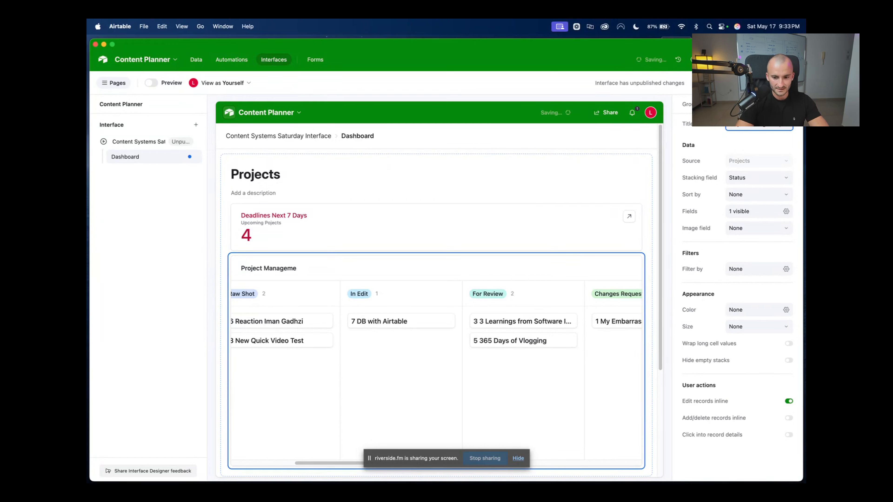
pyautogui.write('nt Real t')
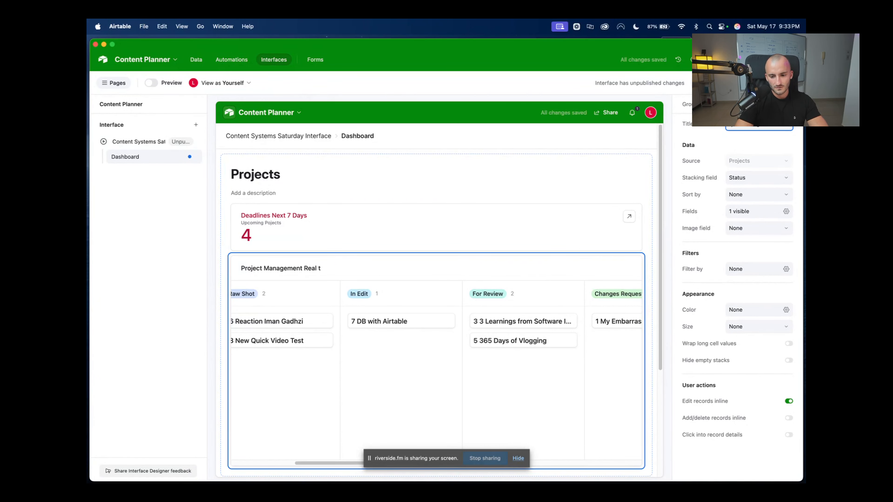
pyautogui.press('BackSpace')
pyautogui.write('Time')
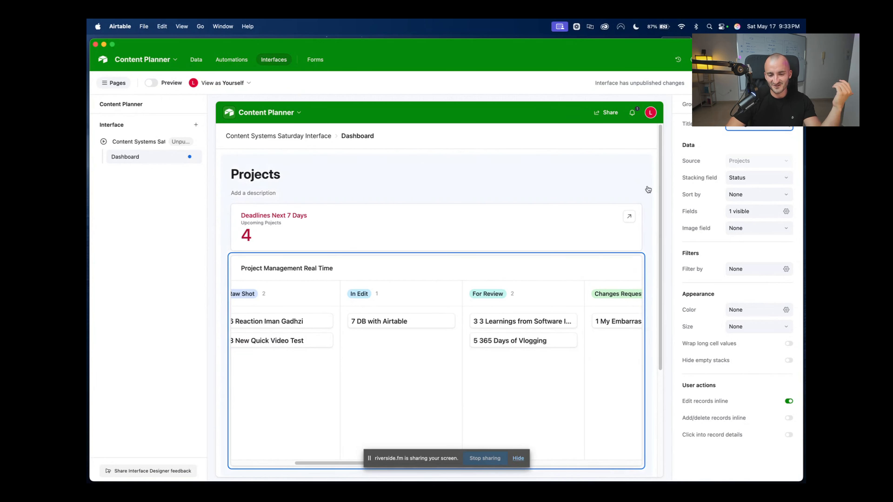
pyautogui.scroll(-3, 659, 212)
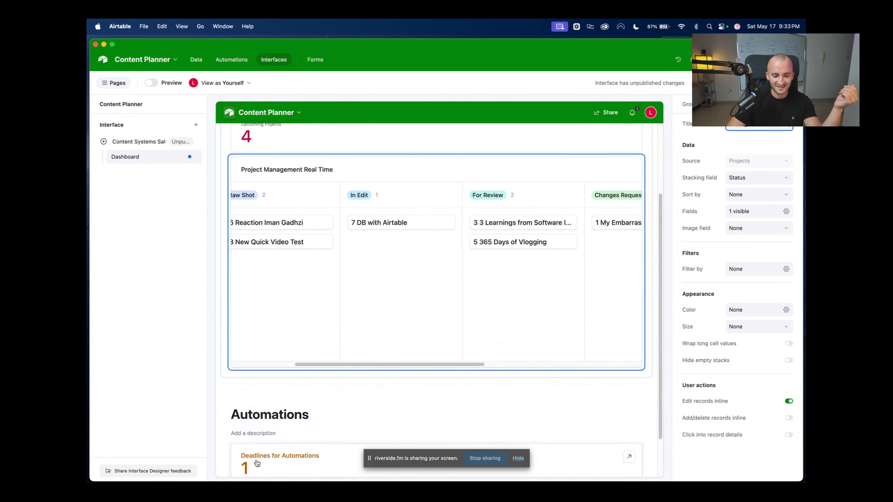
pyautogui.moveTo(257, 464); pyautogui.dragTo(300, 405)
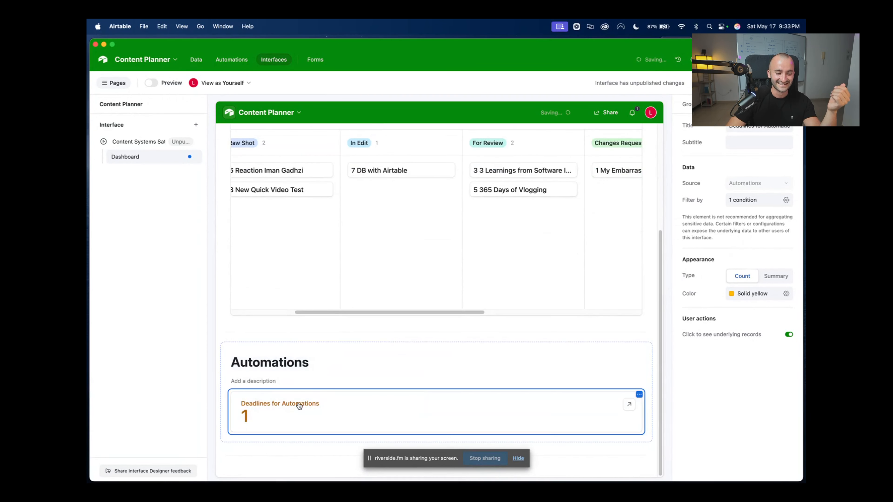
pyautogui.scroll(5, 462, 319)
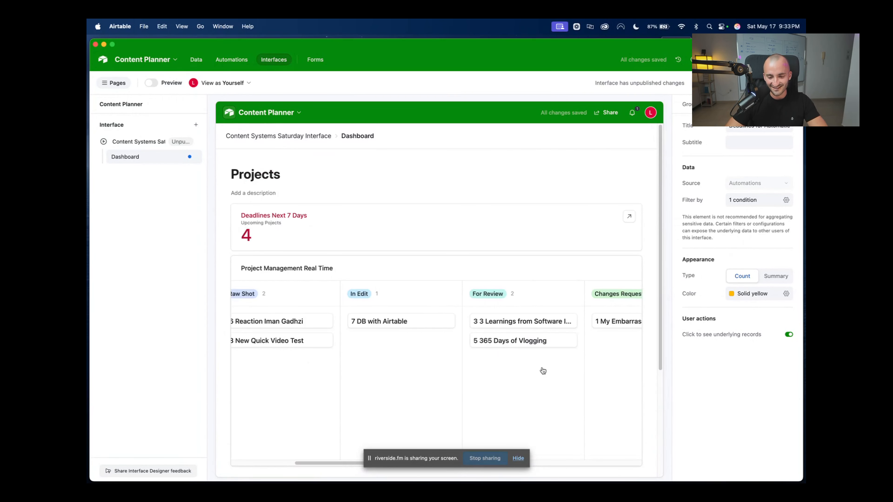
pyautogui.click(562, 378)
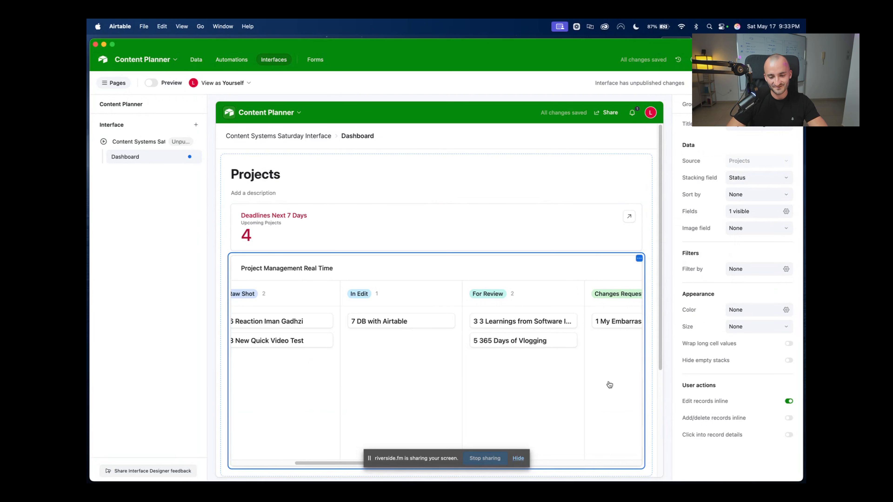
pyautogui.click(785, 211)
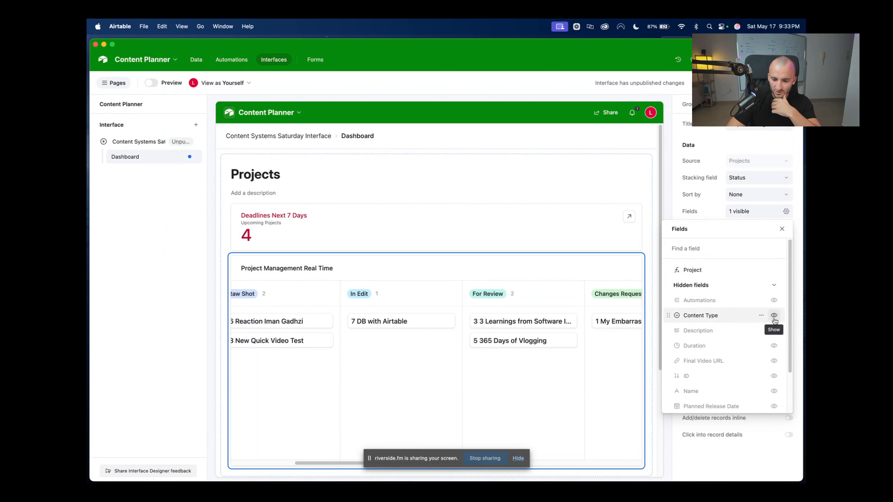
# Show Content Type and Planned Release Date on the kanban cards
pyautogui.click(773, 315)
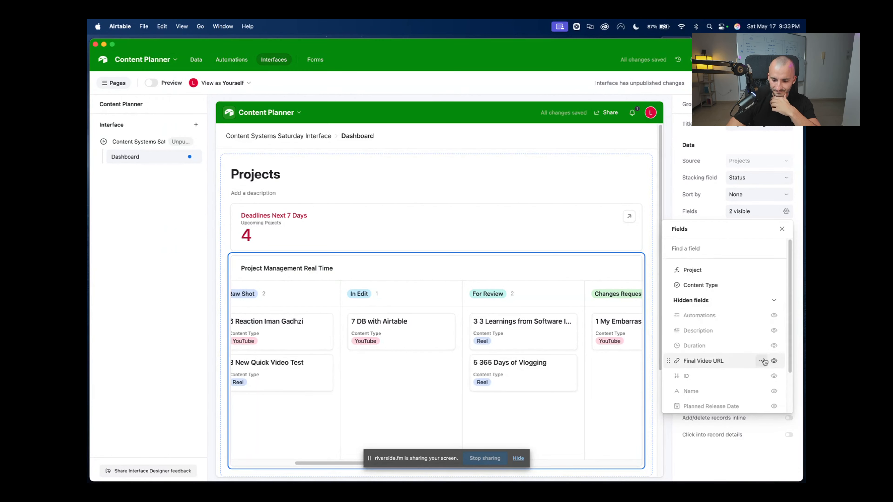
pyautogui.scroll(-1, 762, 367)
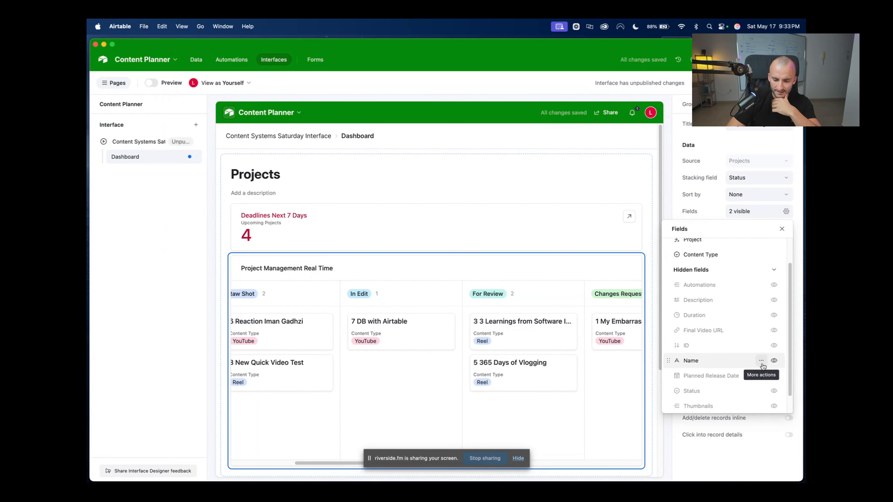
pyautogui.scroll(-2, 763, 366)
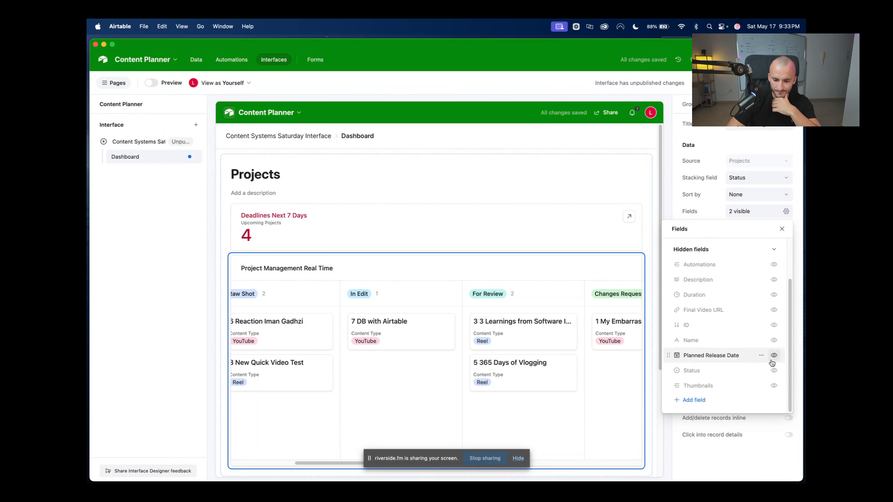
pyautogui.click(773, 356)
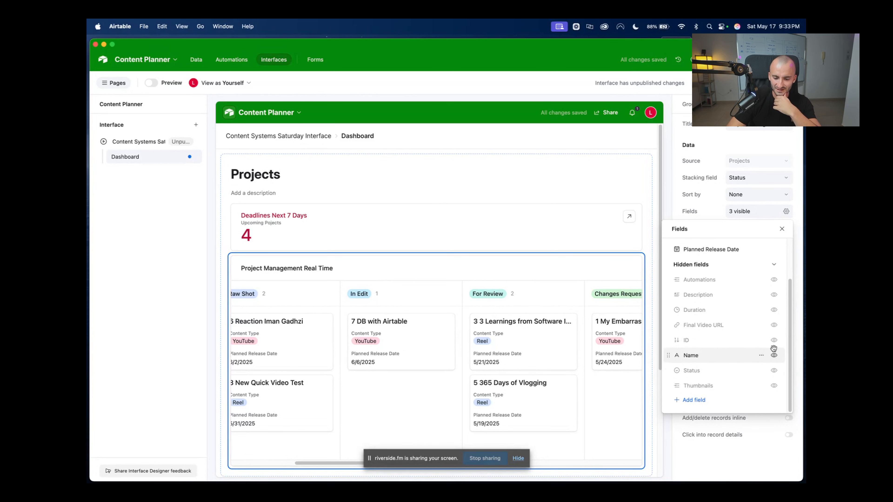
pyautogui.scroll(3, 700, 355)
pyautogui.click(701, 216)
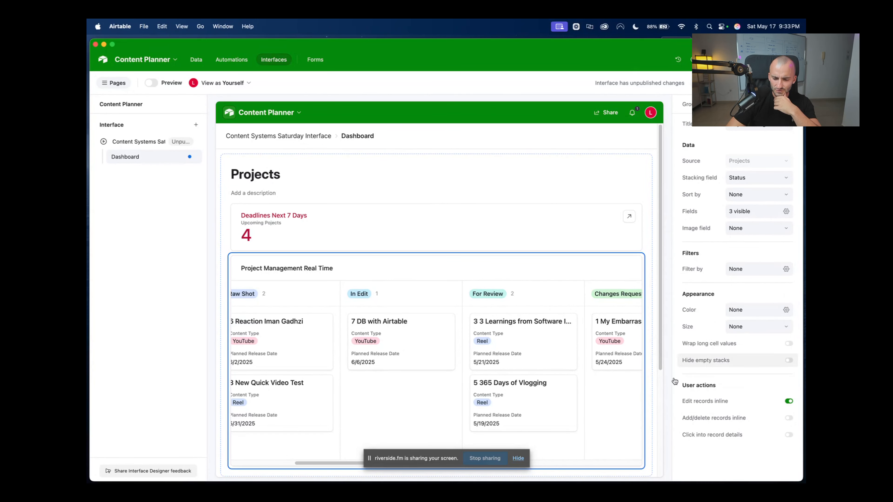
pyautogui.click(627, 336)
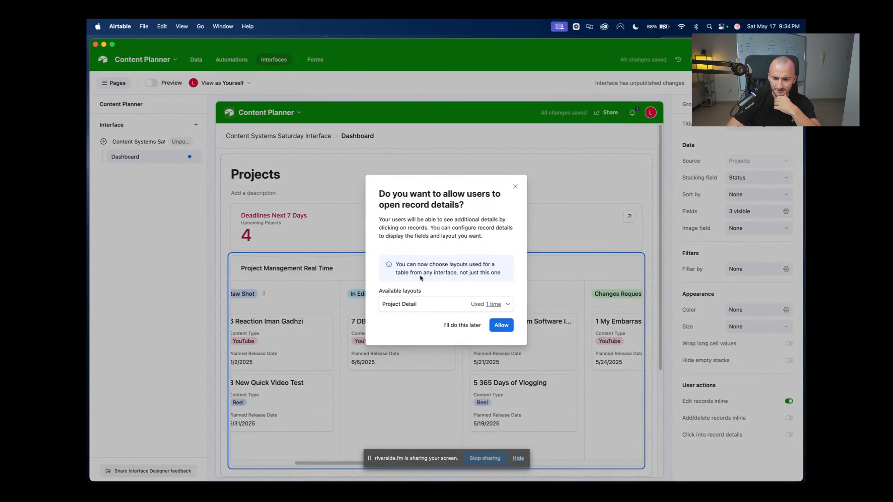
# Let kanban cards open record details using the Project Detail layout
pyautogui.click(437, 307)
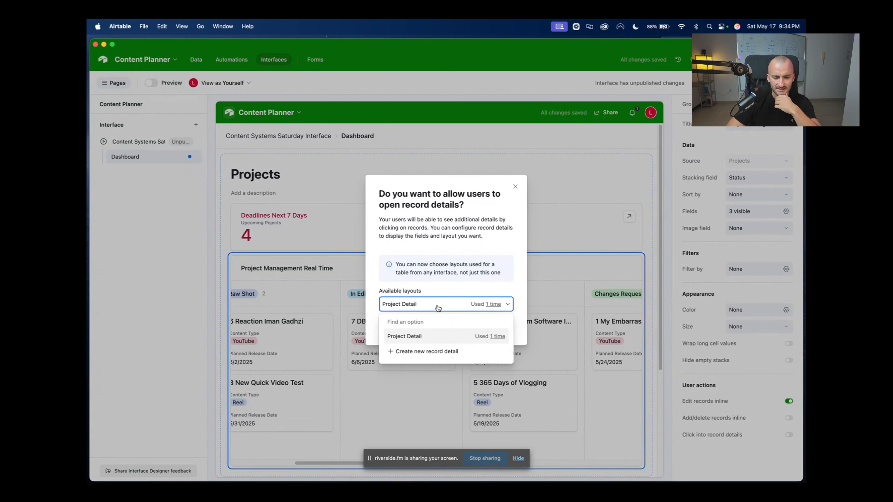
pyautogui.click(474, 333)
pyautogui.click(499, 324)
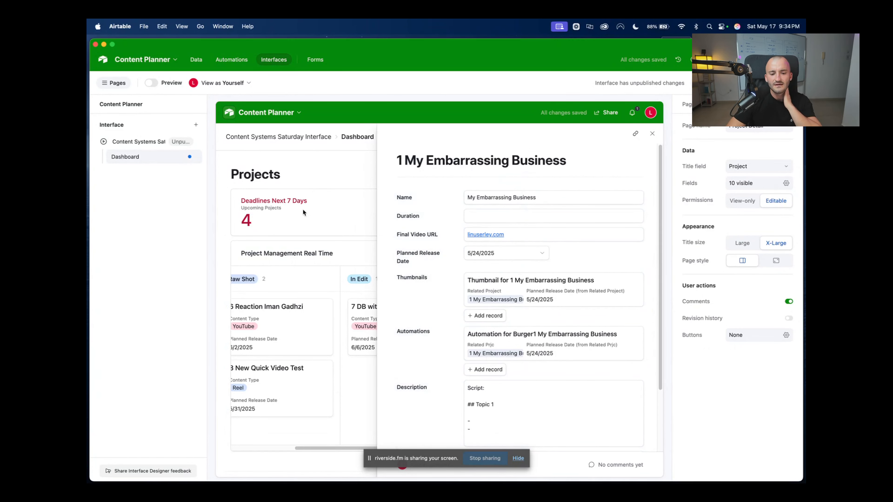
# Preview the Raw Shot and 7 DB with Airtable records, keeping details editable
pyautogui.click(303, 318)
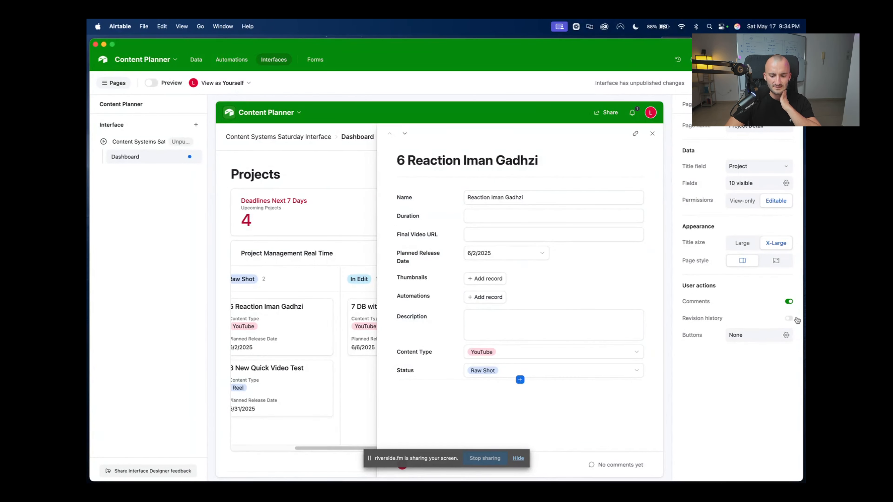
pyautogui.click(742, 201)
pyautogui.click(495, 282)
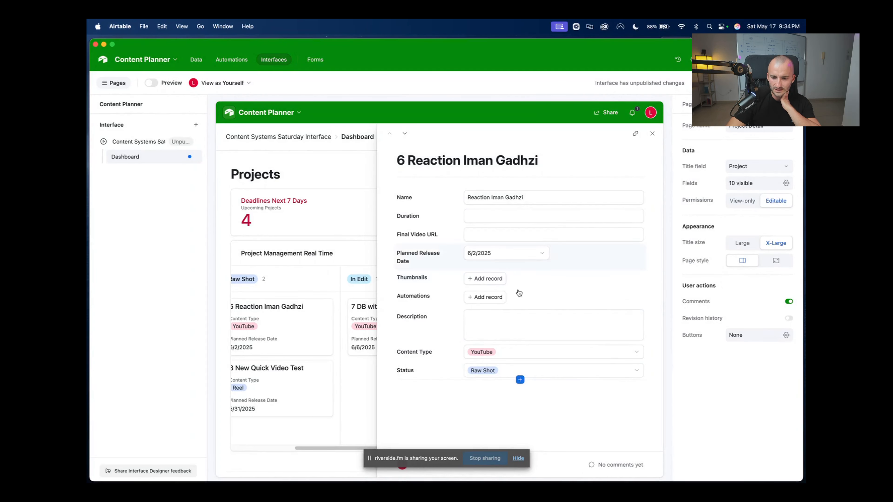
pyautogui.click(652, 133)
pyautogui.click(364, 327)
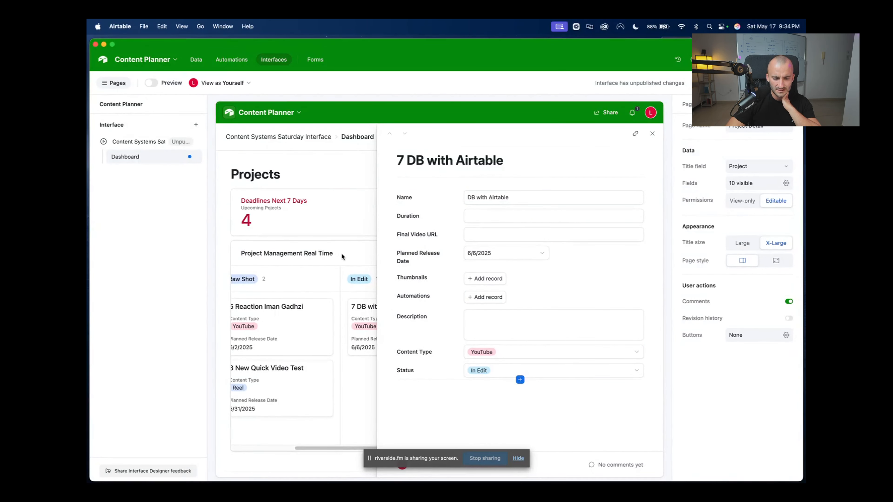
pyautogui.click(652, 133)
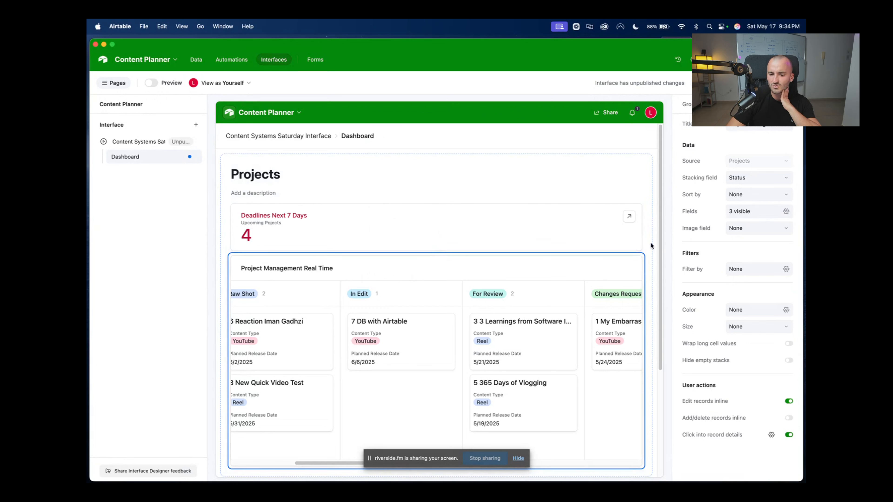
# Confirm the kanban's Image field has no options, then switch to the Projects data grid
pyautogui.click(753, 233)
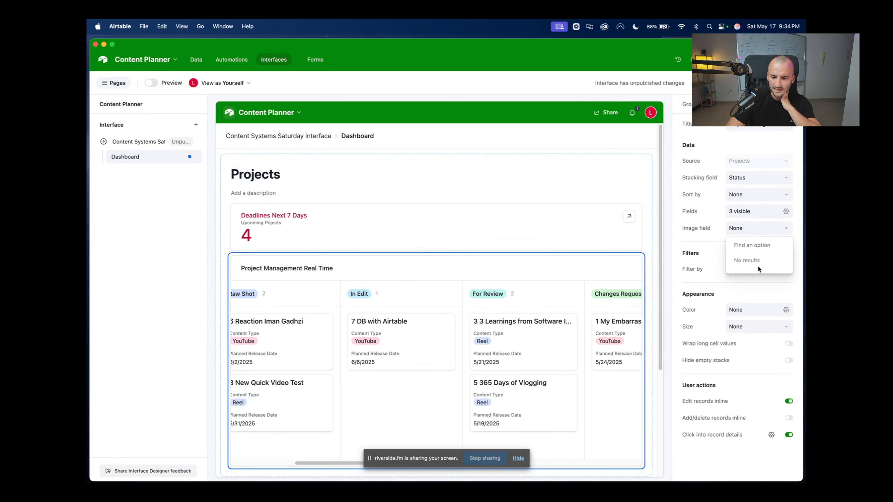
pyautogui.click(597, 272)
pyautogui.click(755, 231)
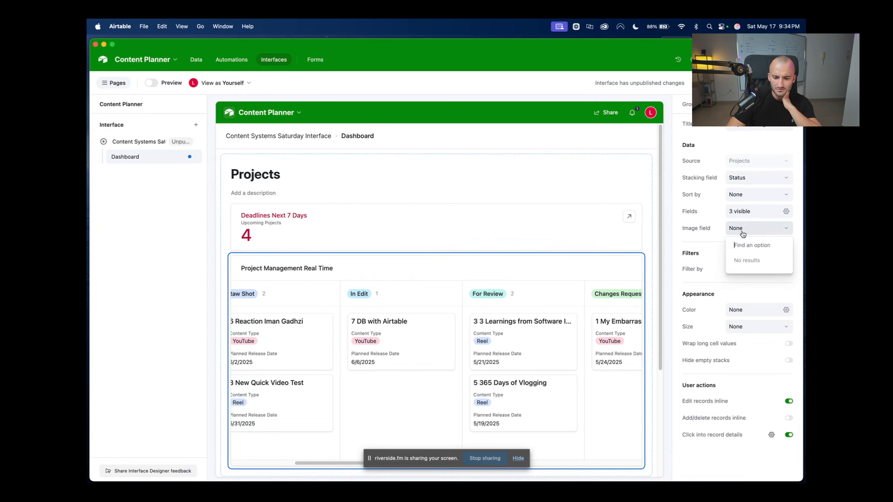
pyautogui.click(639, 259)
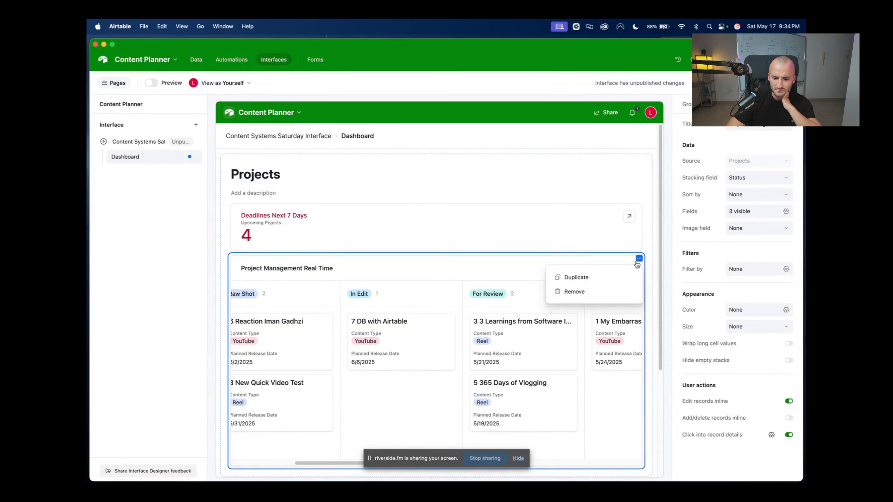
pyautogui.click(598, 231)
pyautogui.click(615, 279)
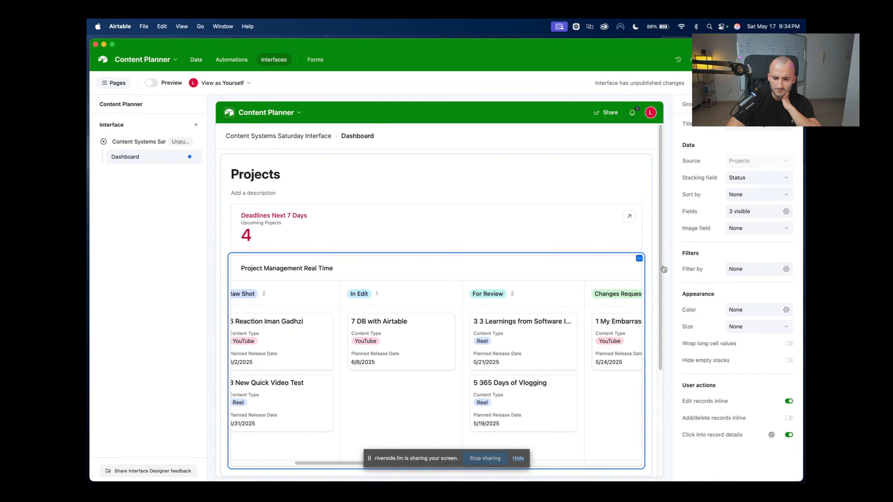
pyautogui.click(755, 228)
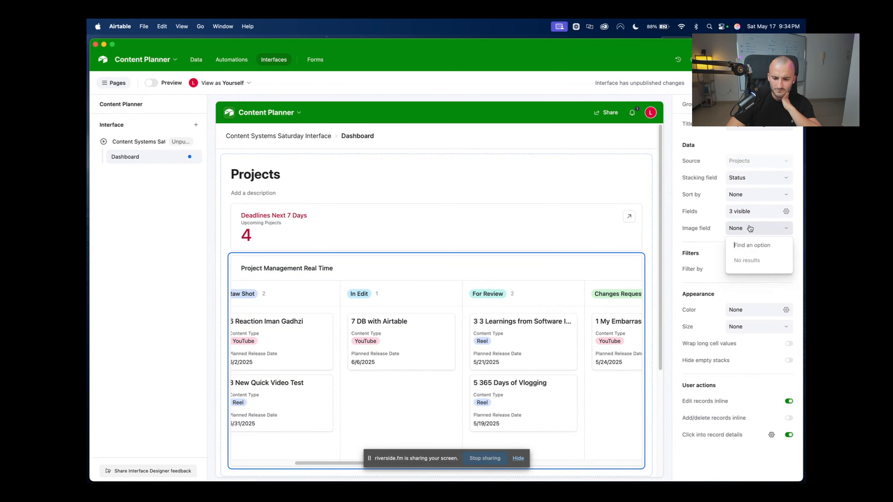
pyautogui.click(799, 246)
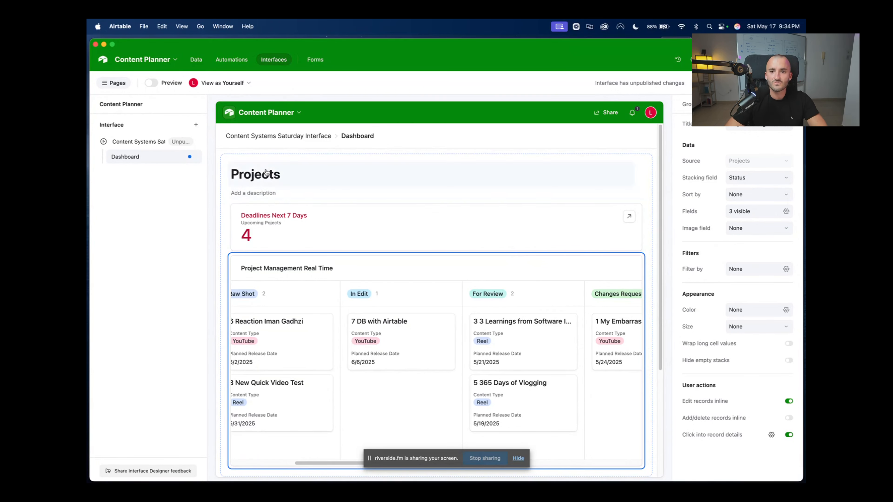
pyautogui.click(203, 62)
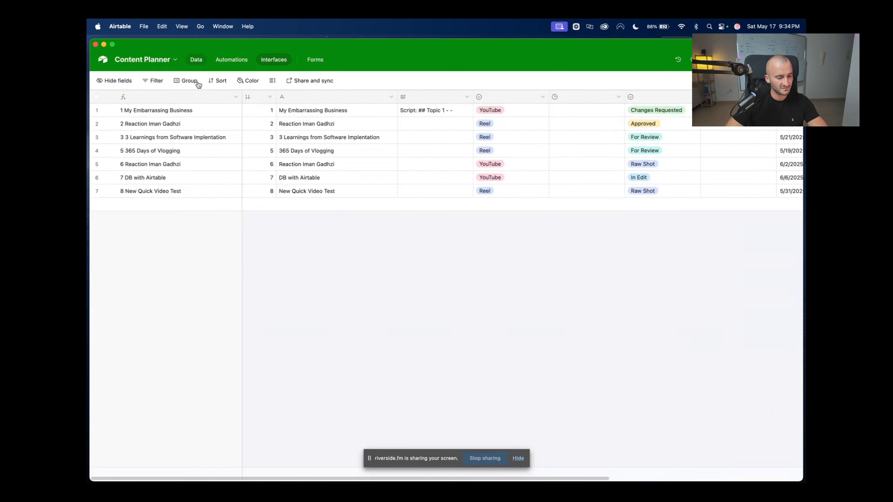
# Add a Thumbnail lookup field from the Thumbnails link to the Projects table
pyautogui.hscroll(10, 528, 188)
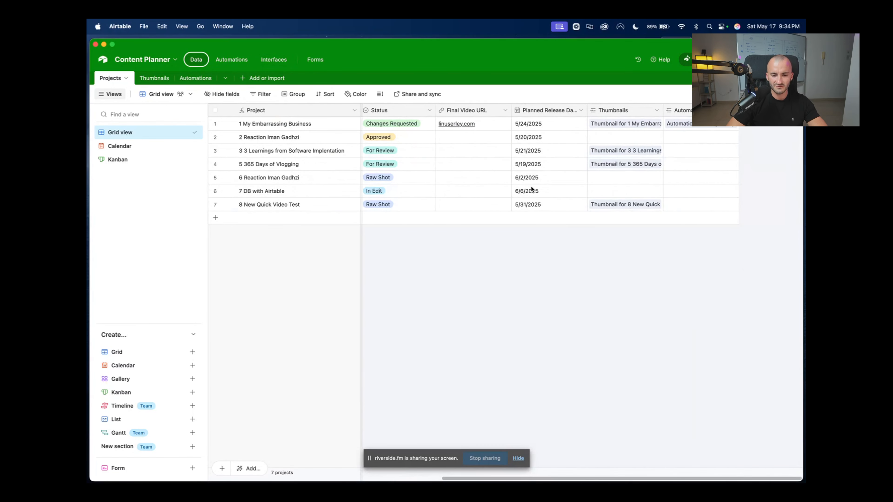
pyautogui.hscroll(-10, 531, 190)
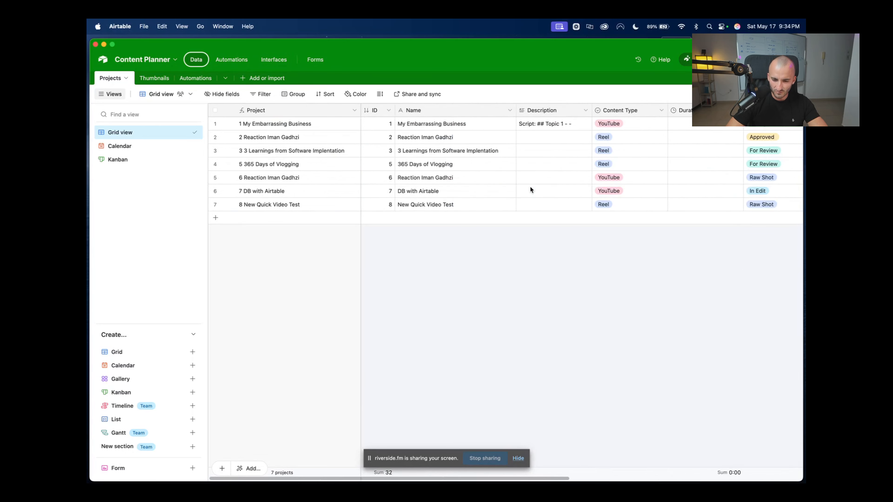
pyautogui.hscroll(10, 529, 186)
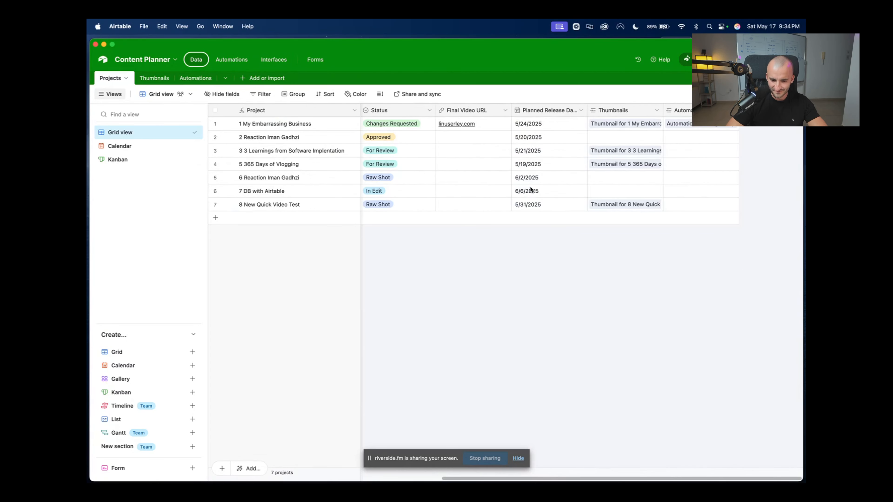
pyautogui.click(649, 108)
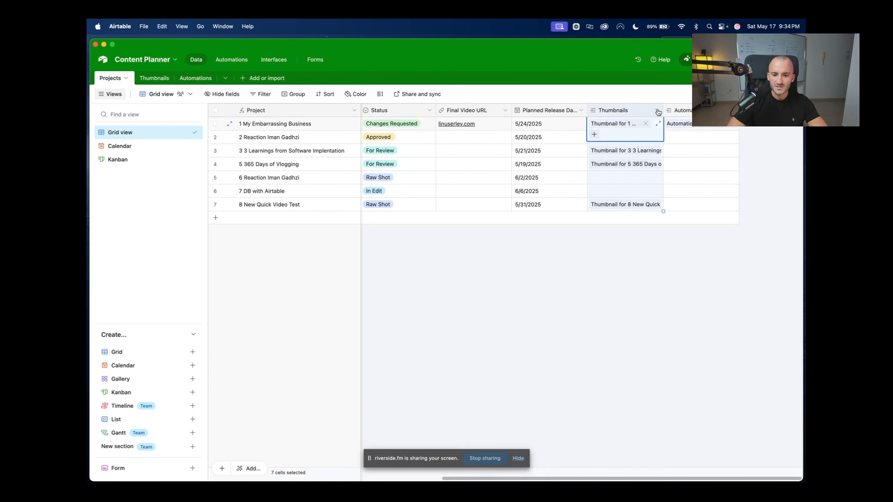
pyautogui.click(657, 110)
pyautogui.click(629, 142)
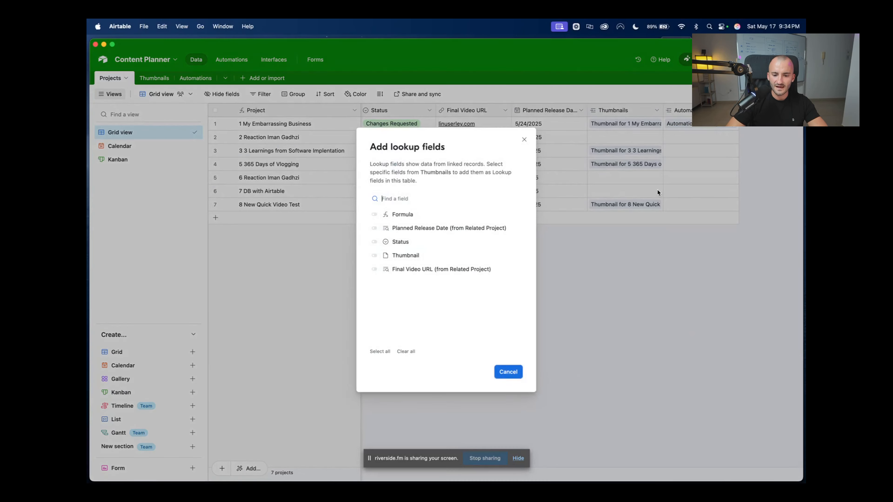
pyautogui.click(374, 256)
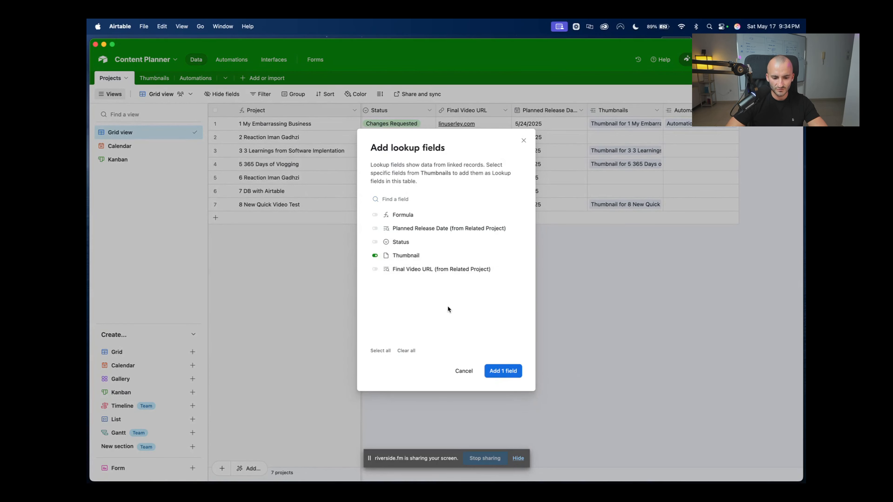
pyautogui.click(503, 372)
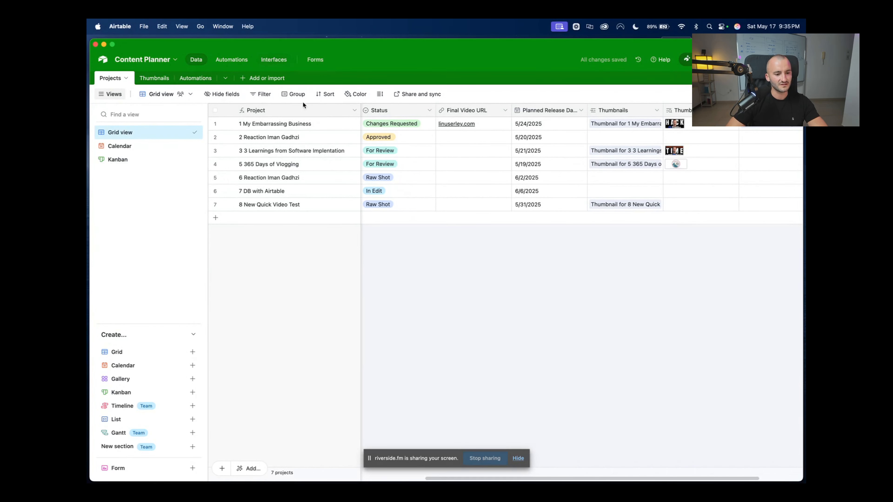
pyautogui.click(277, 63)
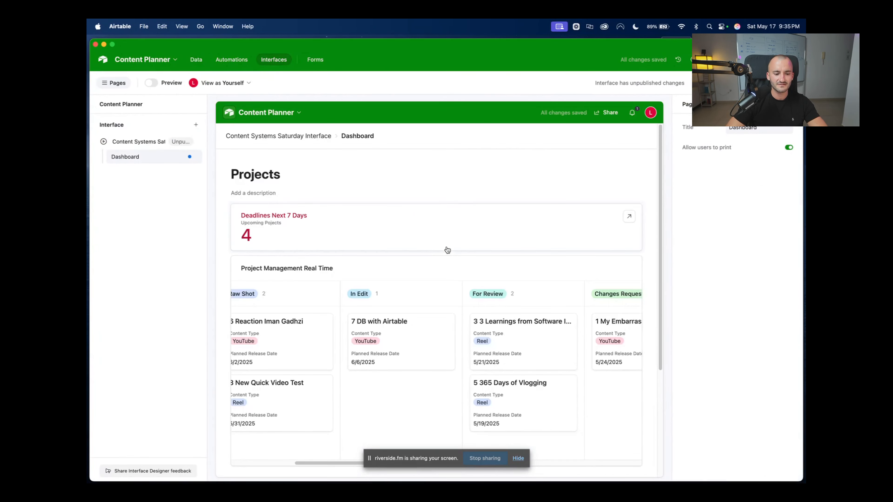
# Set the kanban's card image field to Thumbnail (from Thumbnails)
pyautogui.scroll(-1, 470, 312)
pyautogui.click(539, 266)
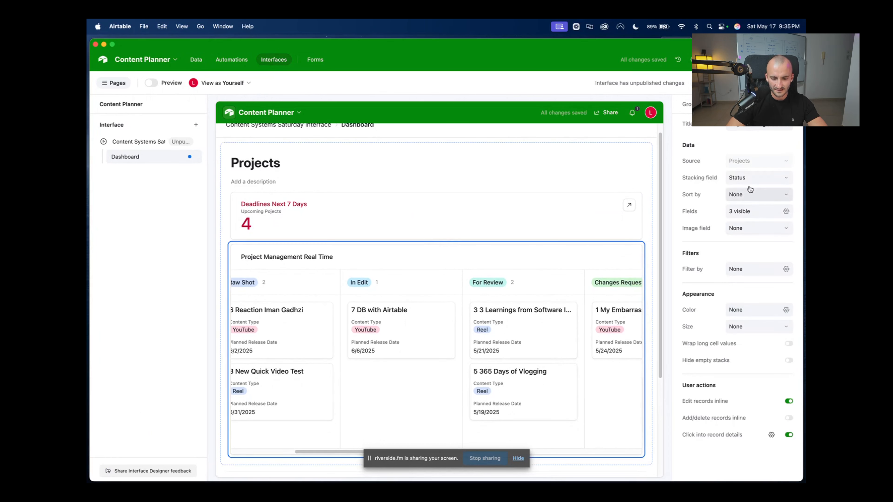
pyautogui.click(787, 232)
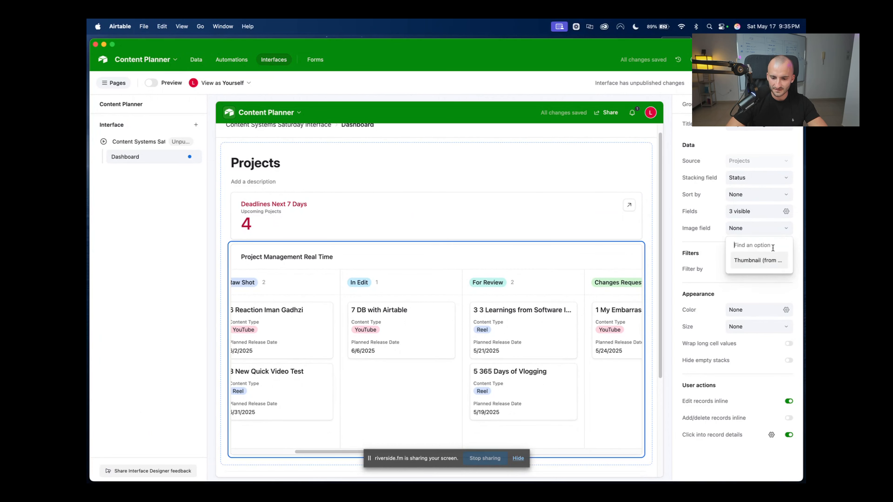
pyautogui.click(763, 261)
pyautogui.hscroll(1, 555, 372)
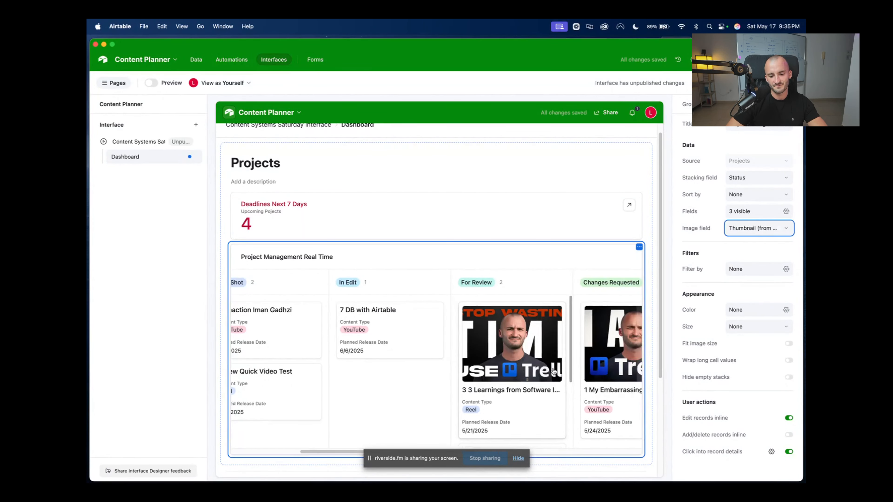
pyautogui.hscroll(5, 517, 372)
pyautogui.scroll(-4, 467, 379)
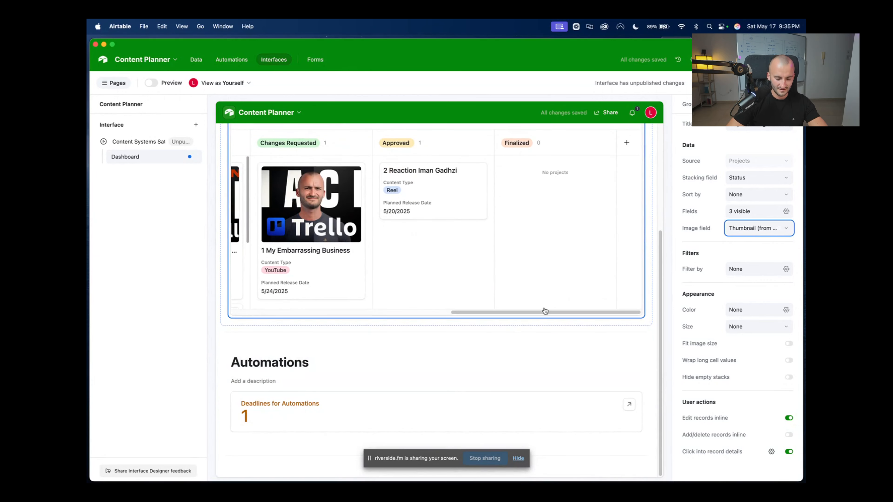
pyautogui.click(563, 281)
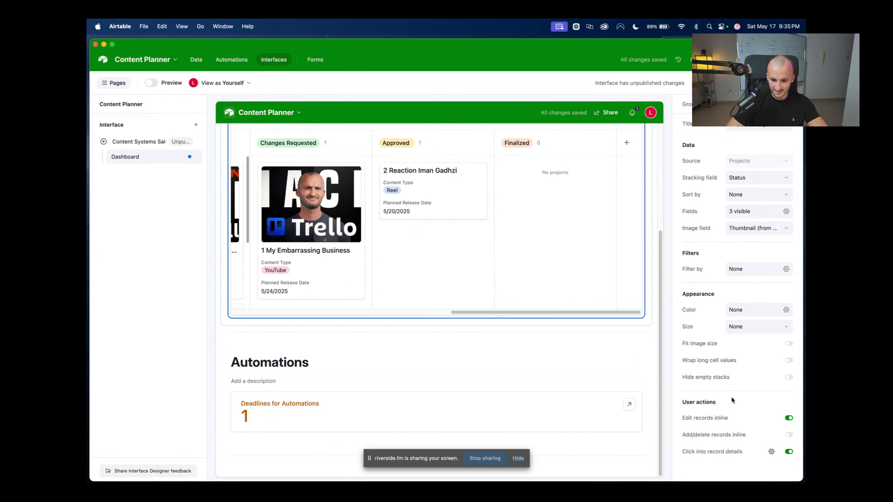
# Set the kanban card size to Large
pyautogui.click(738, 326)
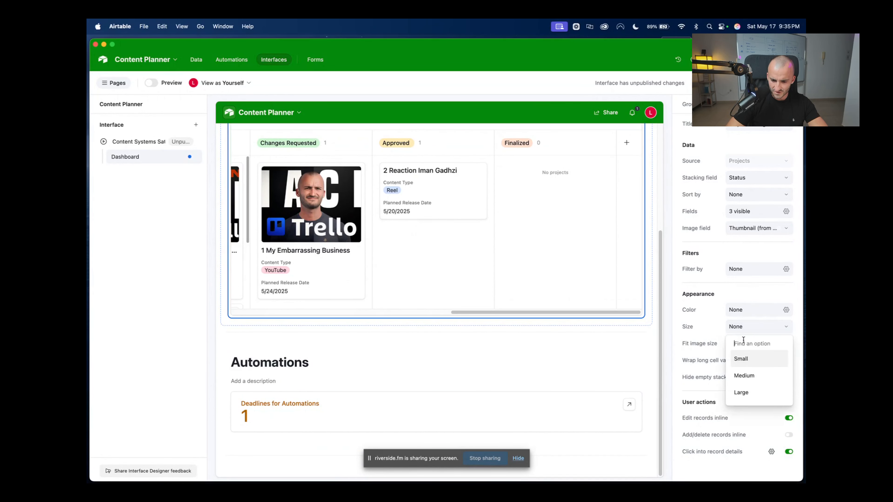
pyautogui.click(761, 376)
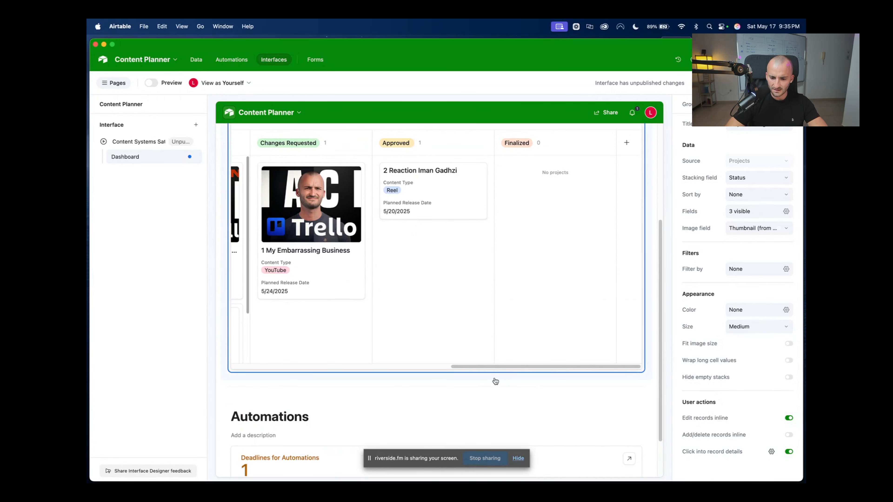
pyautogui.click(752, 327)
pyautogui.click(761, 393)
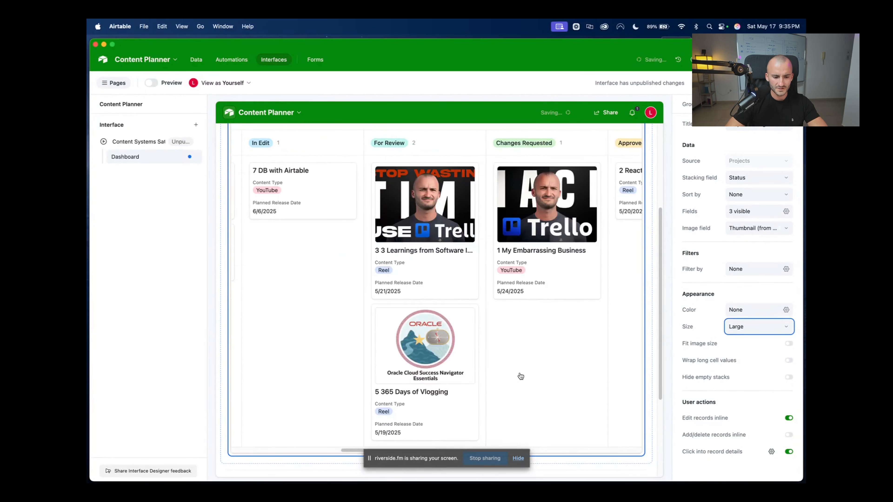
pyautogui.scroll(5, 563, 381)
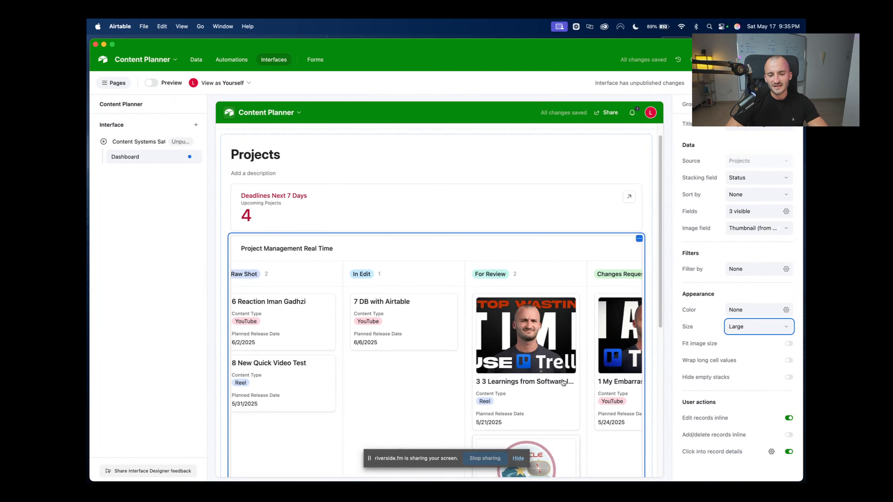
pyautogui.hscroll(-4, 563, 383)
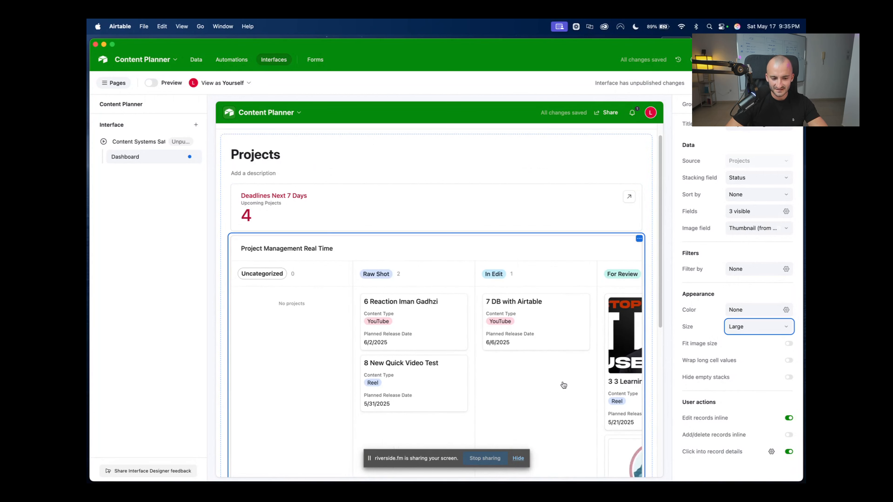
pyautogui.scroll(-5, 564, 384)
pyautogui.hscroll(8, 563, 385)
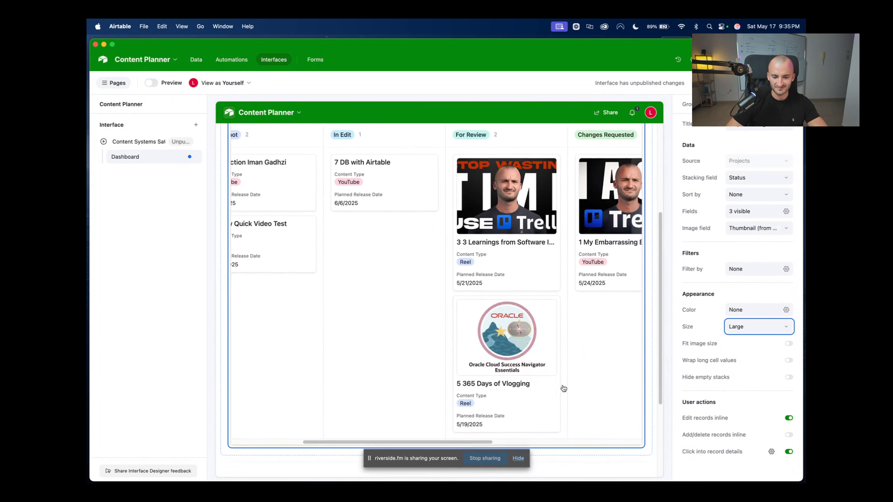
pyautogui.scroll(-5, 563, 389)
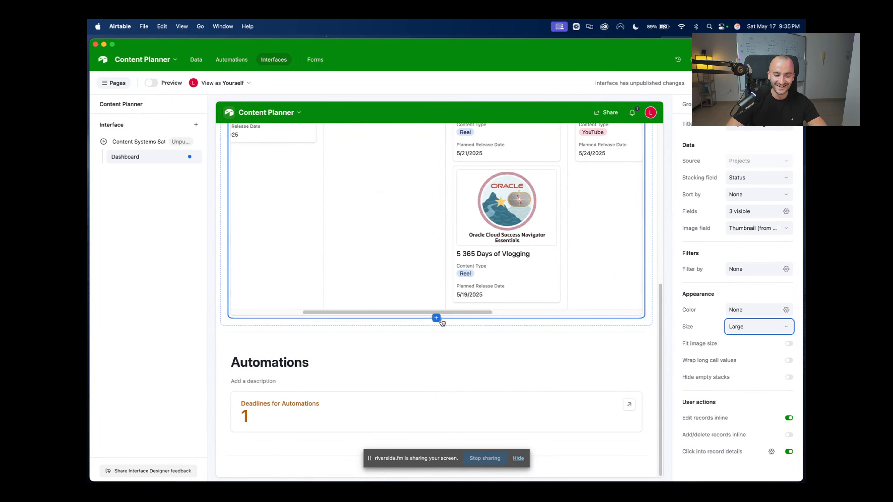
pyautogui.click(437, 319)
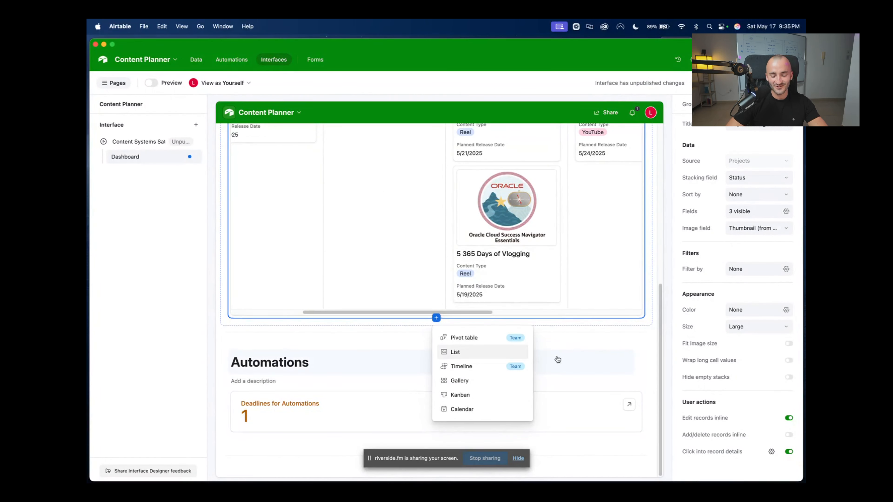
pyautogui.click(437, 321)
pyautogui.click(437, 321)
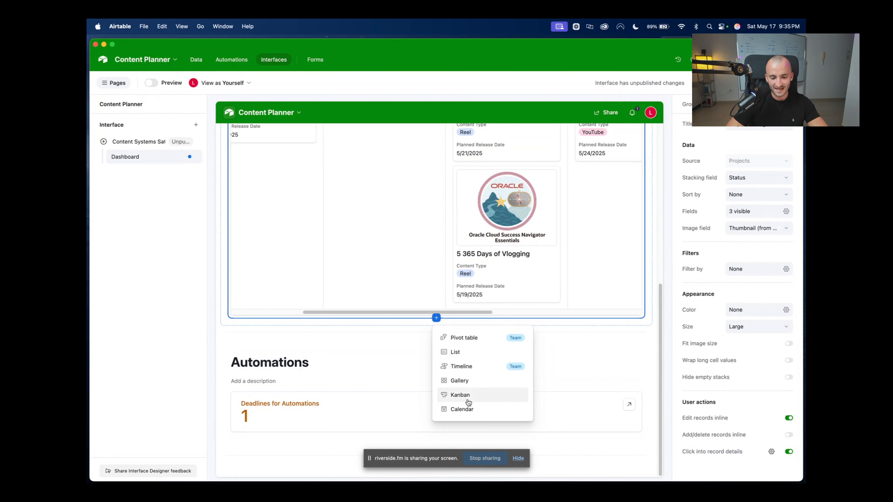
pyautogui.click(359, 355)
pyautogui.scroll(10, 364, 352)
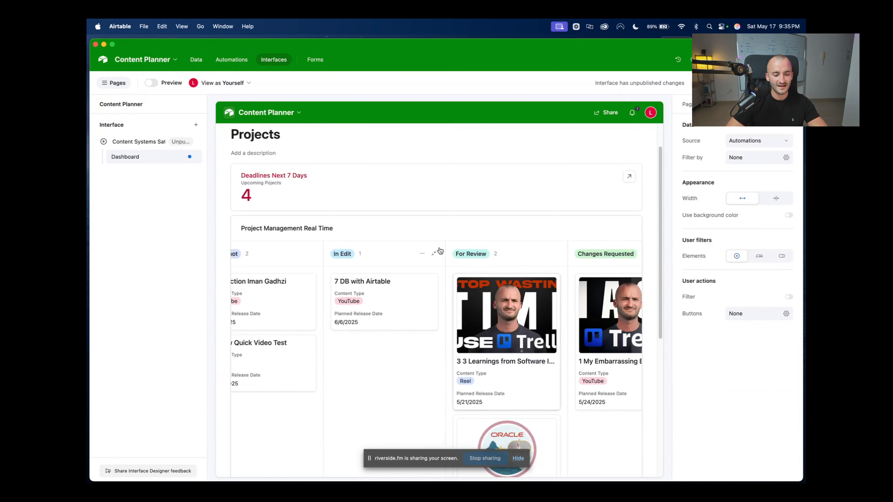
pyautogui.click(436, 213)
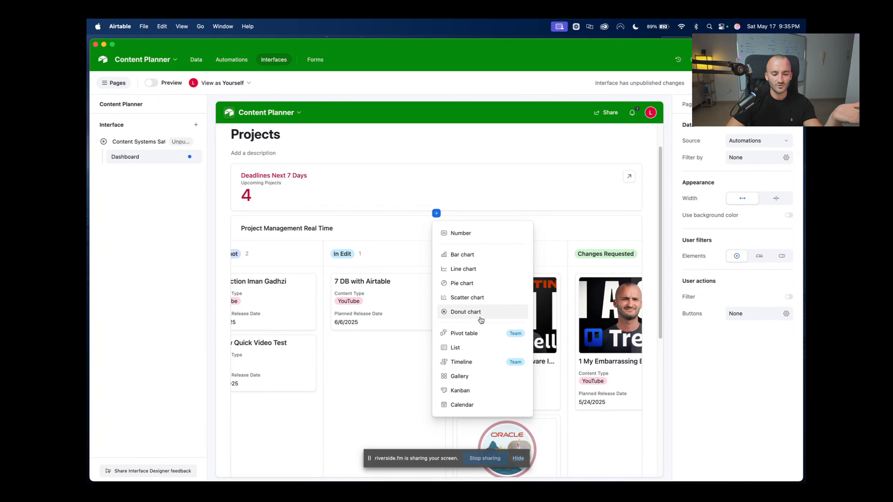
pyautogui.click(647, 211)
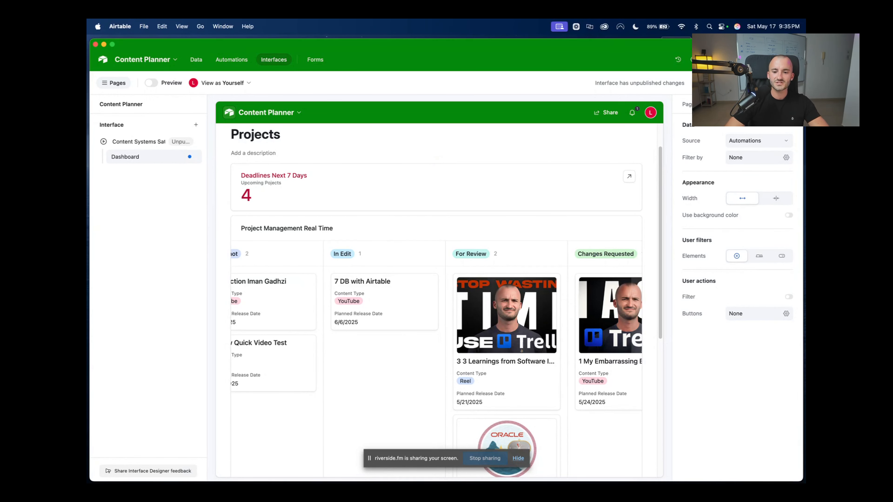
# Publish the pending Dashboard changes to the Content Systems Saturday Interface
pyautogui.click(776, 83)
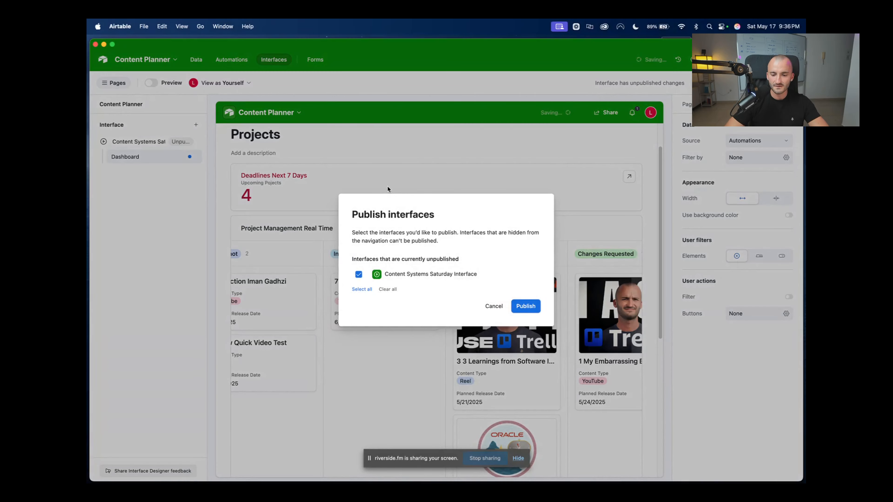
pyautogui.click(525, 307)
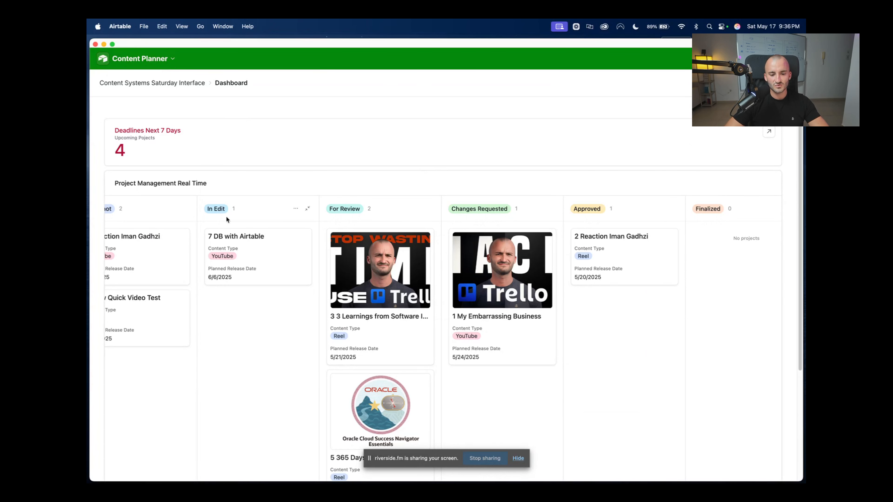
pyautogui.scroll(-5, 309, 268)
pyautogui.scroll(5, 366, 211)
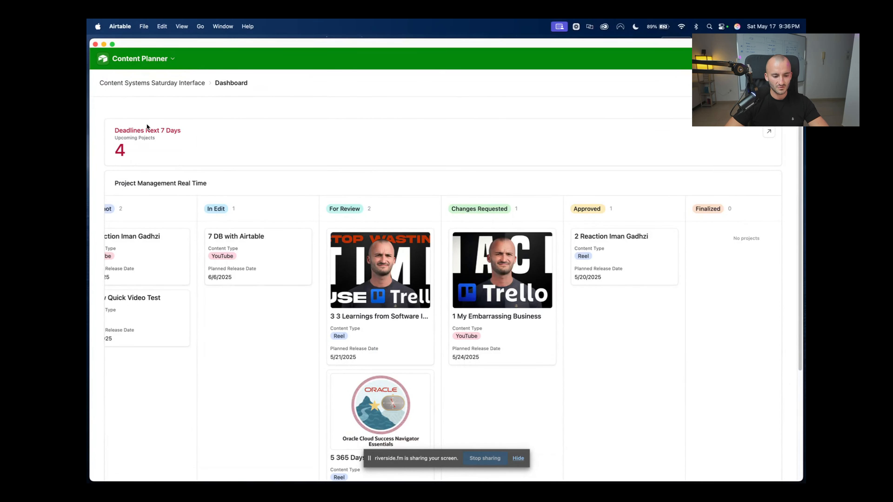
# Reopen the Content Systems Saturday Interface from the Airtable home page and choose Edit pages
pyautogui.click(163, 60)
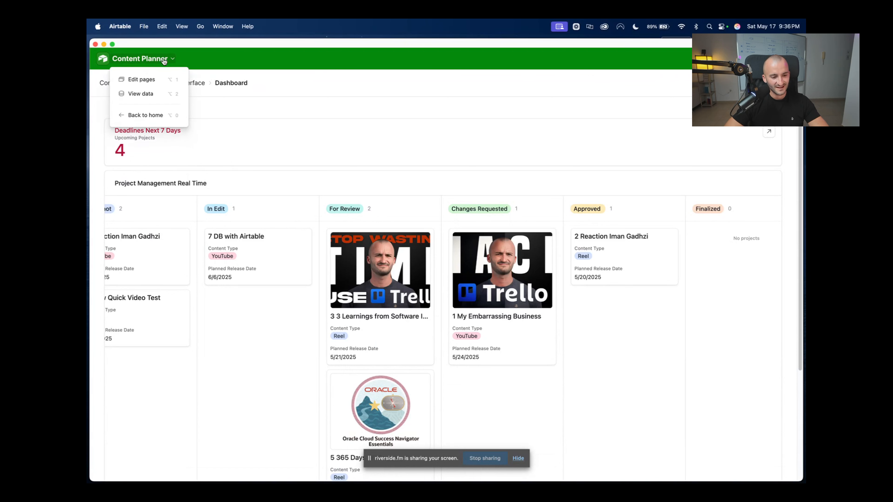
pyautogui.click(144, 80)
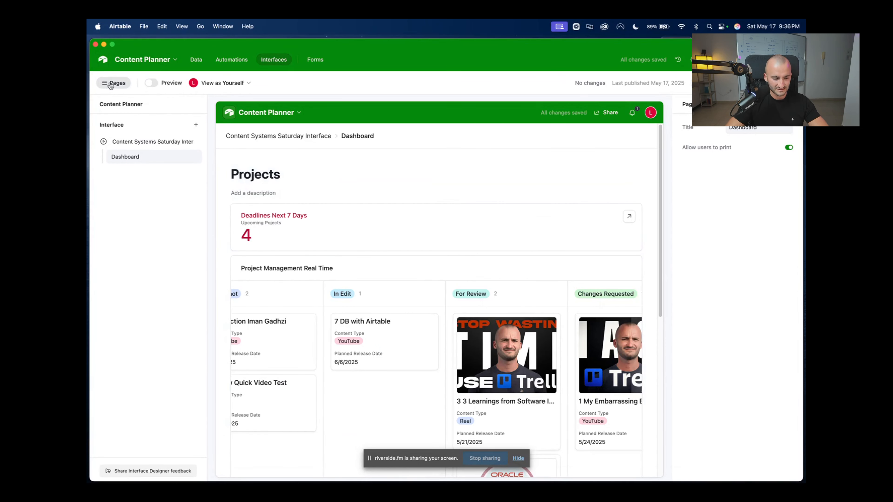
pyautogui.click(103, 59)
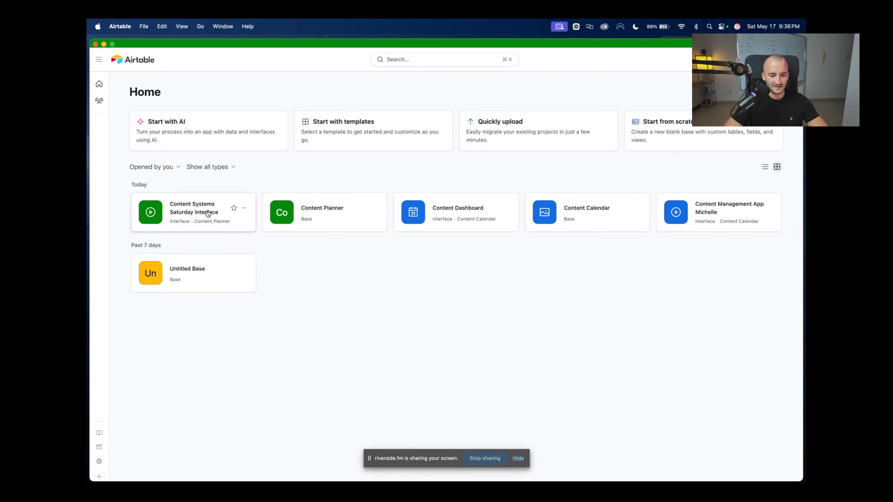
pyautogui.click(186, 226)
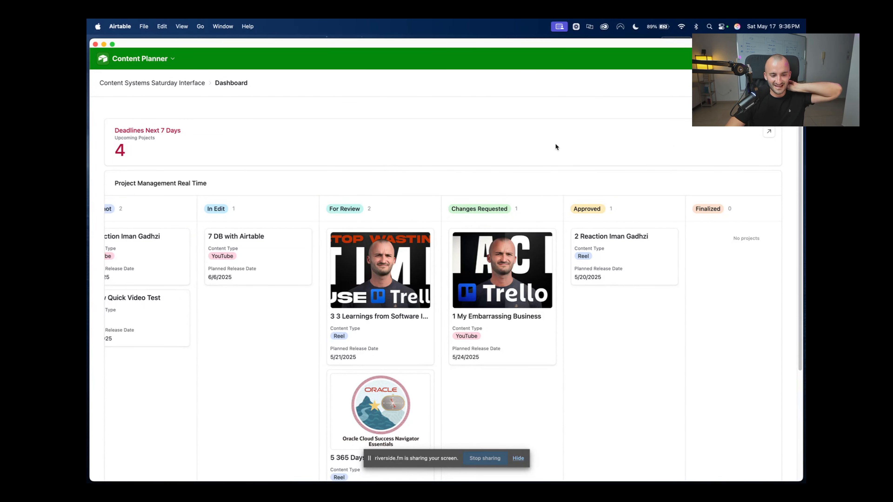
pyautogui.scroll(-5, 510, 267)
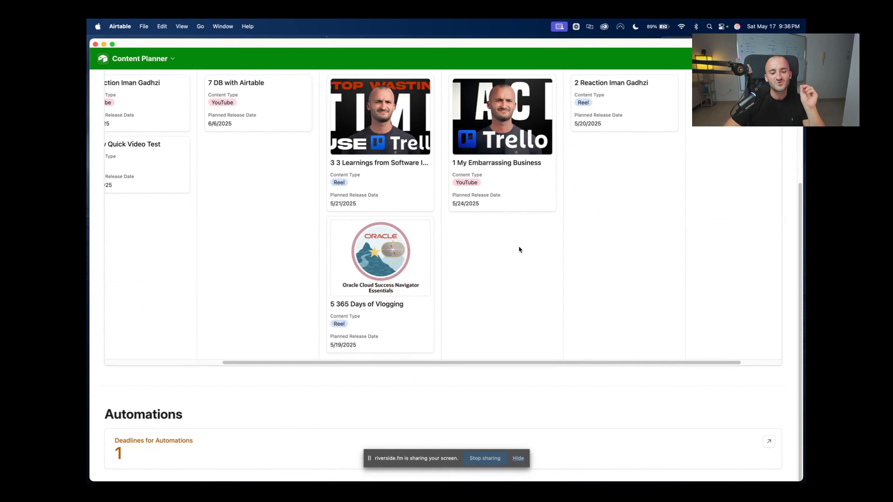
pyautogui.scroll(5, 498, 296)
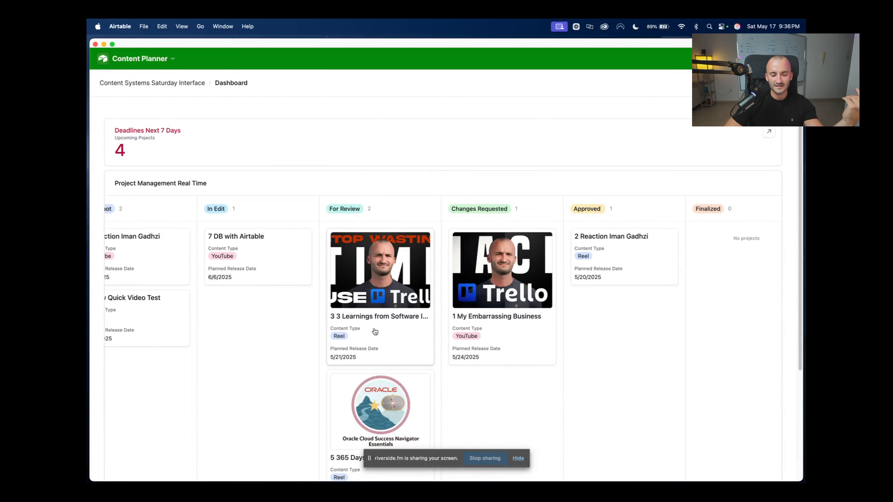
pyautogui.click(140, 58)
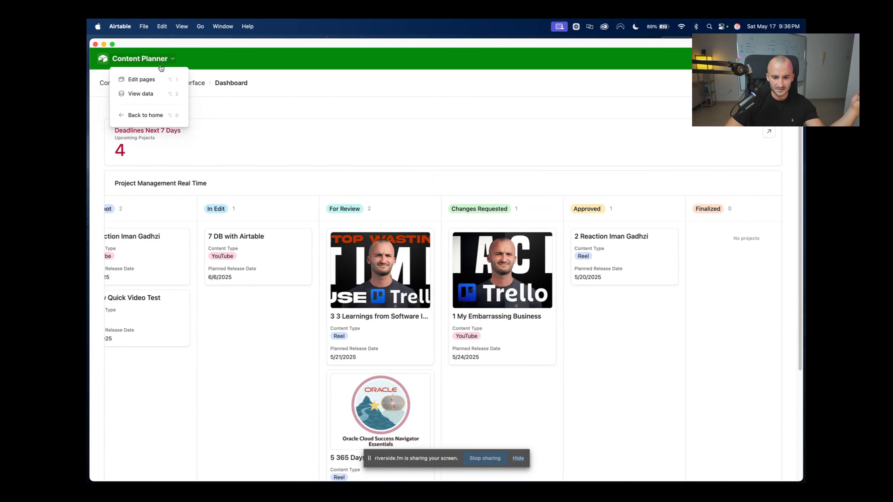
pyautogui.click(158, 79)
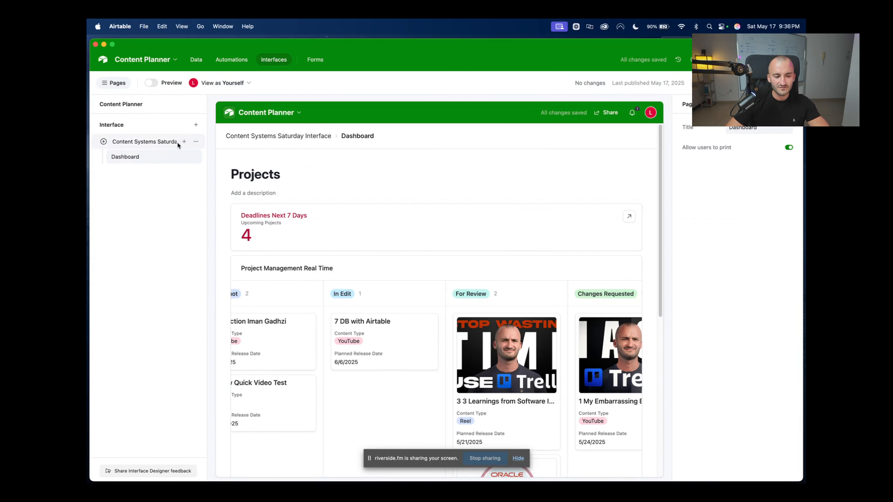
# Add a Calendar page on the Projects table, laid out by Planned Release Date
pyautogui.click(196, 125)
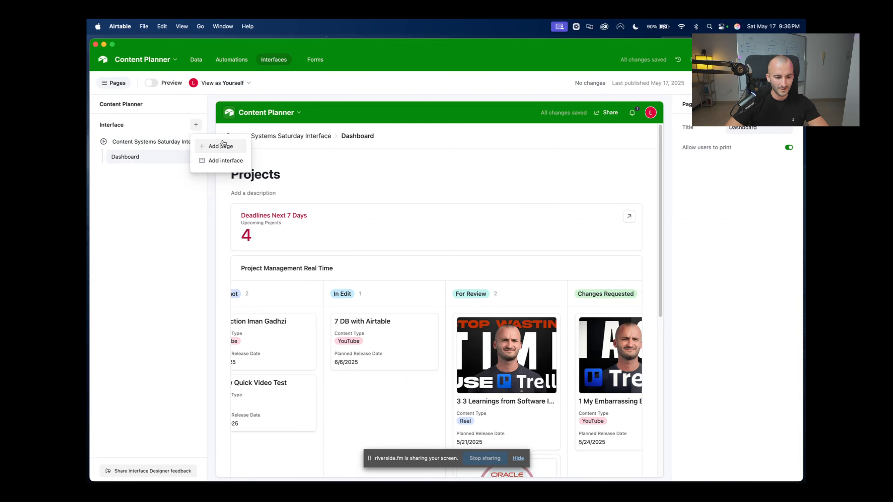
pyautogui.scroll(-5, 288, 313)
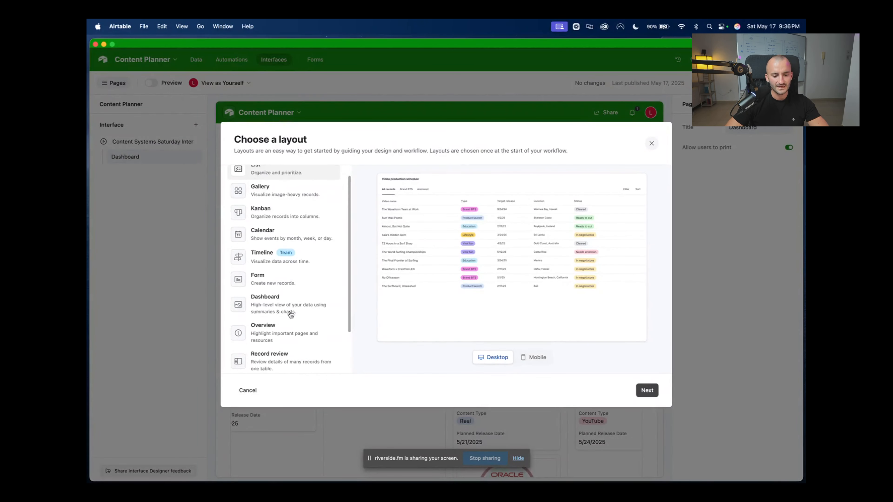
pyautogui.scroll(5, 273, 220)
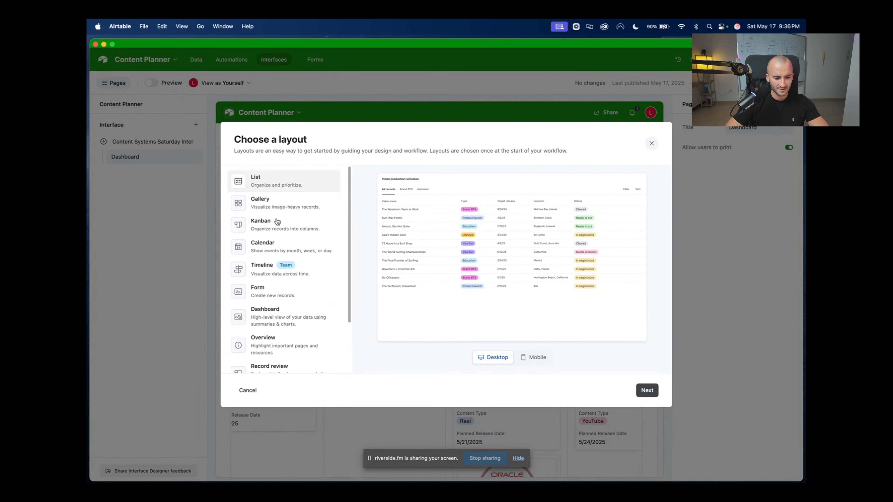
pyautogui.click(274, 249)
pyautogui.click(646, 391)
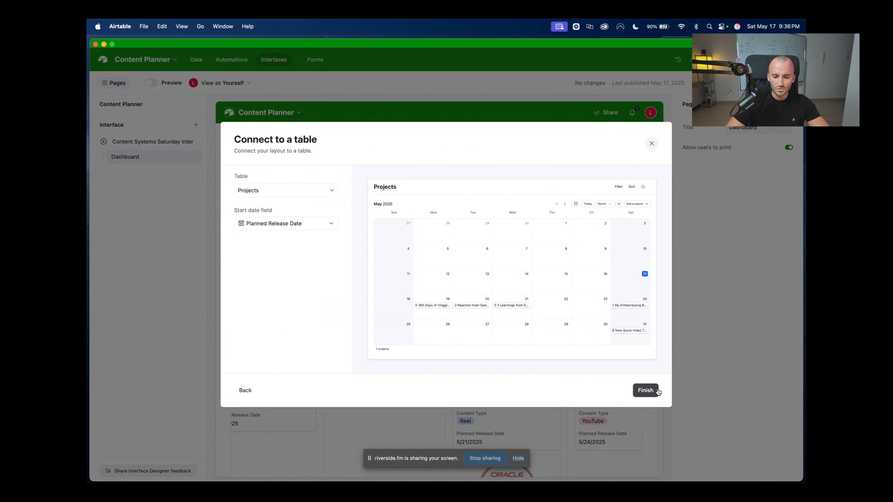
pyautogui.click(646, 391)
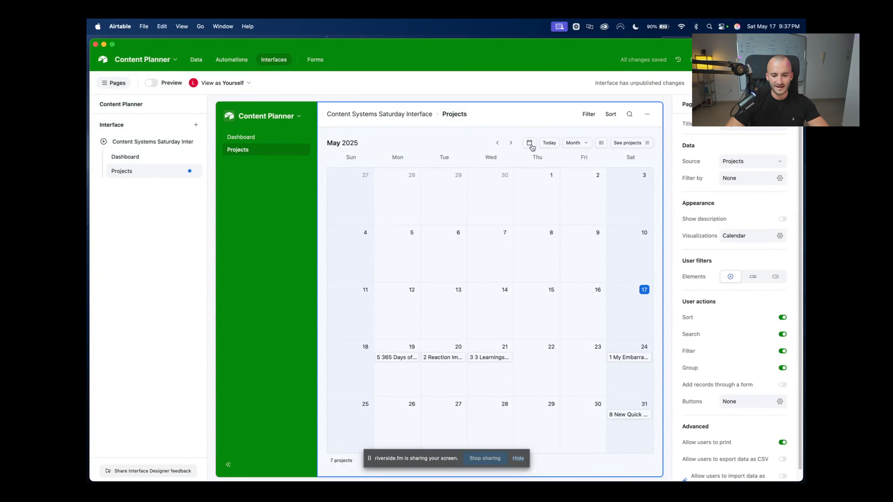
# Switch between the Dashboard and the new Projects calendar page to compare them
pyautogui.click(242, 137)
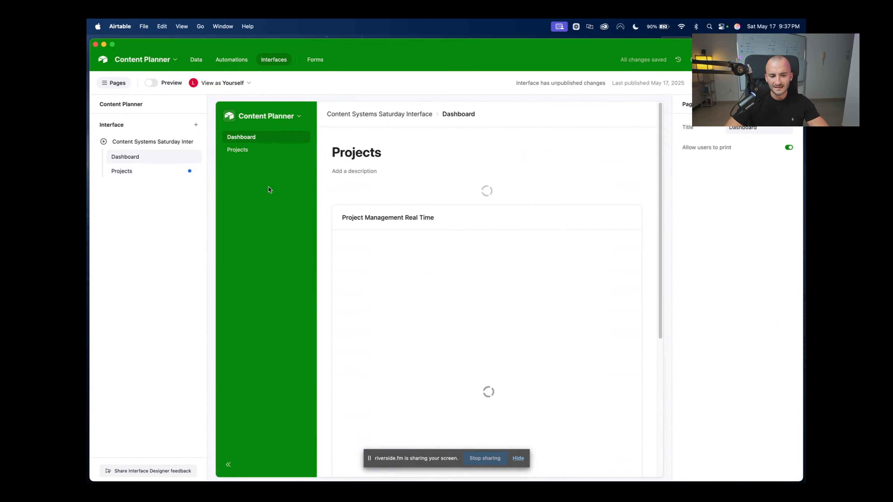
pyautogui.click(252, 150)
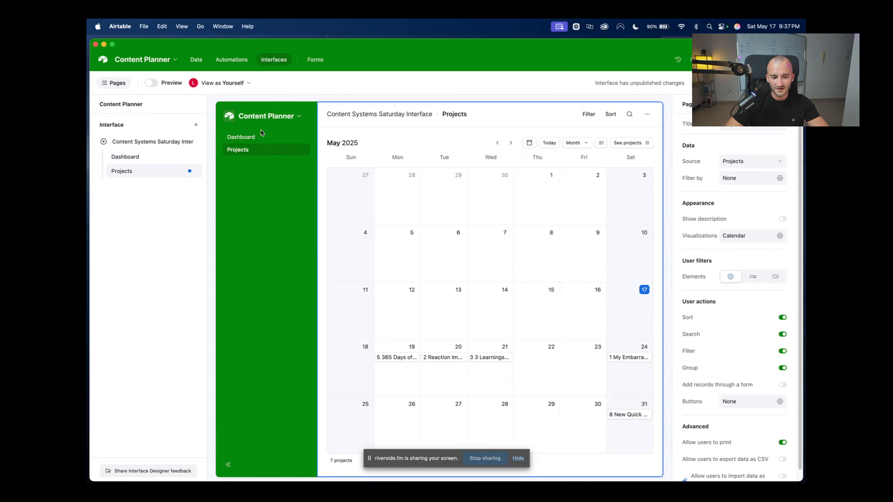
pyautogui.click(257, 140)
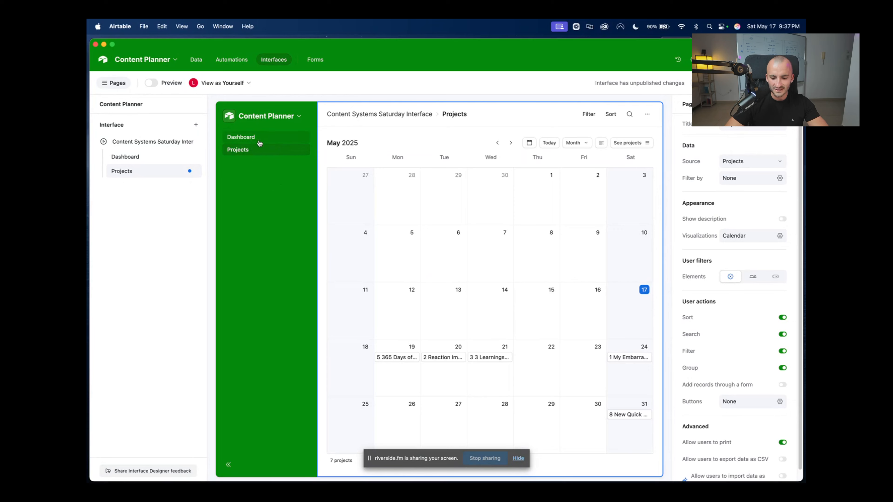
pyautogui.click(254, 154)
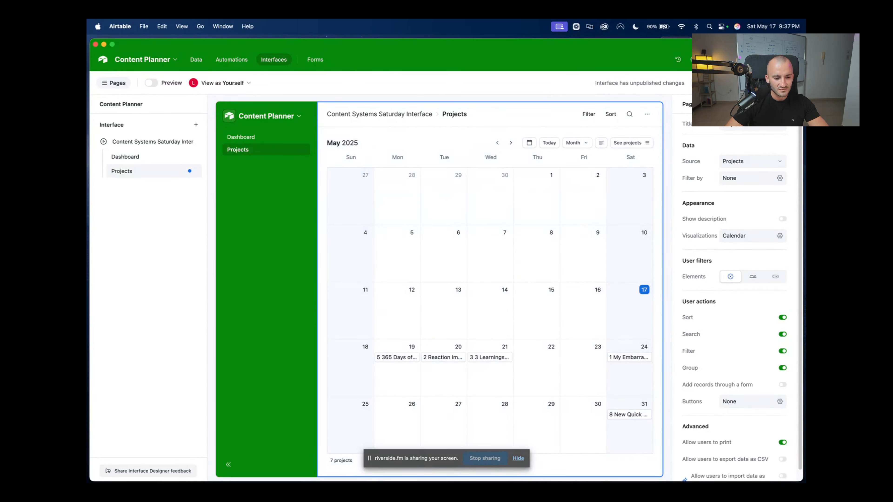
# Publish the interface, then view the published Dashboard and Projects calendar pages
pyautogui.click(776, 83)
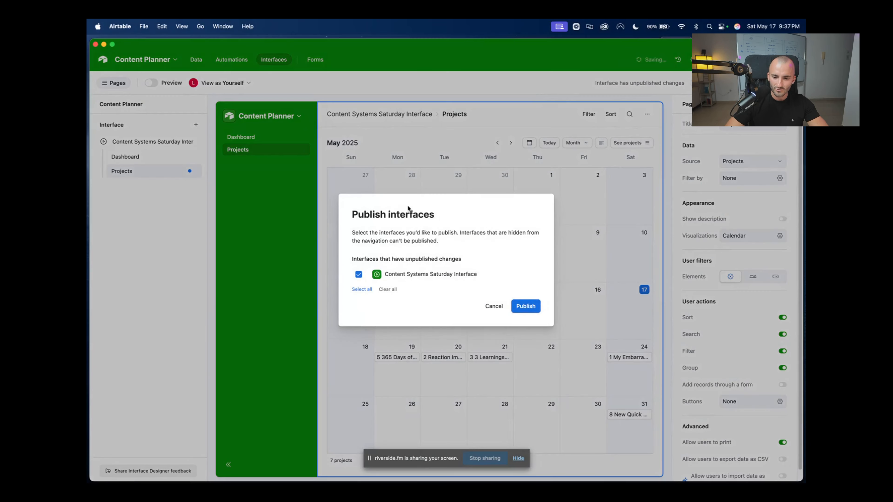
pyautogui.click(526, 311)
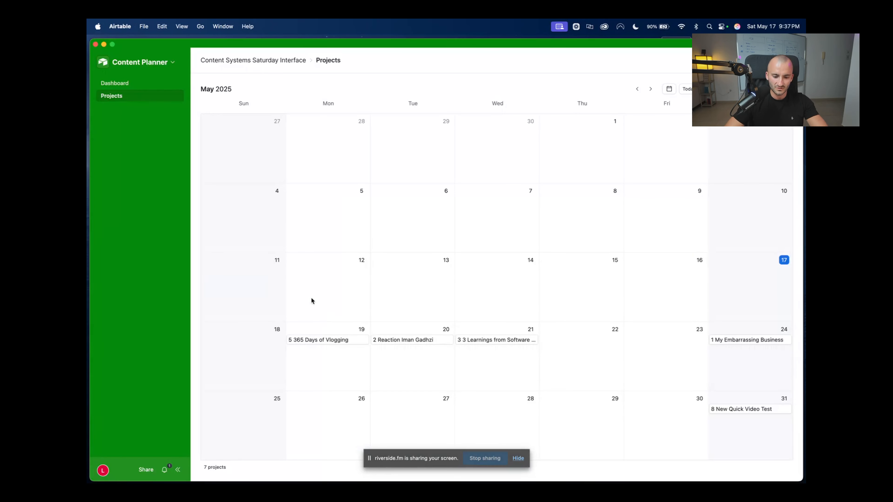
pyautogui.click(129, 81)
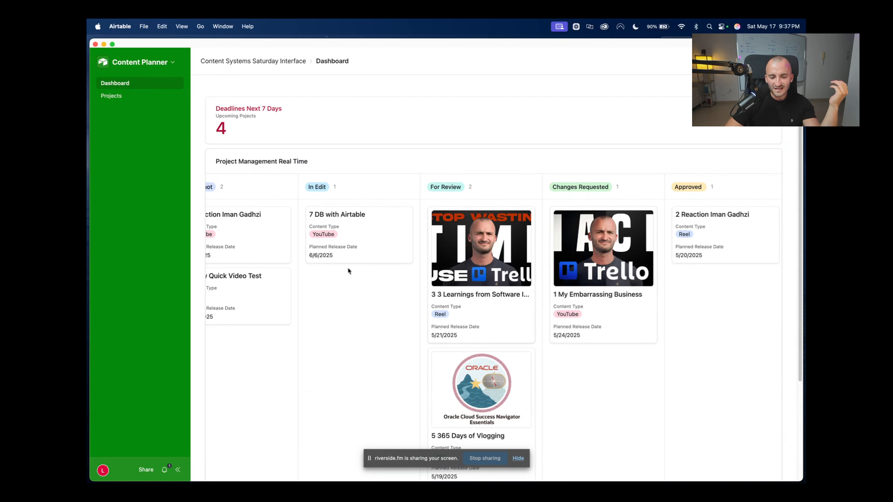
pyautogui.click(111, 95)
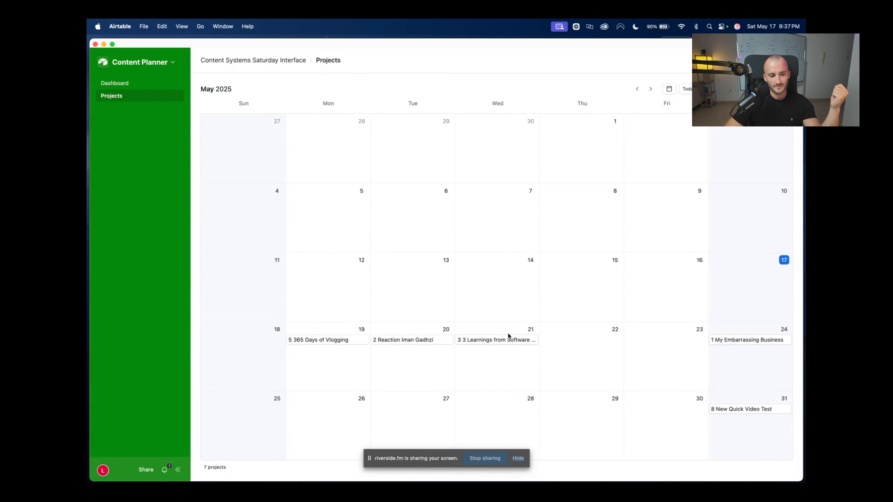
# Check the 3 3 Learnings release popover, then return to the Dashboard showing 4 deadlines
pyautogui.click(527, 342)
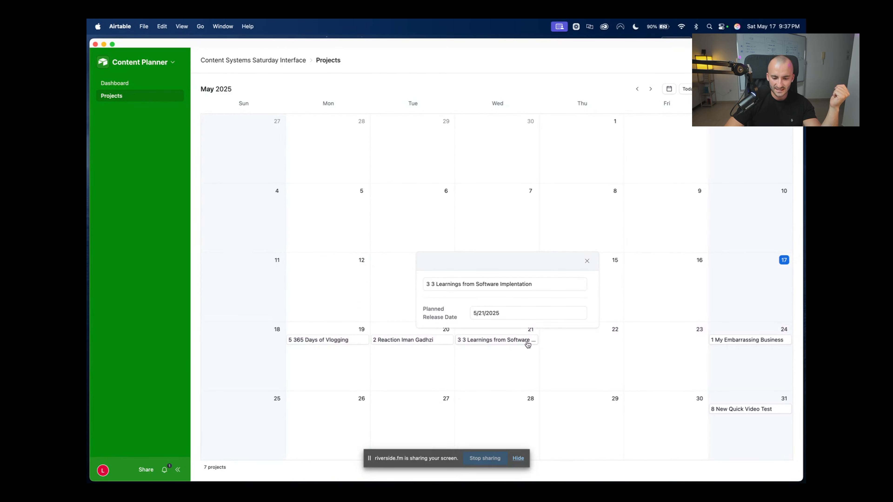
pyautogui.click(568, 364)
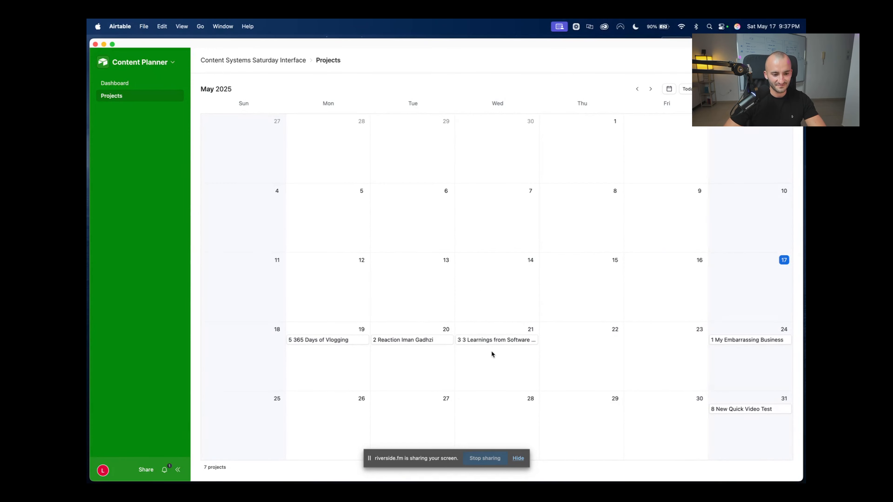
pyautogui.click(106, 83)
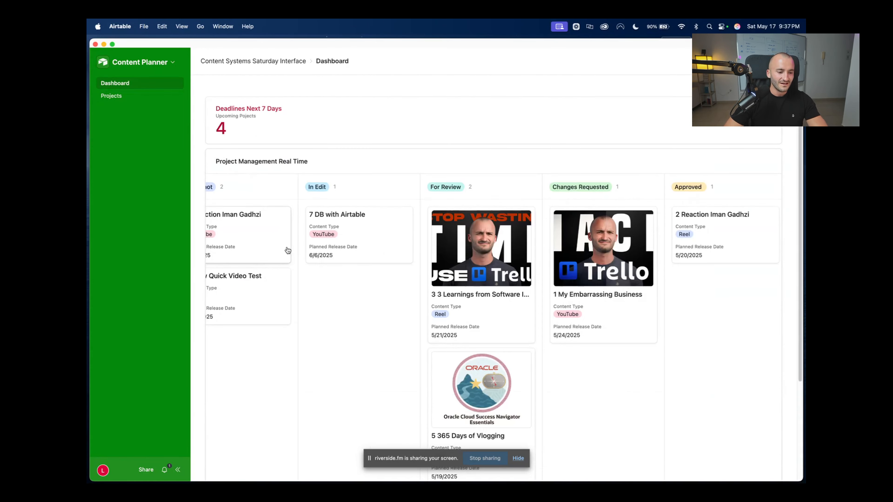
pyautogui.scroll(-5, 484, 258)
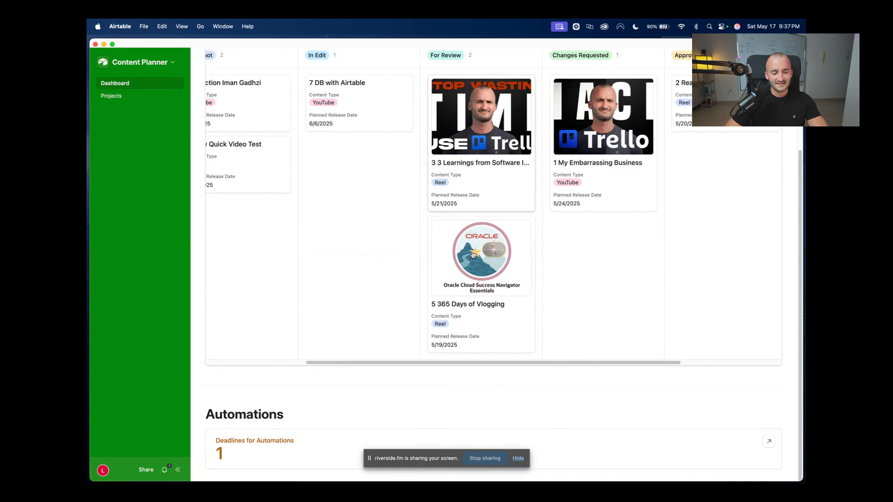
pyautogui.scroll(5, 483, 258)
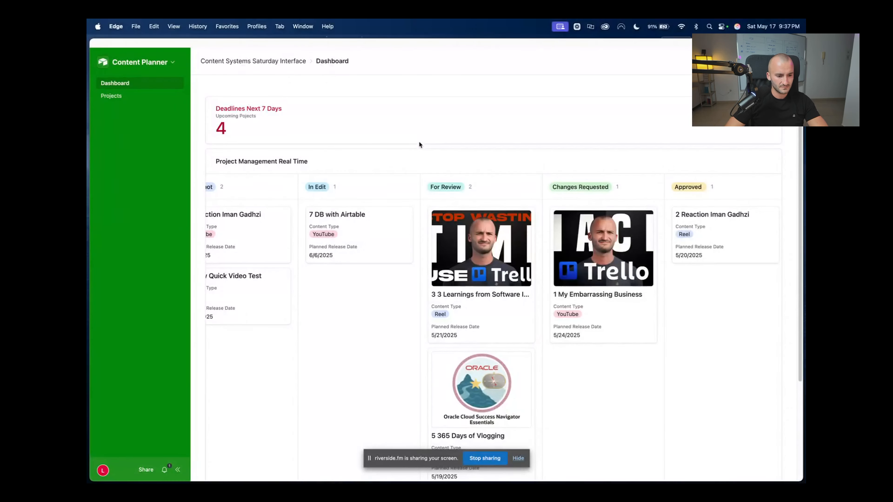
pyautogui.click(140, 62)
pyautogui.click(169, 67)
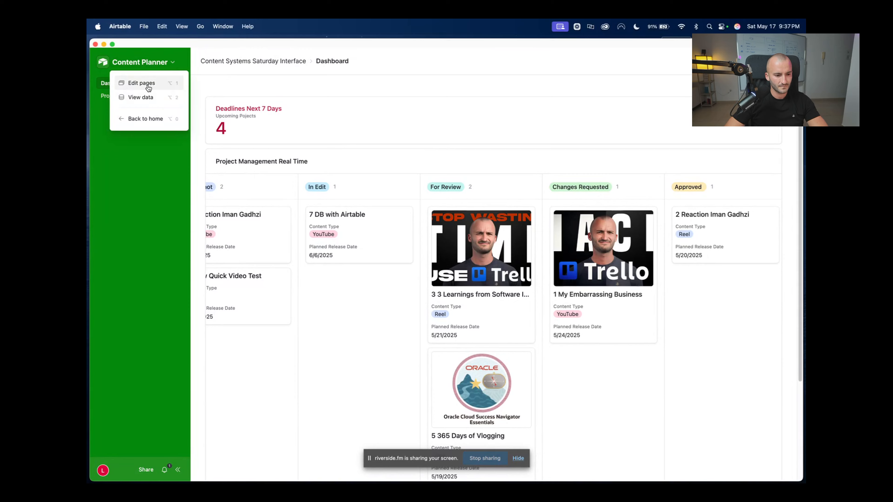
# Return to Edit pages and look at the Share popover, closing it without inviting anyone
pyautogui.click(141, 83)
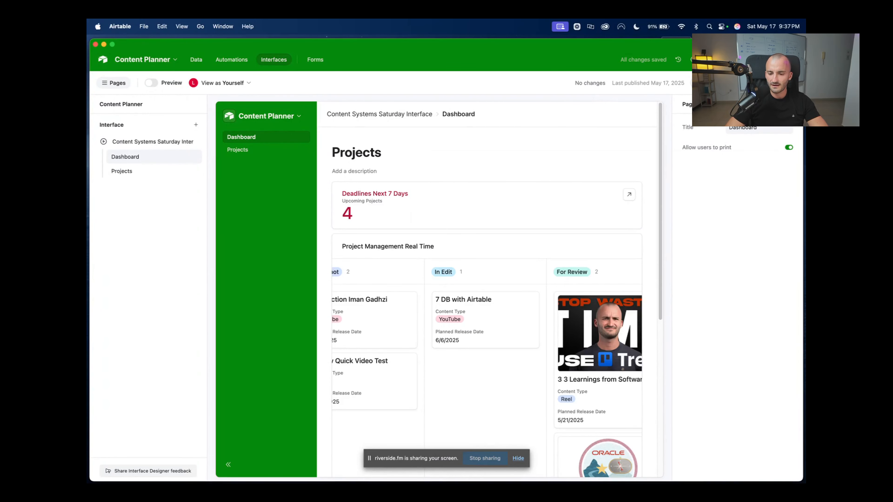
pyautogui.click(704, 83)
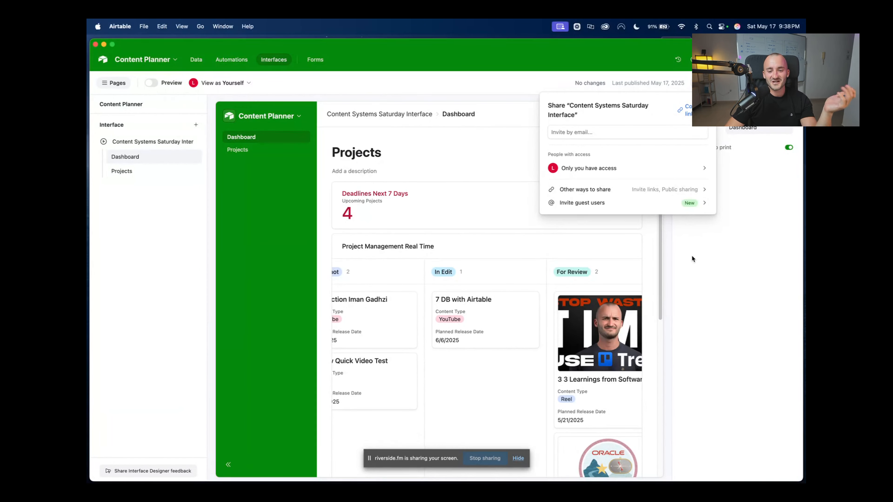
pyautogui.click(611, 132)
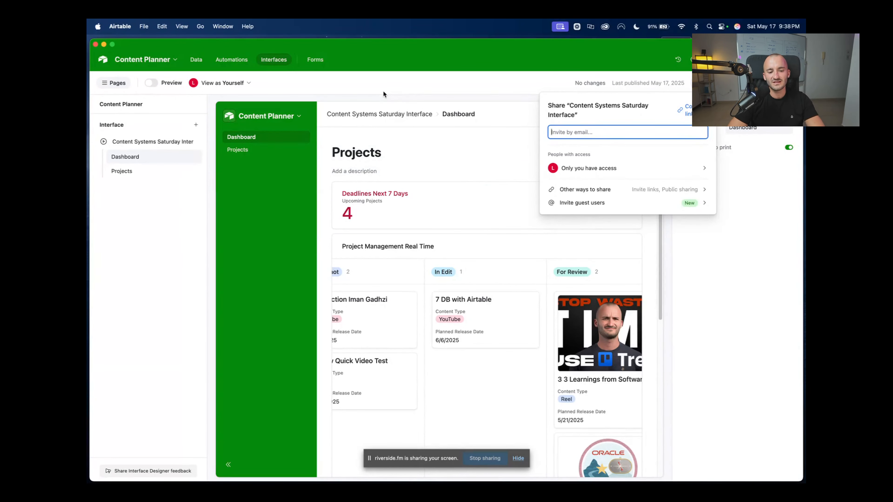
pyautogui.click(421, 101)
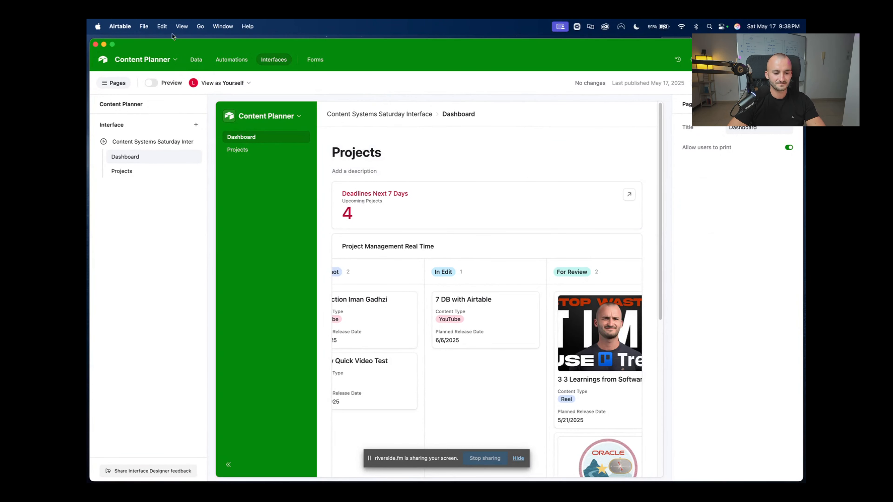
# Open the Data tab to view the 7-project Projects grid and scroll across its columns
pyautogui.click(195, 61)
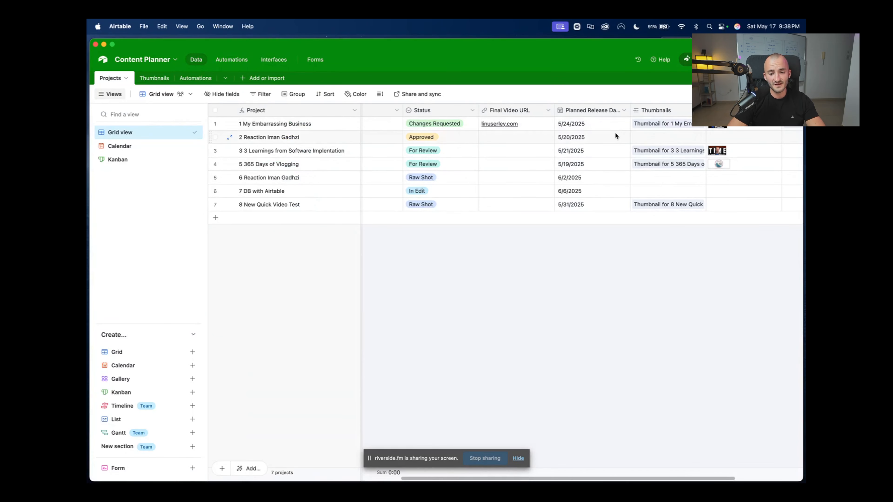
pyautogui.hscroll(3, 616, 136)
pyautogui.hscroll(-12, 615, 136)
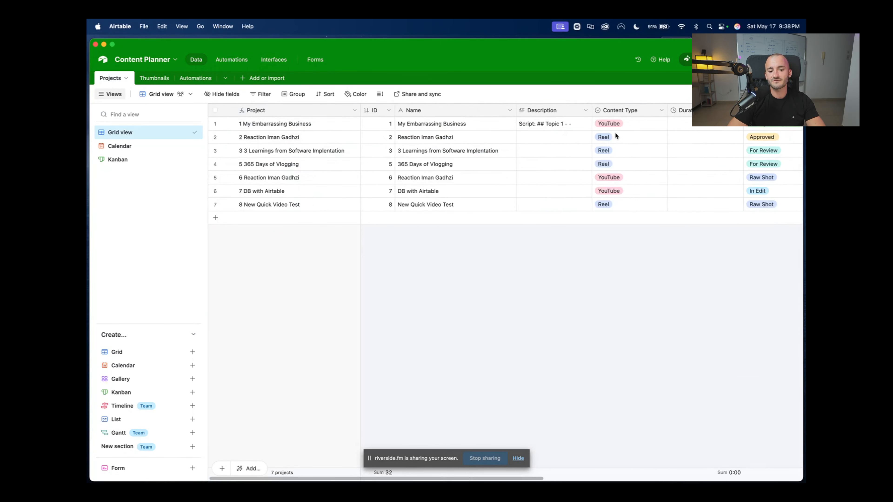
pyautogui.hscroll(10, 616, 136)
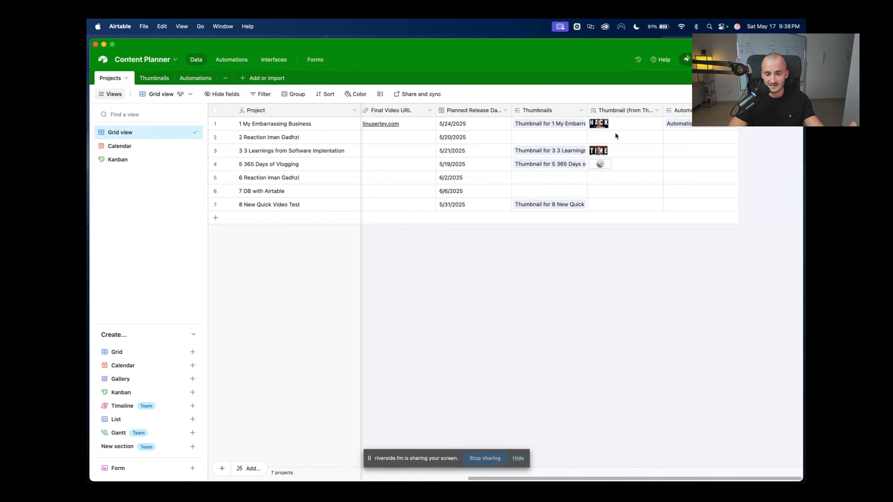
pyautogui.hscroll(-10, 616, 135)
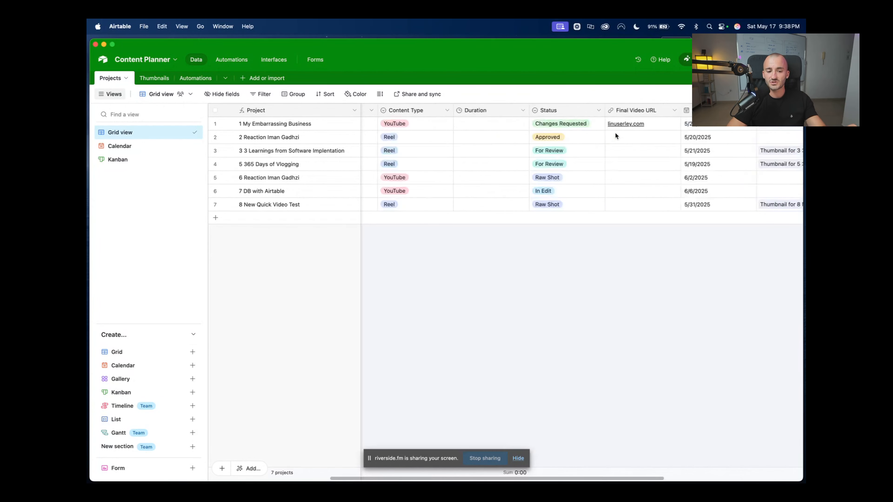